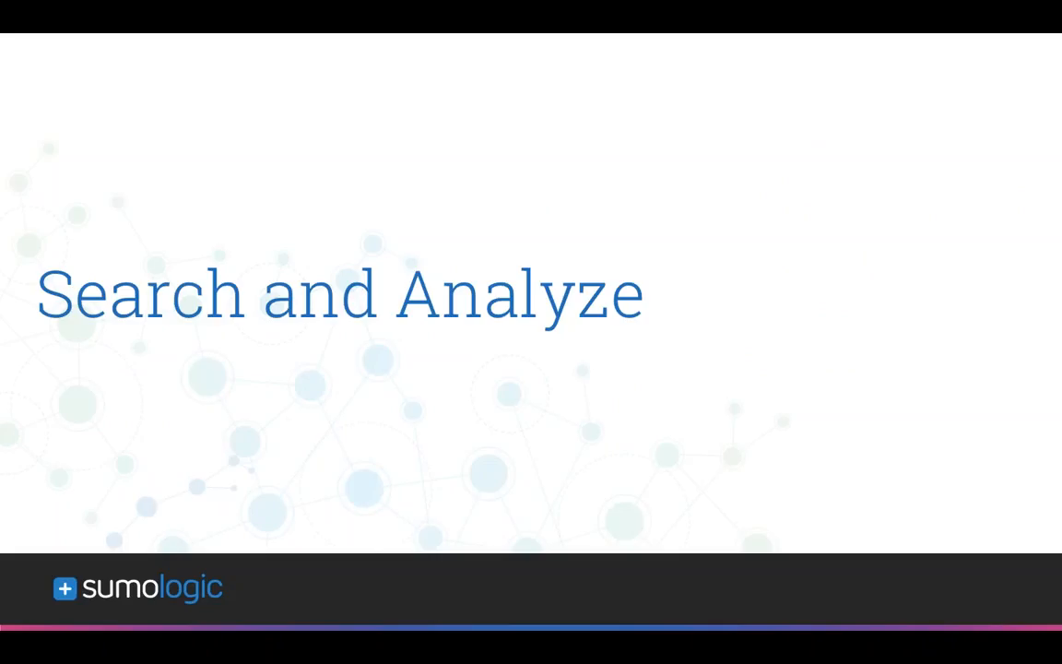
- Switch to Chrome and bring up Sumo Logic's empty search page with the library closed
key(super+Tab)
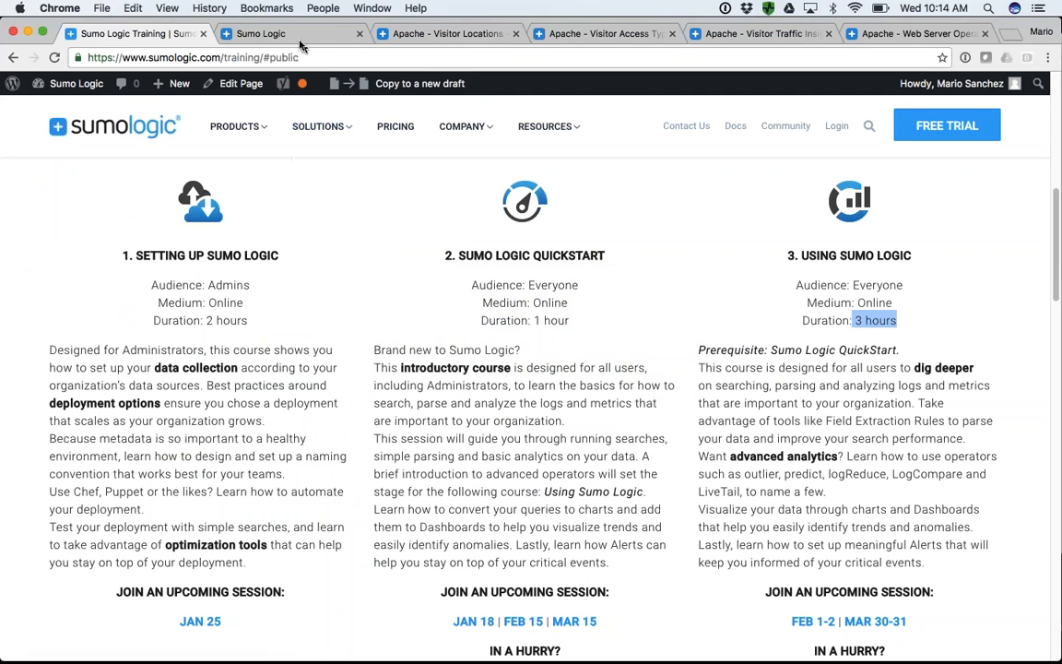
click(285, 35)
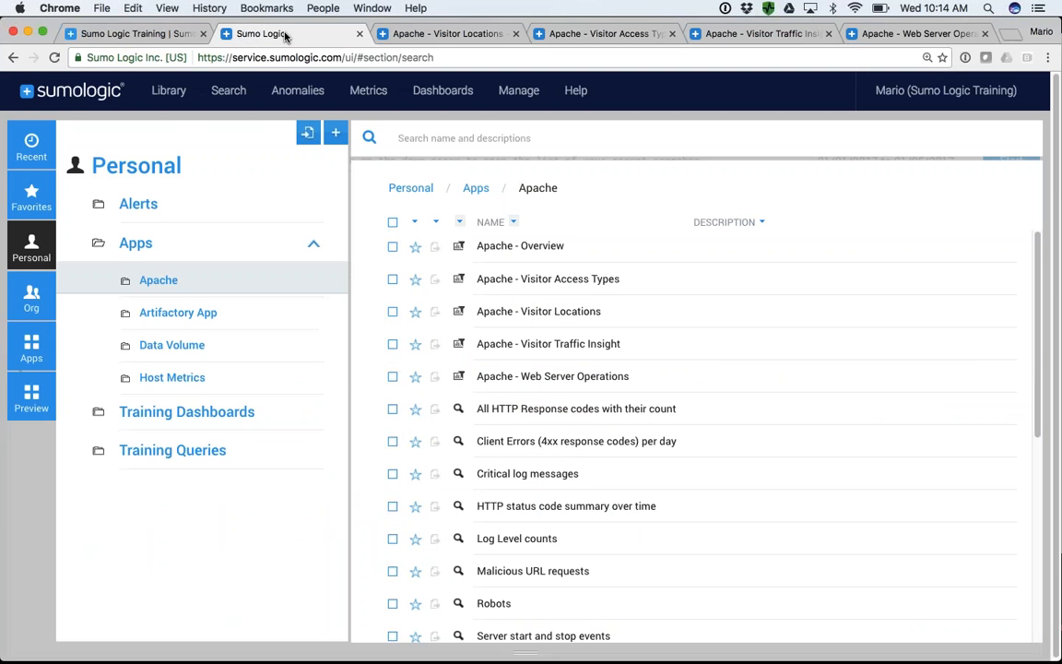
mouse_move(227, 92)
click(233, 138)
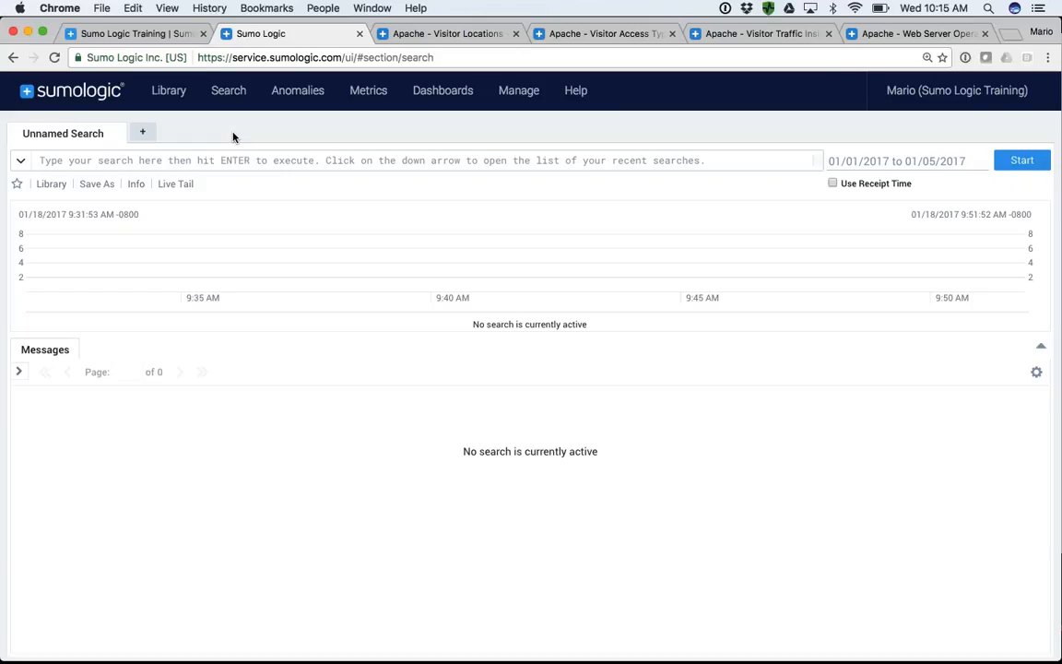
- Run a search for _sourceCategory=Apache/Access over the Last 15 Minutes
click(145, 161)
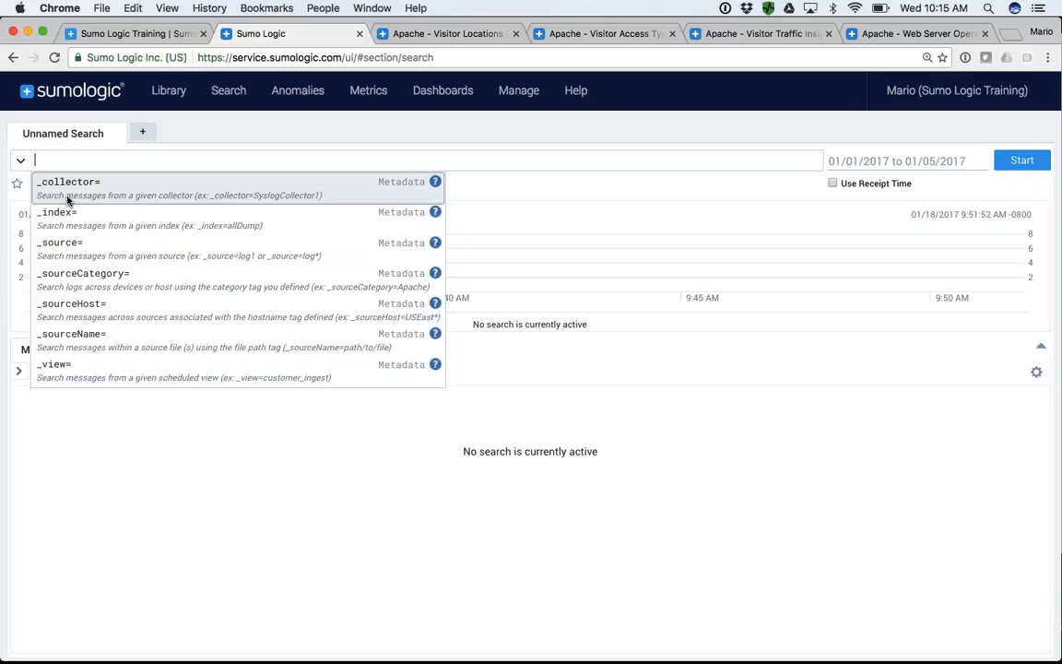
click(78, 277)
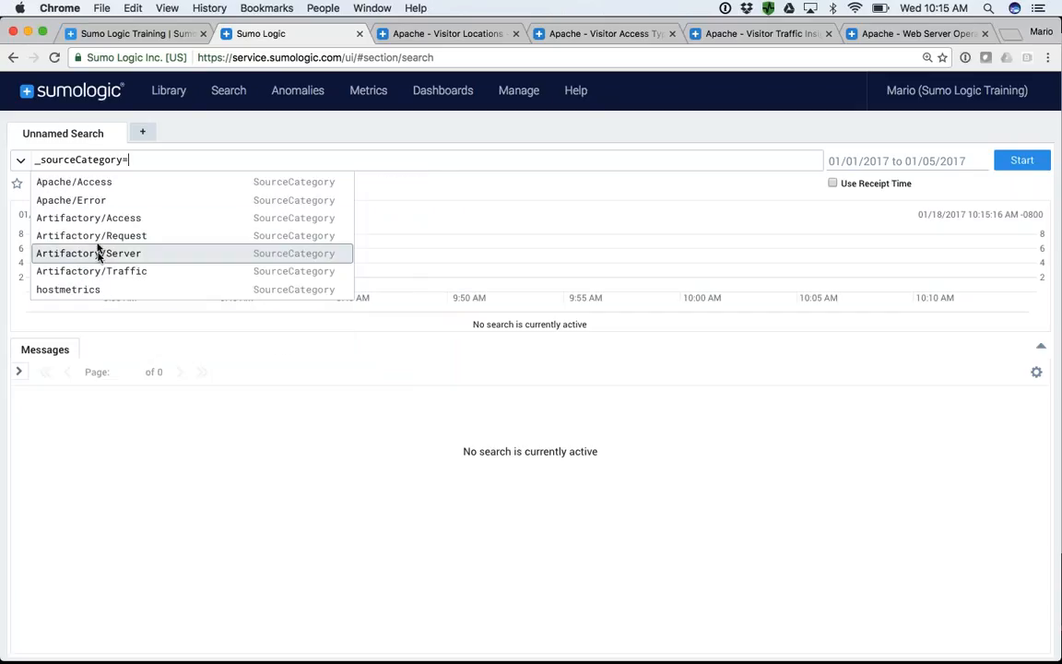
click(92, 185)
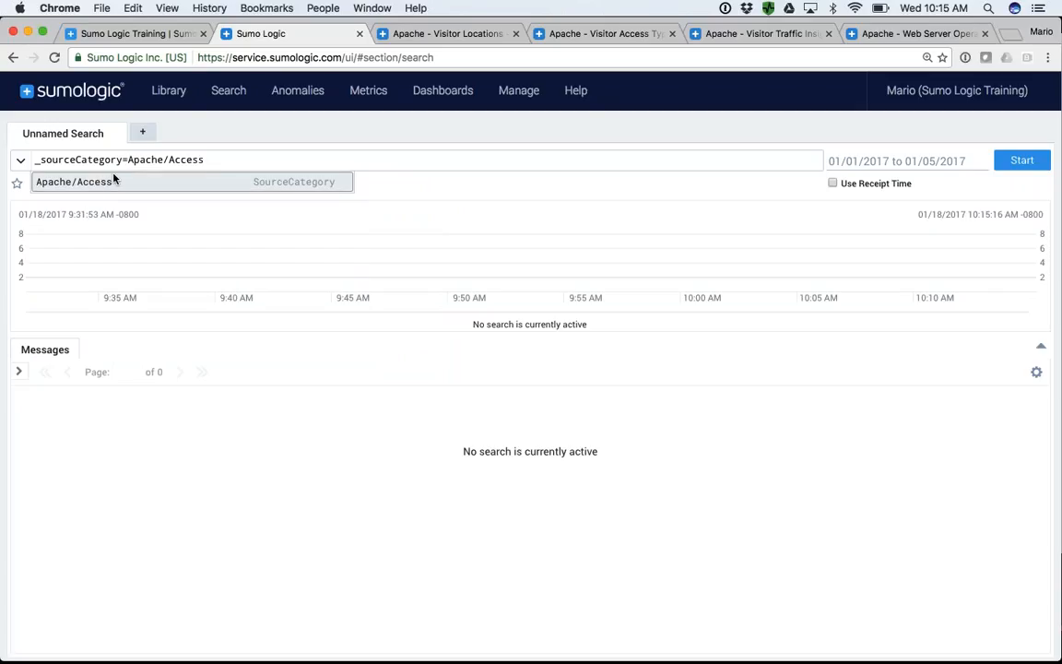
click(899, 172)
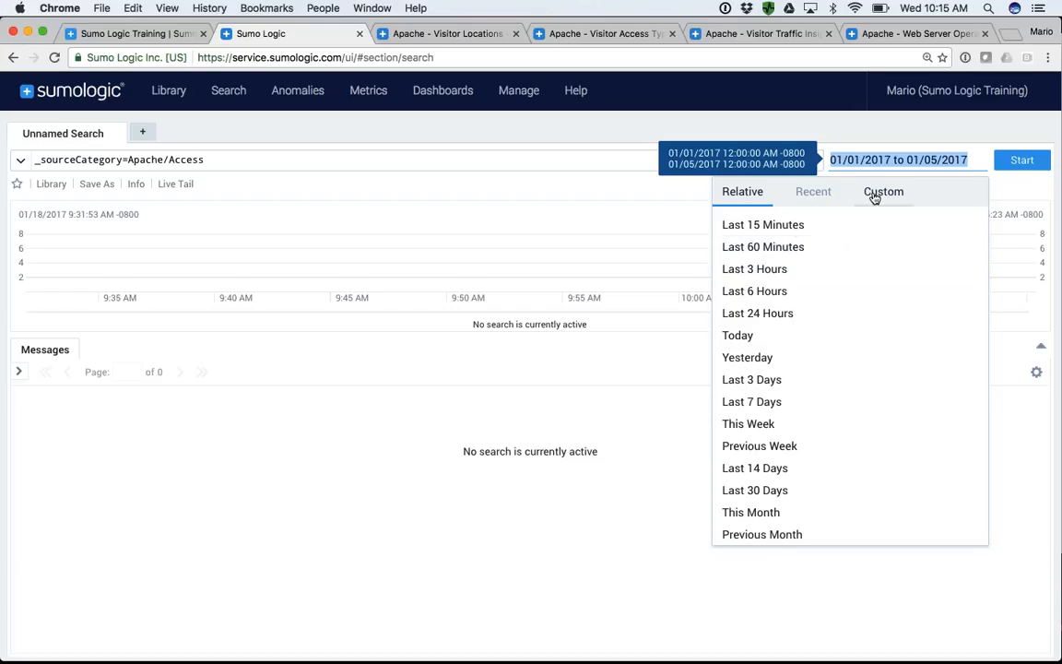
click(750, 227)
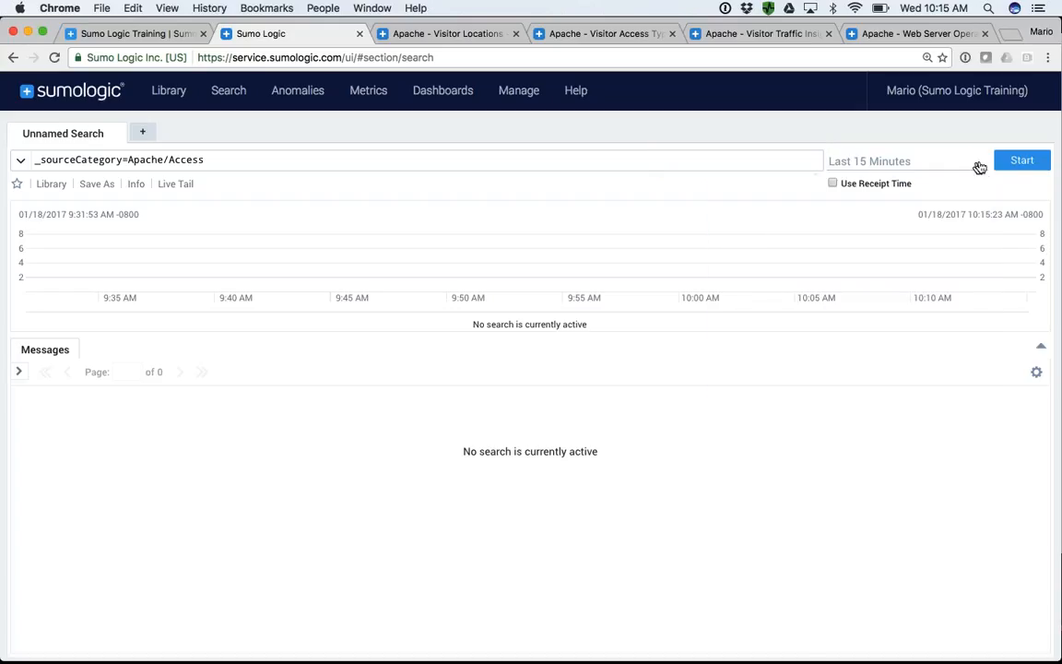
click(1012, 162)
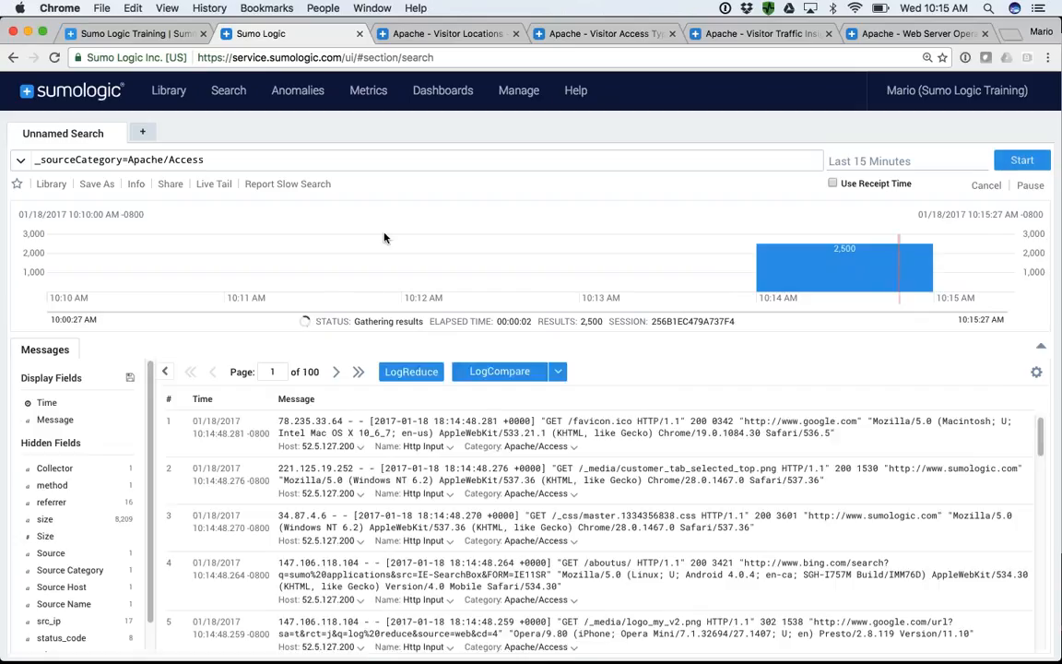
- Add the keyword Chrome after the source category in the search query
drag(190, 160, 31, 160)
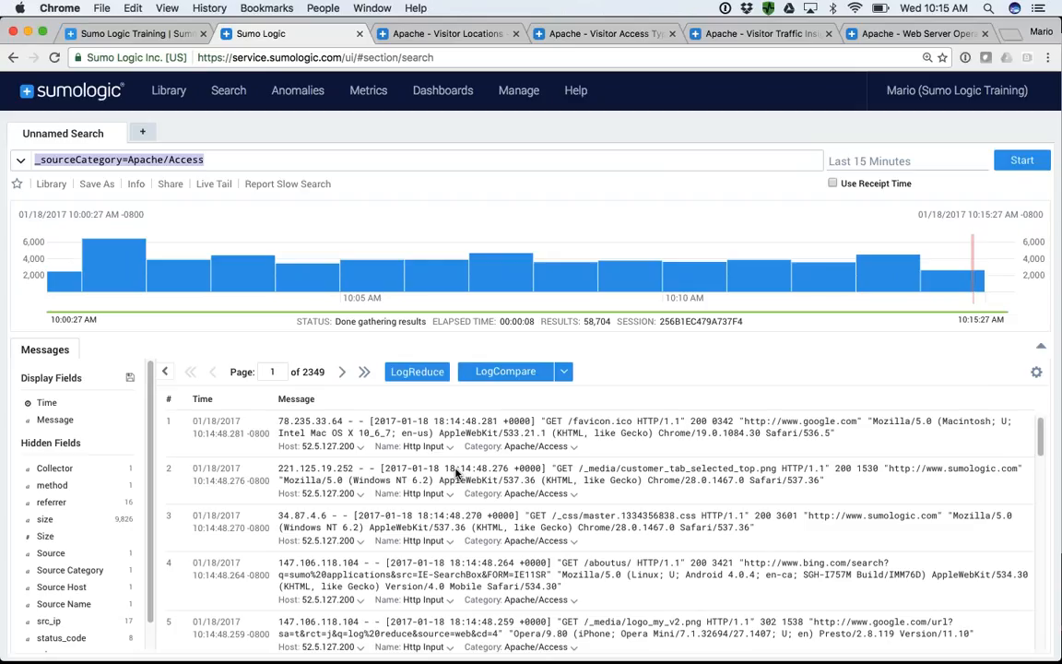
click(265, 160)
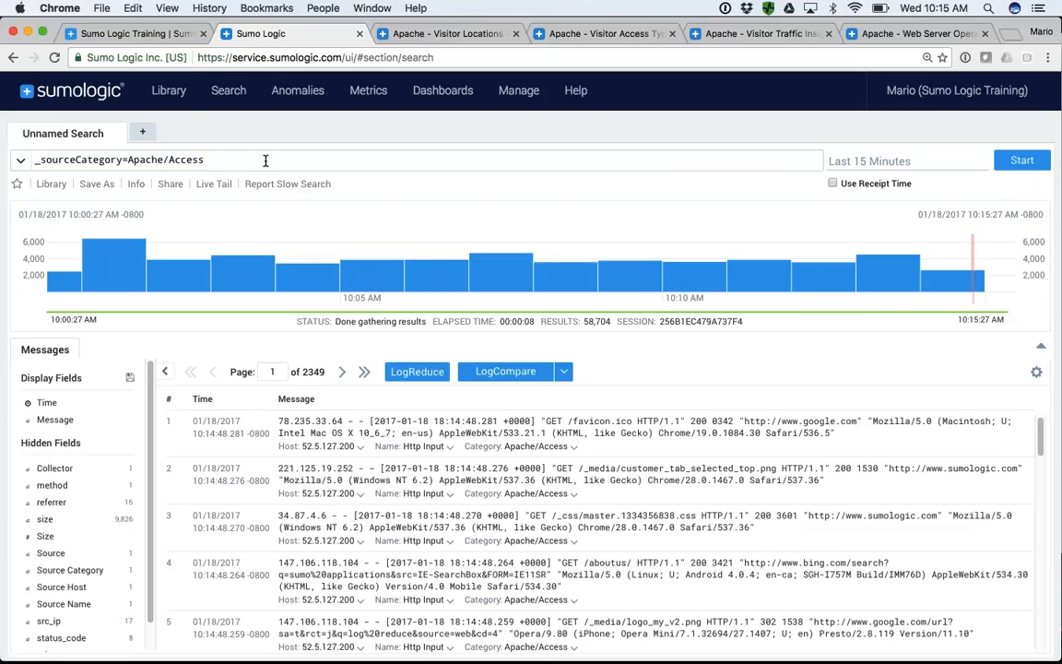
text(Chrome)
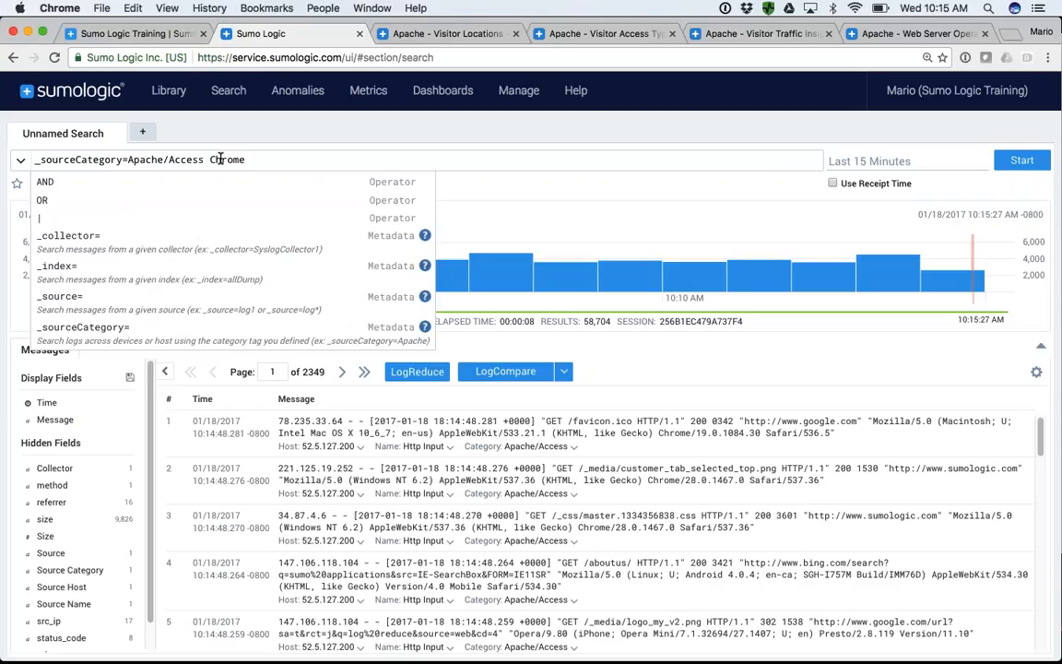
text( and)
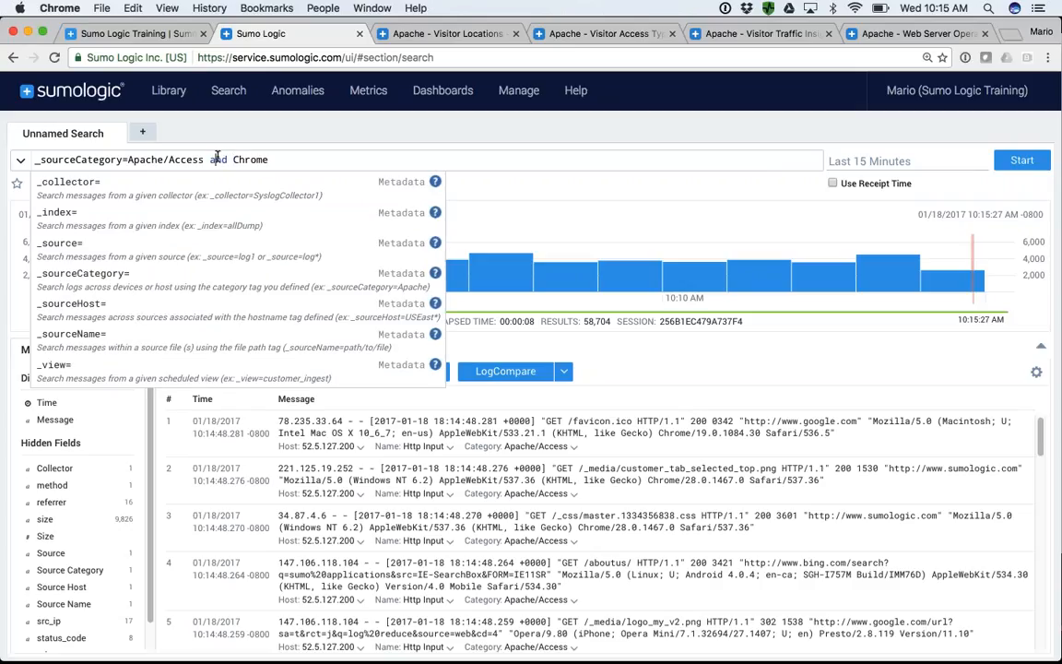
click(218, 158)
double_click(217, 158)
key(BackSpace)
click(217, 157)
key(BackSpace)
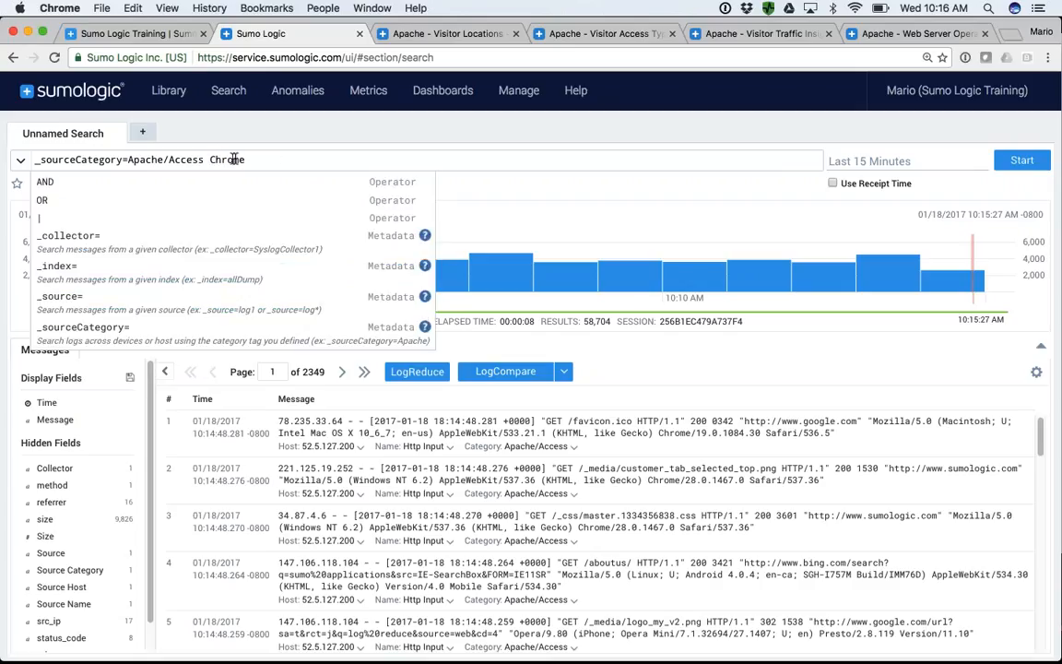
- Run the Apache/Access query narrowed by the keyword Chrome
click(1021, 160)
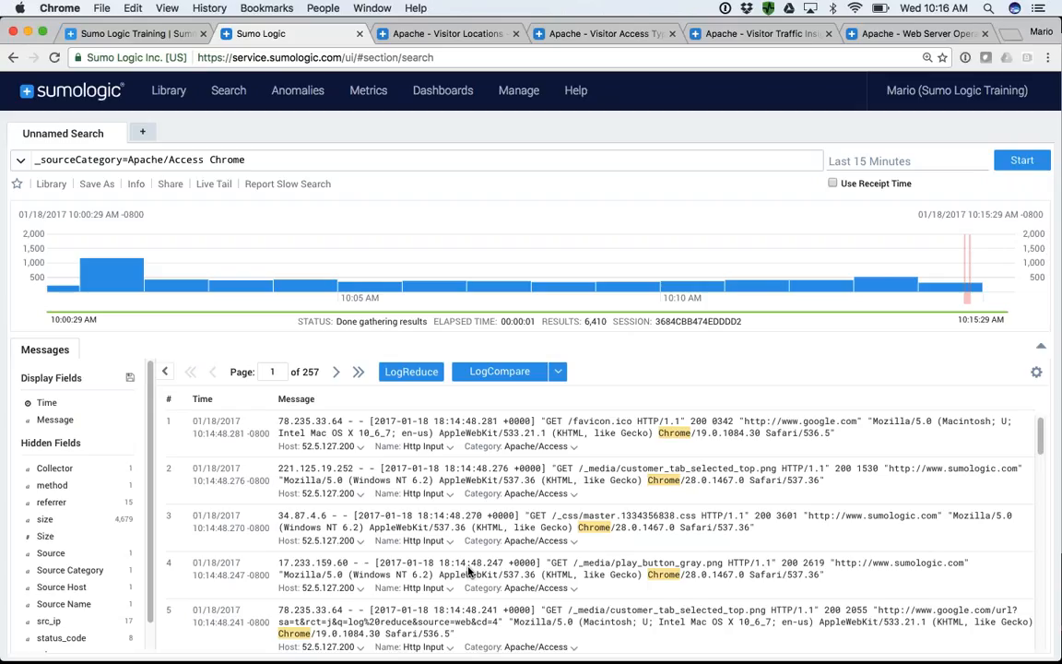
- Open the library's Apps catalog and look through the available apps
click(168, 96)
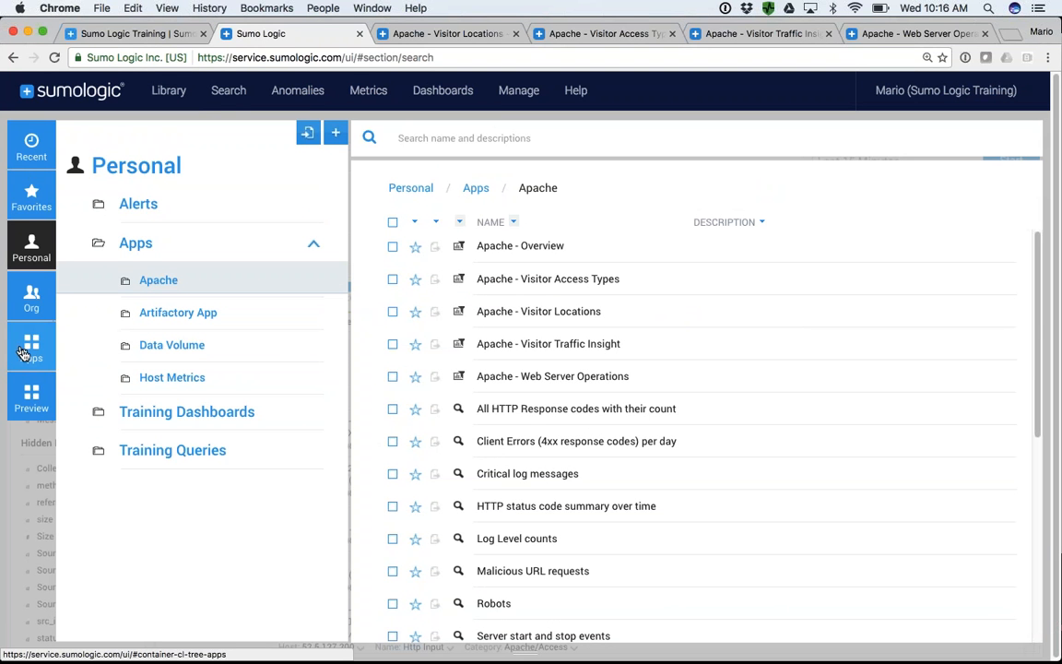
click(33, 359)
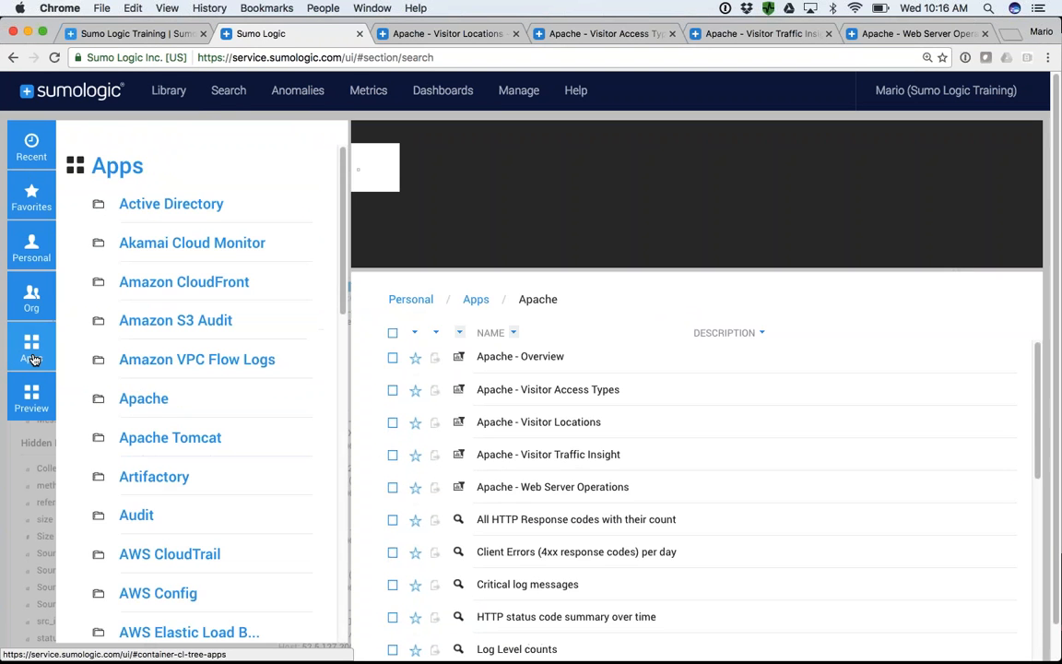
scroll(155, 298, down, 4)
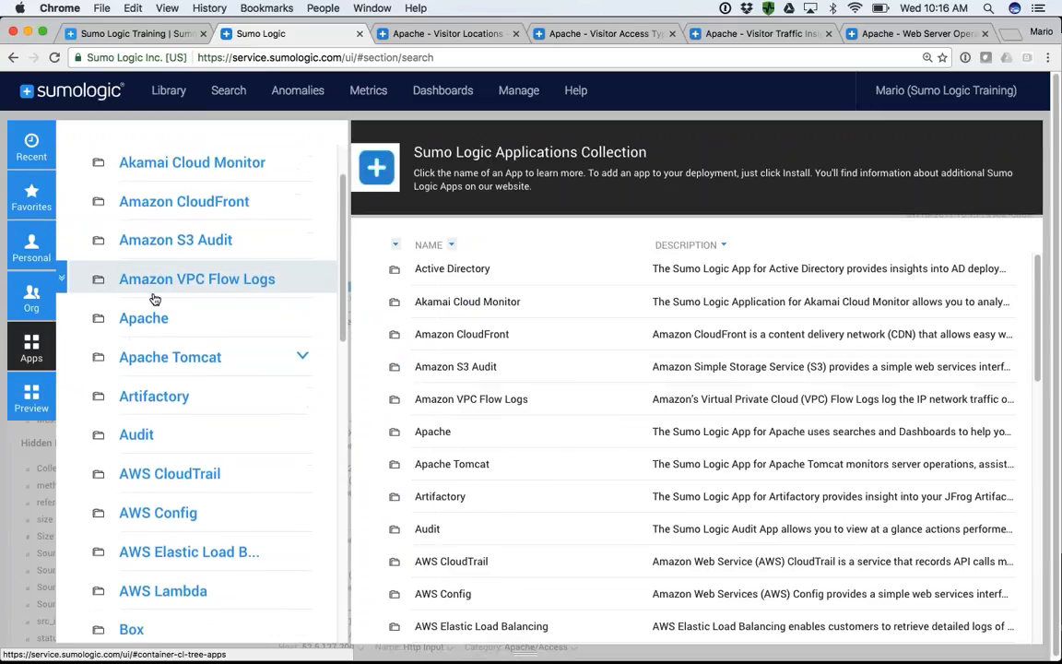
scroll(155, 298, down, 3)
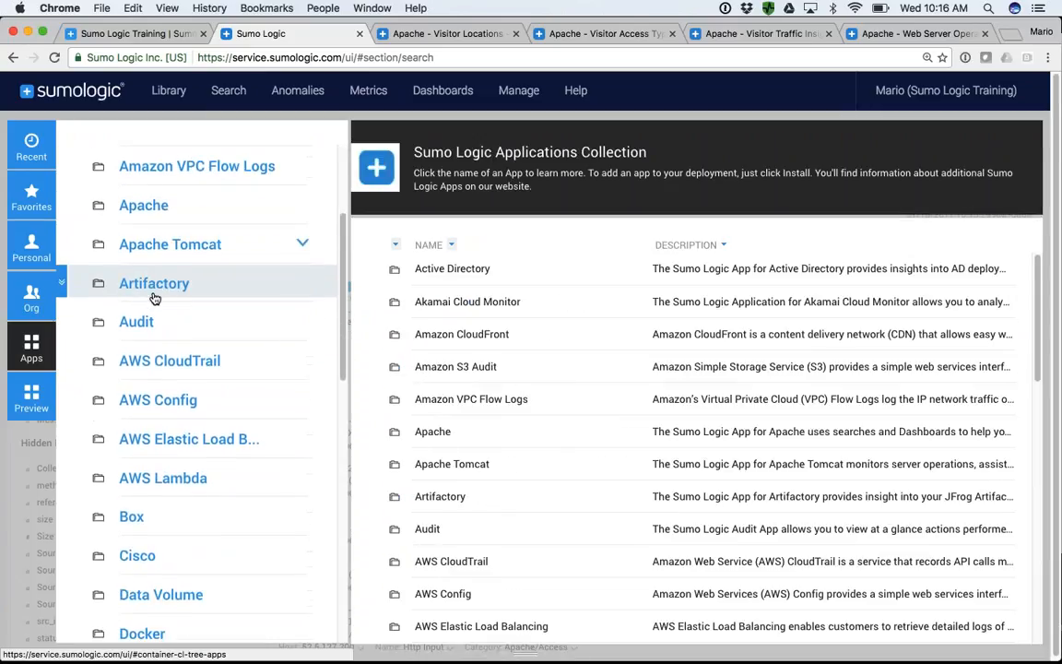
scroll(155, 298, down, 6)
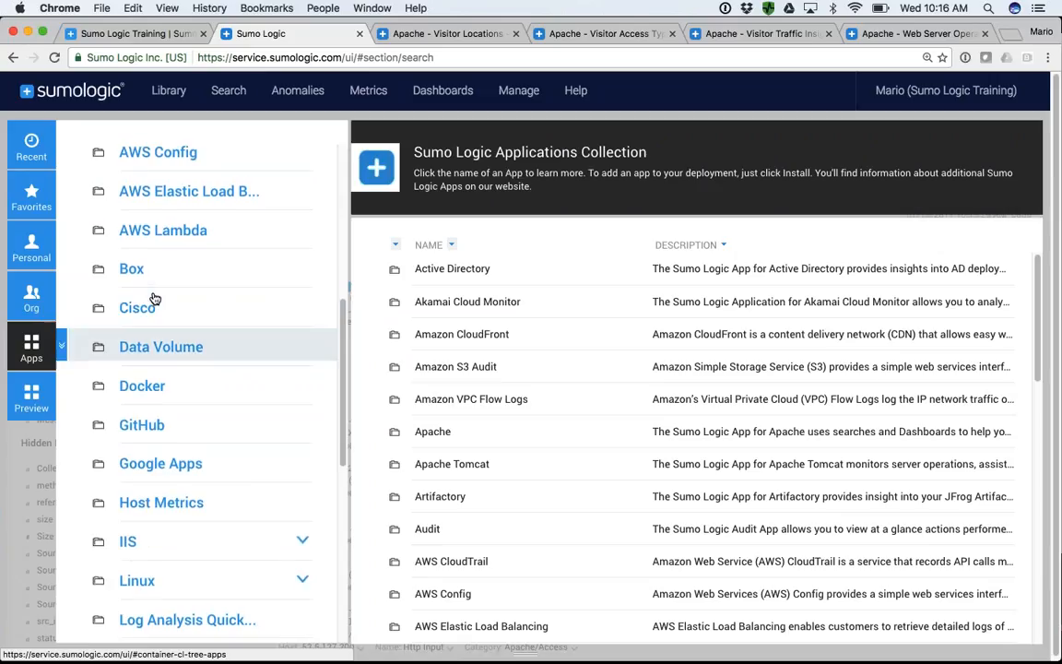
scroll(155, 299, up, 12)
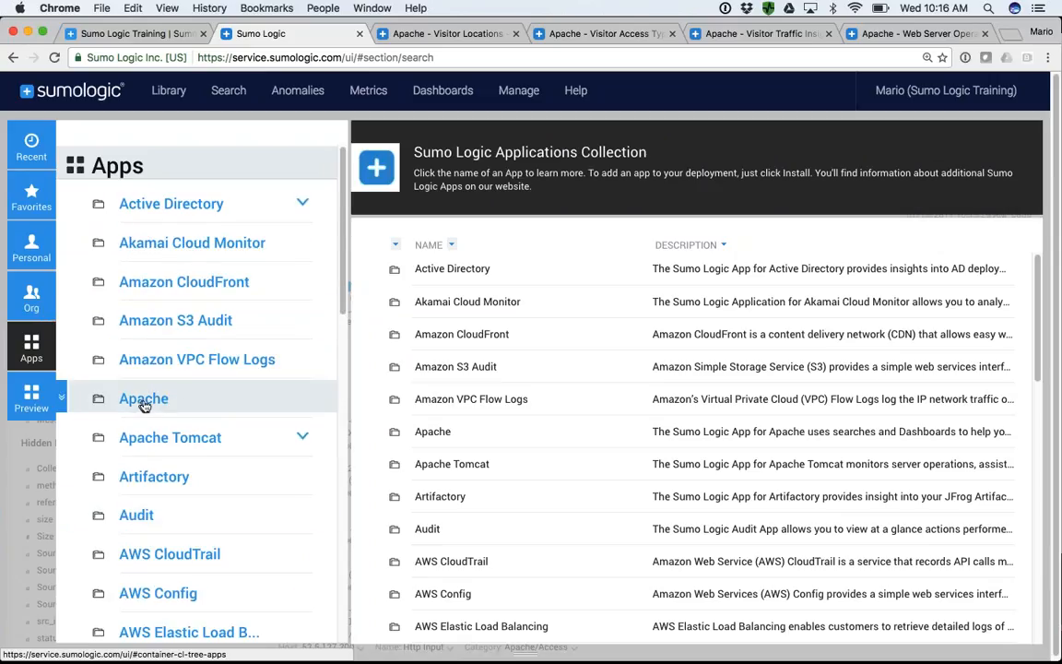
- Open the Apache app in the catalog and review its predefined dashboards and searches
click(164, 405)
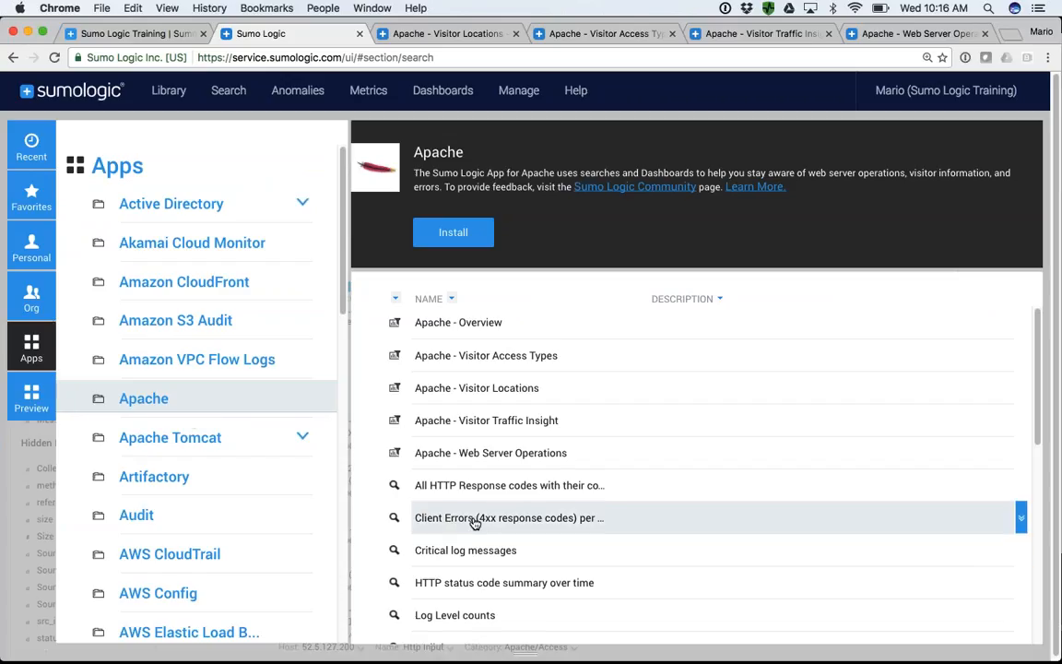
scroll(465, 523, down, 3)
scroll(416, 524, down, 3)
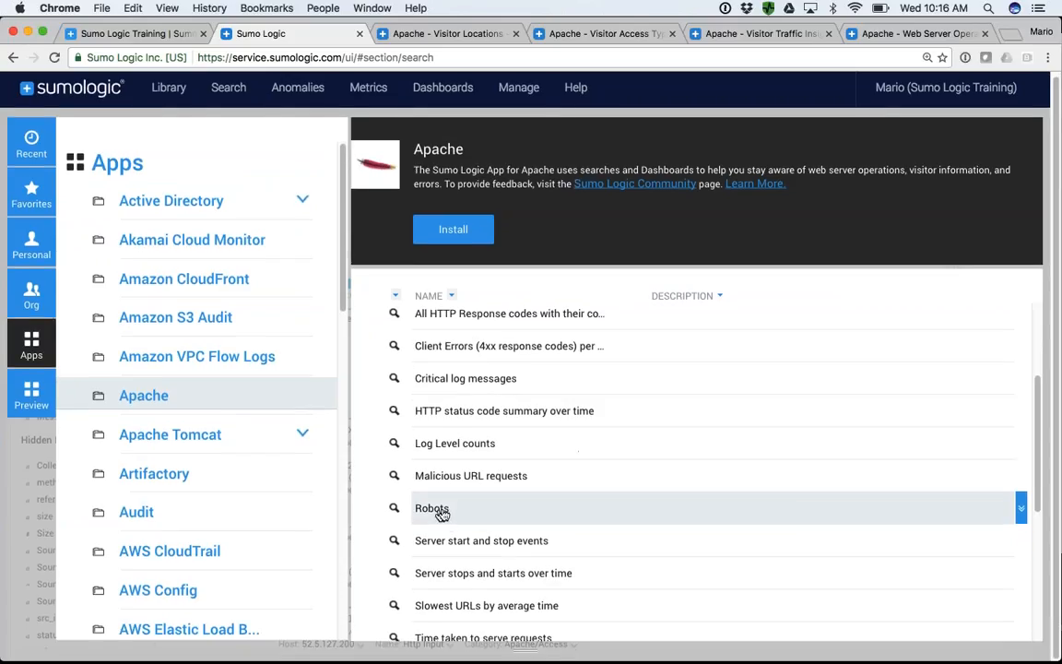
scroll(445, 512, down, 4)
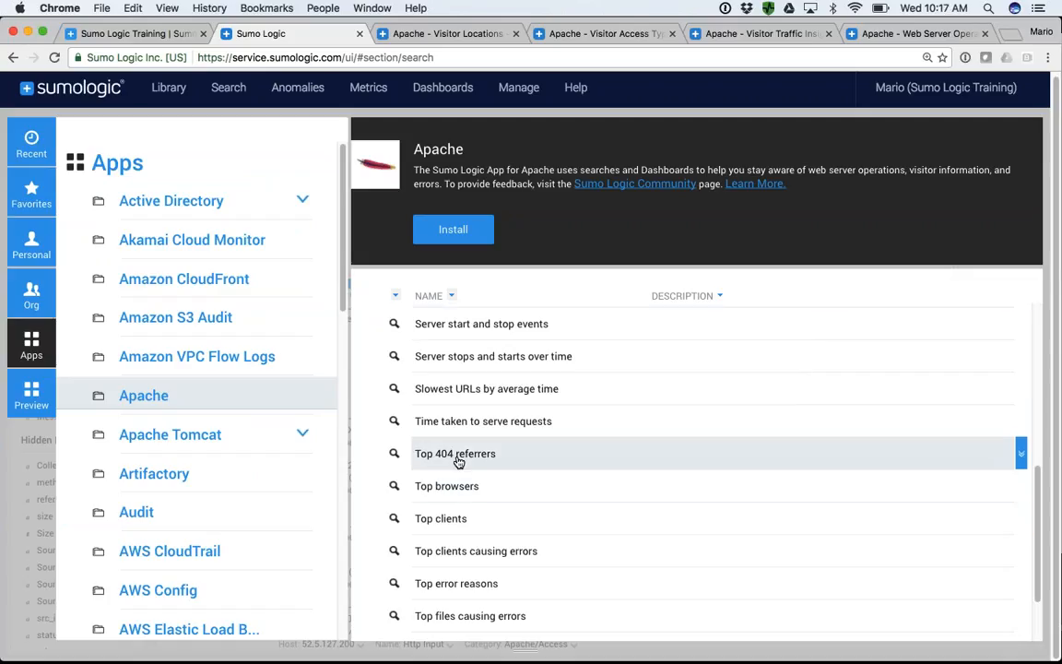
scroll(438, 442, up, 5)
scroll(481, 377, up, 1)
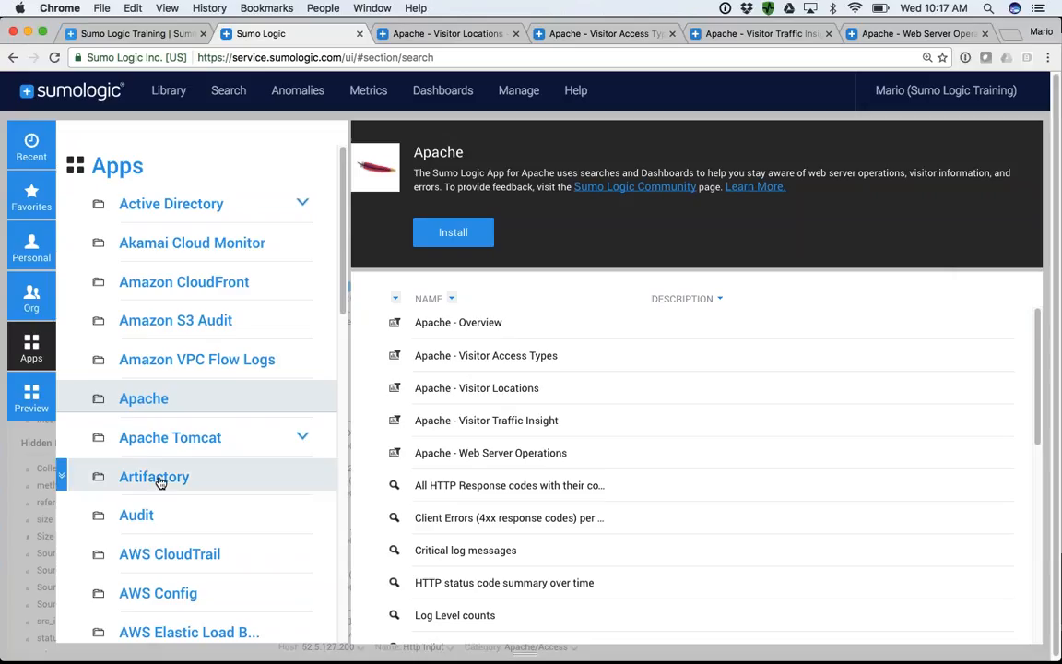
- Look through the rest of the Apps catalog, down to Windows Performance
scroll(160, 482, down, 3)
scroll(159, 482, down, 13)
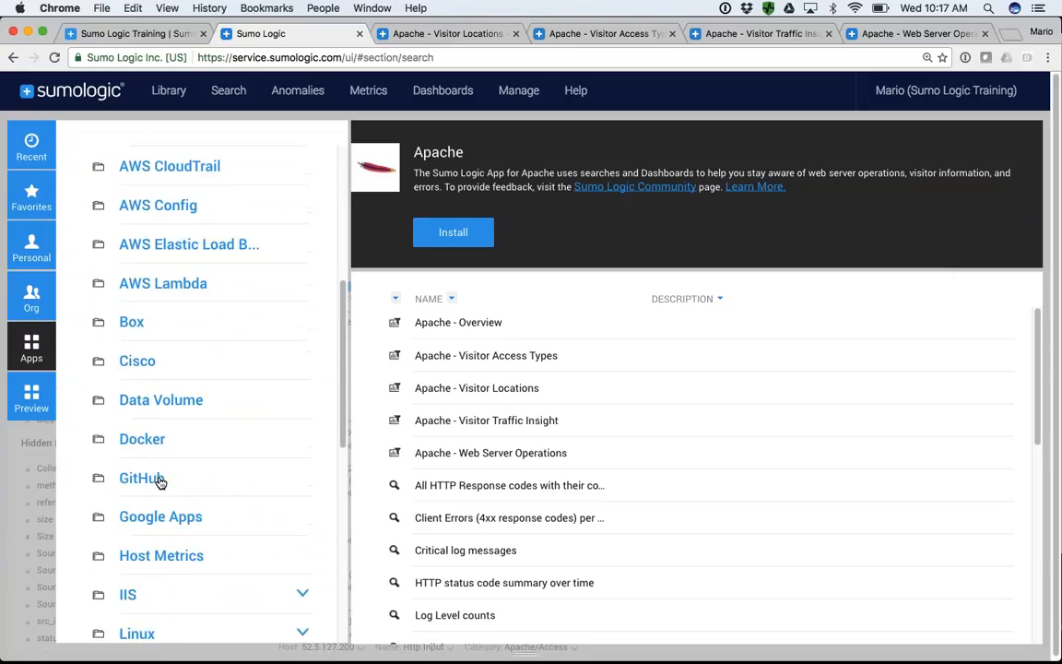
scroll(159, 482, down, 2)
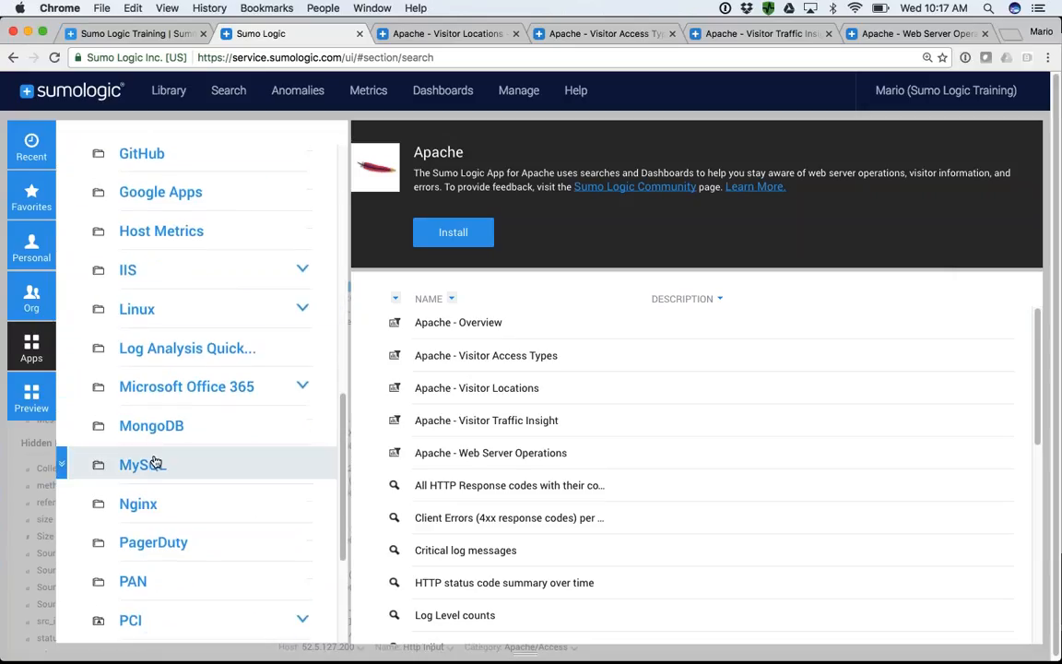
scroll(156, 466, down, 4)
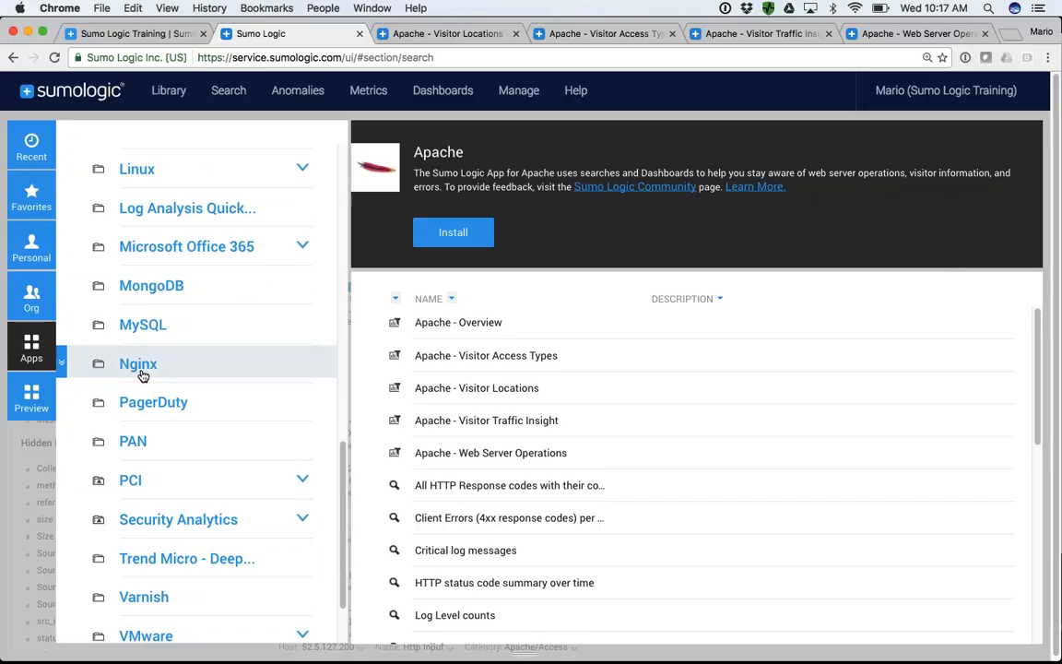
scroll(143, 376, down, 3)
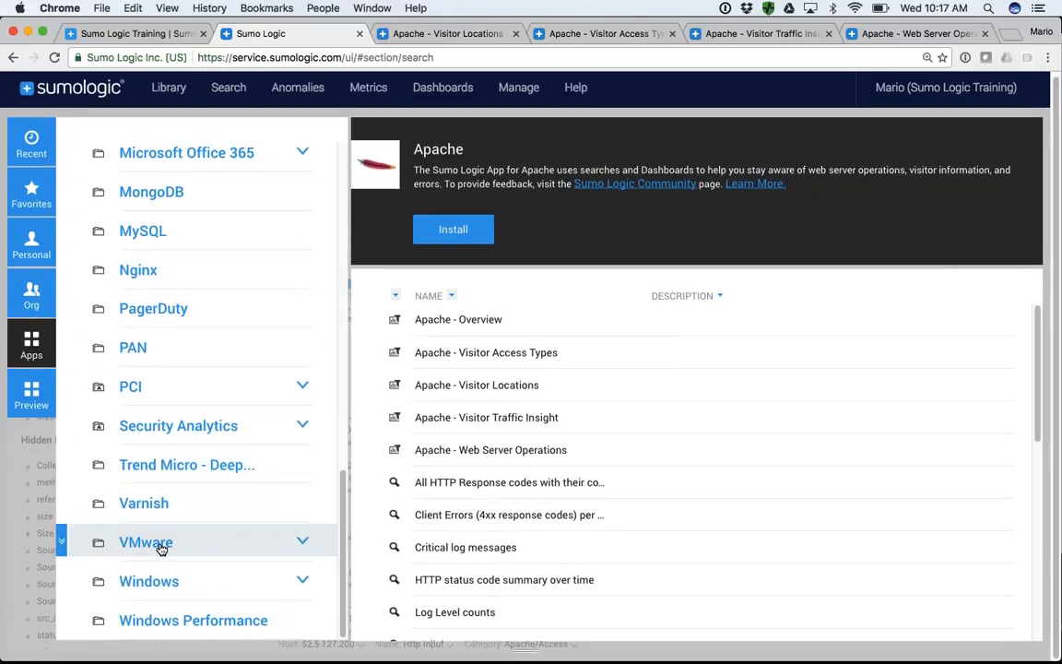
- Browse the collection of preview apps and return to the Apps catalog
click(30, 395)
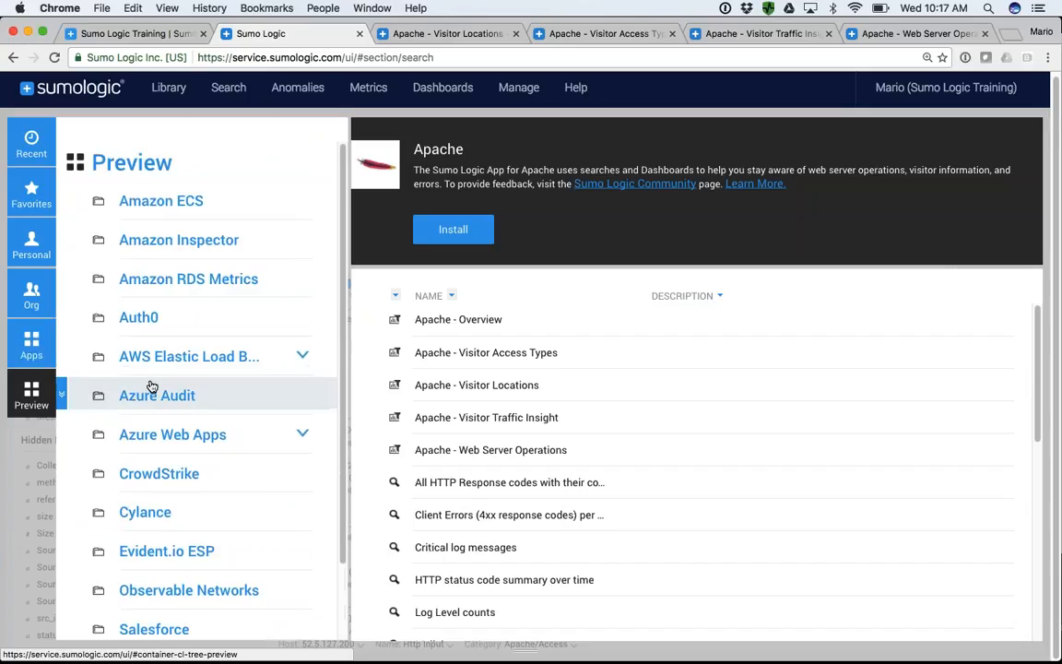
scroll(149, 387, down, 2)
scroll(152, 379, up, 2)
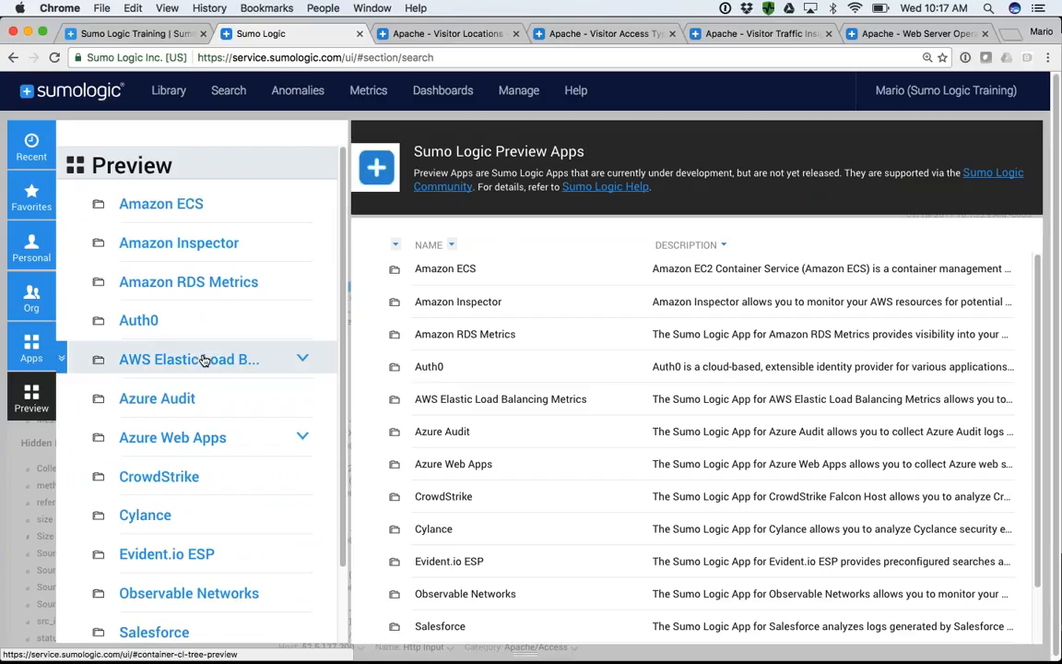
scroll(203, 358, down, 3)
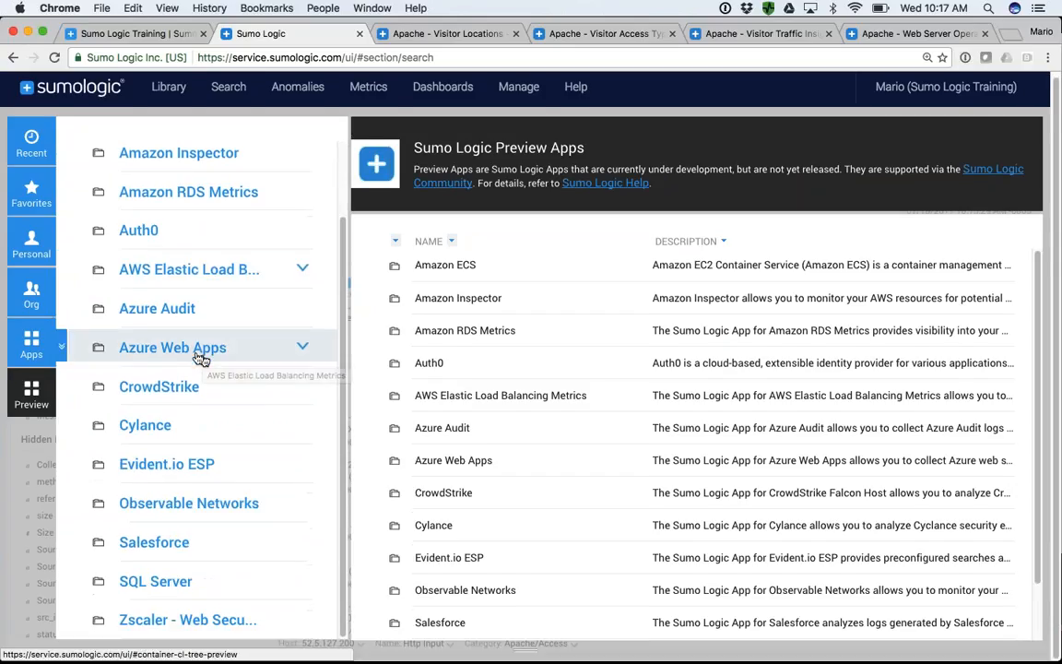
scroll(179, 318, up, 3)
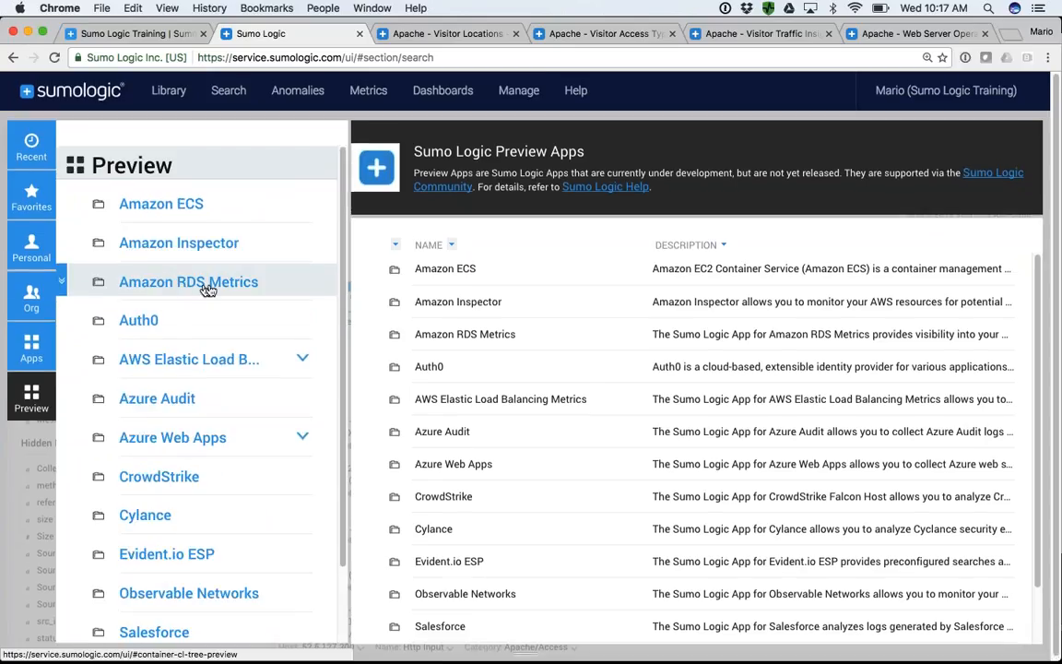
scroll(152, 387, down, 3)
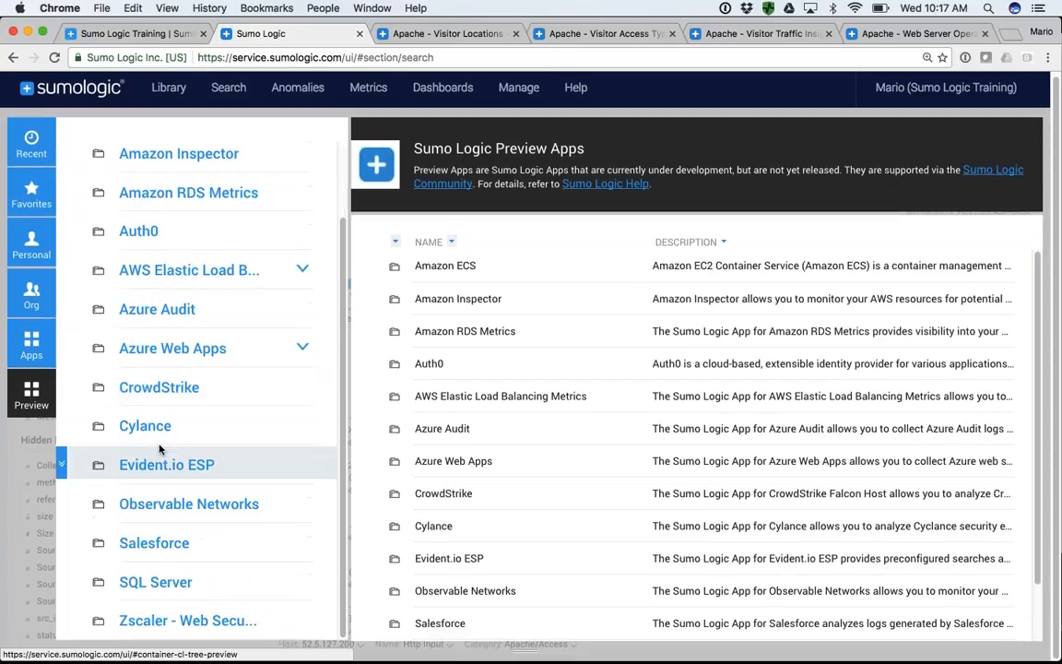
click(37, 350)
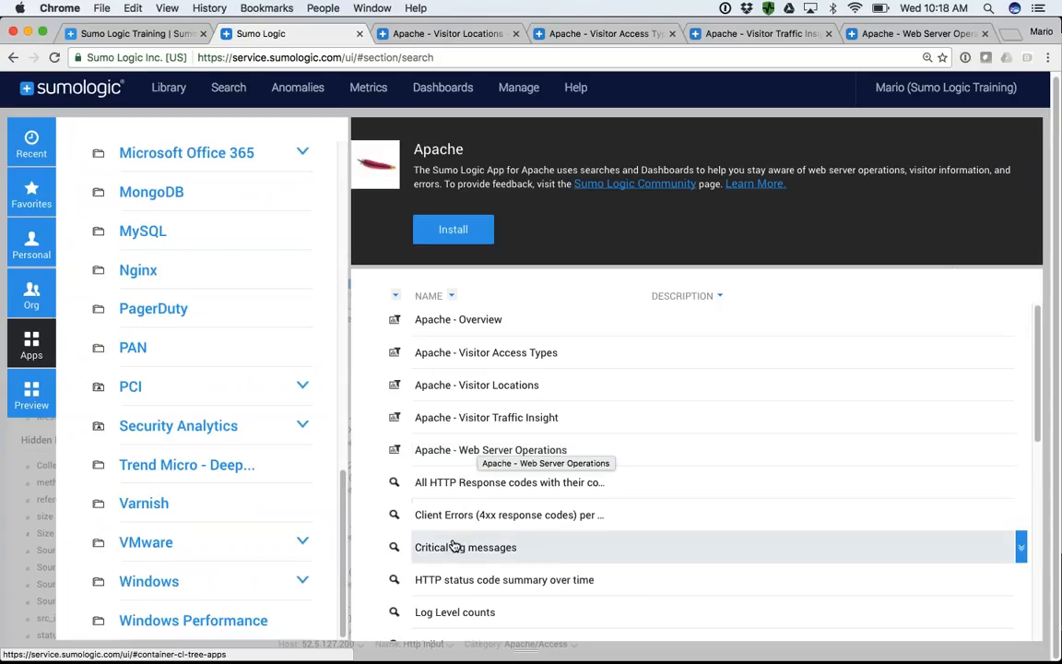
- Review the Apache app's contents and its Visitor Locations, Visitor Access Types, Visitor Traffic Insight and Web Server Operations dashboards
scroll(455, 545, down, 3)
scroll(433, 442, up, 1)
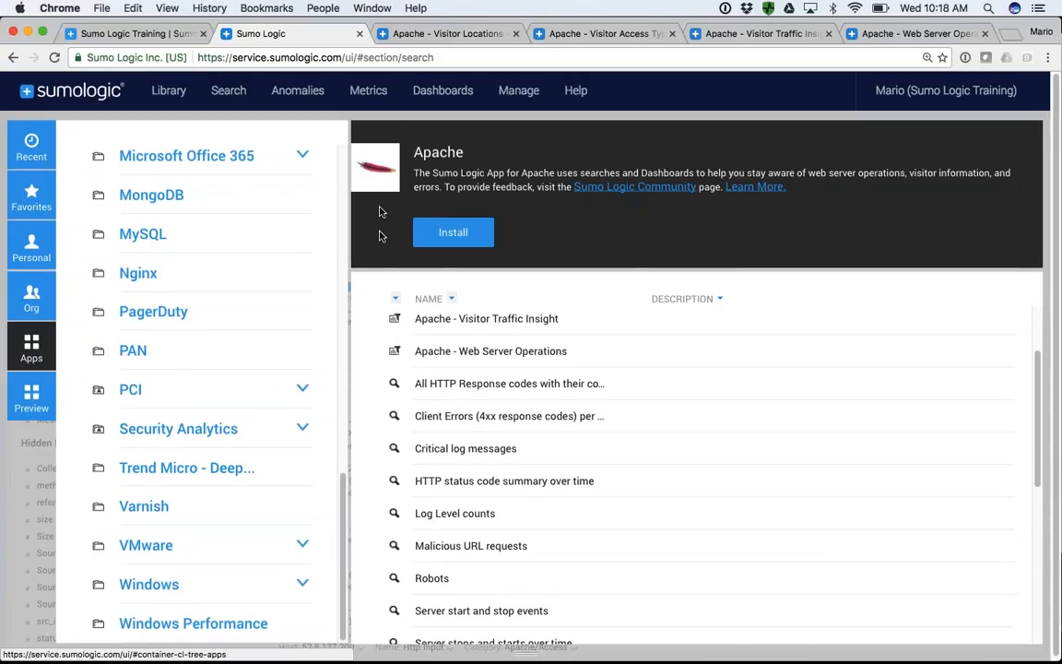
click(436, 35)
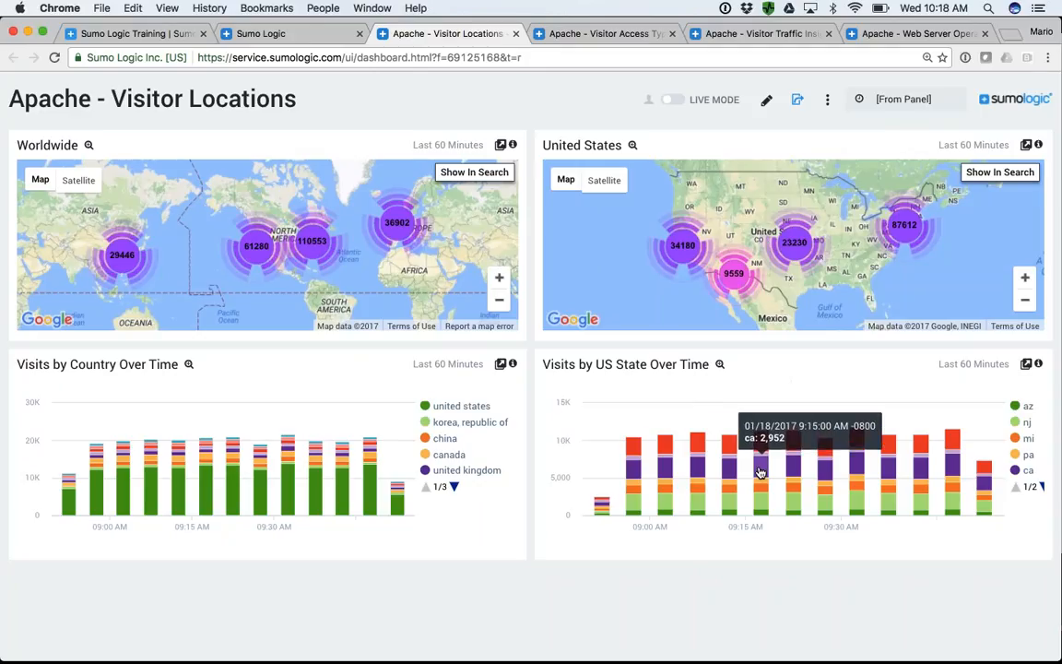
click(607, 35)
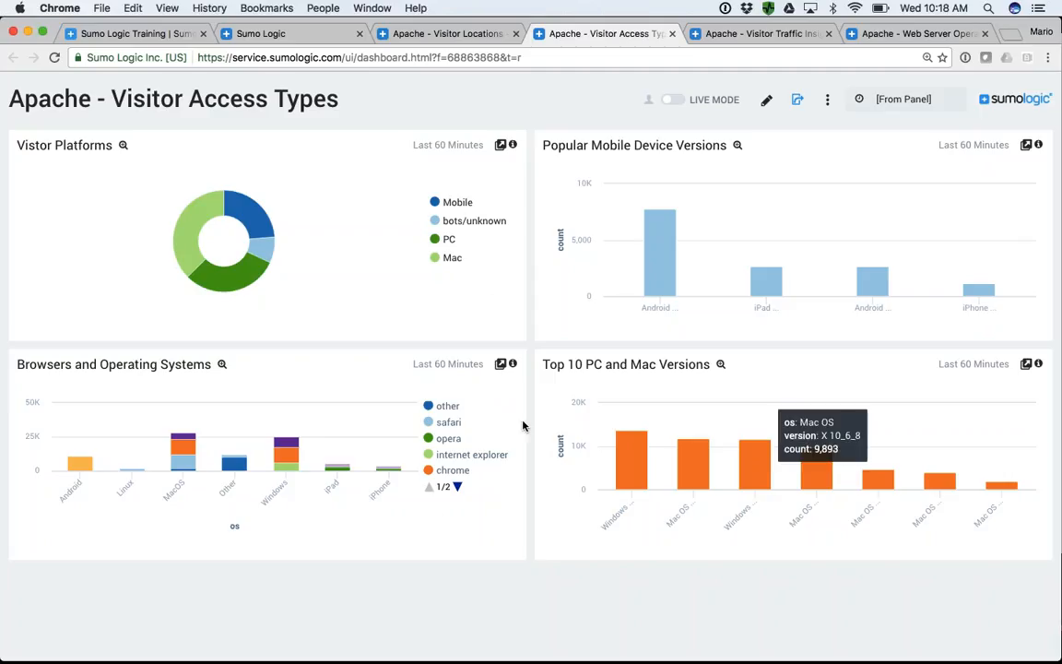
click(756, 37)
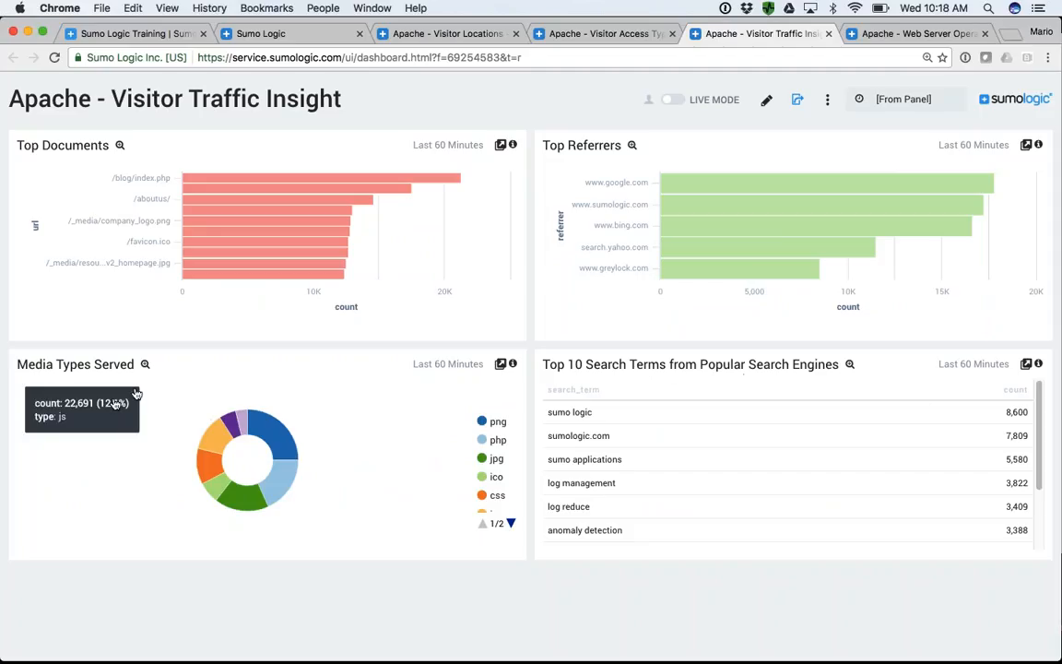
click(899, 35)
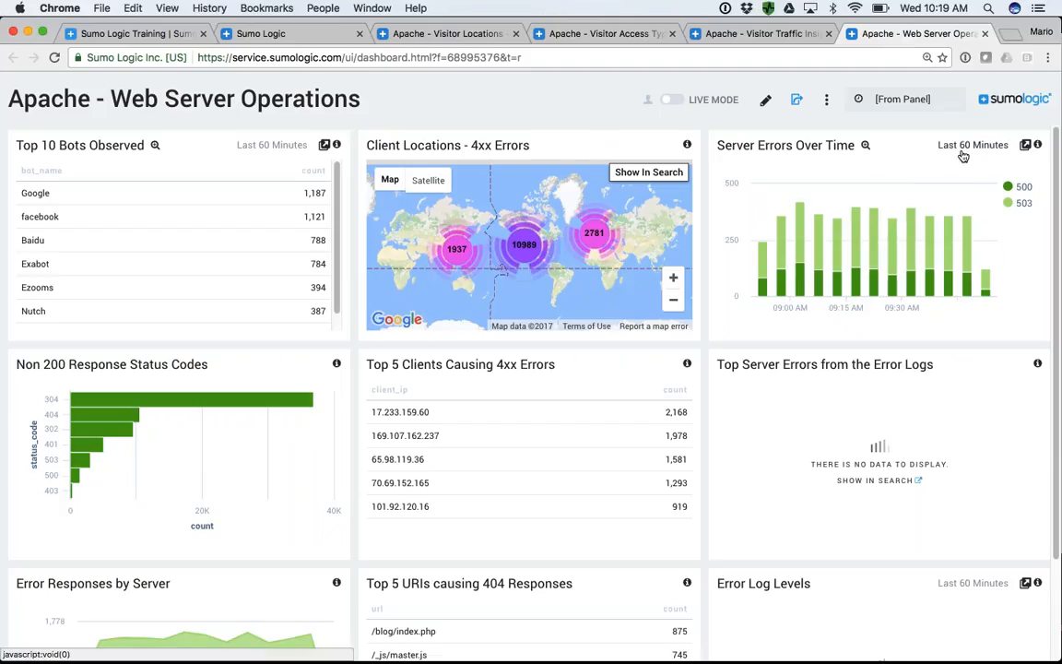
- Open the query behind the Server Errors Over Time panel in a search and review its full text
click(1025, 147)
click(642, 244)
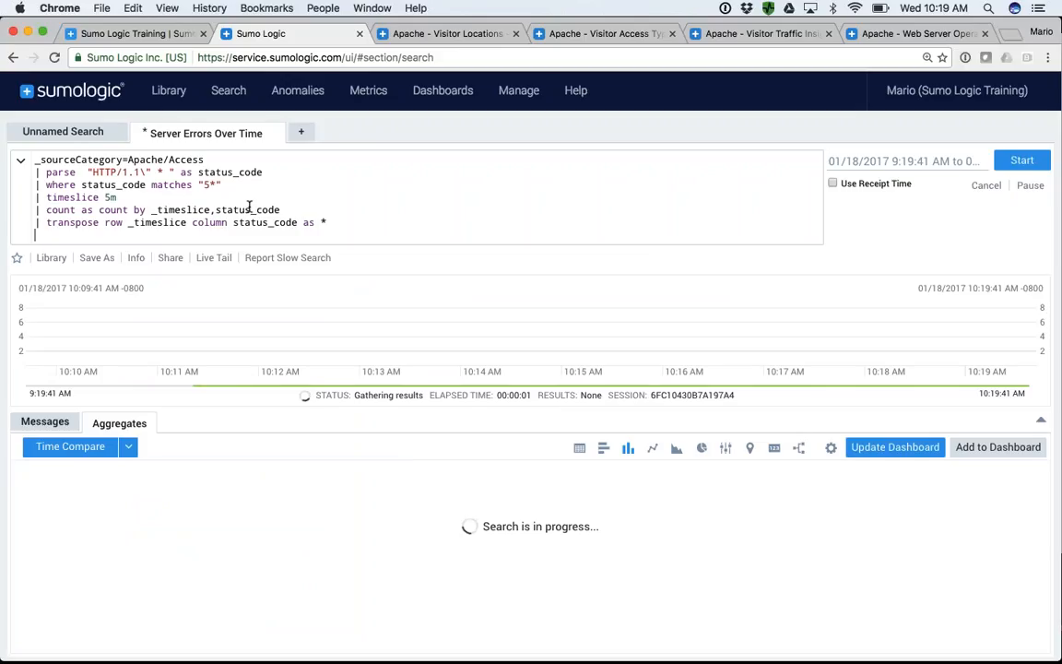
drag(31, 160, 316, 229)
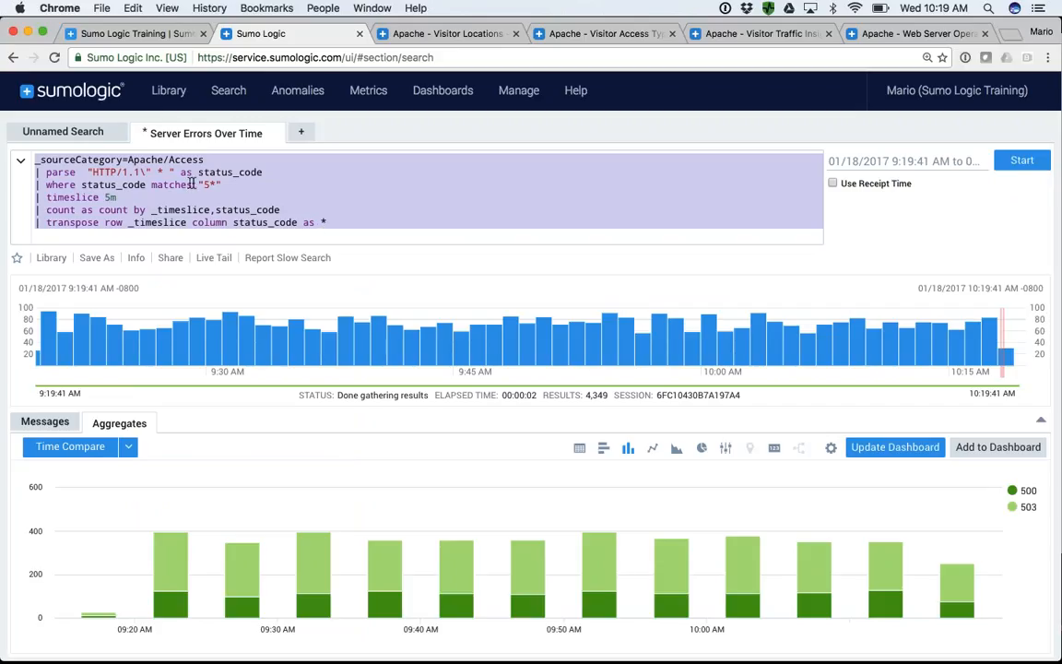
- Change the query's status_code filter to match "4*", rerun the search and review the edited query
click(207, 184)
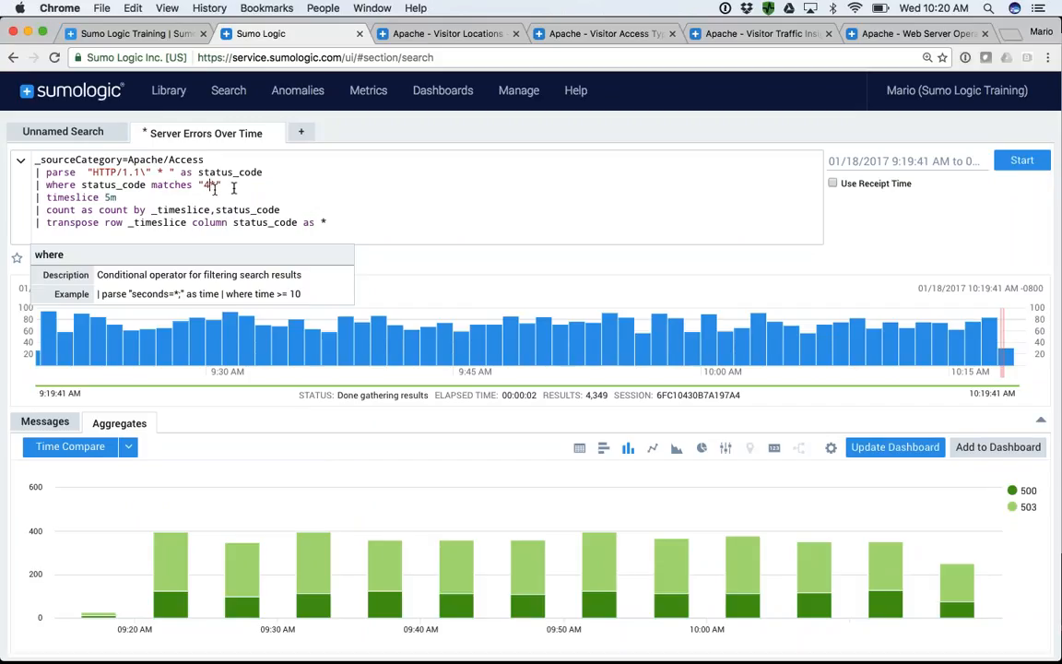
click(1021, 160)
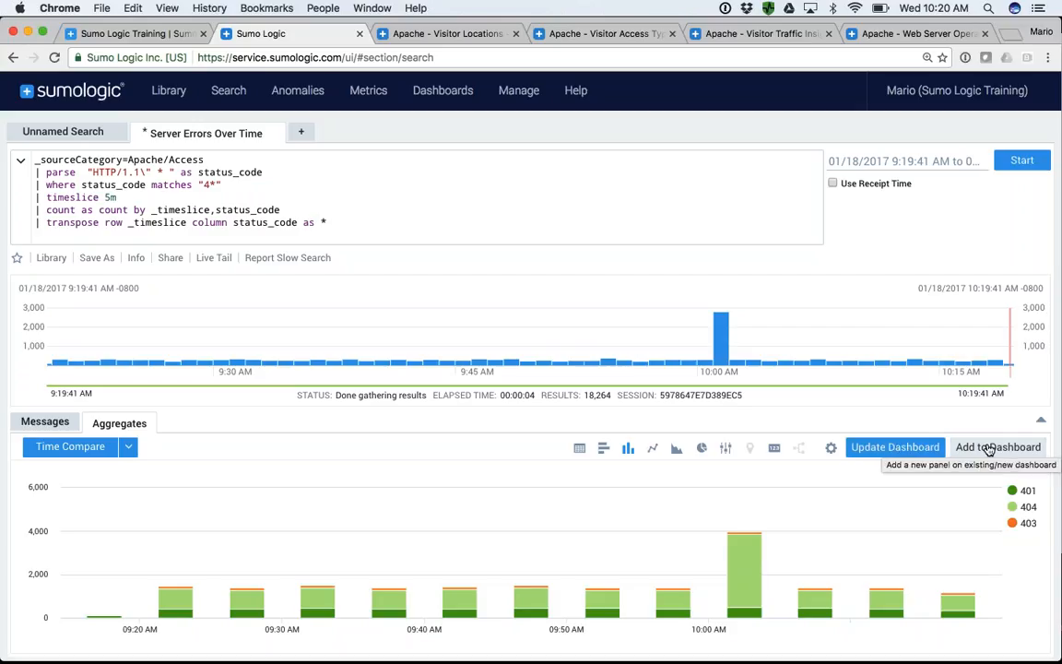
drag(328, 226, 28, 164)
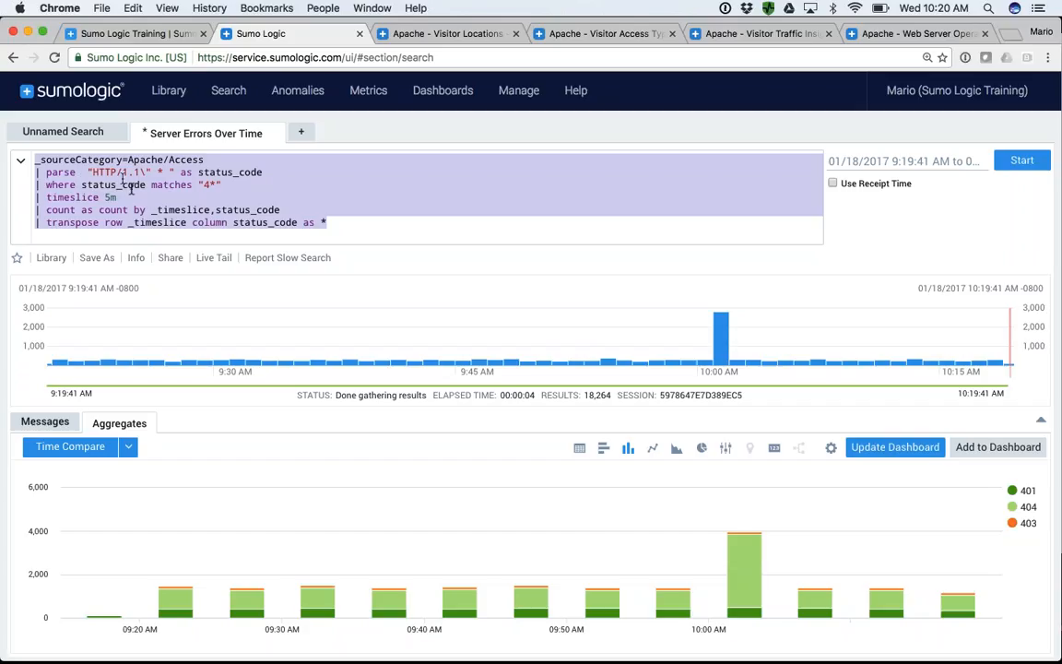
- Close the Server Errors Over Time search and all four open Apache dashboards
click(279, 134)
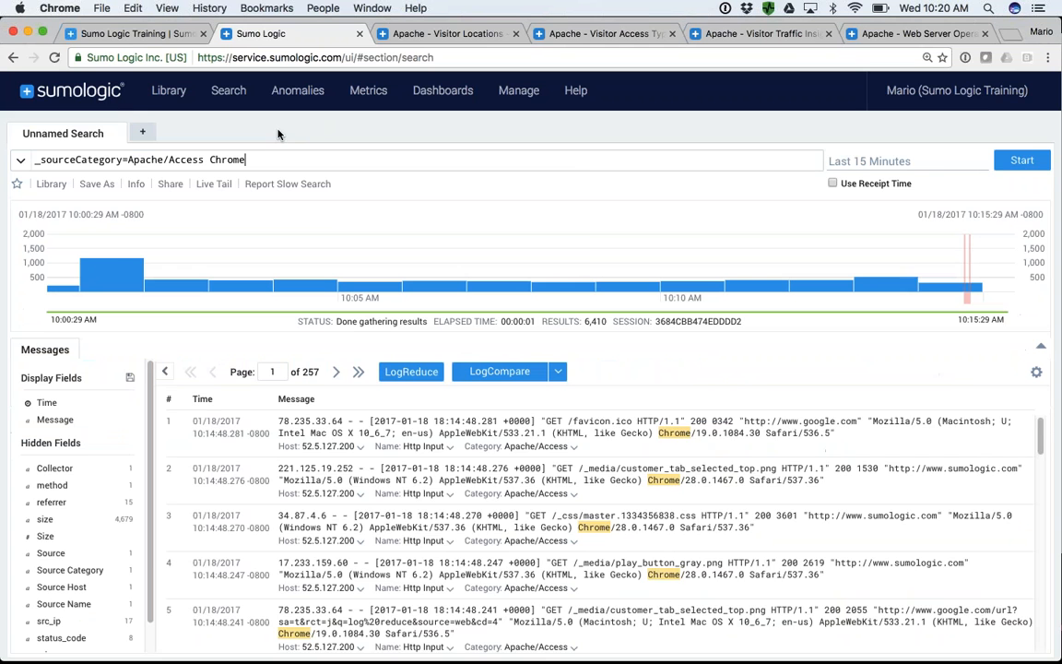
click(463, 33)
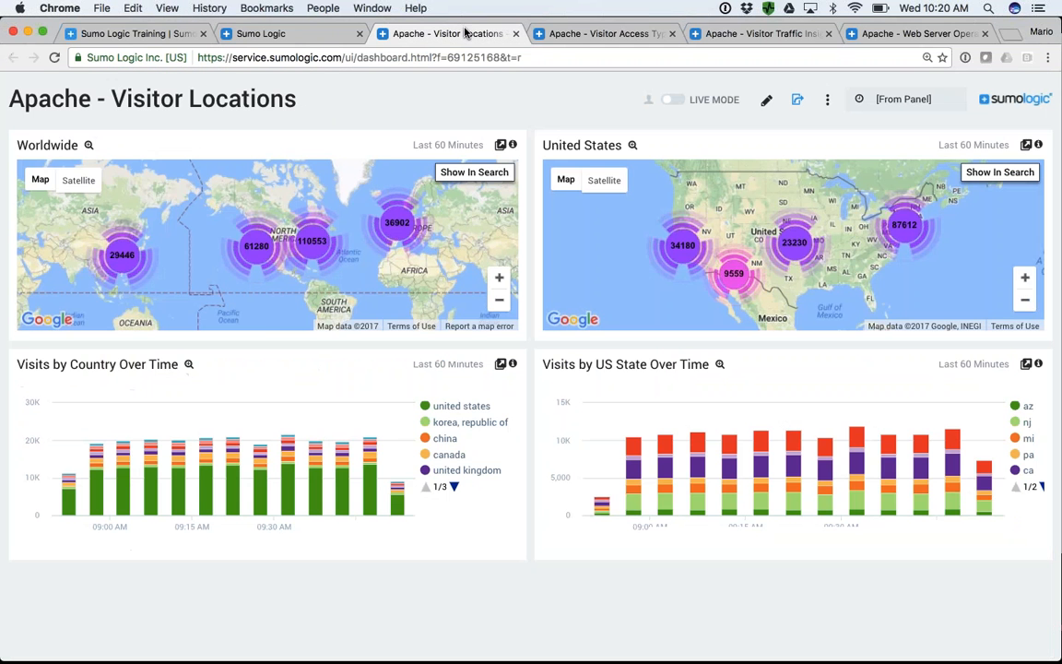
click(516, 34)
click(515, 34)
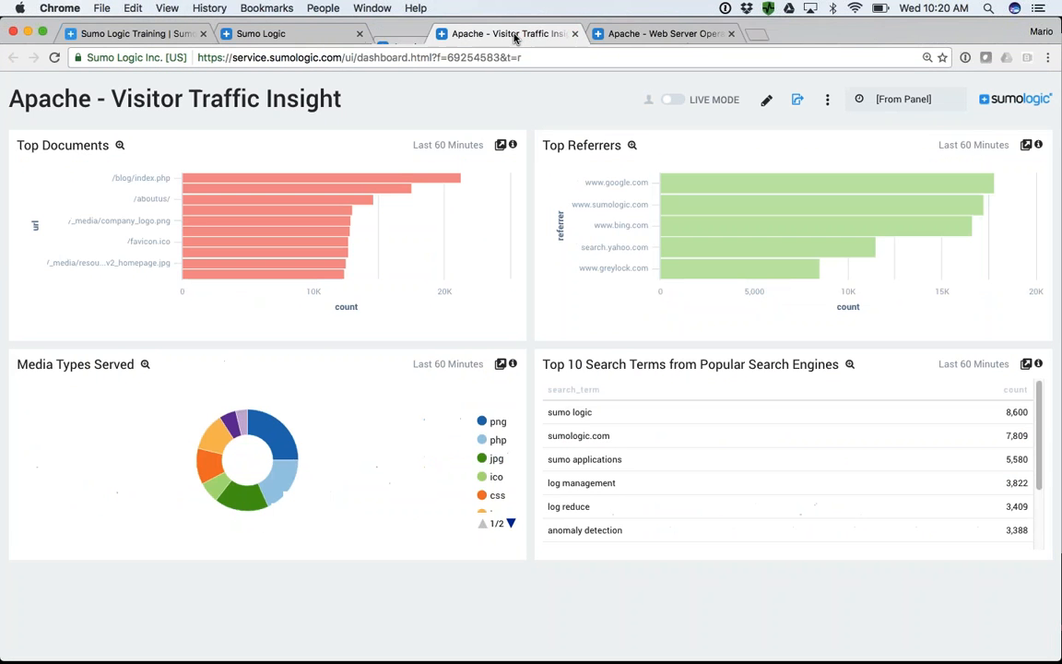
click(516, 34)
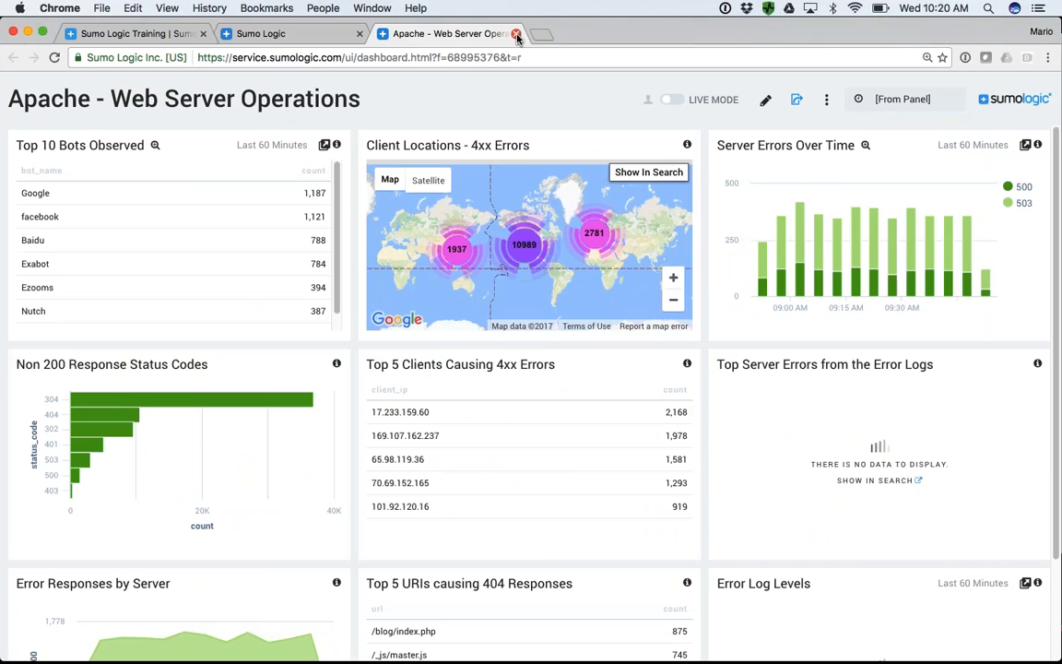
click(516, 34)
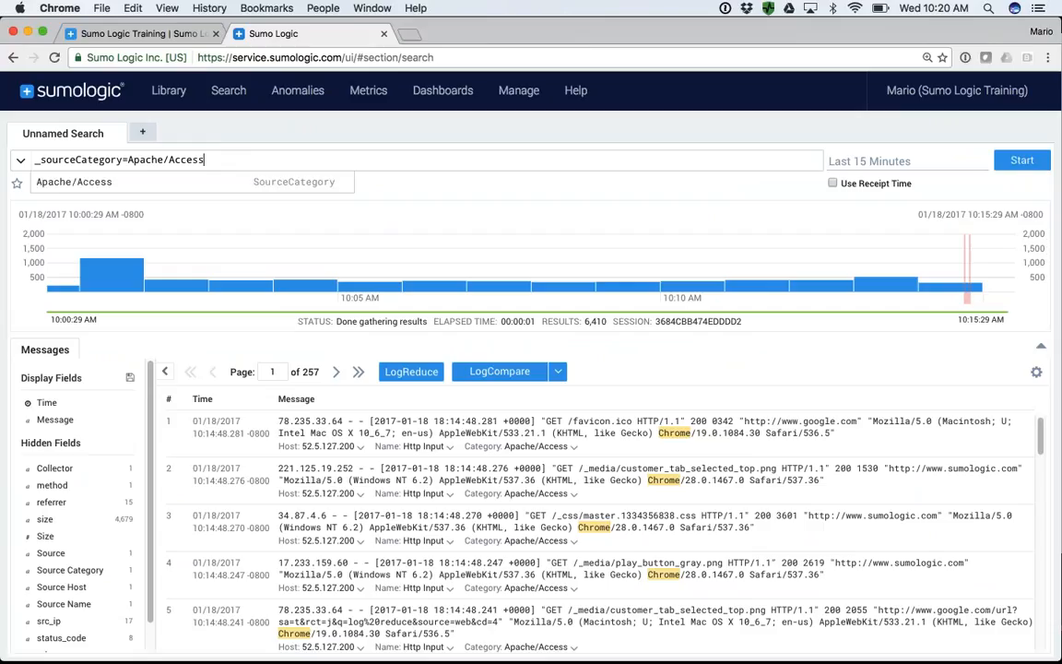
- Search _sourceCategory=Apache/Access without the Chrome keyword, first for the last 15 minutes and again for the time range -45m -30m
key(Return)
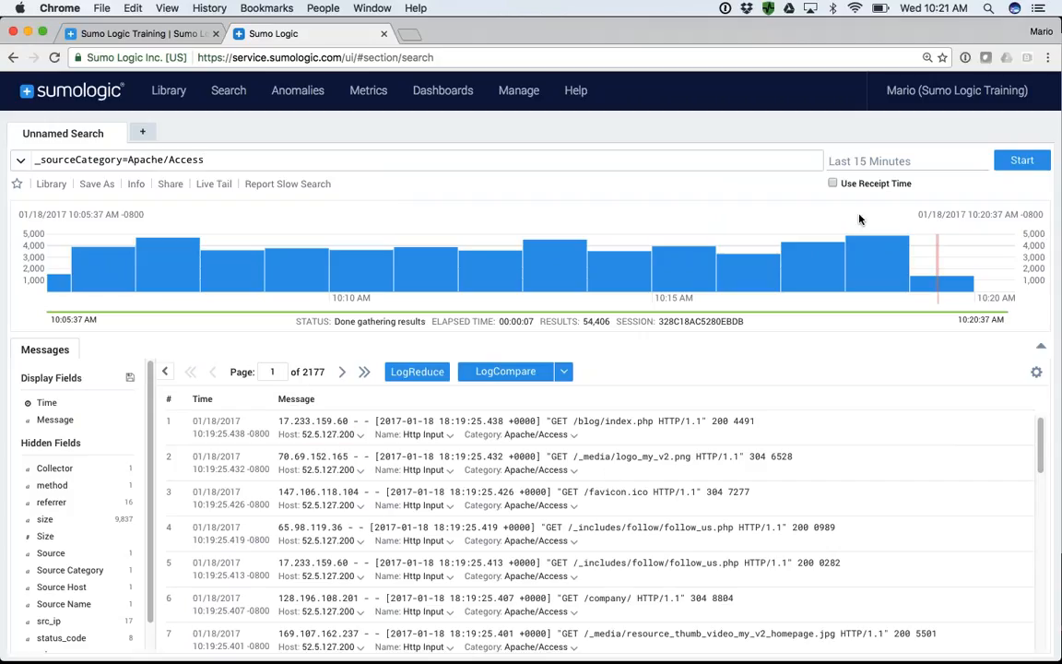
click(872, 161)
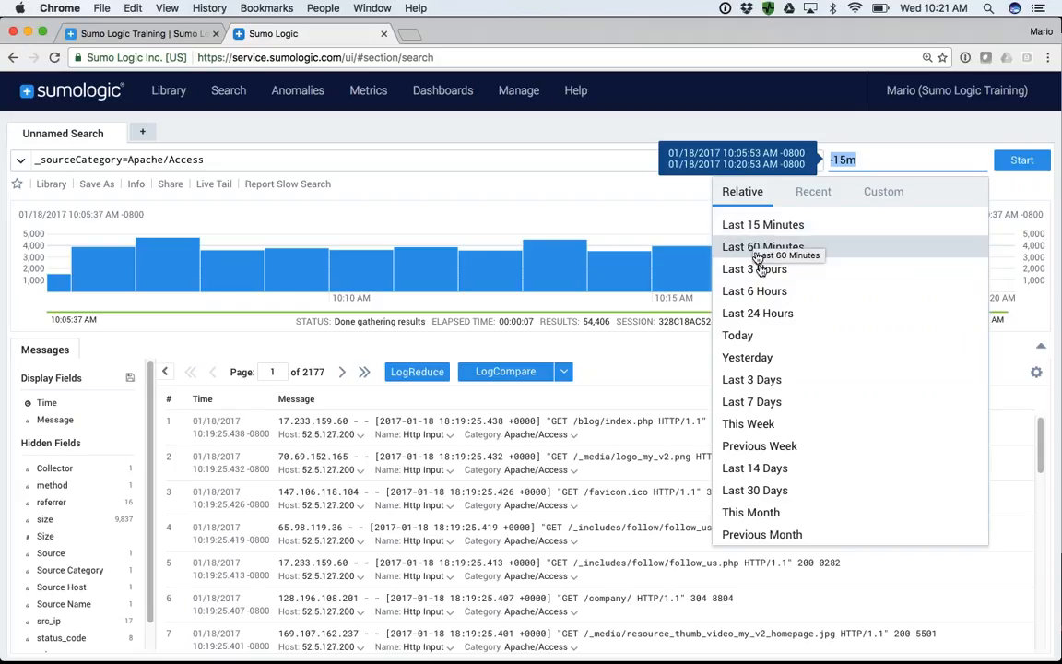
click(841, 159)
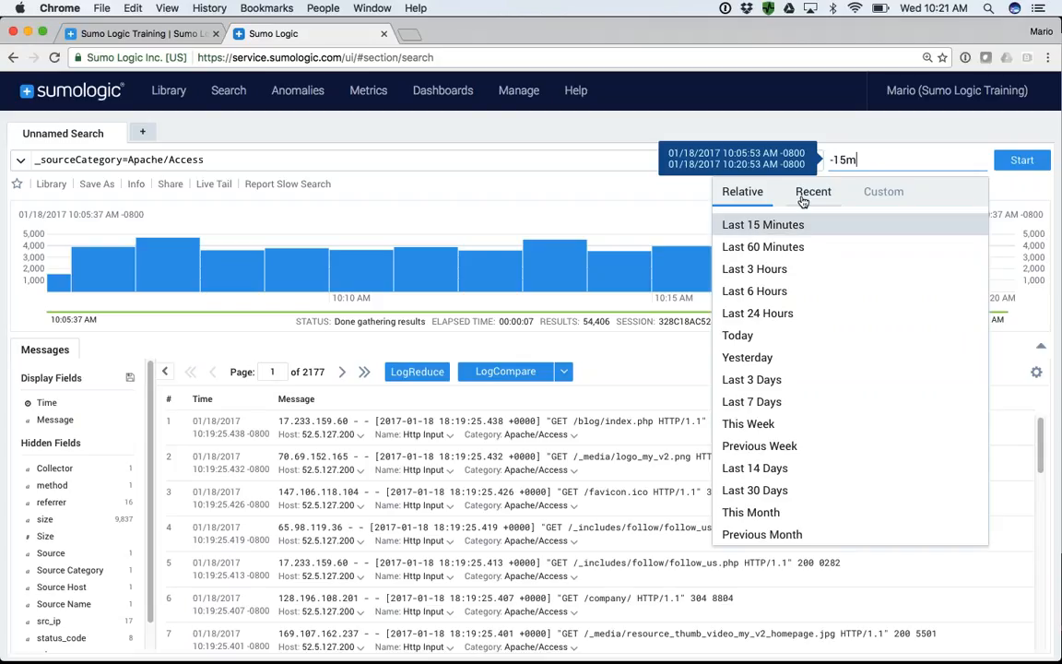
key(BackSpace)
text(4)
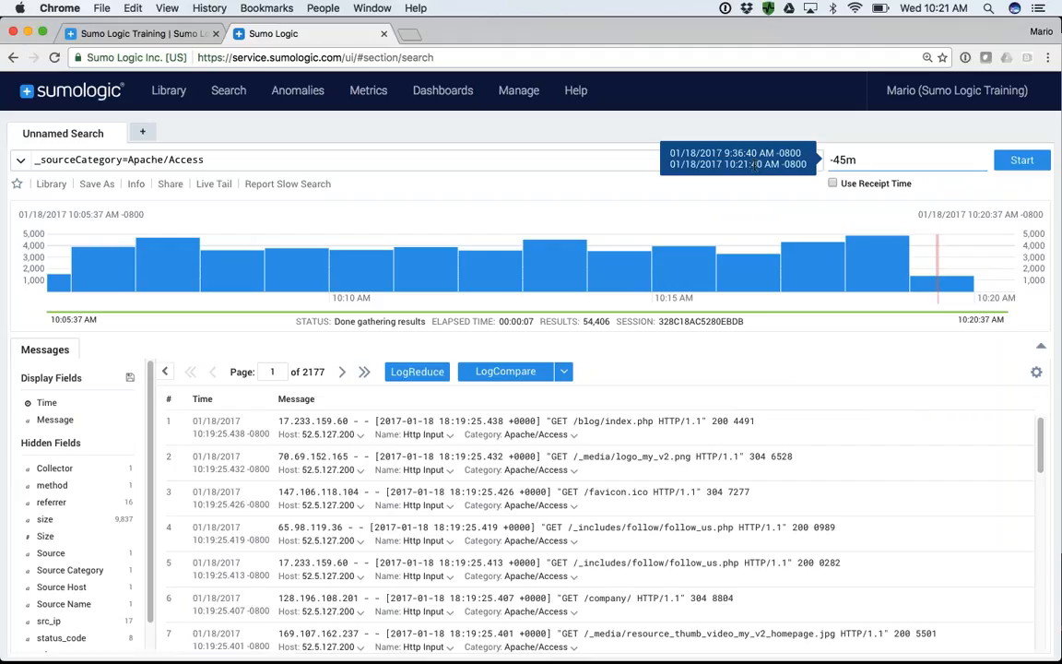
text(-30m)
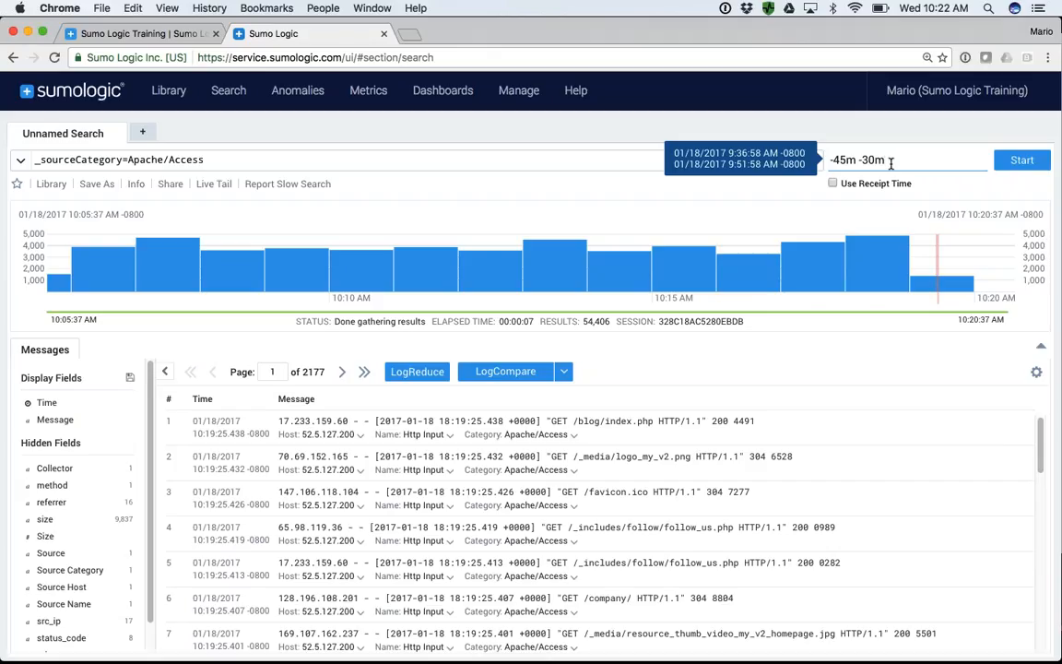
click(1021, 161)
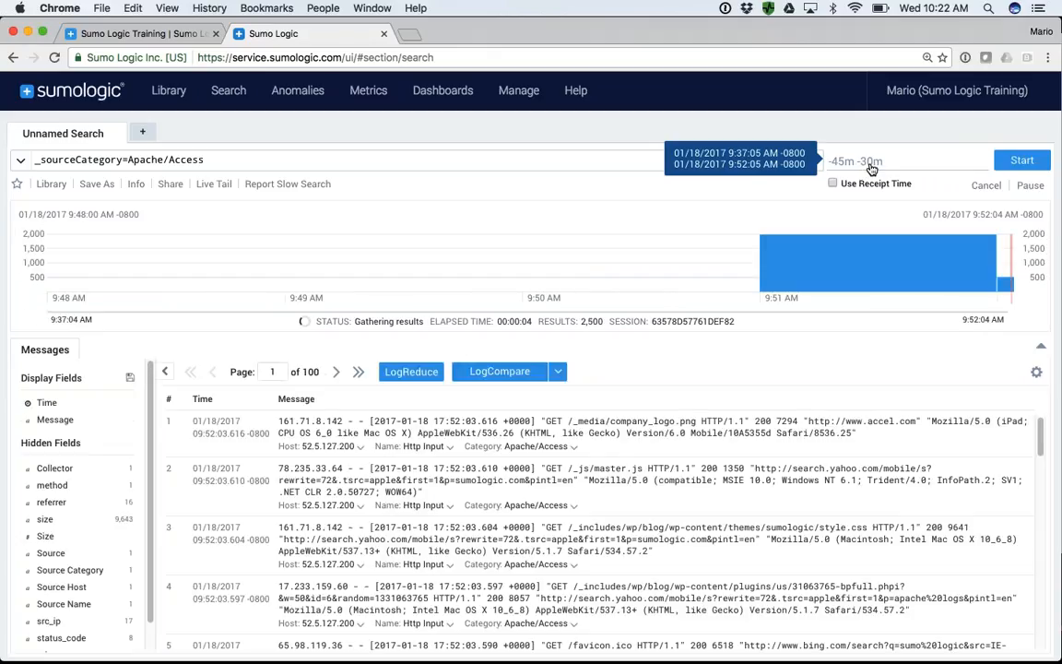
- Set a custom time range from 01/03/2017 12:00:00 AM to 01/05/2017 1:00:00 PM and run the search
click(871, 166)
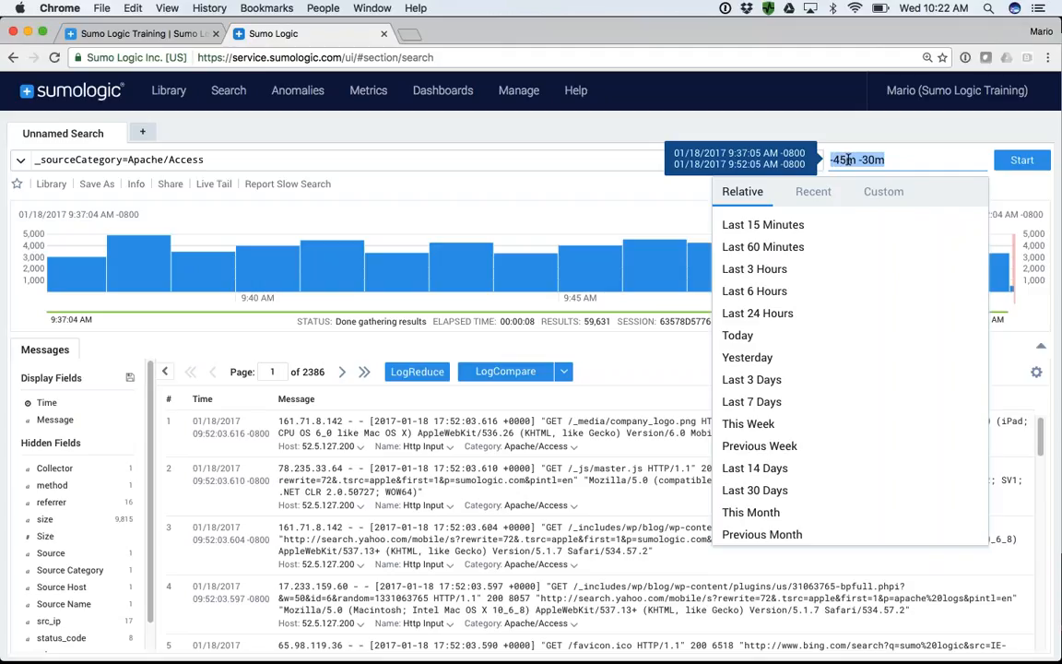
click(885, 194)
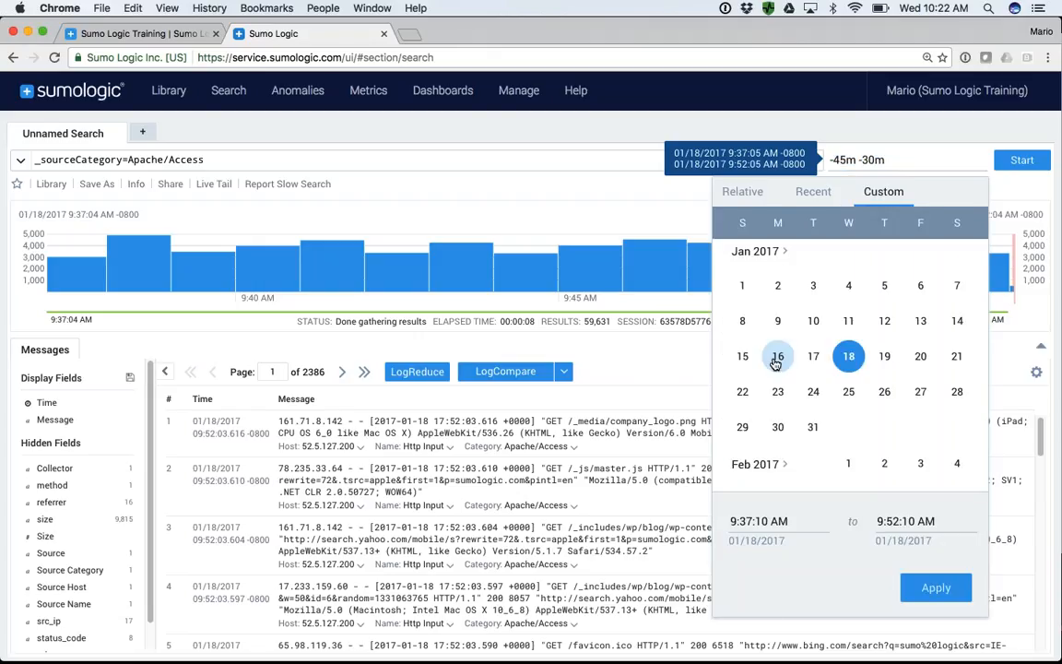
click(813, 287)
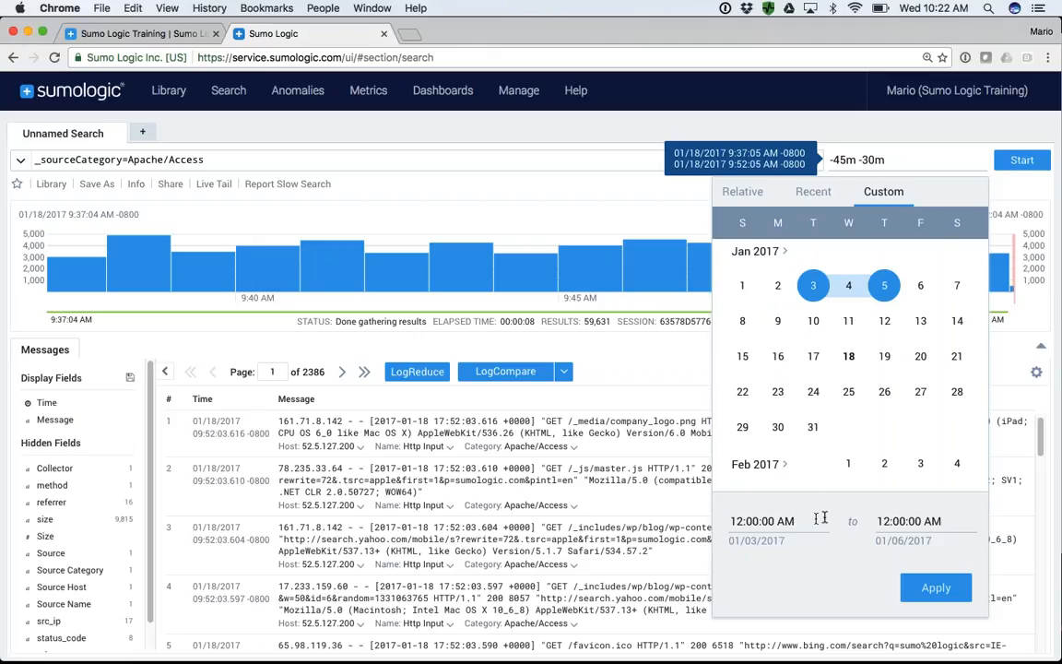
click(887, 521)
key(BackSpace)
key(BackSpace)
text(P)
click(936, 588)
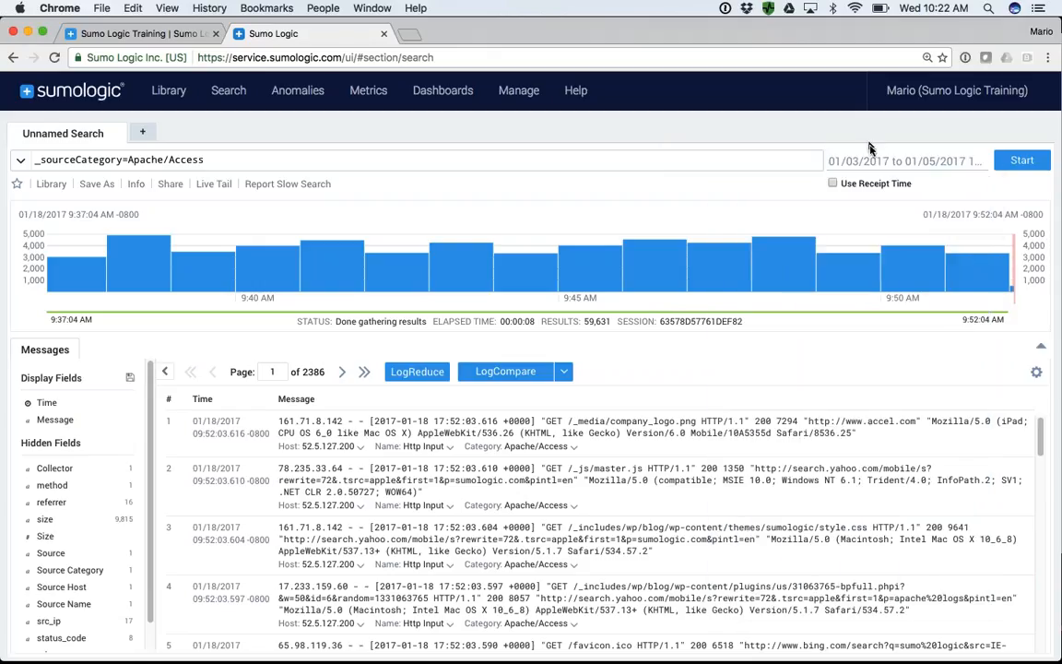
click(1020, 162)
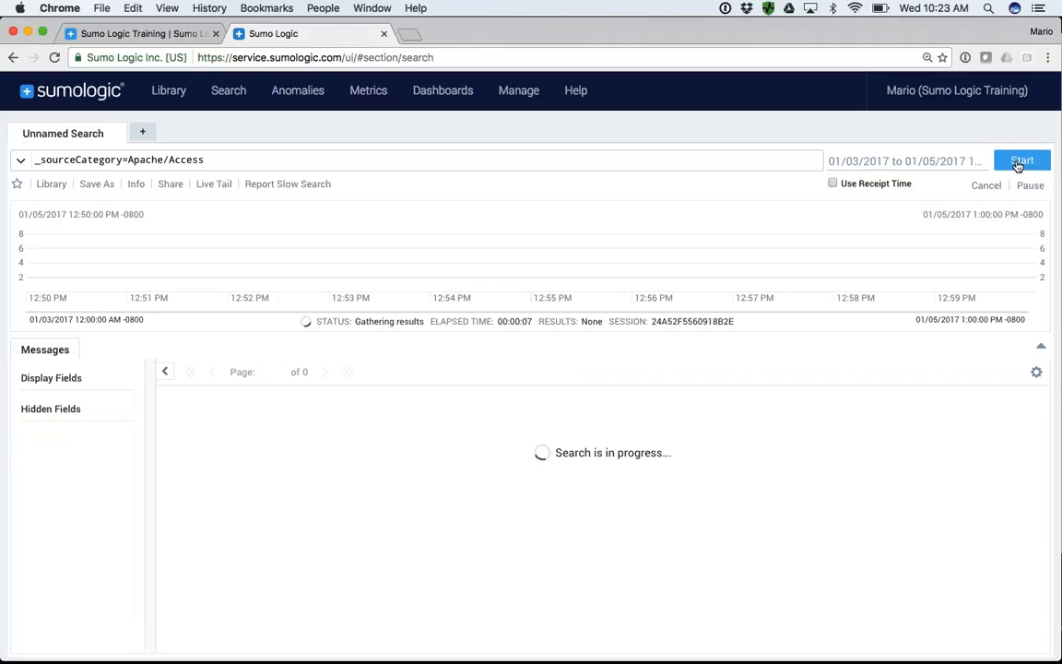
- Change the search's time range to Last 60 Minutes and rerun it
click(853, 163)
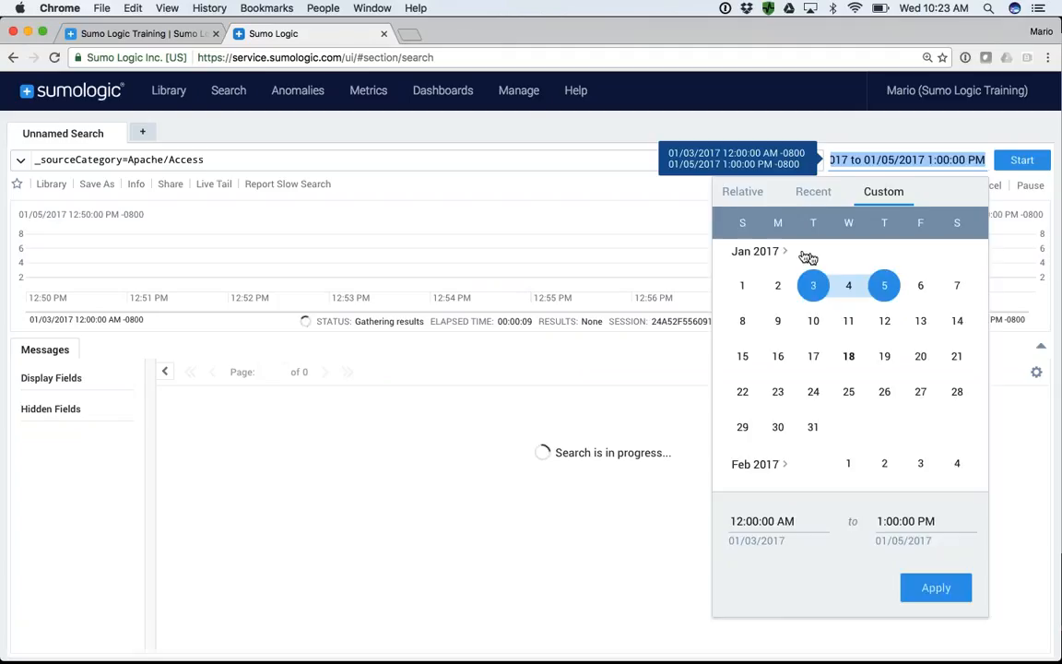
click(746, 194)
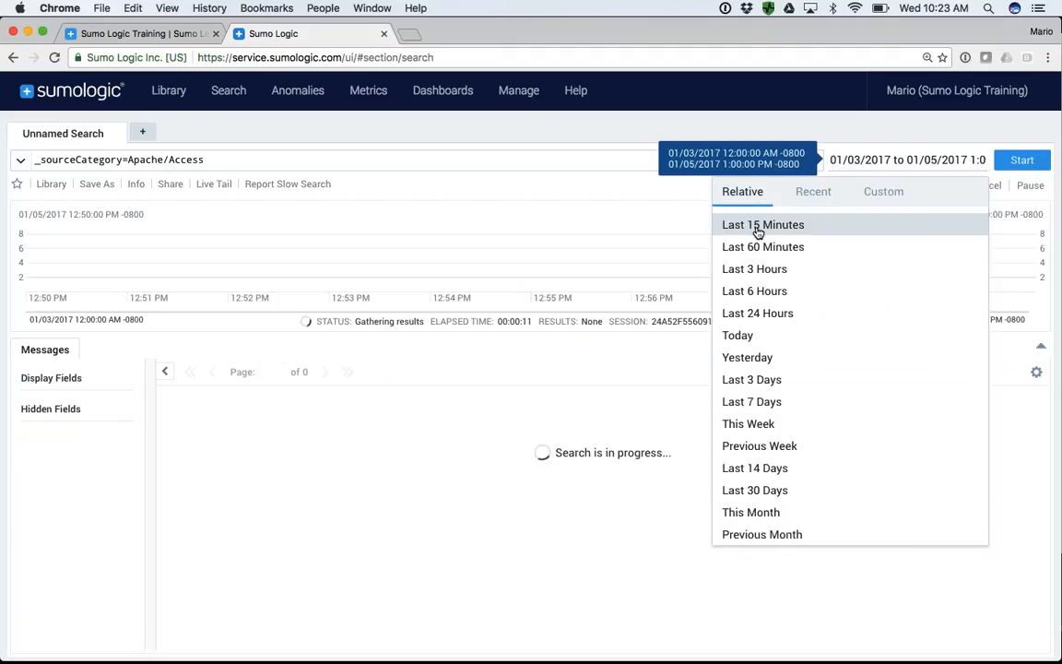
click(757, 226)
click(858, 162)
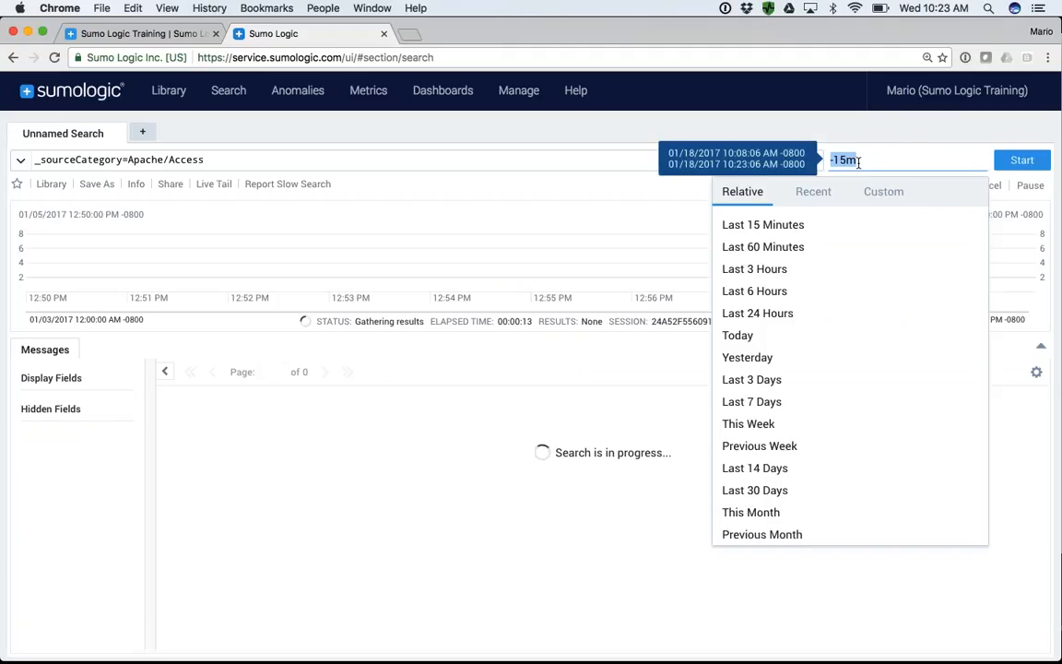
click(738, 246)
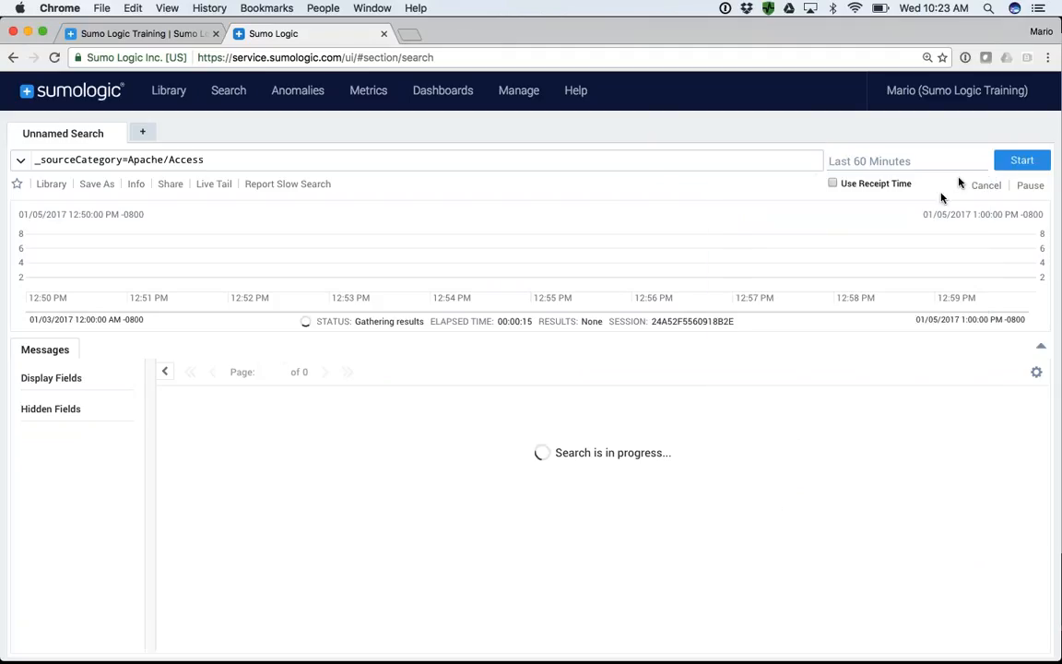
click(1018, 162)
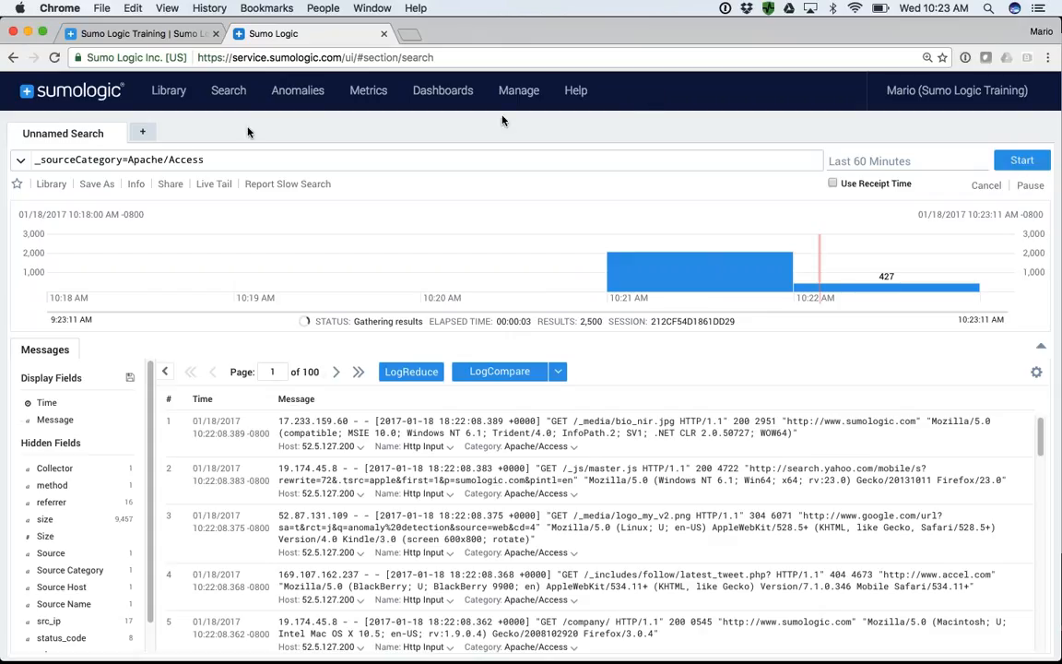
- Replace the source category query with the keyword error and run the search
click(230, 160)
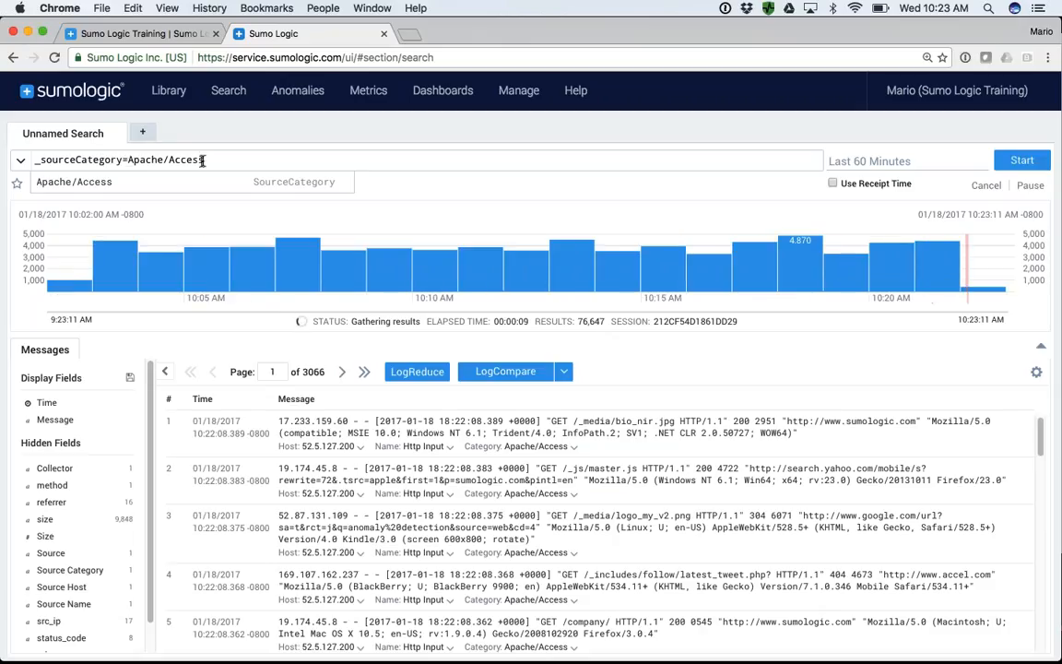
drag(210, 159, 28, 161)
key(super+c)
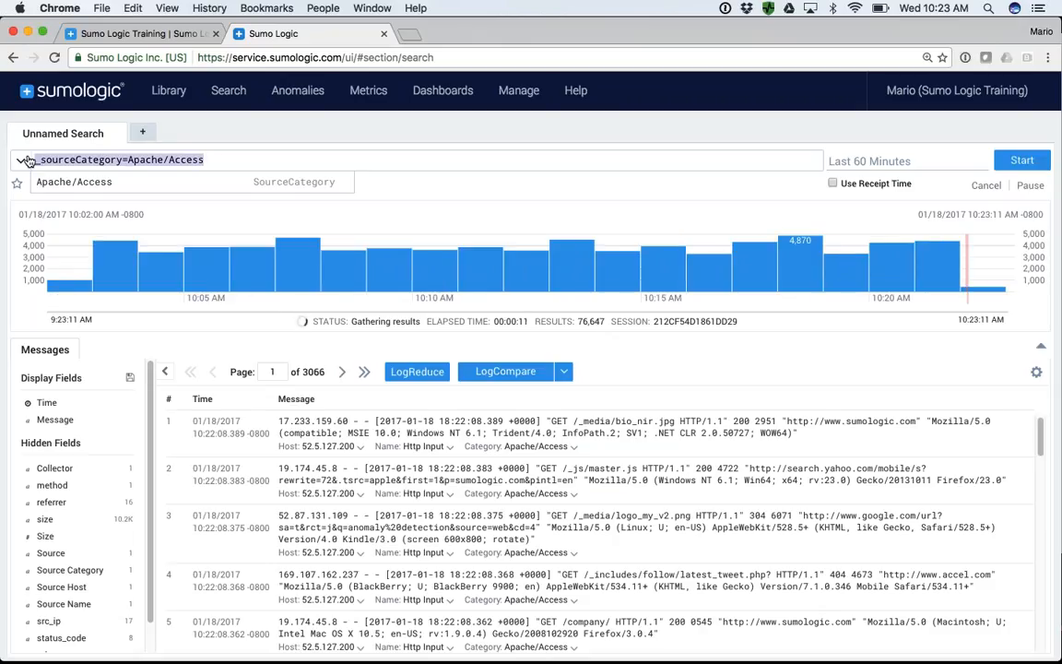
key(BackSpace)
text(error)
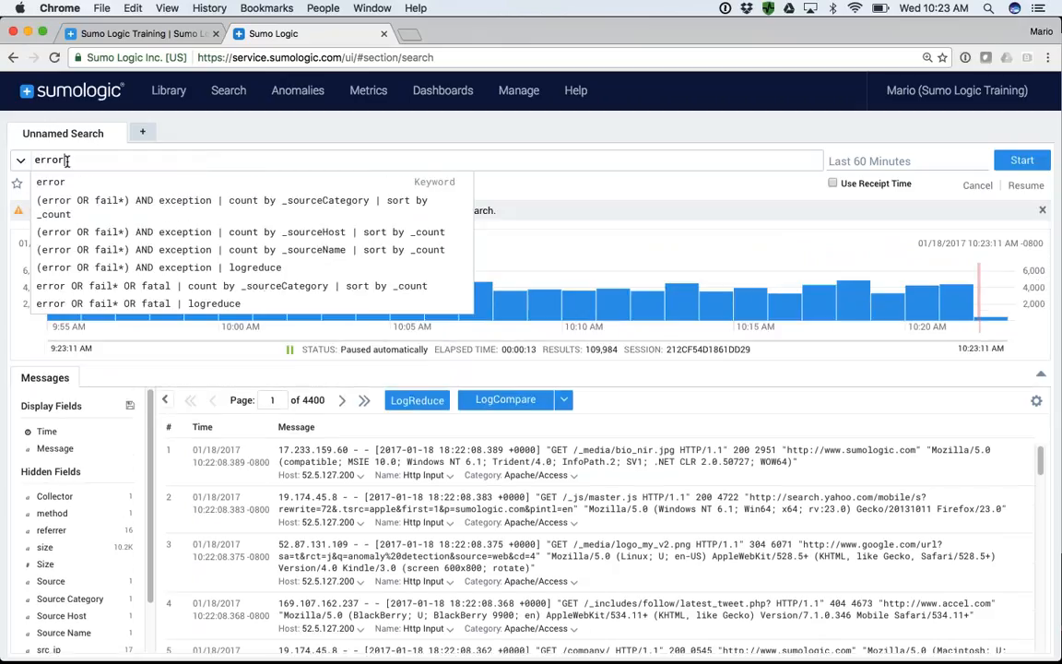
key(Return)
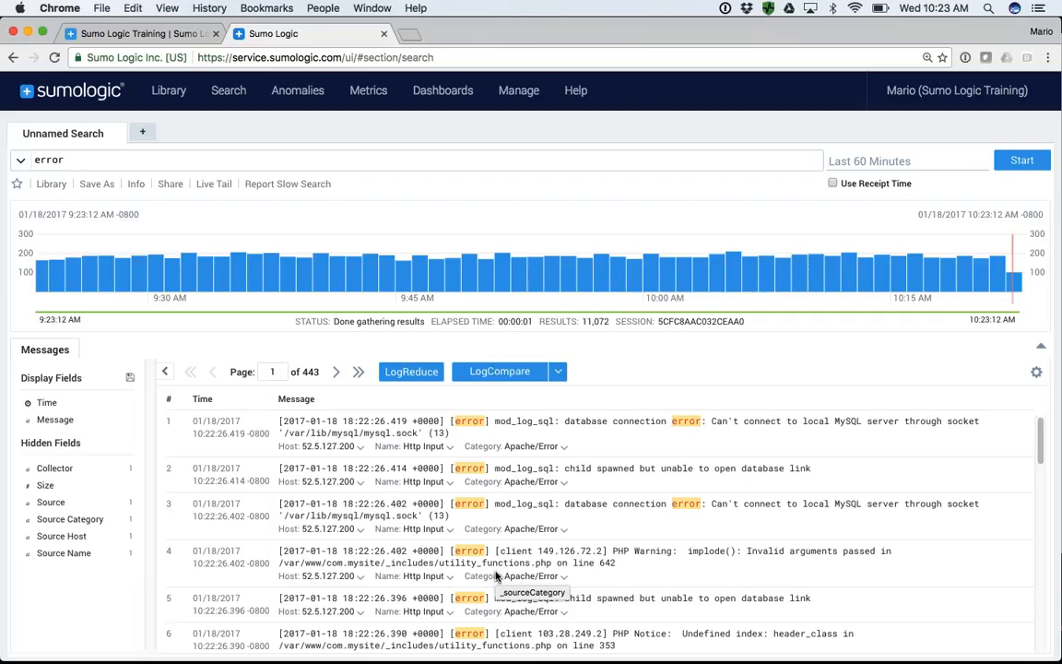
- Replace the error keyword with the query _sourceCategory=Apache/Access and run the search
key(BackSpace)
key(BackSpace)
key(BackSpace)
key(BackSpace)
key(BackSpace)
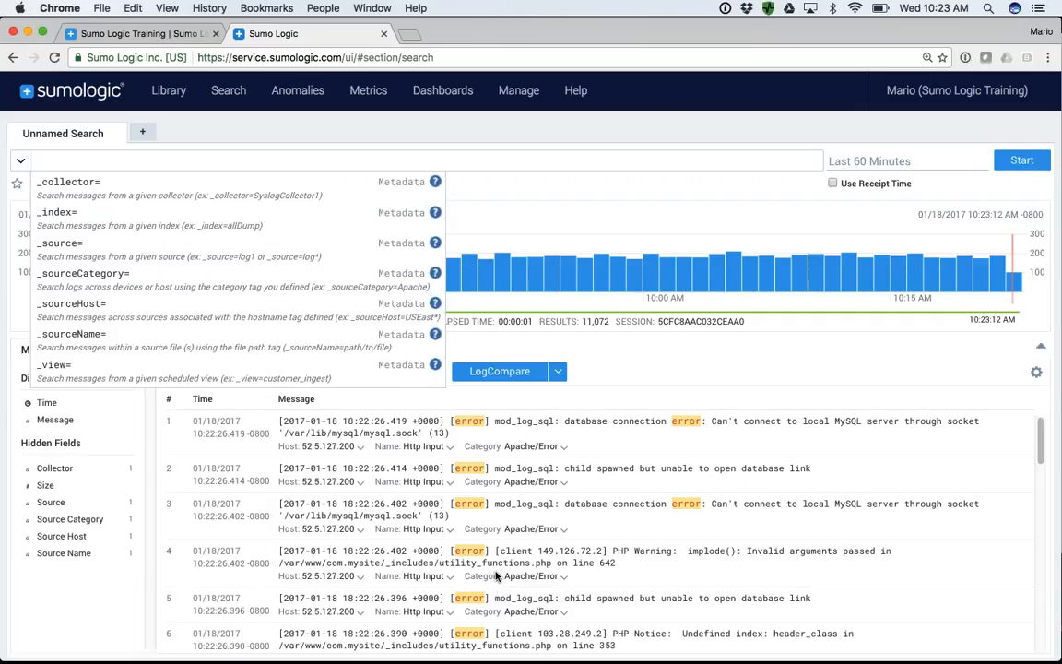
key(super+v)
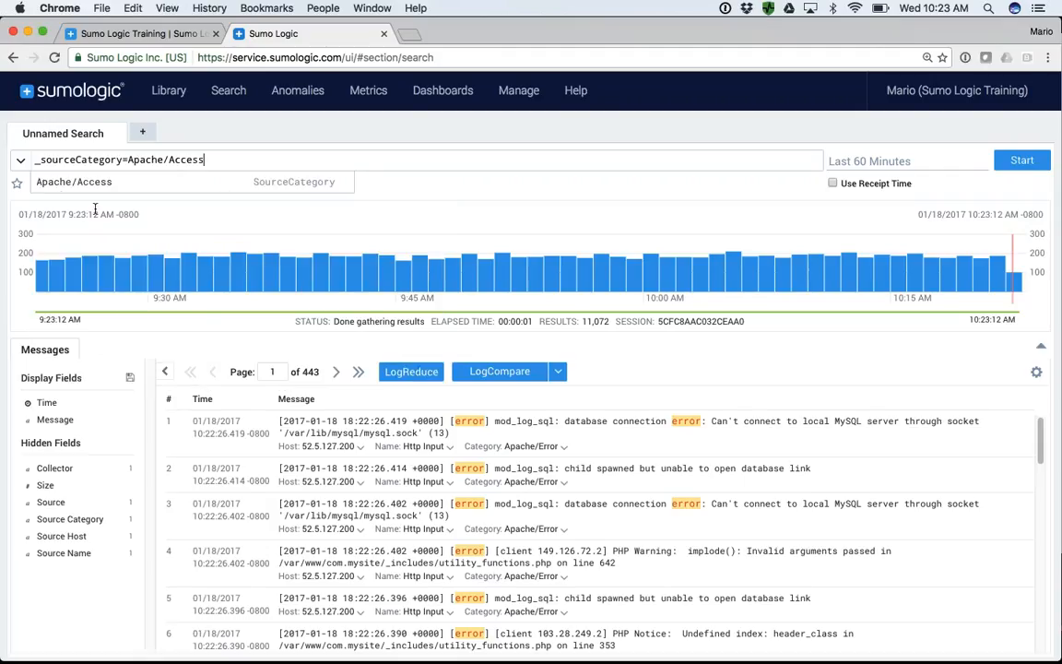
drag(121, 159, 31, 153)
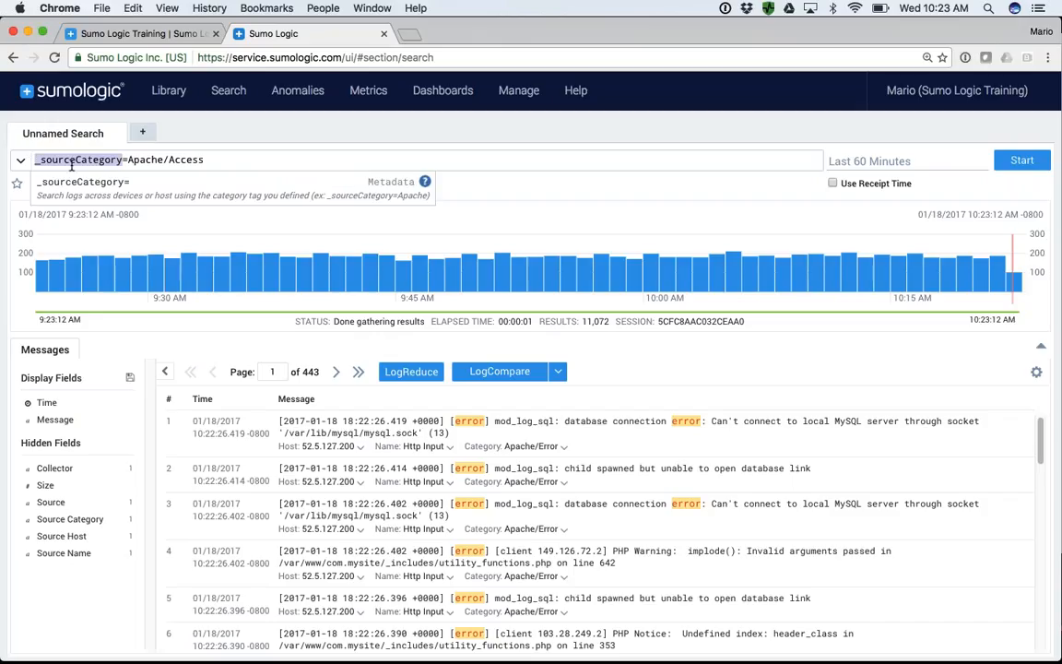
click(225, 159)
key(Return)
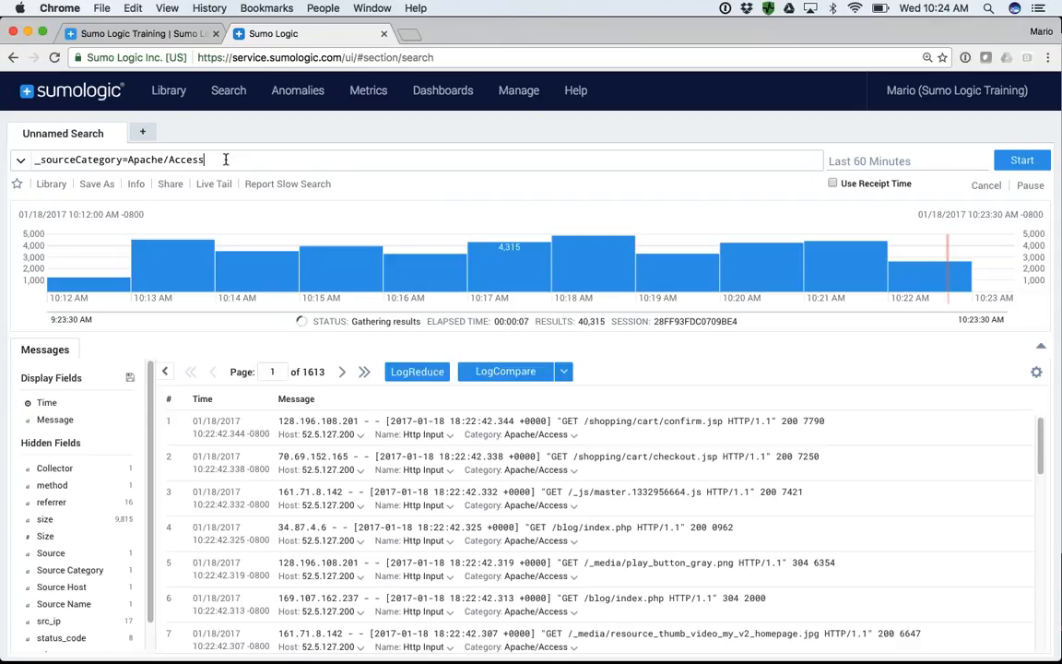
- Set the search's time range to -60m -45m and rerun it
click(843, 160)
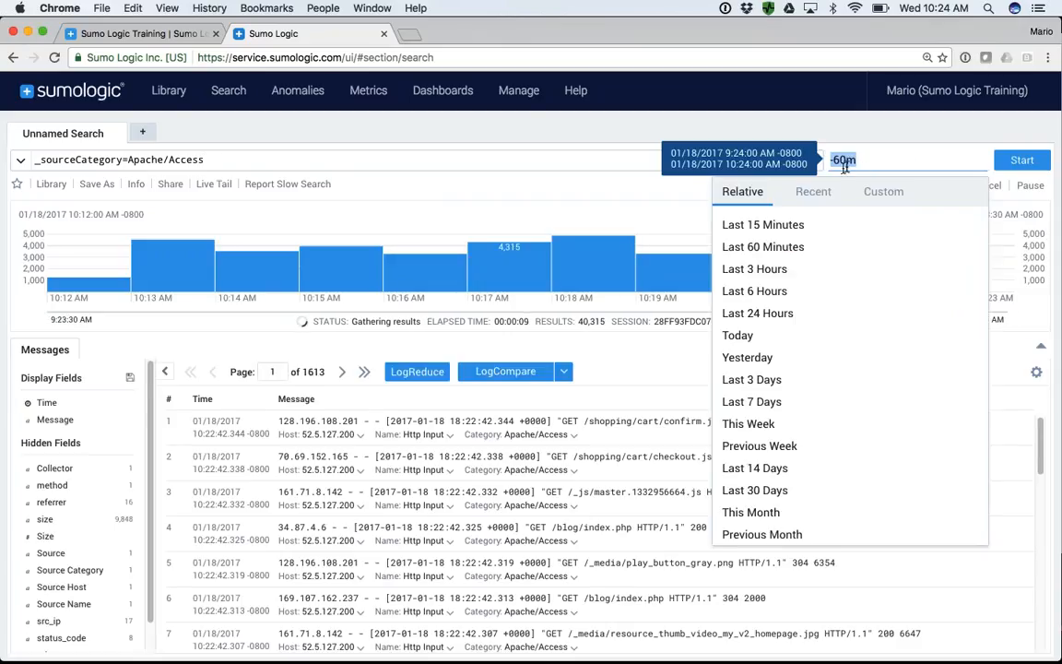
click(863, 161)
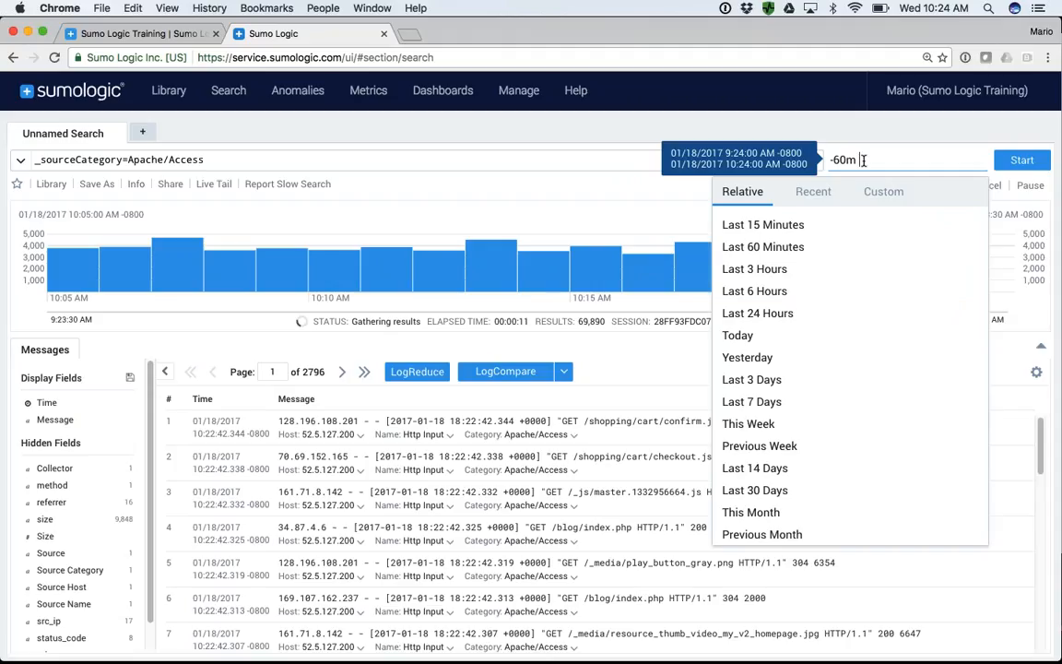
text(-15m)
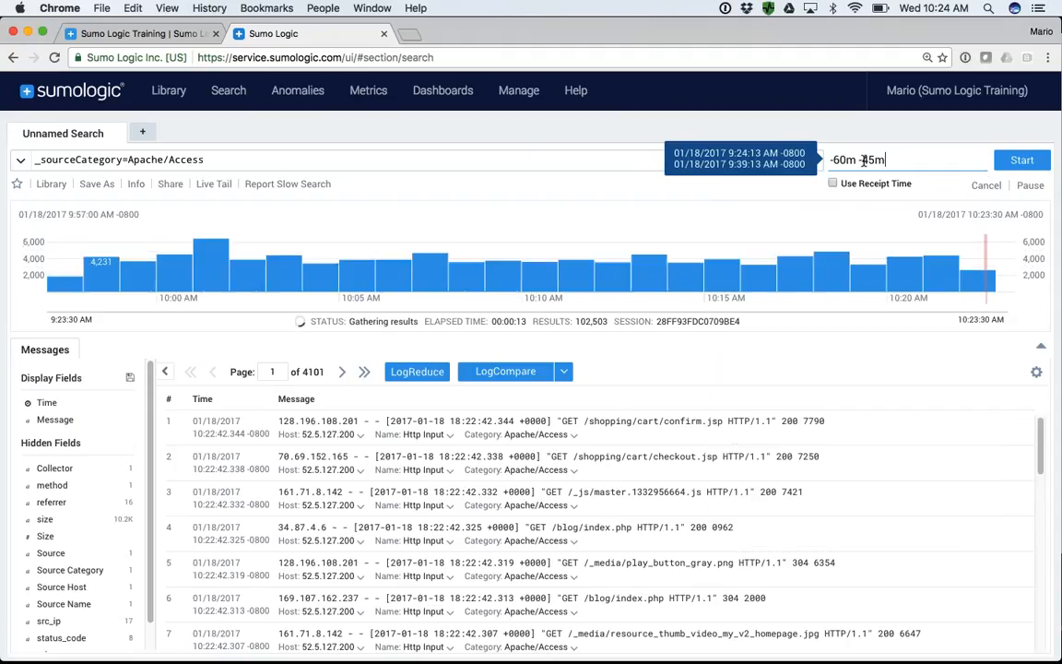
key(Return)
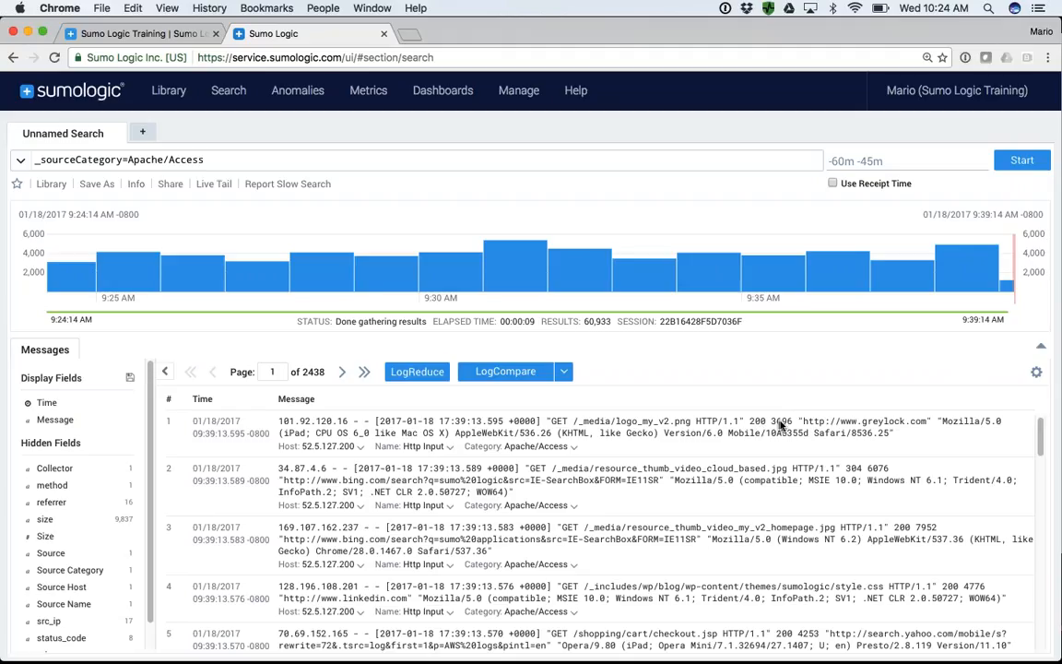
- Parse the first message's text from "GET through the user agent string, extracting the path /_media/logo_my_v2.png as field url
key(super+equal)
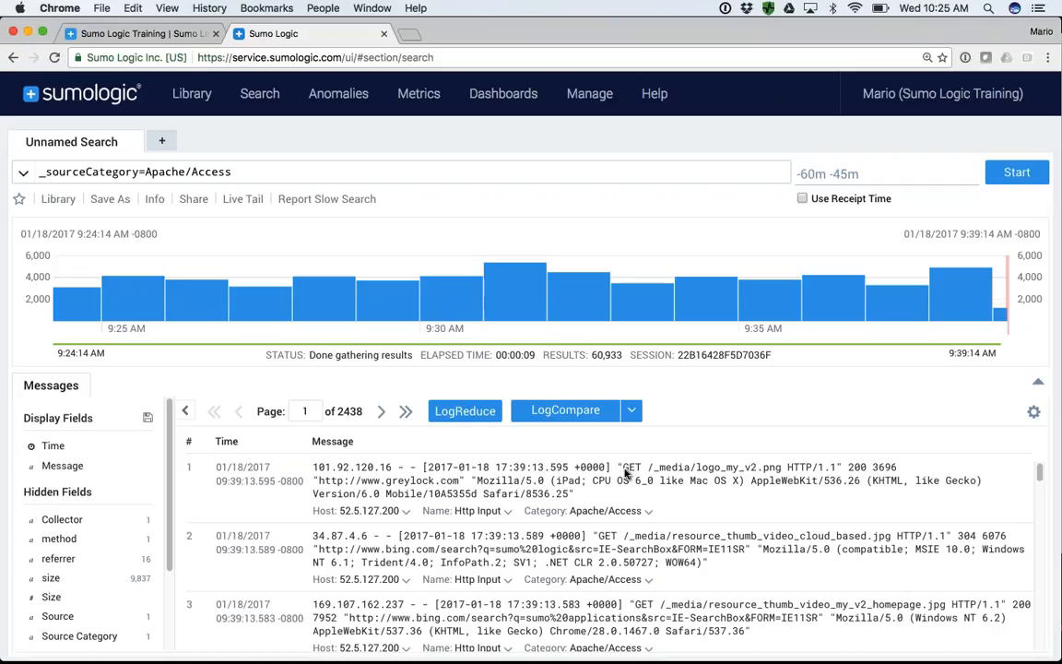
drag(618, 468, 572, 496)
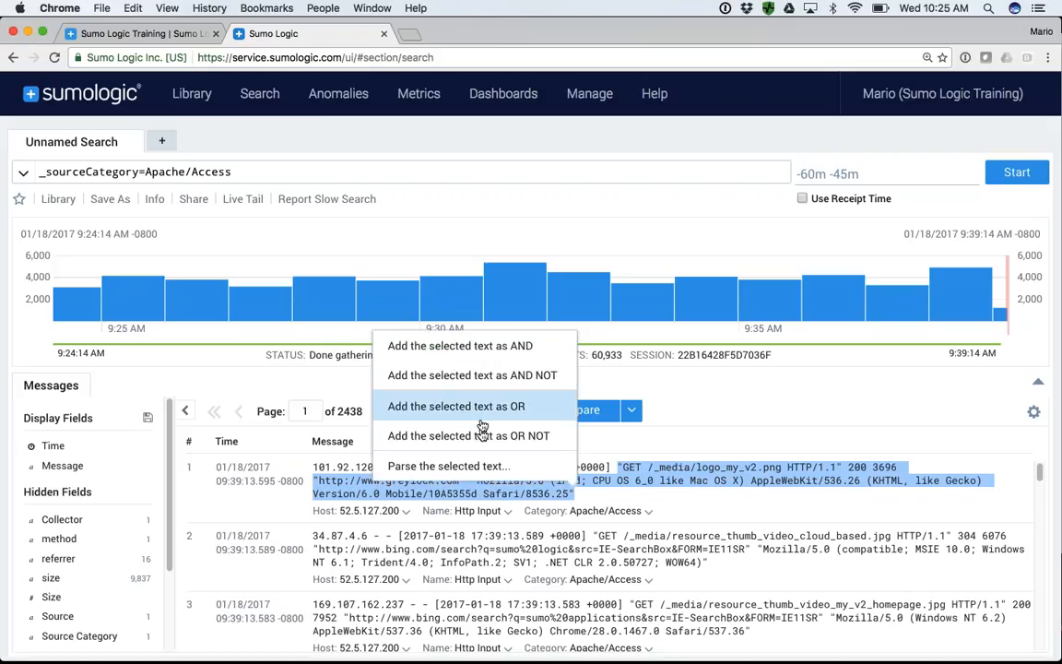
click(465, 471)
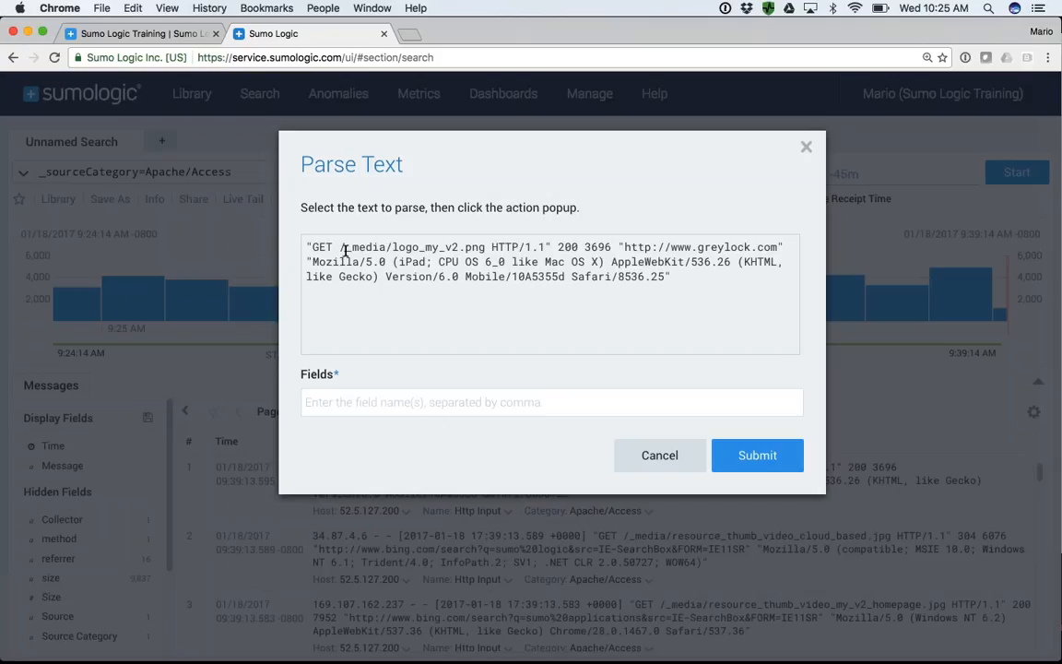
drag(340, 247, 483, 249)
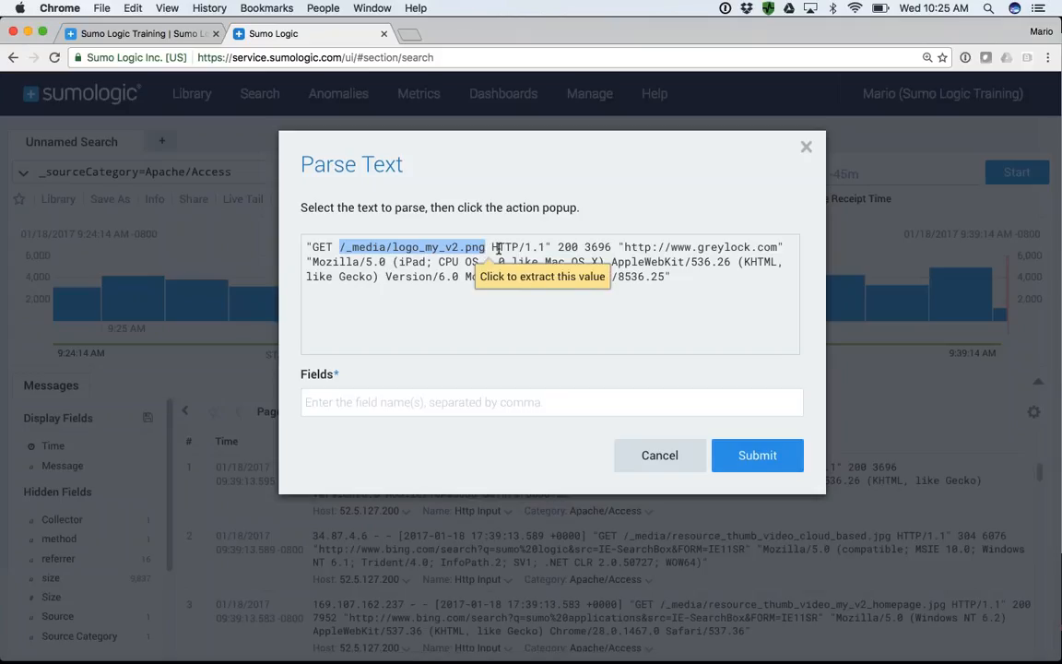
click(522, 277)
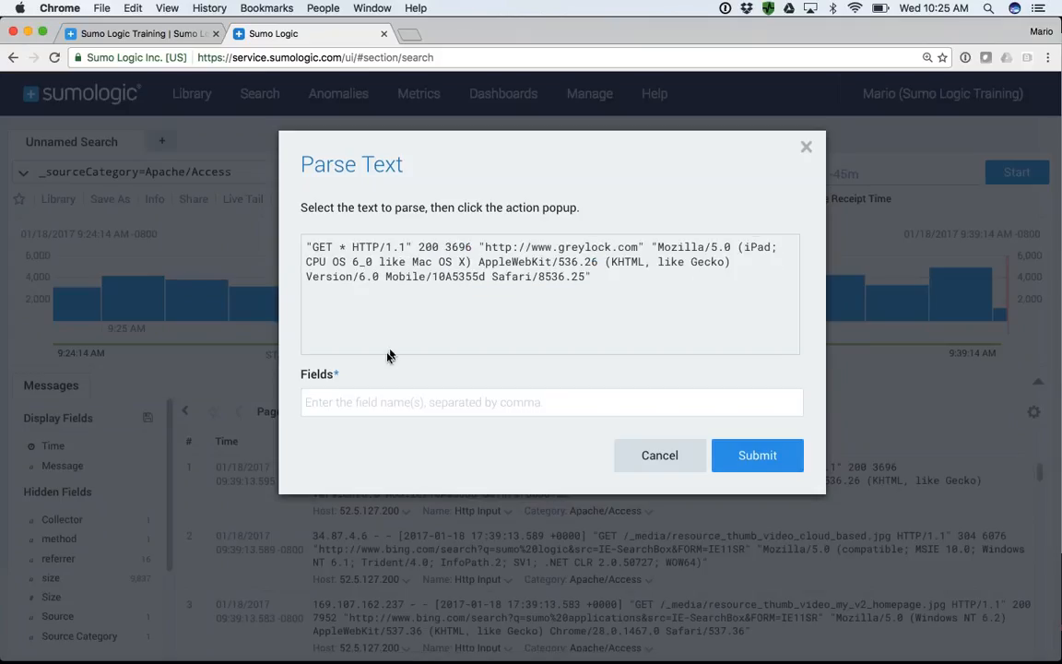
click(386, 403)
text(url,)
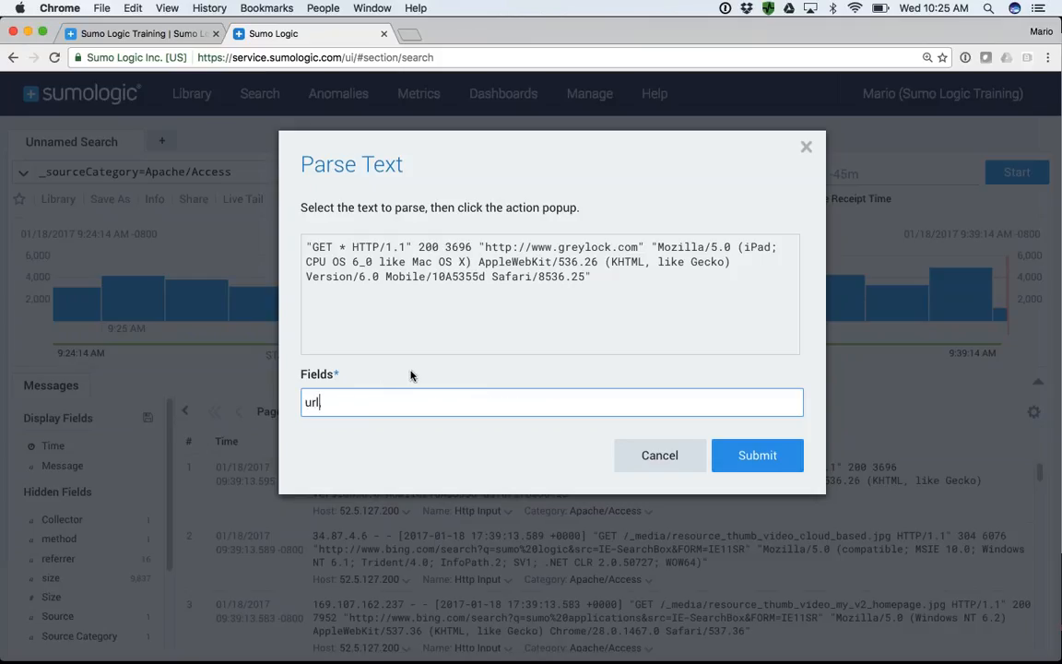
- Extract the value 200 as field status_code and the value 3696 as field size in the parse text
double_click(428, 247)
click(453, 272)
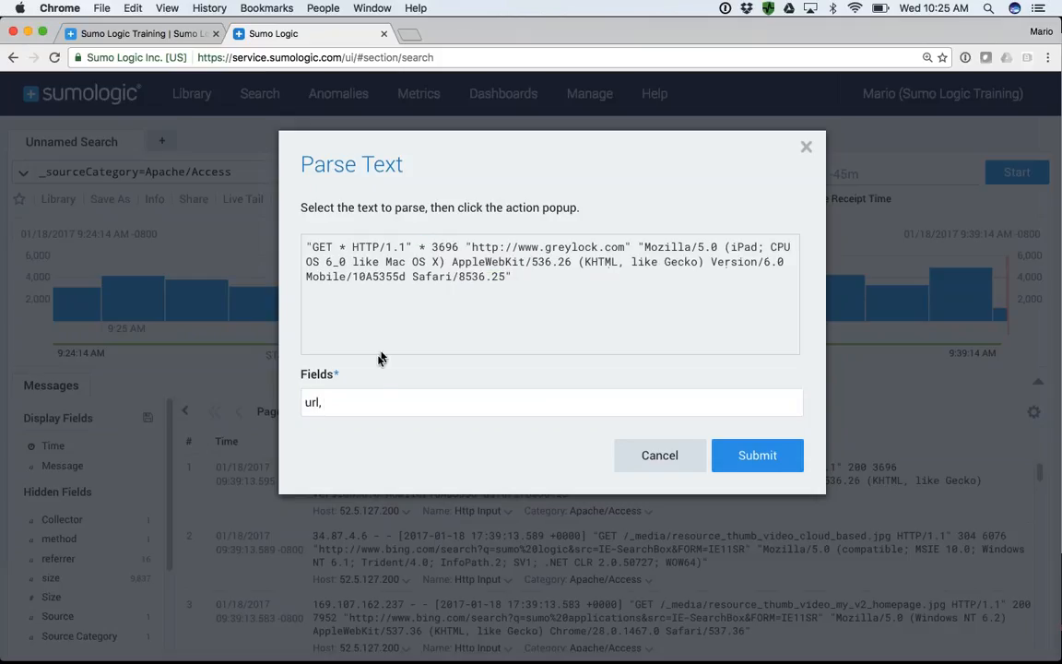
click(372, 400)
text(stat)
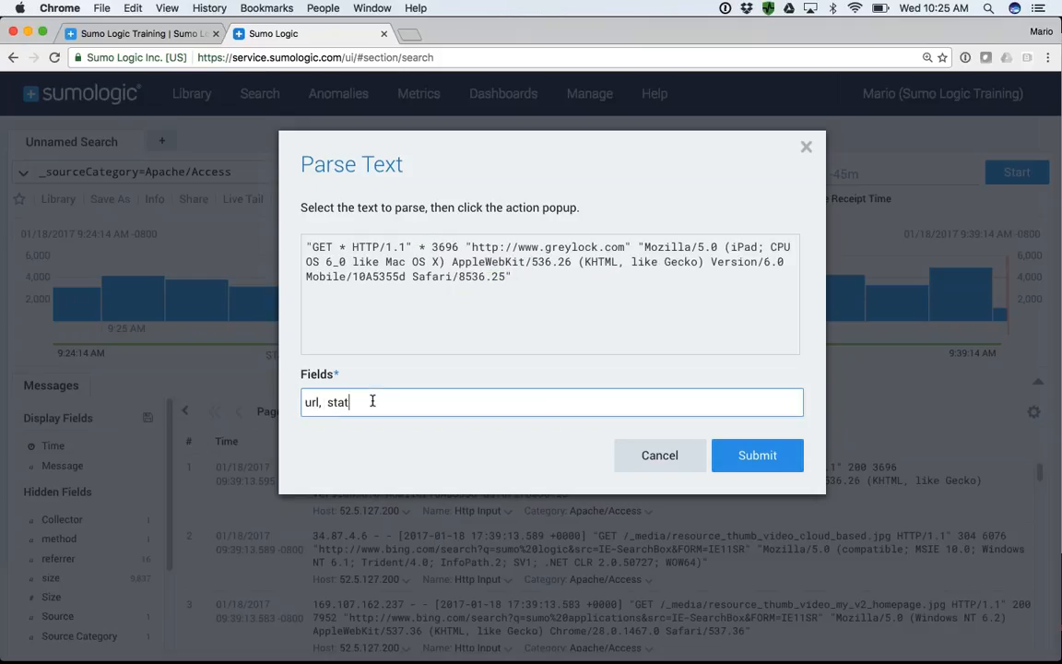
text(us_code,)
double_click(446, 247)
click(470, 273)
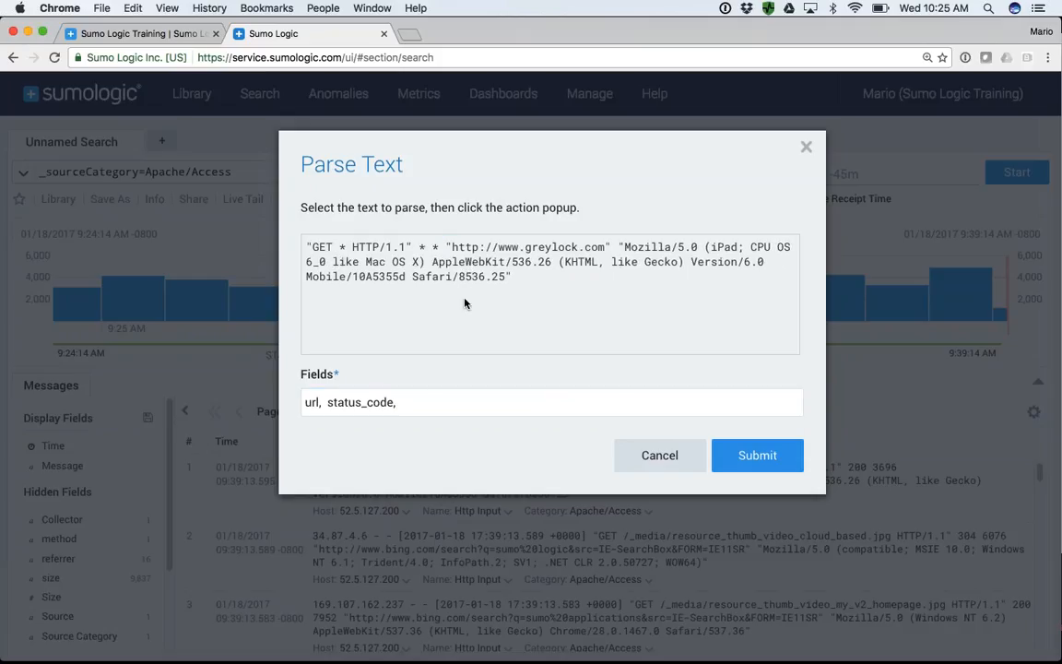
click(431, 403)
text(, size,)
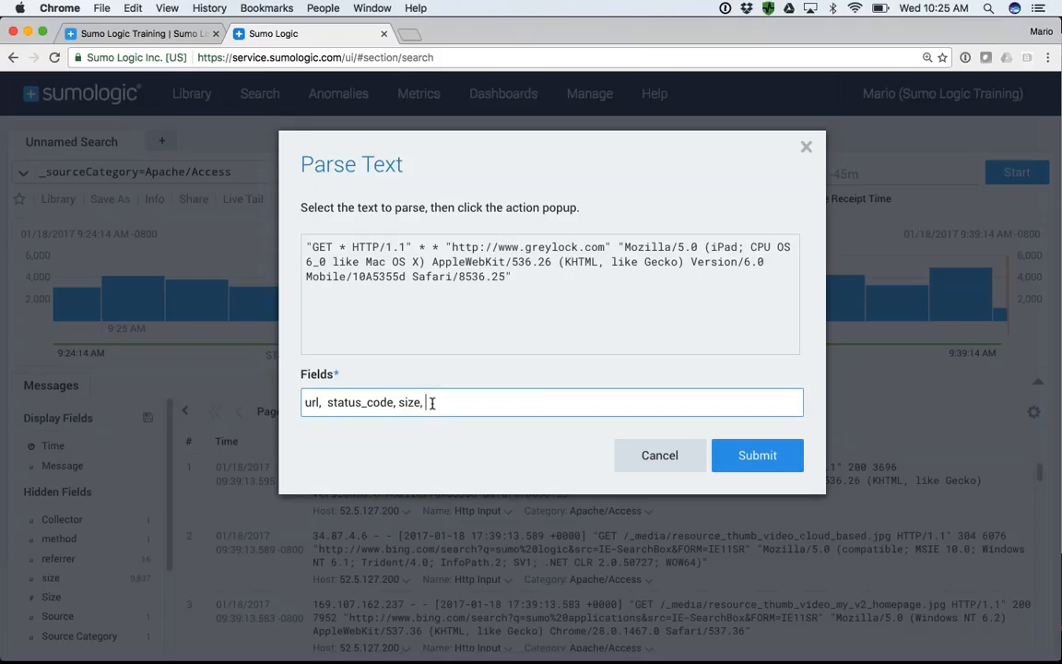
drag(450, 247, 605, 248)
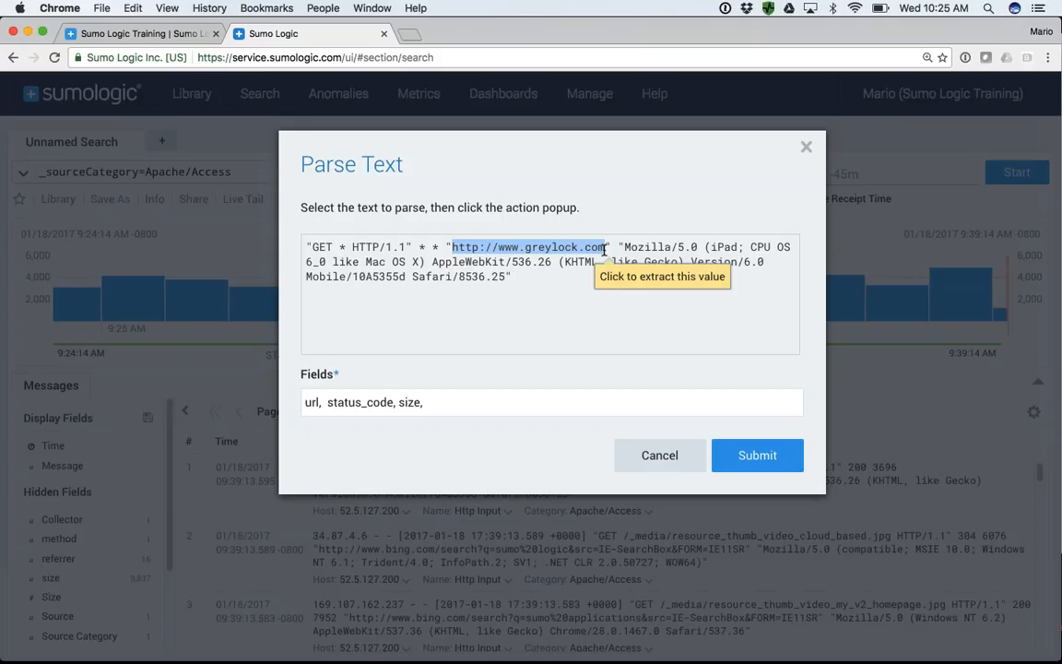
click(652, 278)
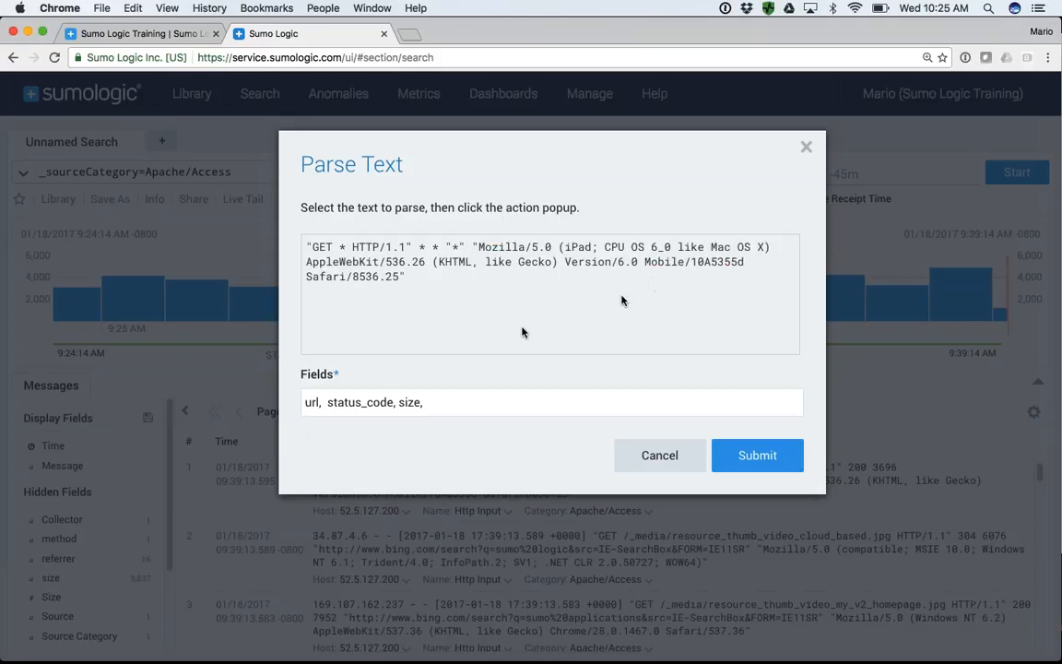
click(438, 402)
text(referrer,)
- Extract the Mozilla browser string inside its quotation marks as field user_agent and submit the parse expression
click(479, 245)
drag(478, 245, 404, 274)
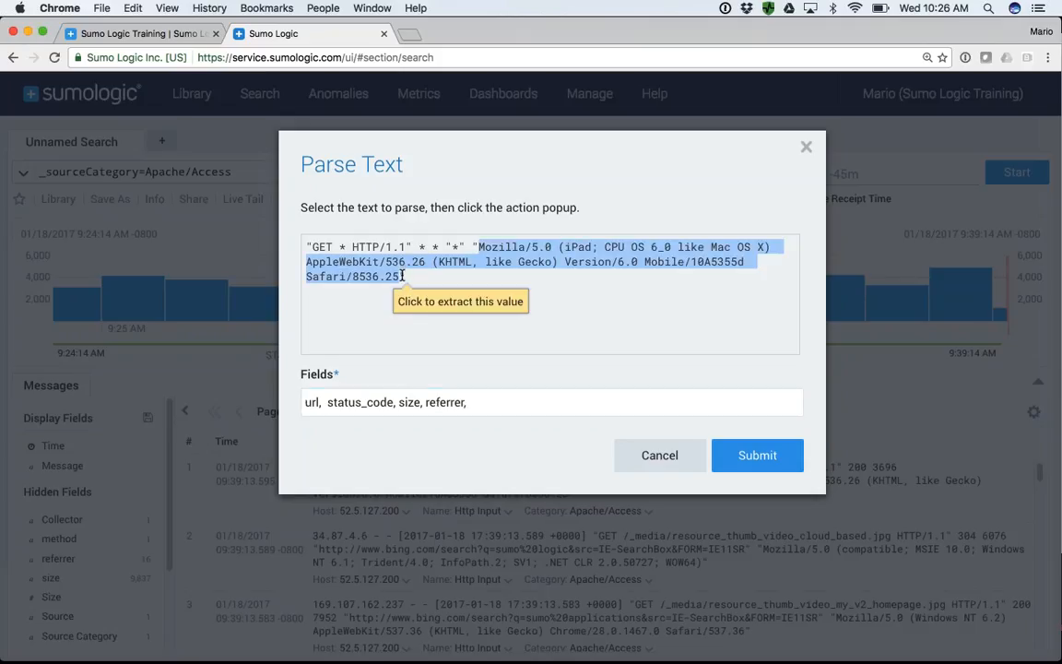
click(446, 305)
click(485, 394)
text(user_ag)
text(nt)
key(Left)
key(Left)
text(e)
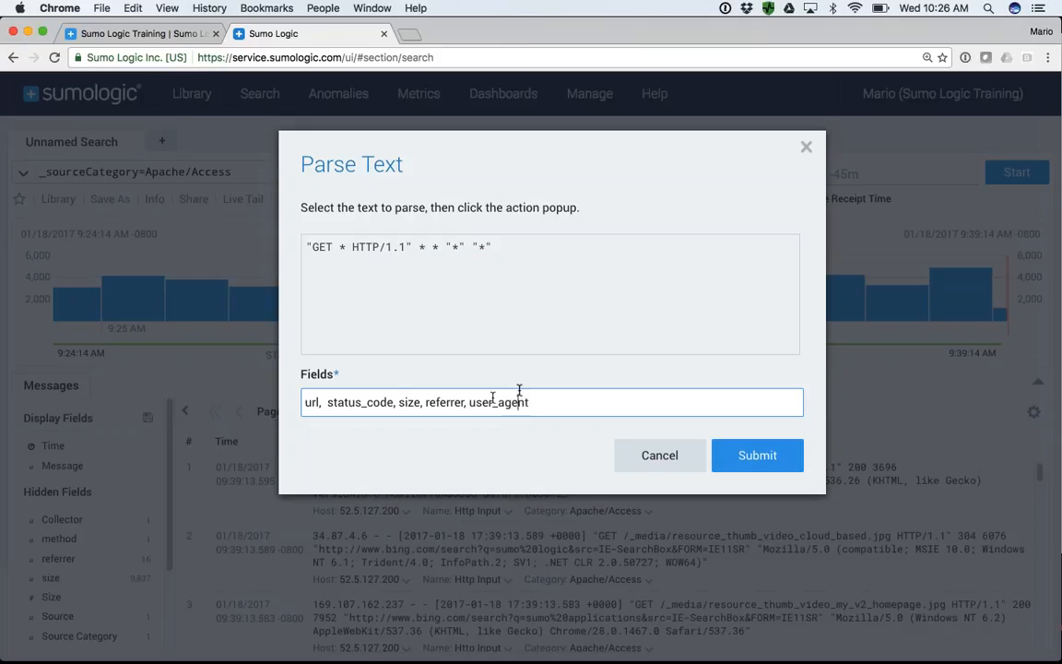
click(757, 457)
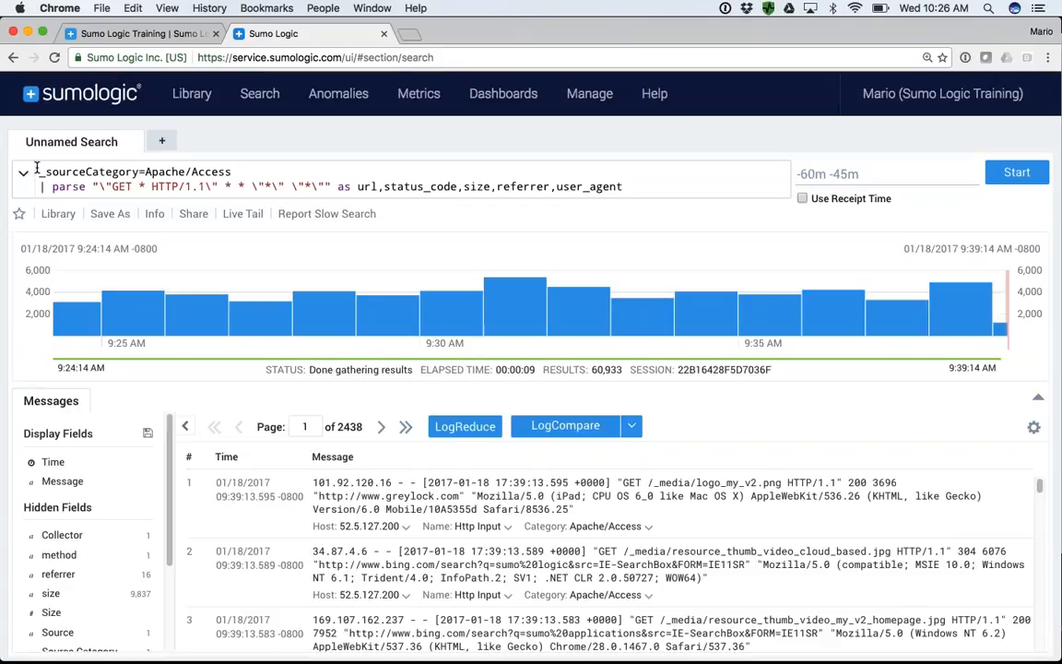
- Review the source category and parse expression in the query, and run the search with the parse statement
drag(37, 170, 234, 174)
drag(40, 186, 330, 187)
click(92, 188)
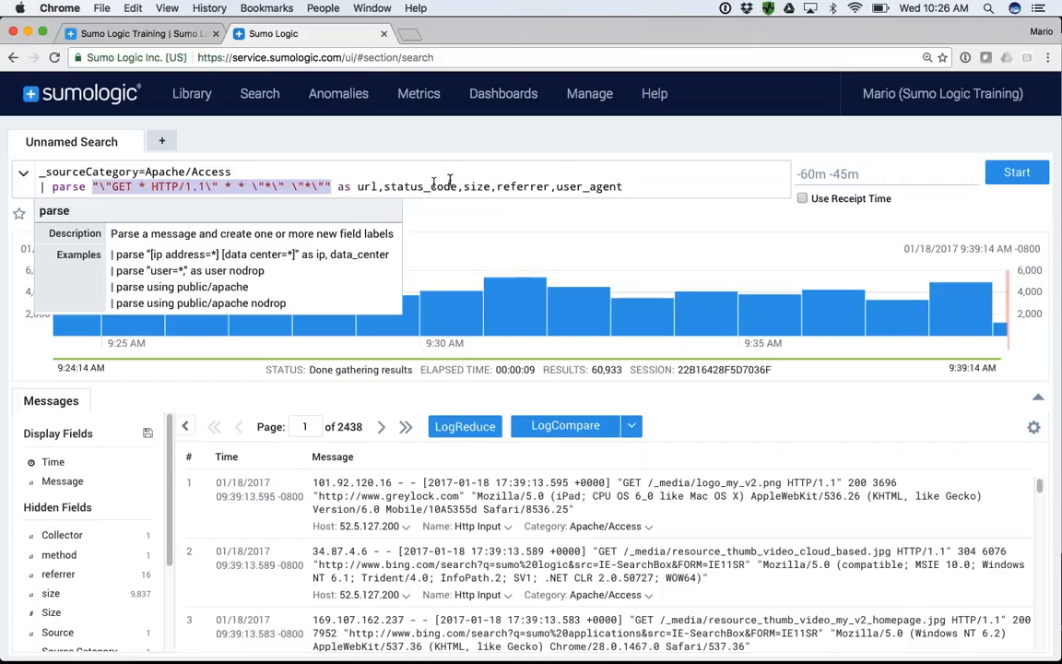
click(1018, 173)
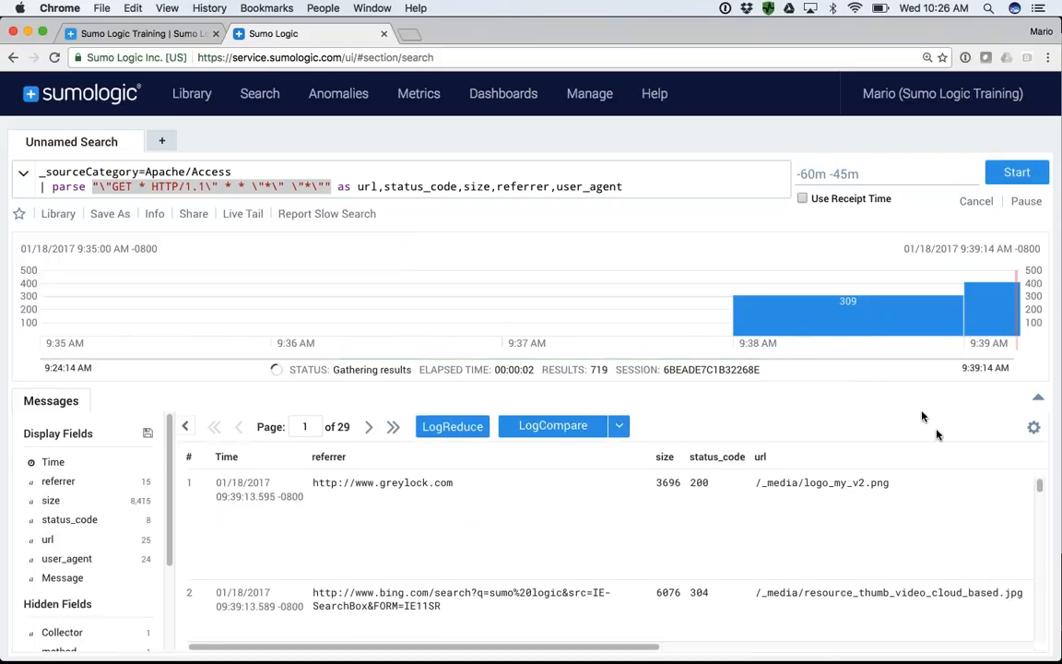
- Examine the parsed referrer, size, status_code, url and user_agent columns in an enlarged results view, and restore the full search view
scroll(728, 530, right, 10)
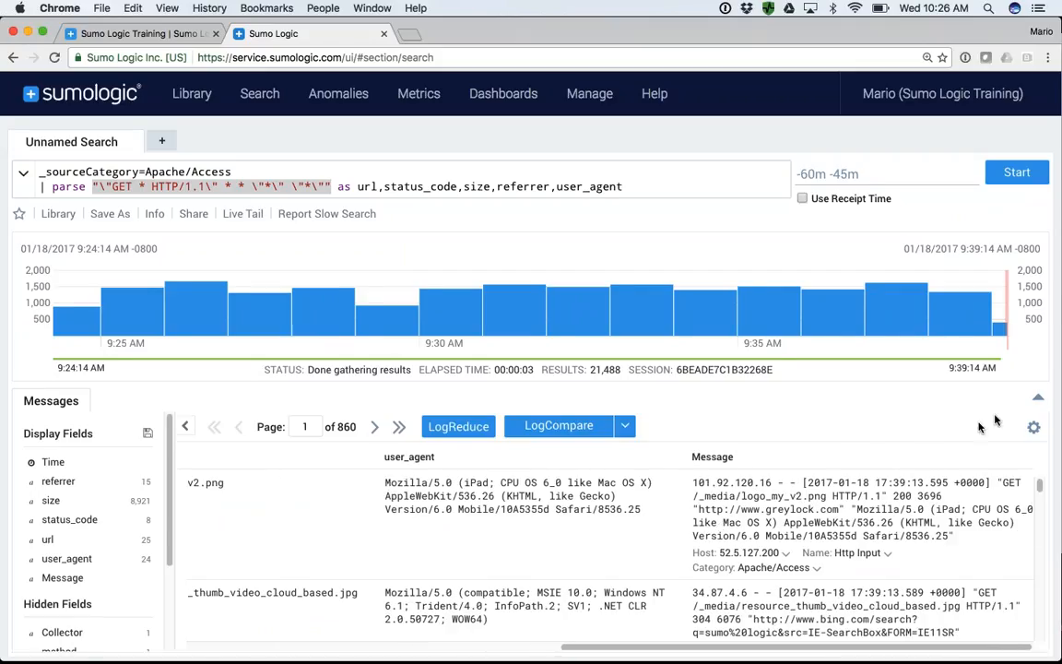
click(1039, 402)
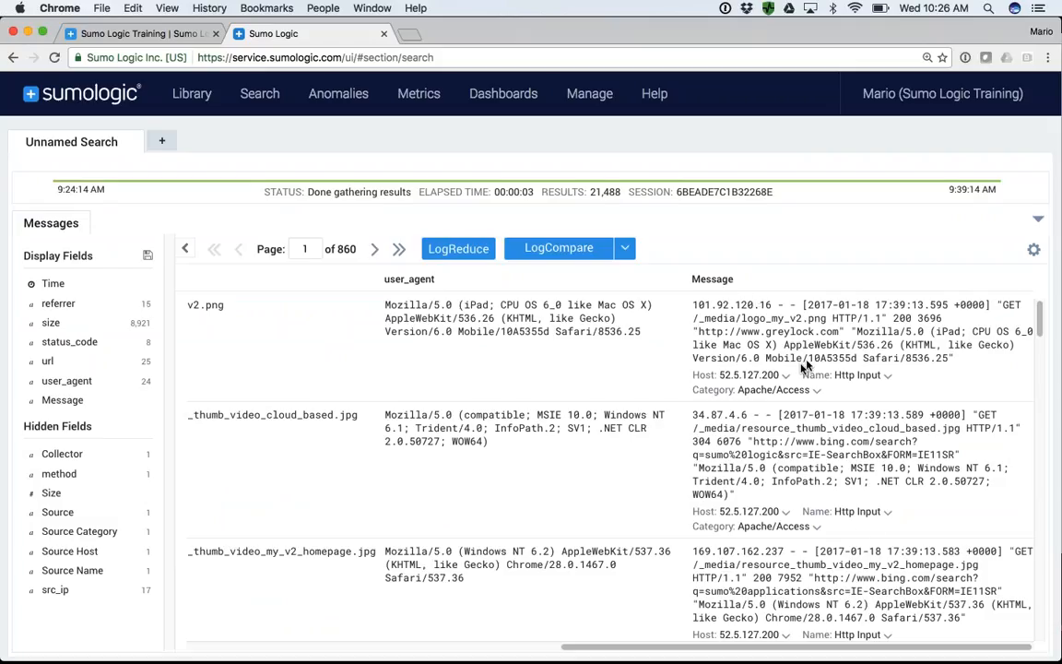
scroll(381, 361, left, 6)
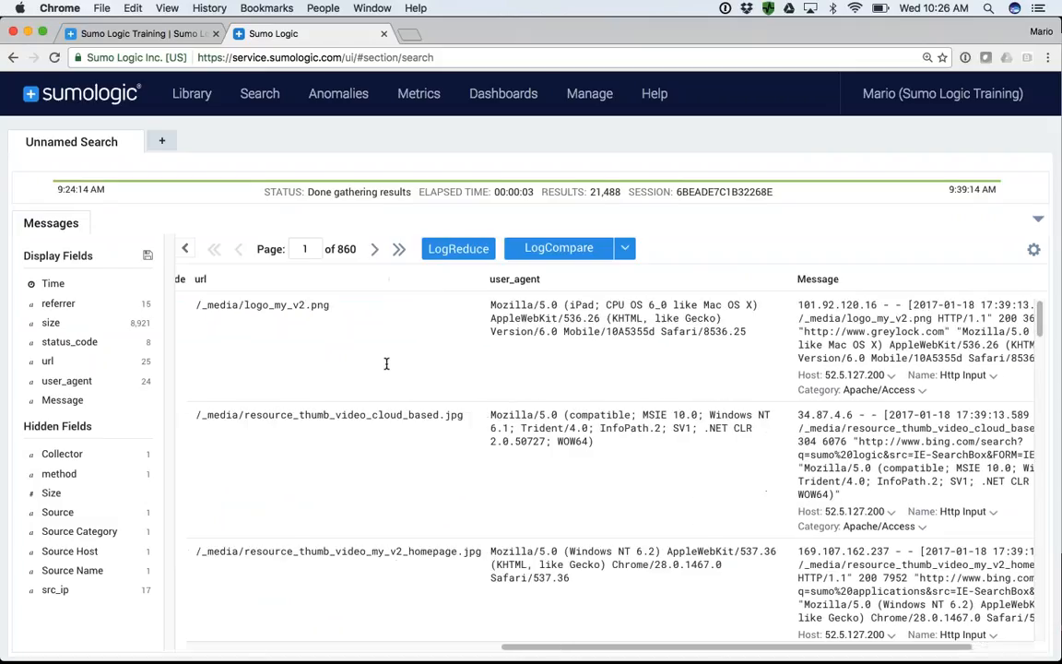
scroll(687, 341, left, 5)
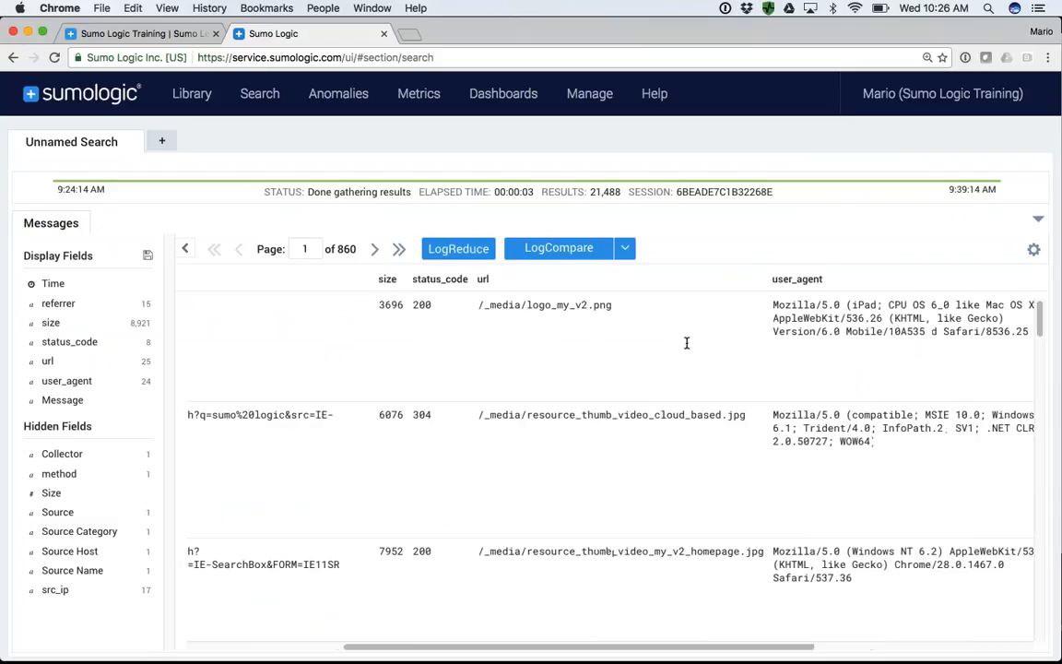
scroll(531, 317, left, 5)
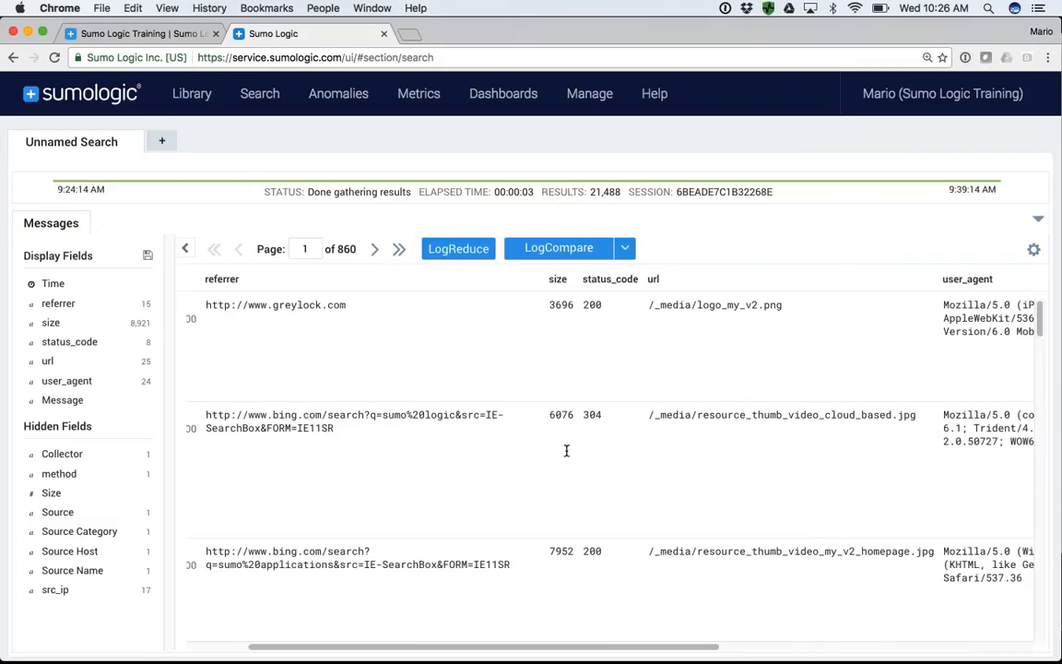
scroll(406, 415, left, 4)
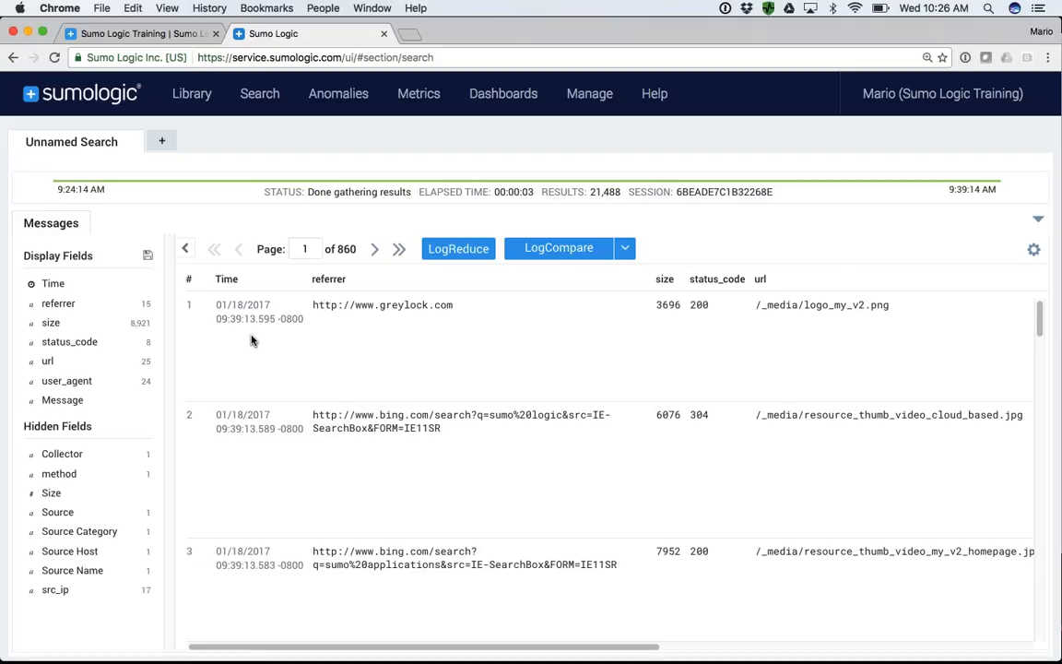
scroll(598, 374, left, 1)
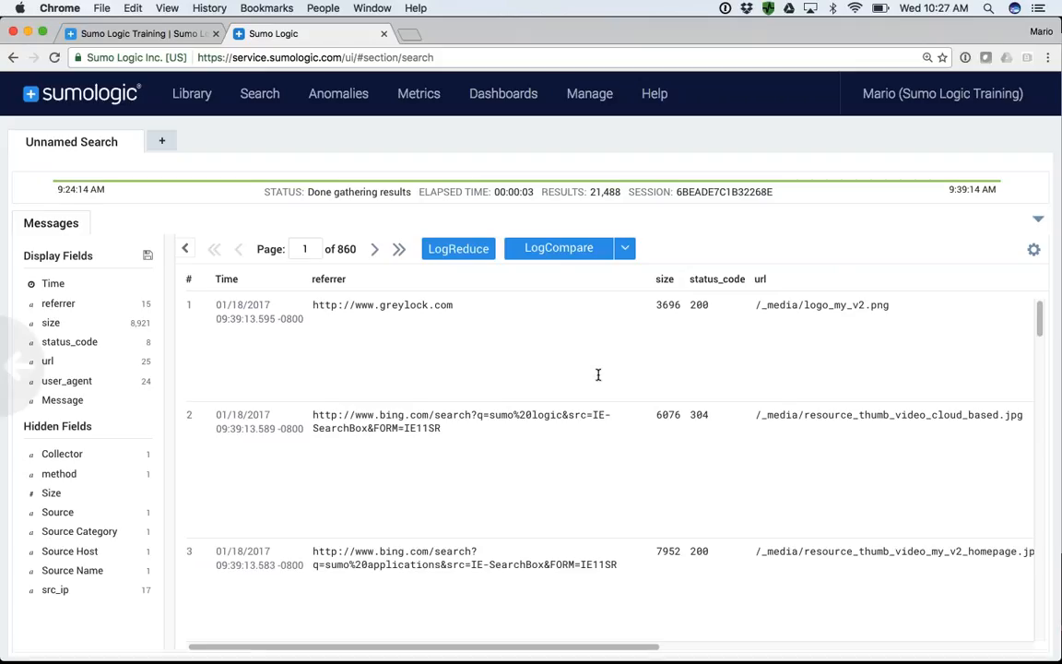
scroll(598, 374, right, 1)
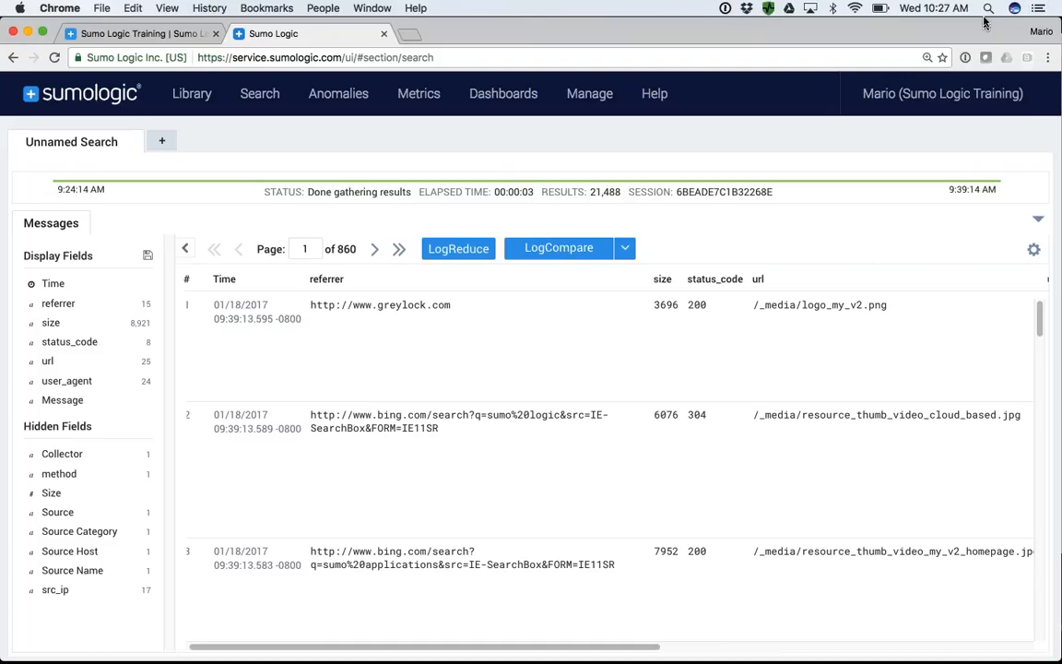
click(1037, 219)
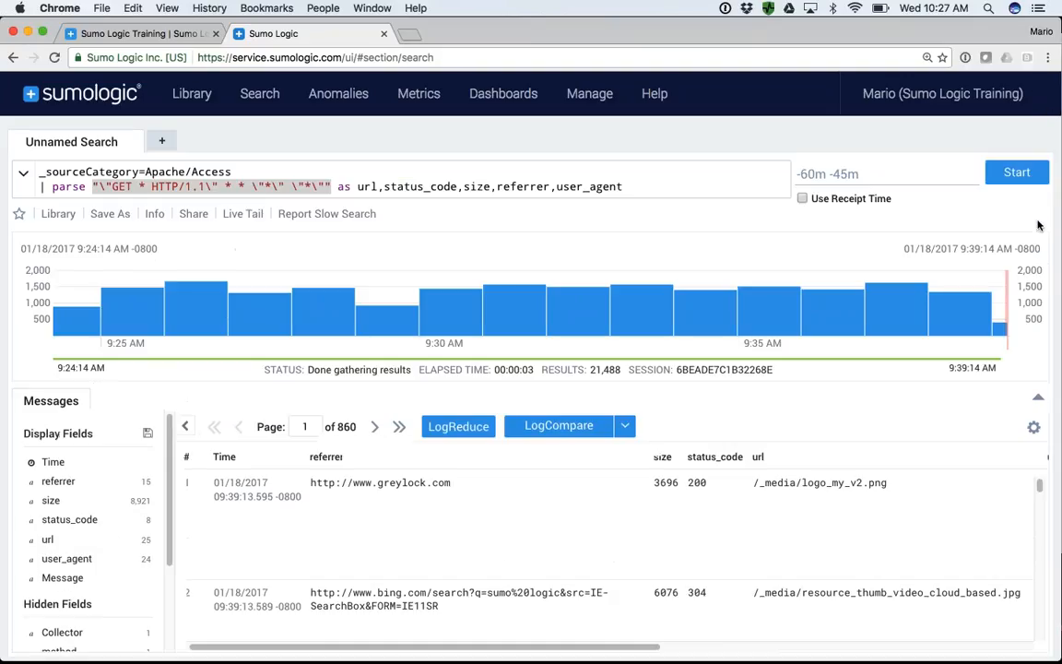
- Add the line "| count by Status_code" beneath the parse statement, run the search, and review the aggregated counts
click(631, 185)
key(Return)
text(| count by )
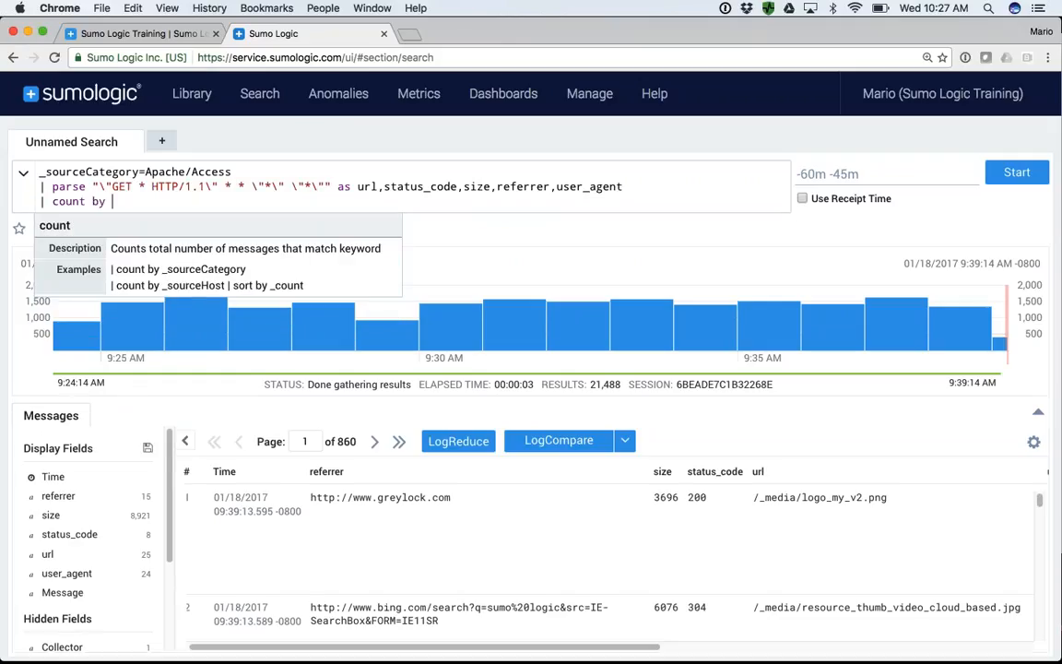
text(Status_code)
key(Return)
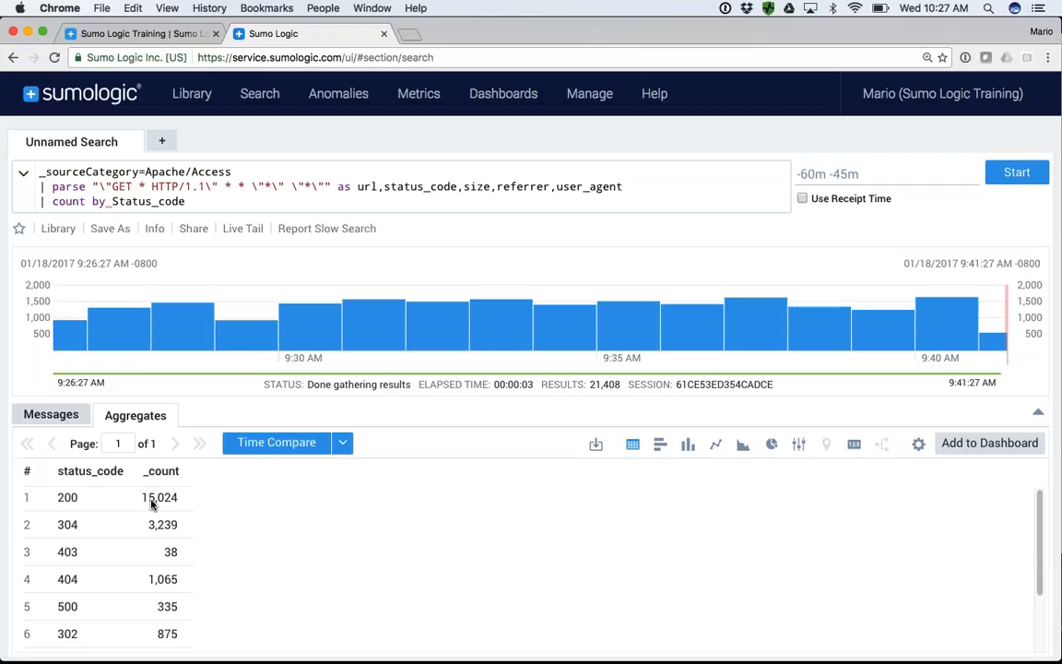
scroll(153, 504, down, 1)
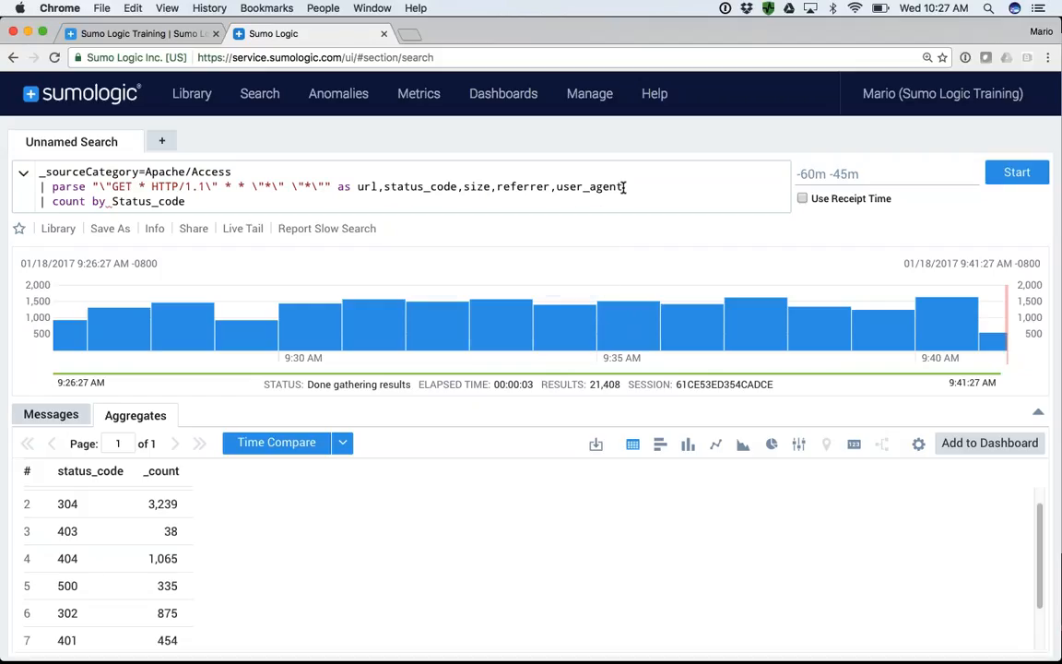
- Examine the query's parse statement, including its GET and HTTP anchors, the wildcard between them, and the field names
drag(626, 186, 39, 181)
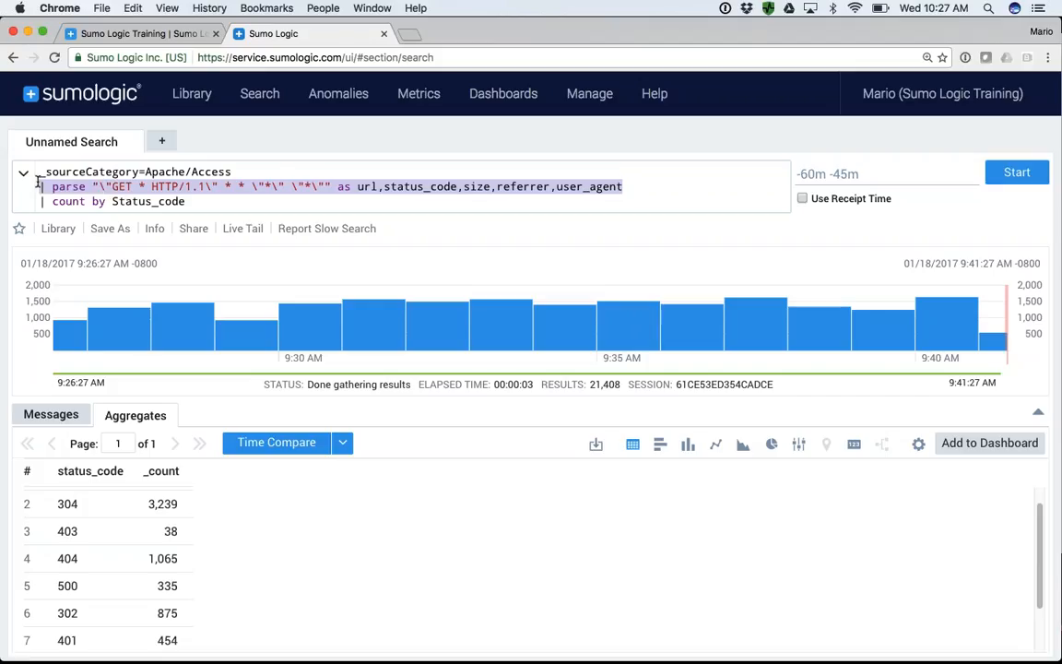
click(137, 187)
double_click(123, 186)
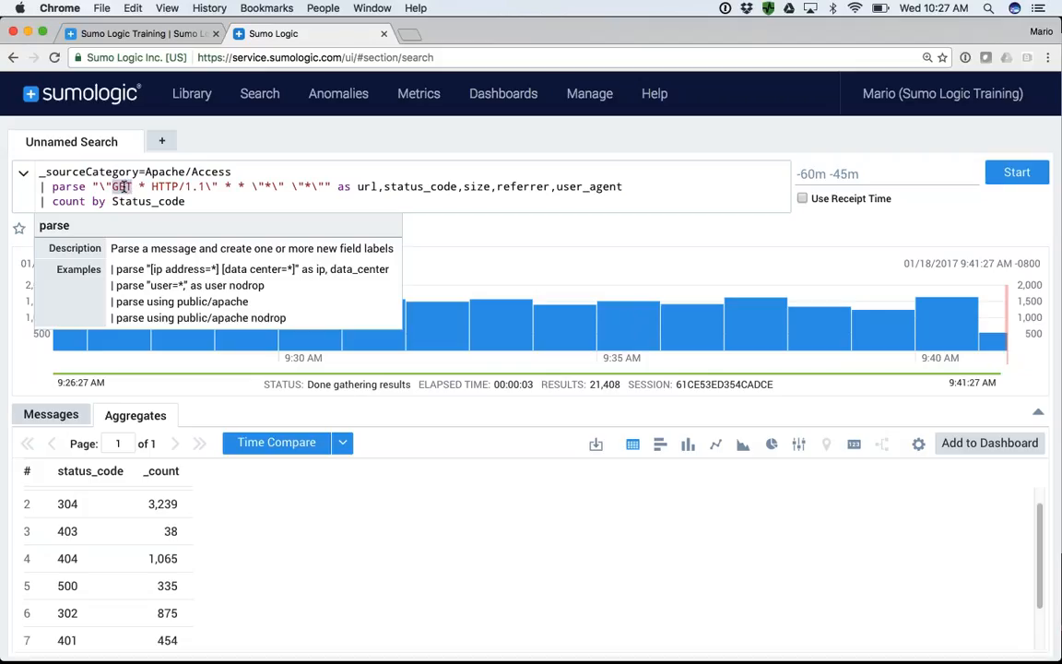
double_click(165, 186)
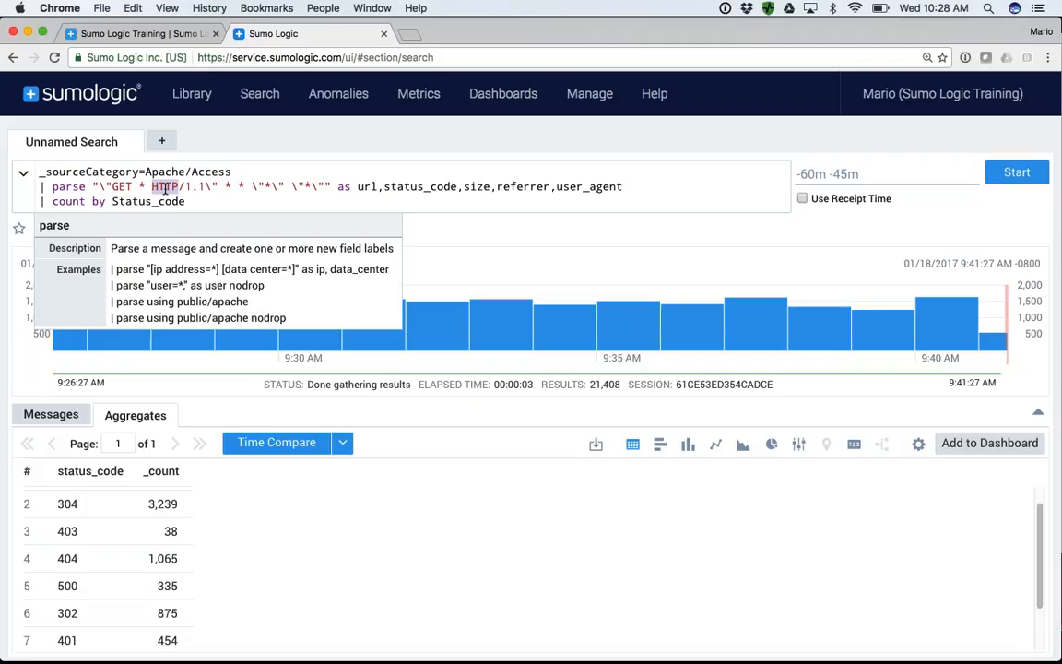
double_click(143, 186)
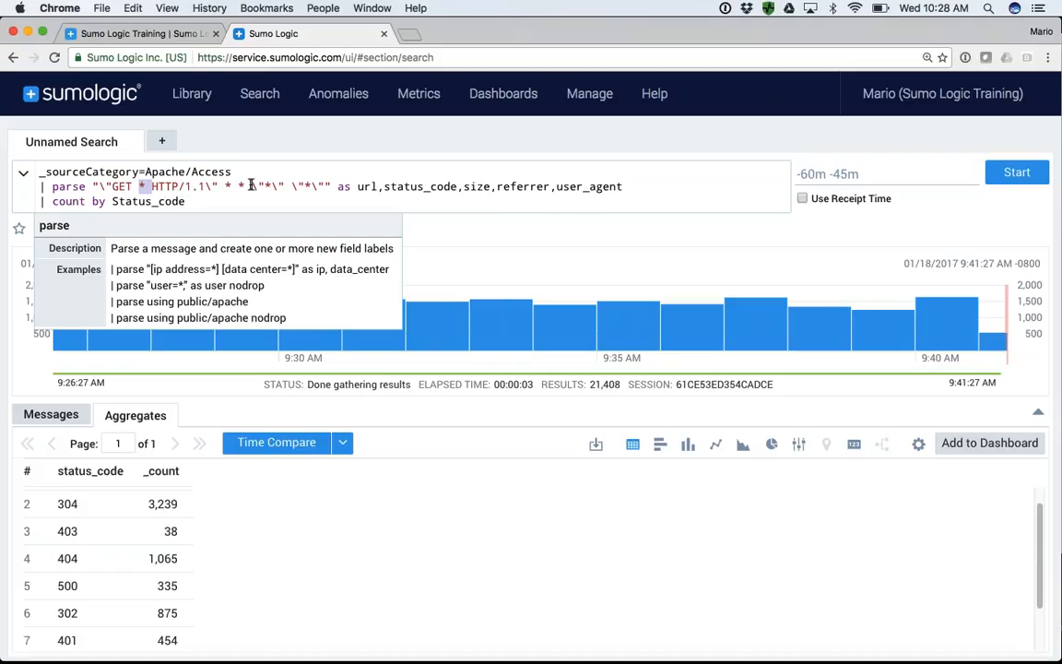
click(389, 184)
click(546, 197)
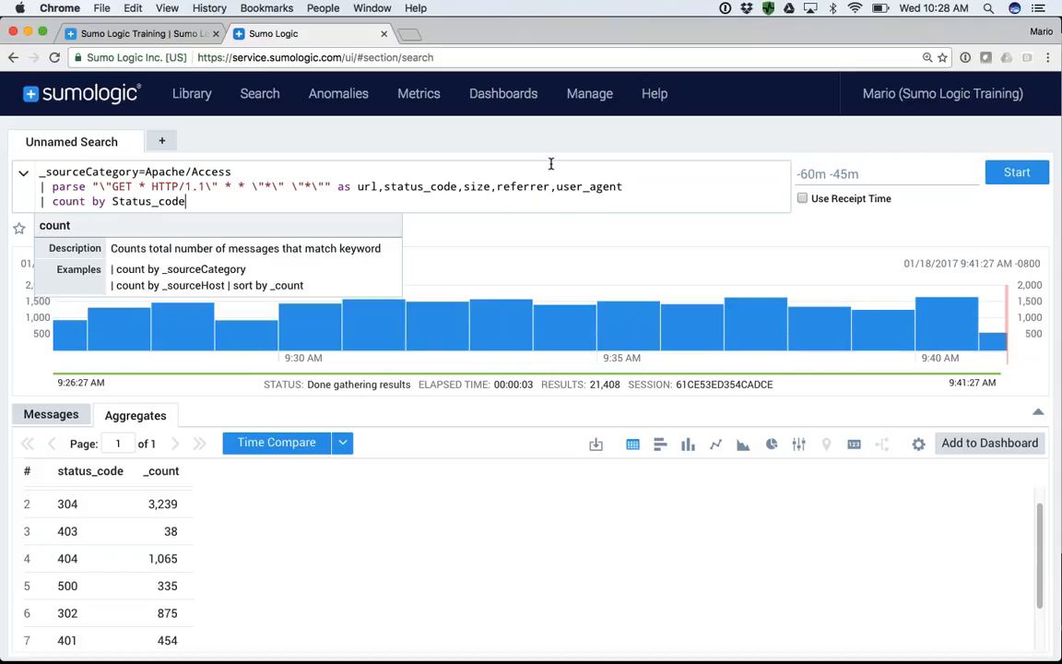
- Open the help documentation's Parse Operators article from the Search Query Language page and review its parsing topics
mouse_move(600, 103)
mouse_move(654, 97)
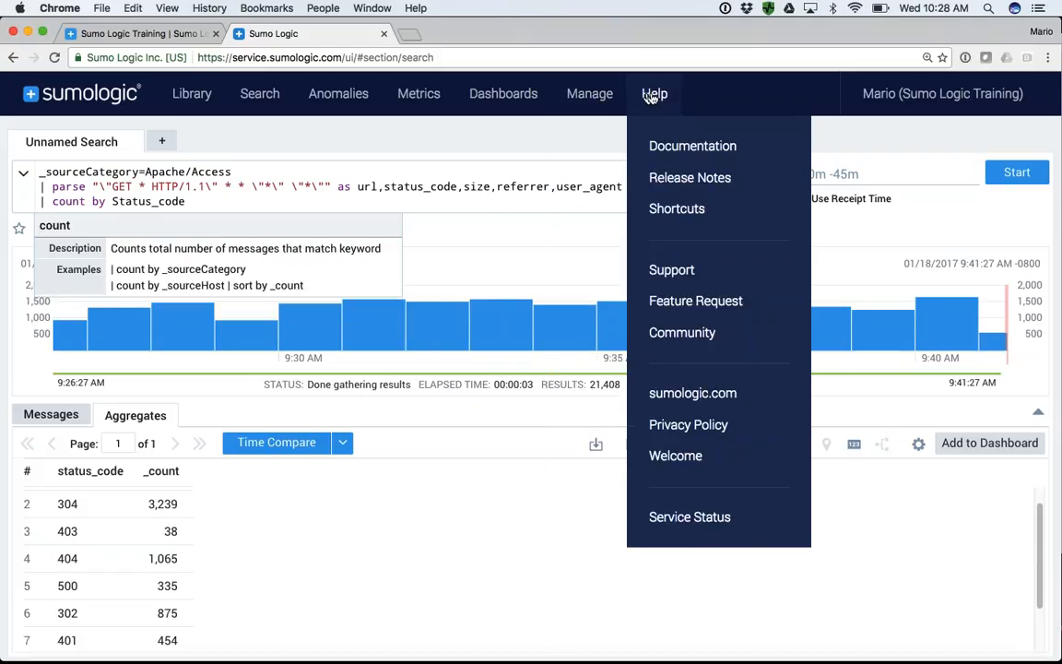
click(670, 149)
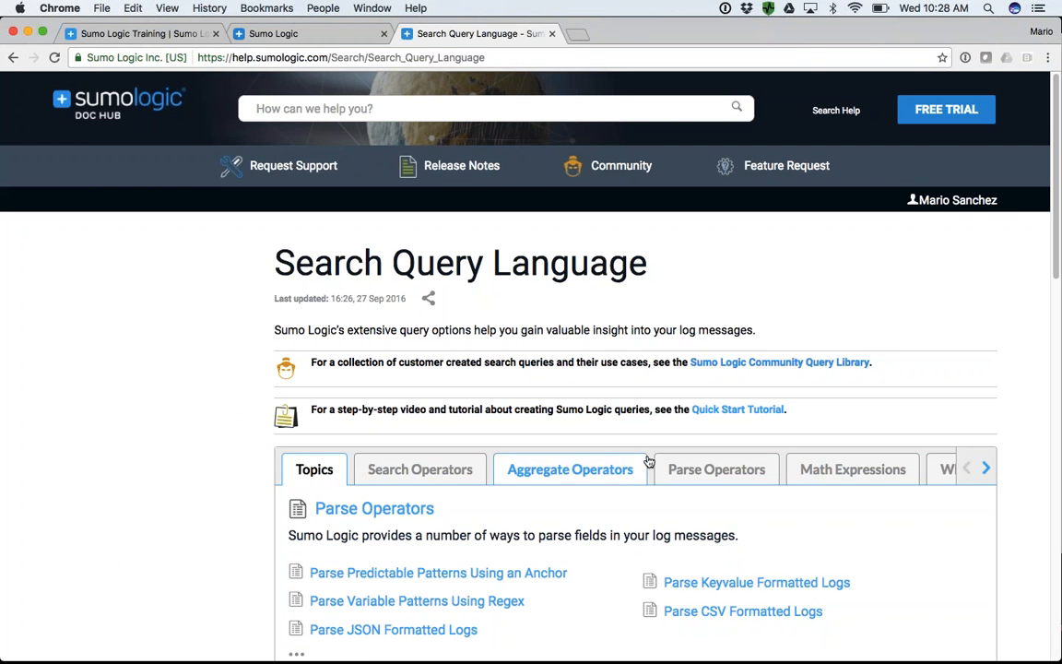
click(716, 470)
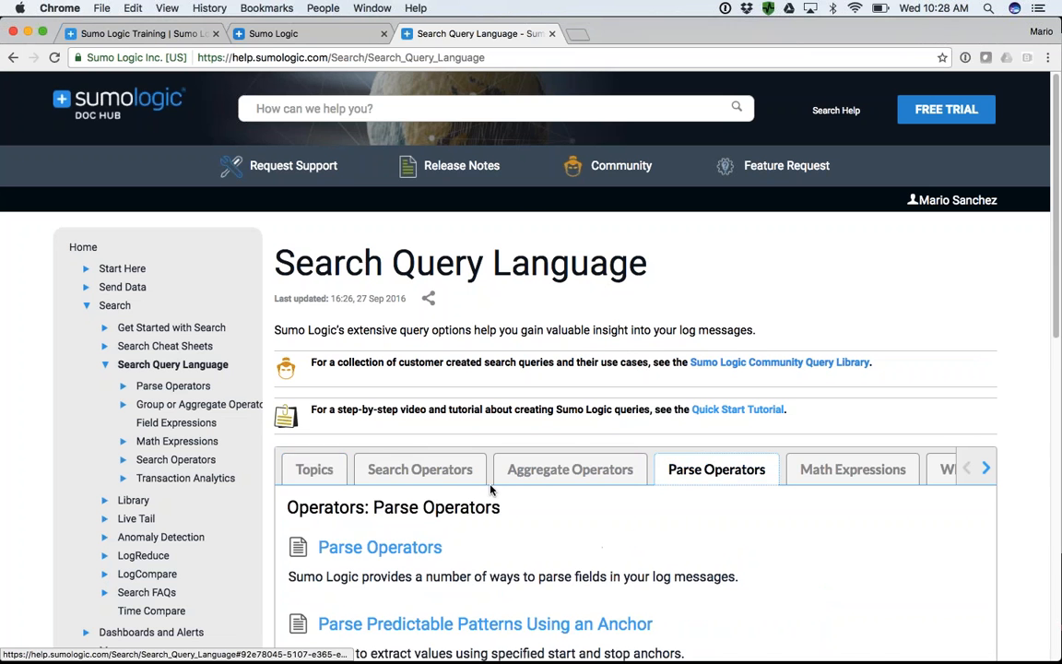
scroll(443, 461, down, 2)
click(365, 472)
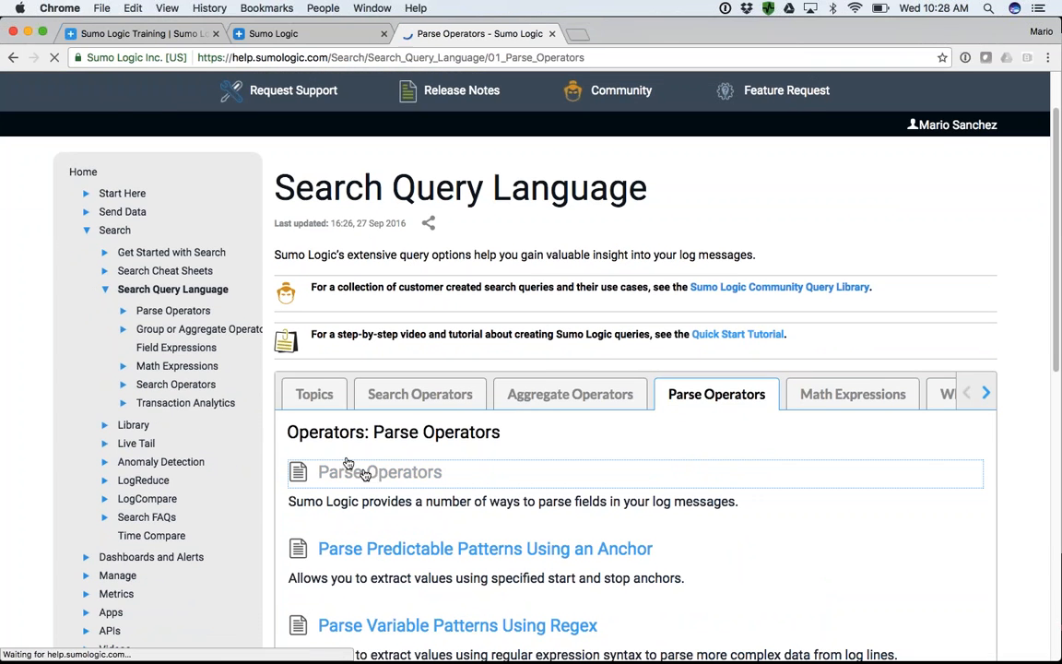
scroll(365, 392, down, 2)
scroll(365, 393, down, 4)
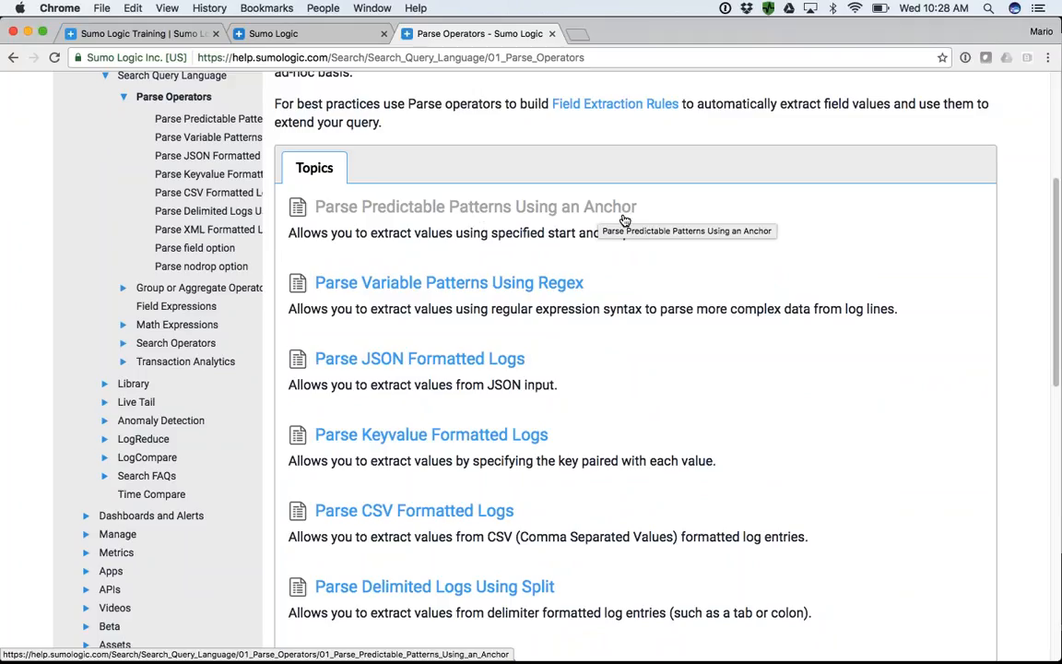
scroll(467, 245, down, 2)
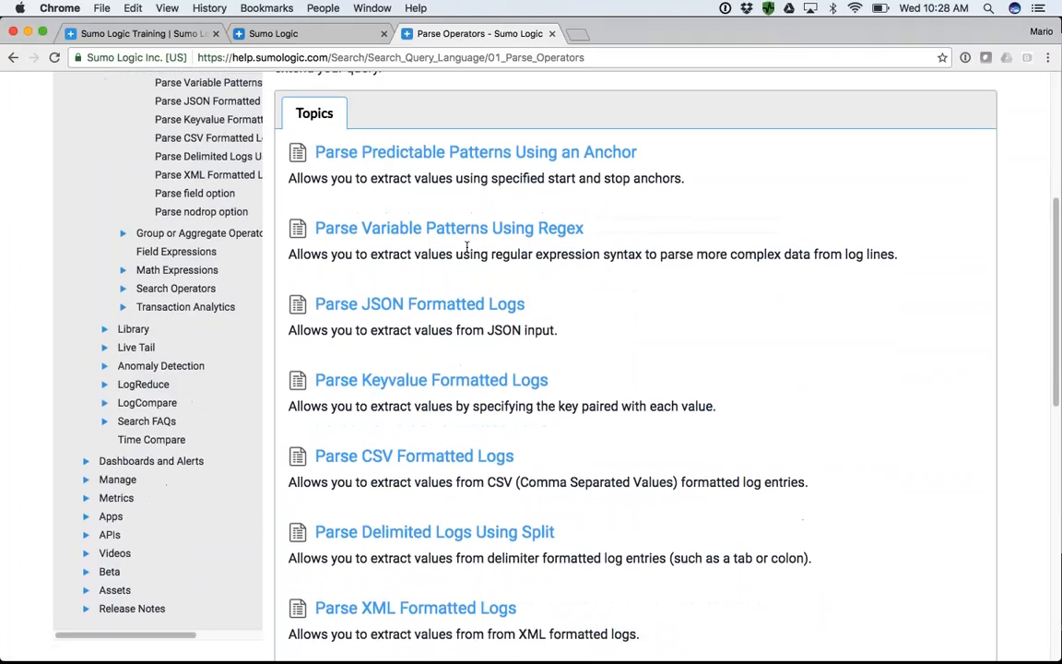
- Open the Parse Variable Patterns Using Regex article and examine its syntax and the ip_address parsing example
click(388, 228)
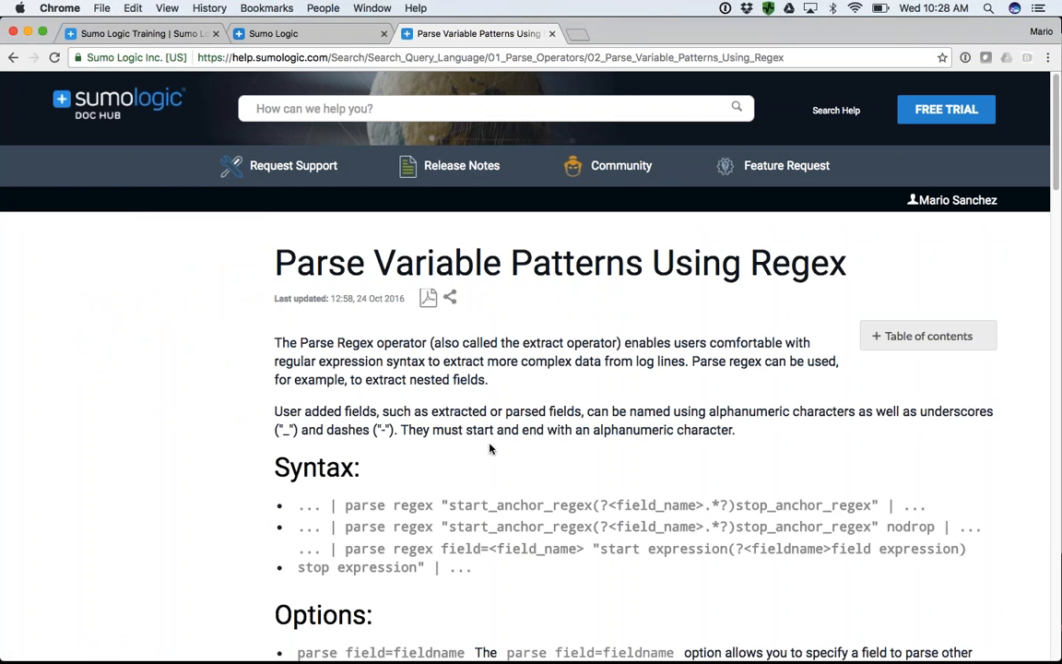
scroll(489, 448, down, 5)
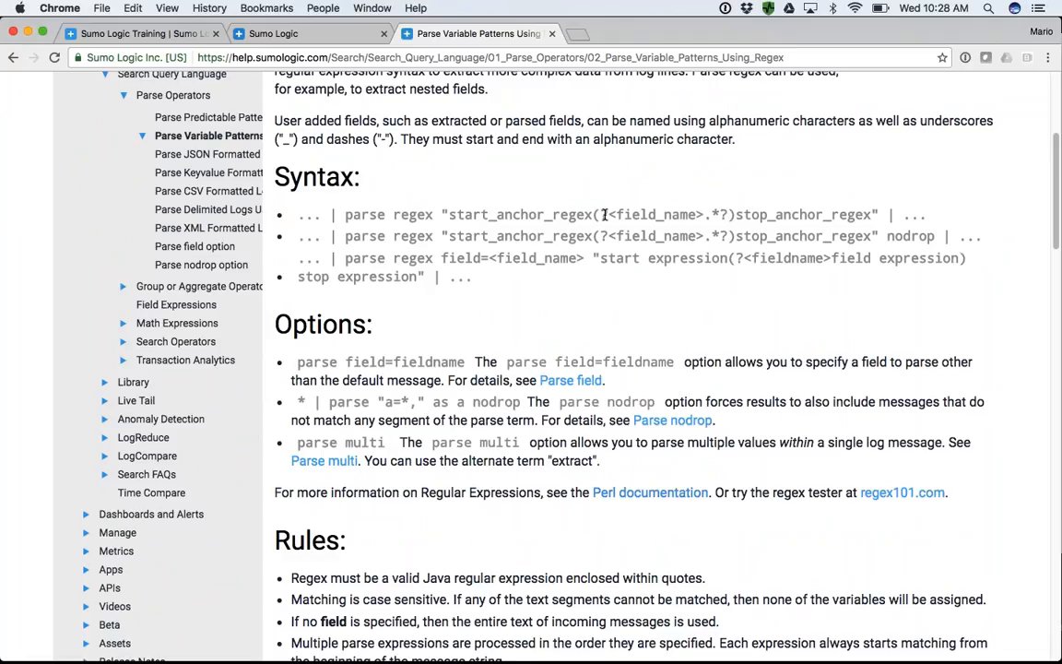
scroll(604, 214, down, 5)
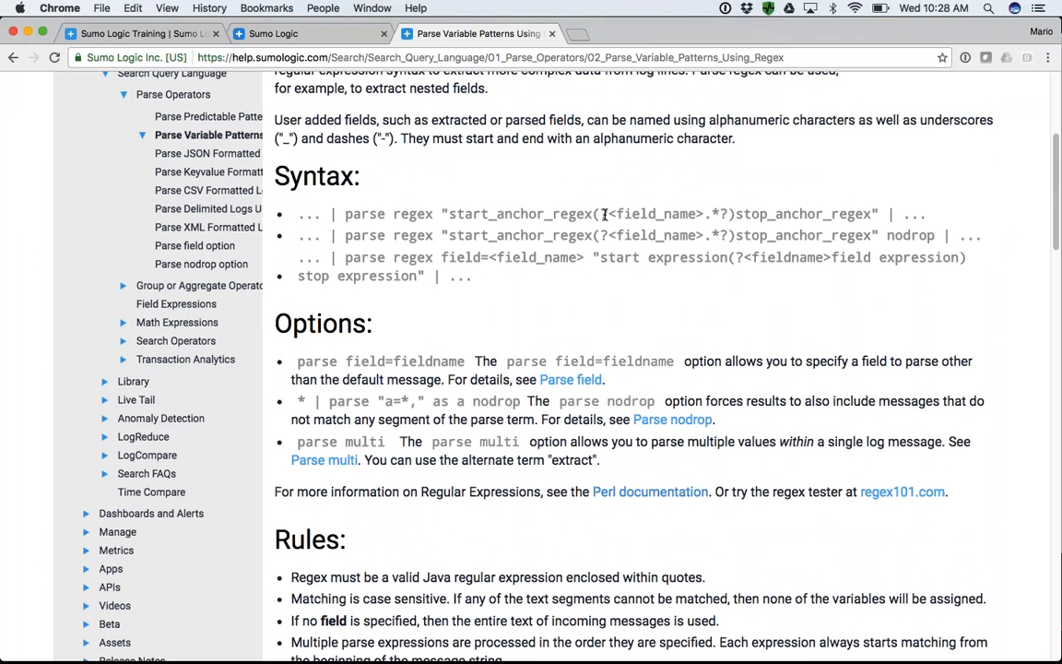
scroll(604, 213, down, 6)
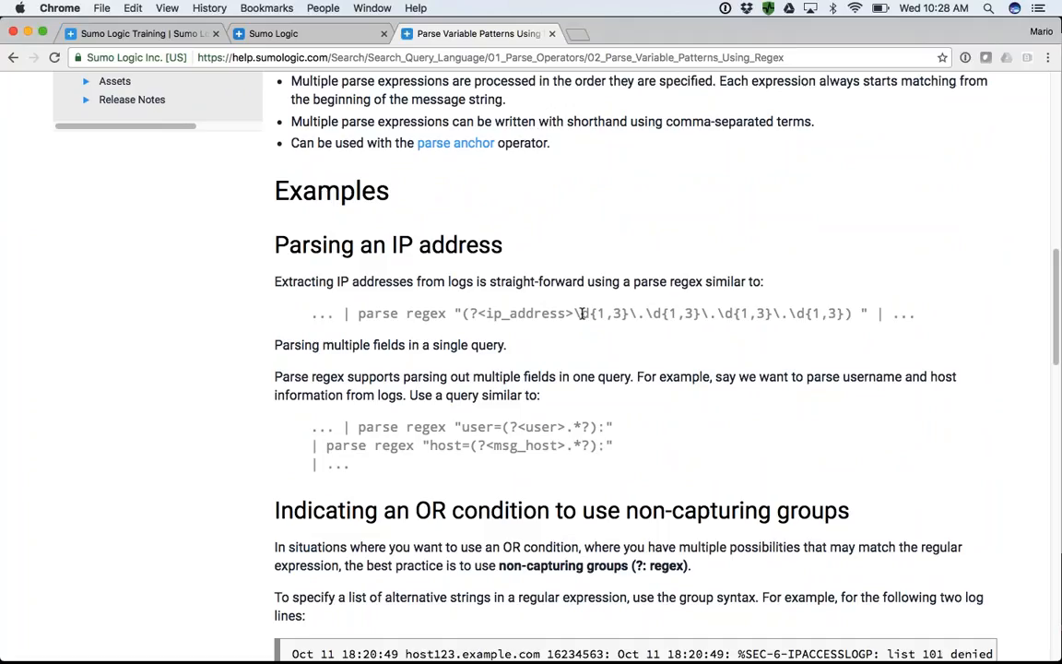
drag(582, 314, 700, 314)
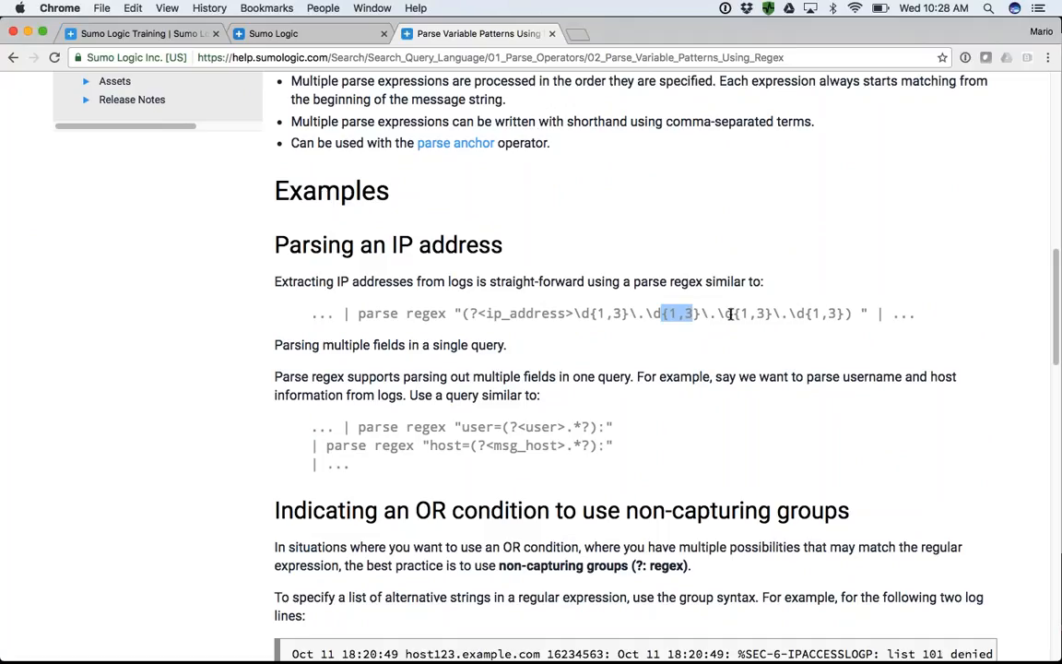
drag(857, 314, 596, 314)
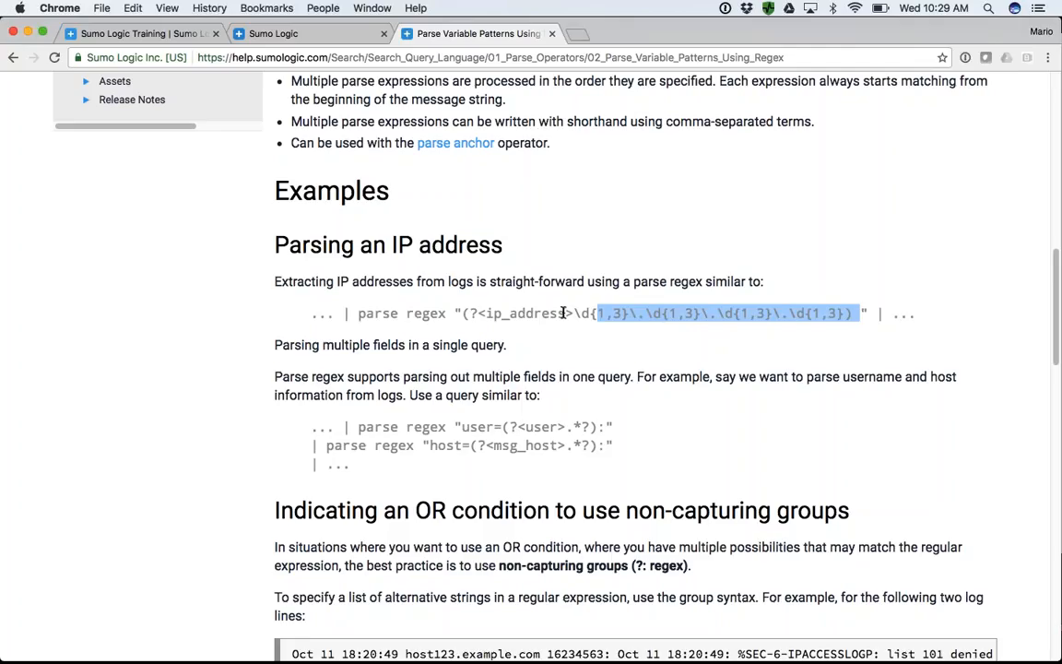
drag(564, 313, 486, 313)
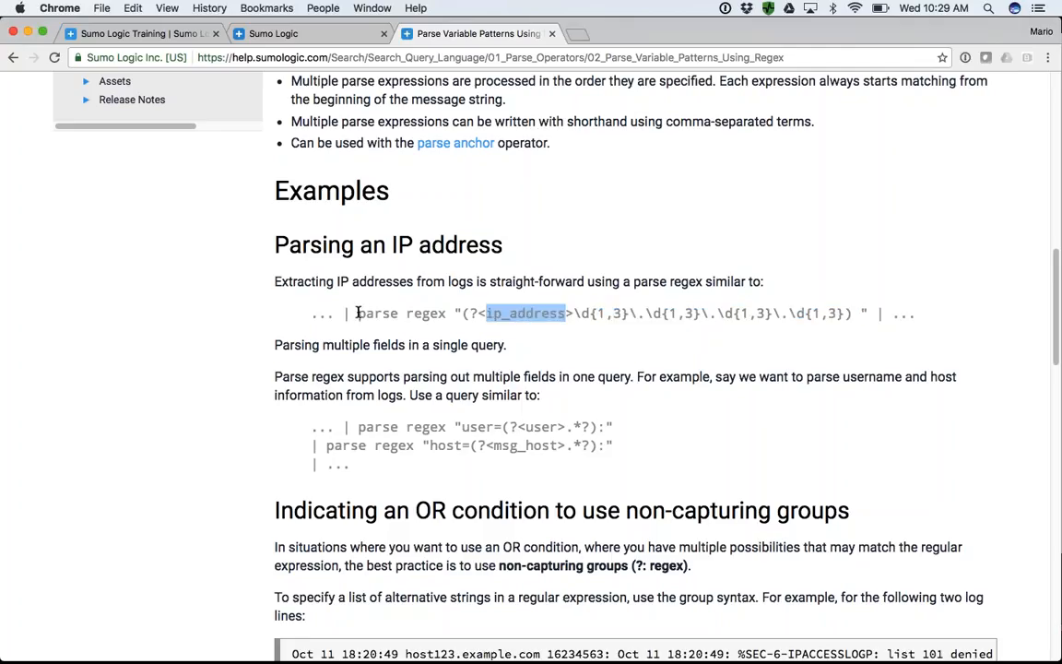
- Copy the ip_address parse regex example into a new query line between the parse and count statements, without its trailing pipe
drag(343, 313, 883, 318)
key(super+c)
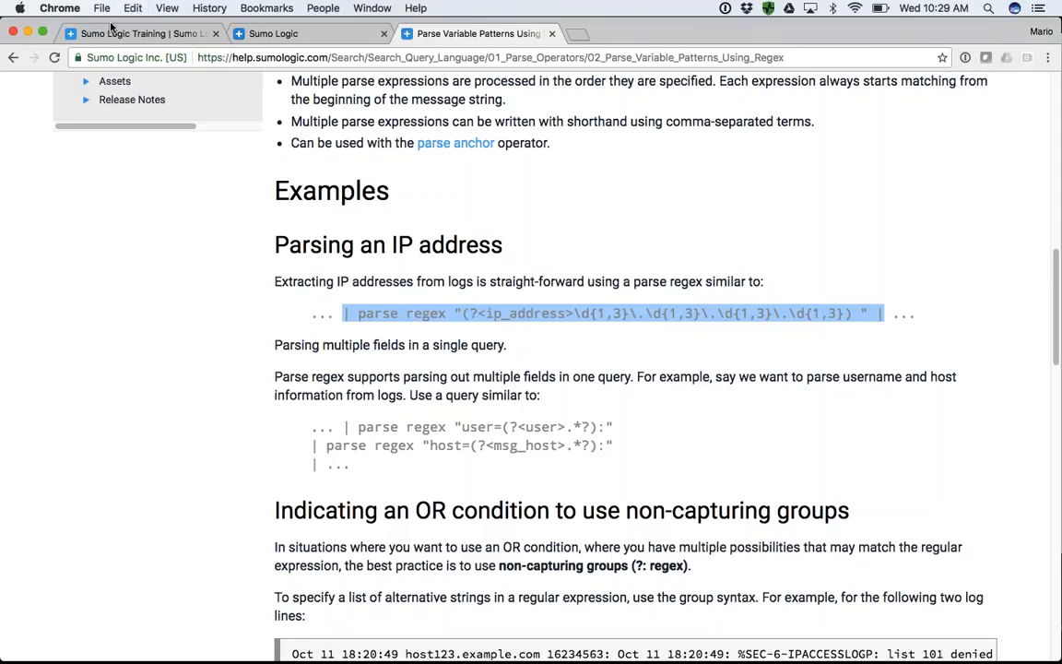
click(254, 34)
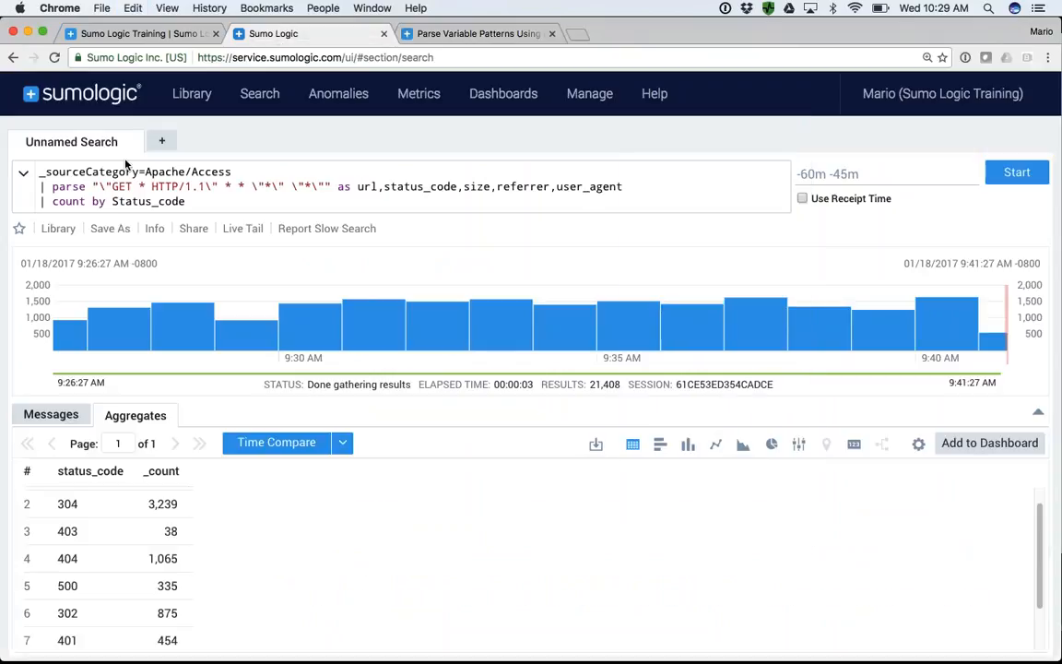
click(627, 185)
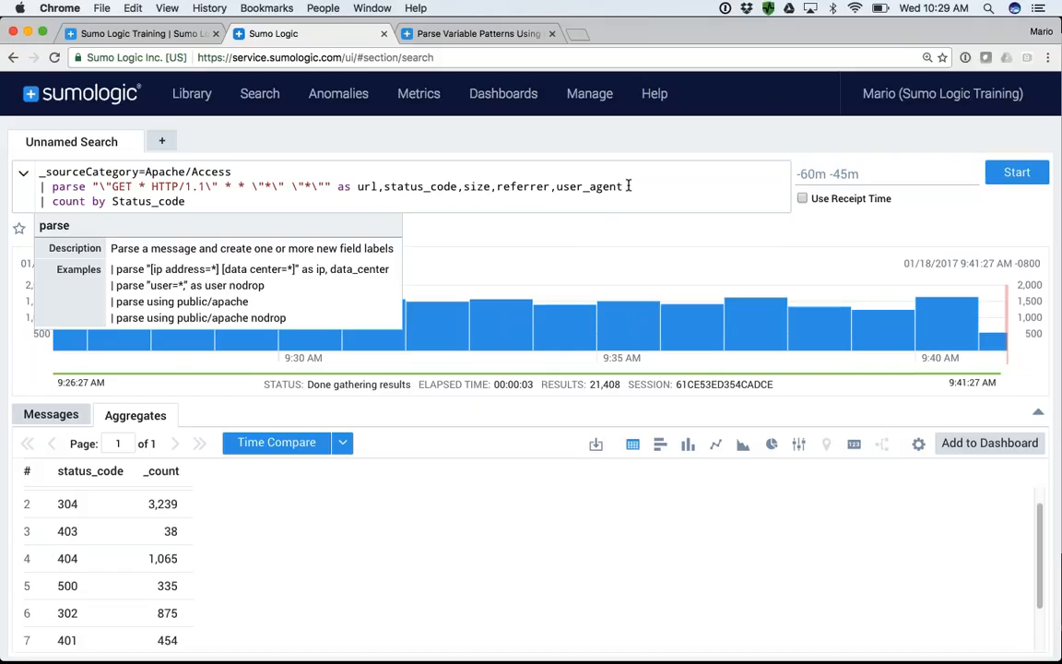
key(Return)
key(super+v)
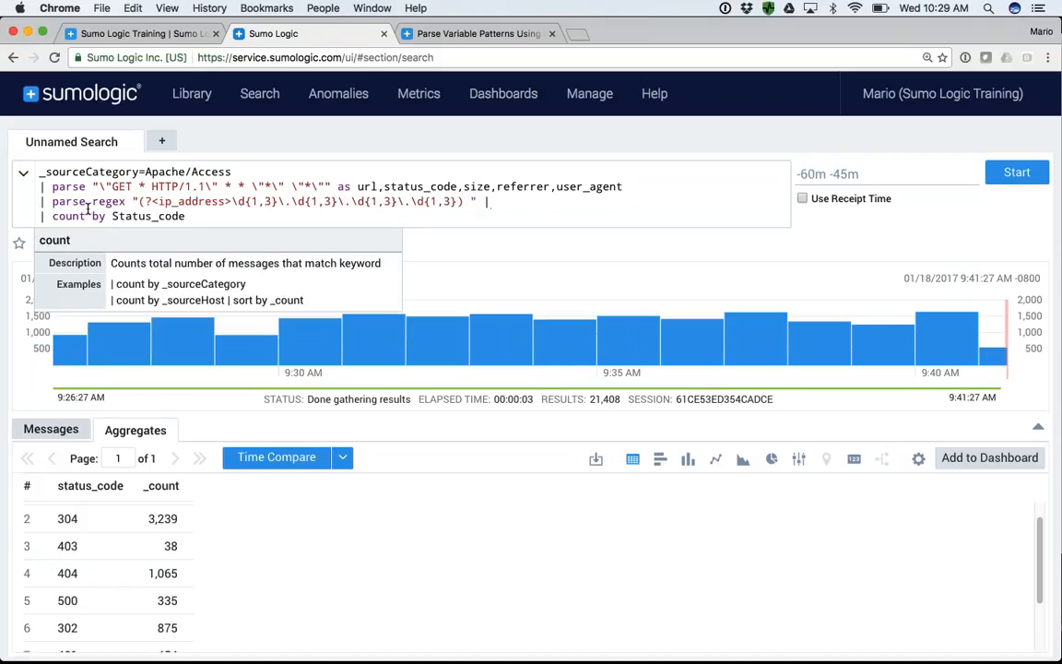
key(BackSpace)
key(BackSpace)
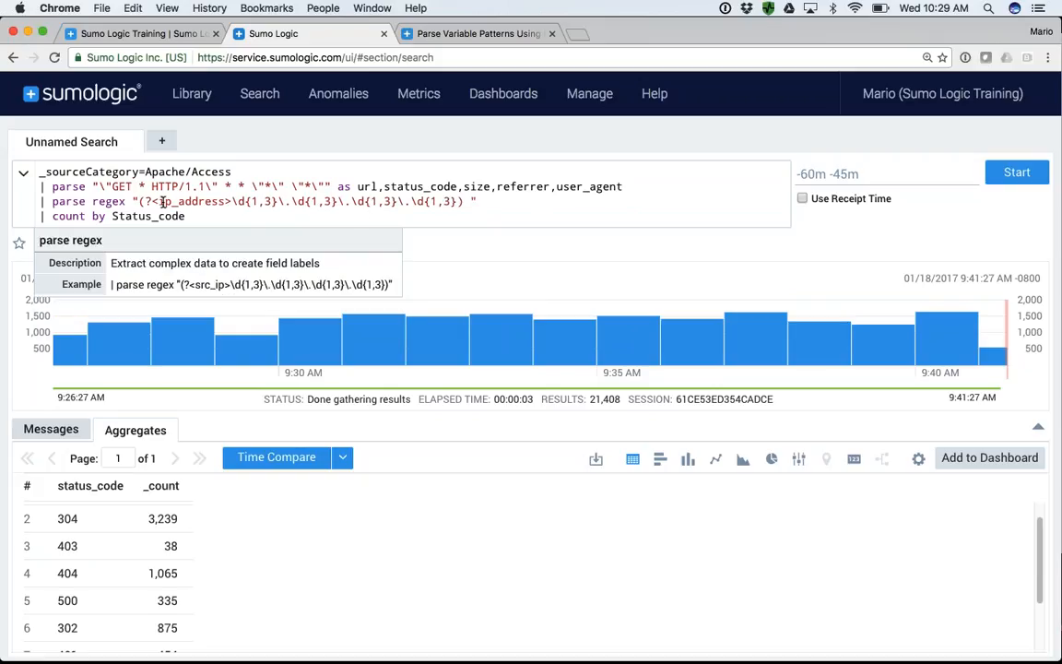
- Comment out the "count by Status_code" line with // and run the search with the ip_address regex
click(37, 216)
text(//)
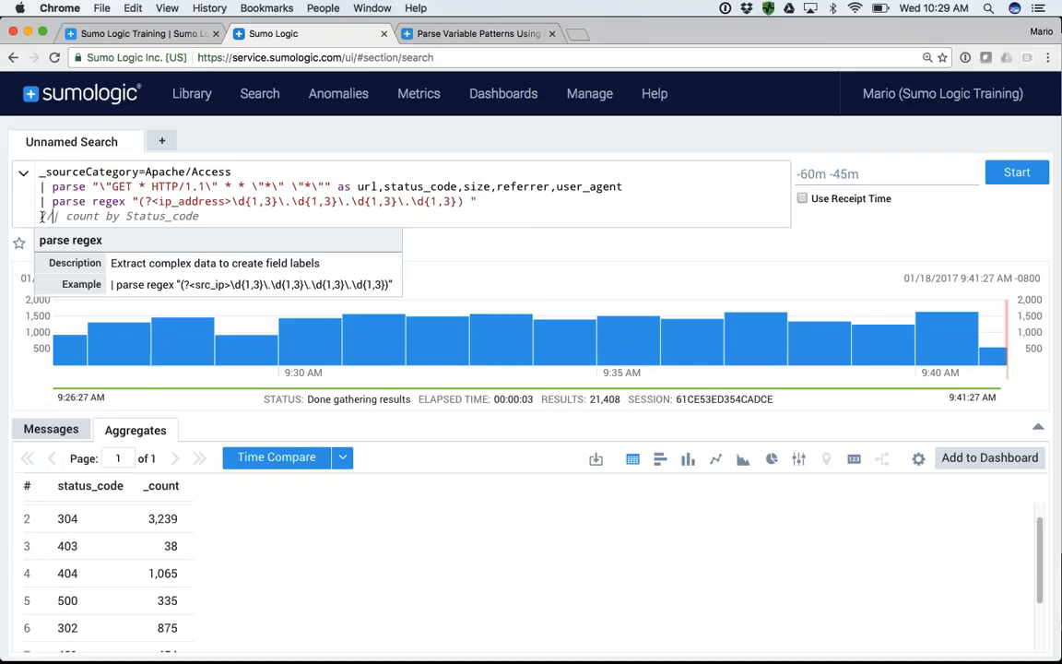
click(1006, 181)
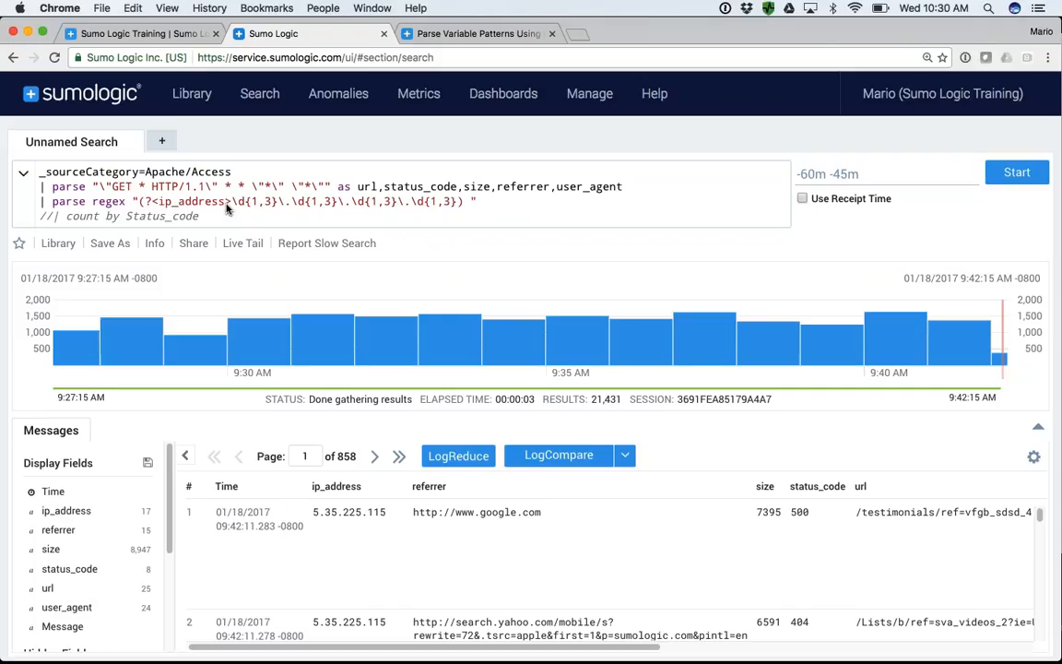
- Return to the Parse Operators article in the documentation and review the full list of parsing topics
click(450, 37)
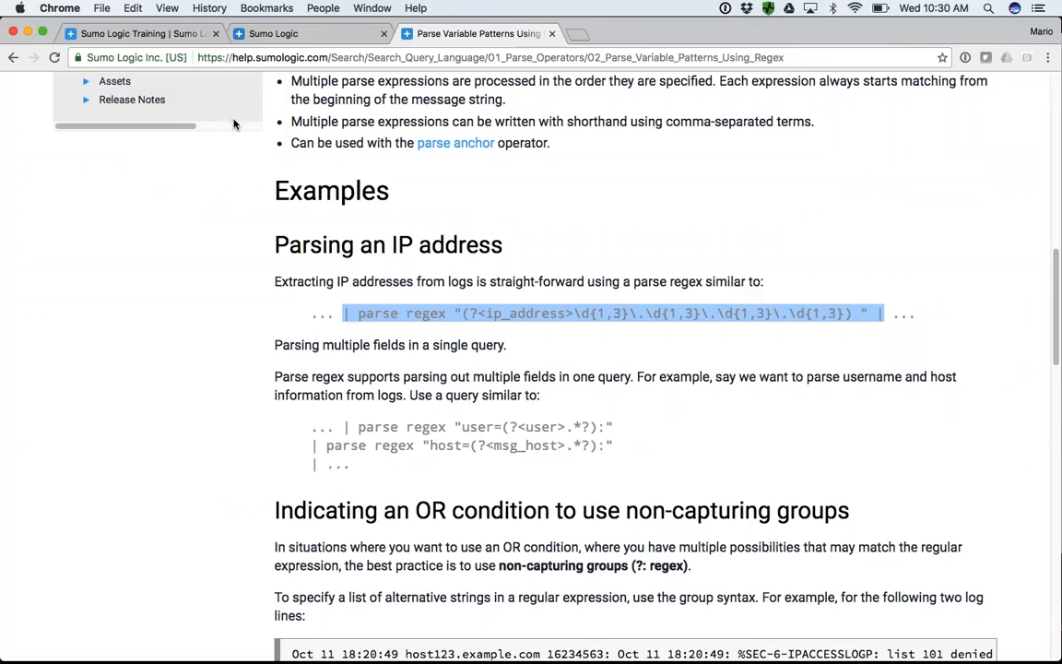
click(13, 57)
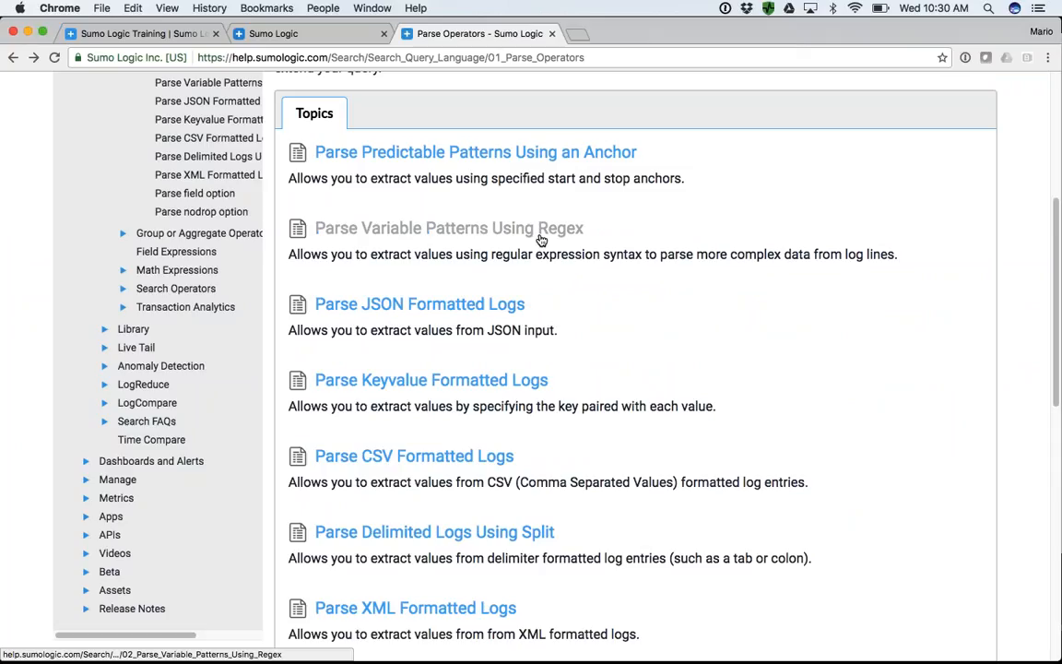
scroll(495, 318, down, 1)
scroll(495, 319, down, 2)
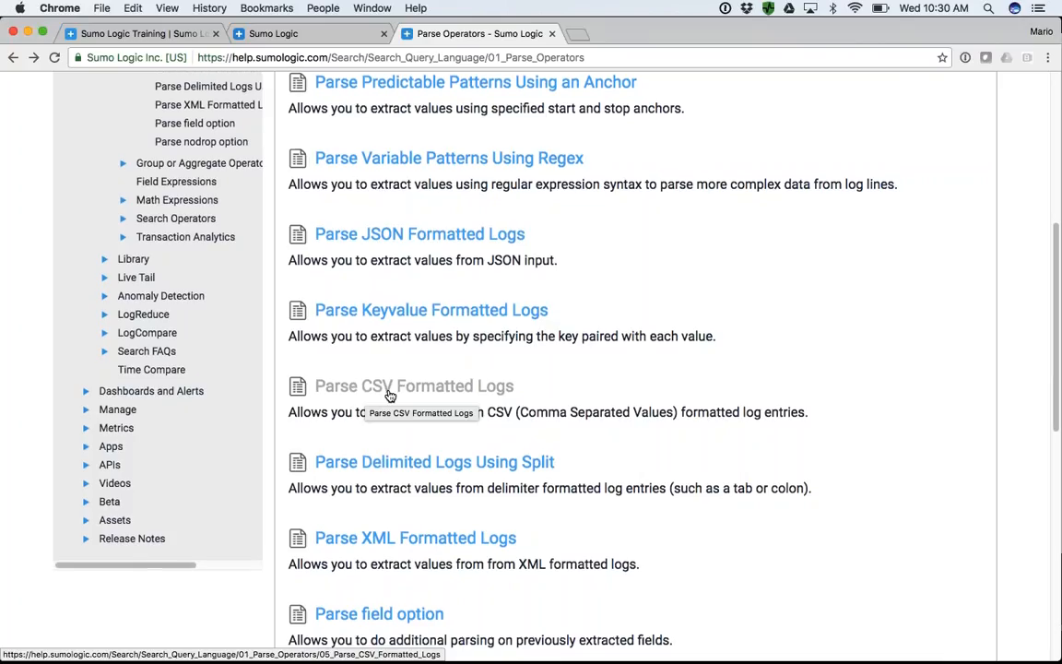
scroll(389, 395, down, 3)
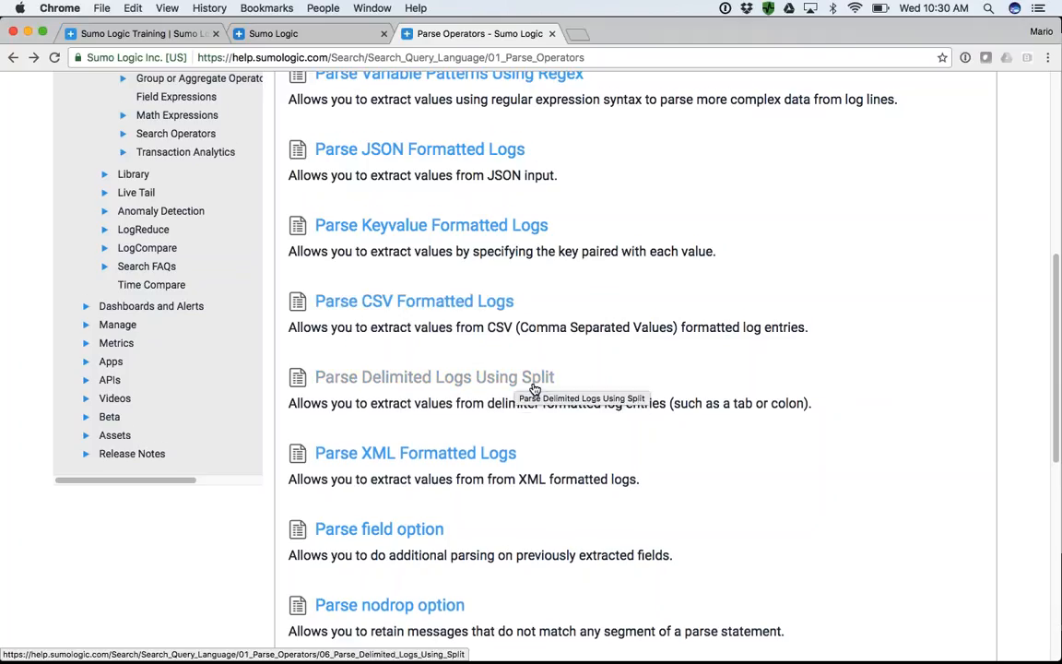
scroll(533, 388, down, 3)
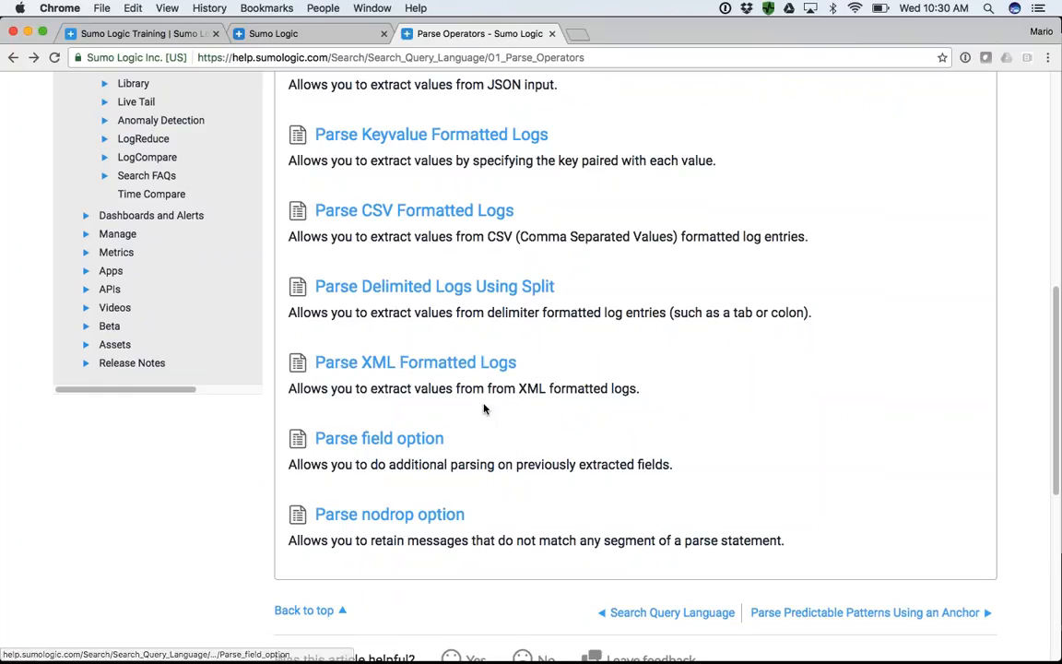
scroll(424, 325, up, 5)
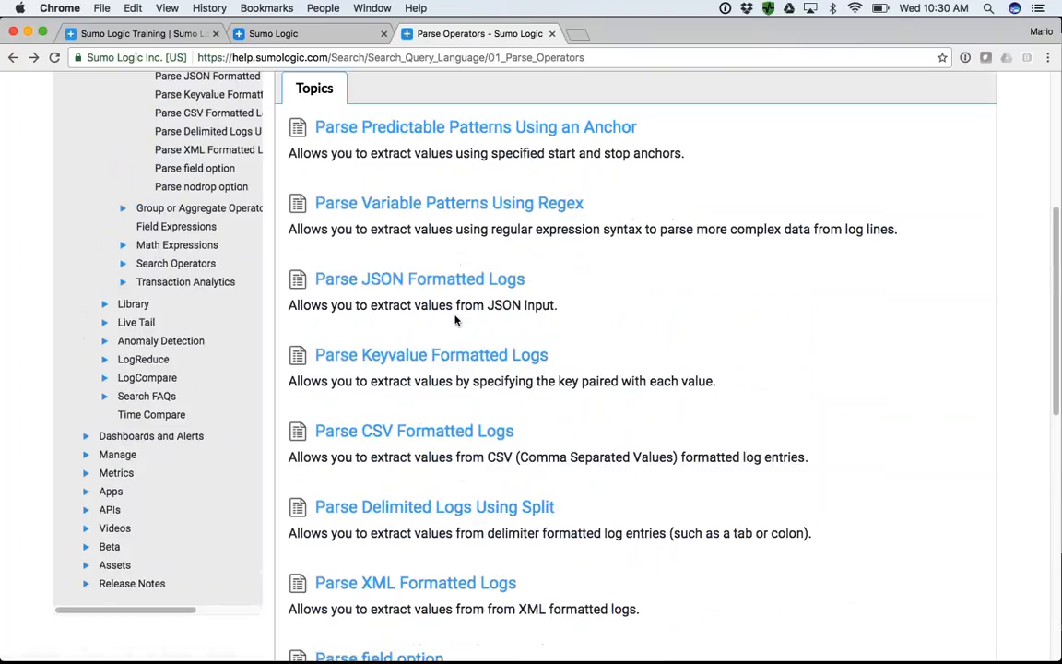
scroll(455, 320, up, 8)
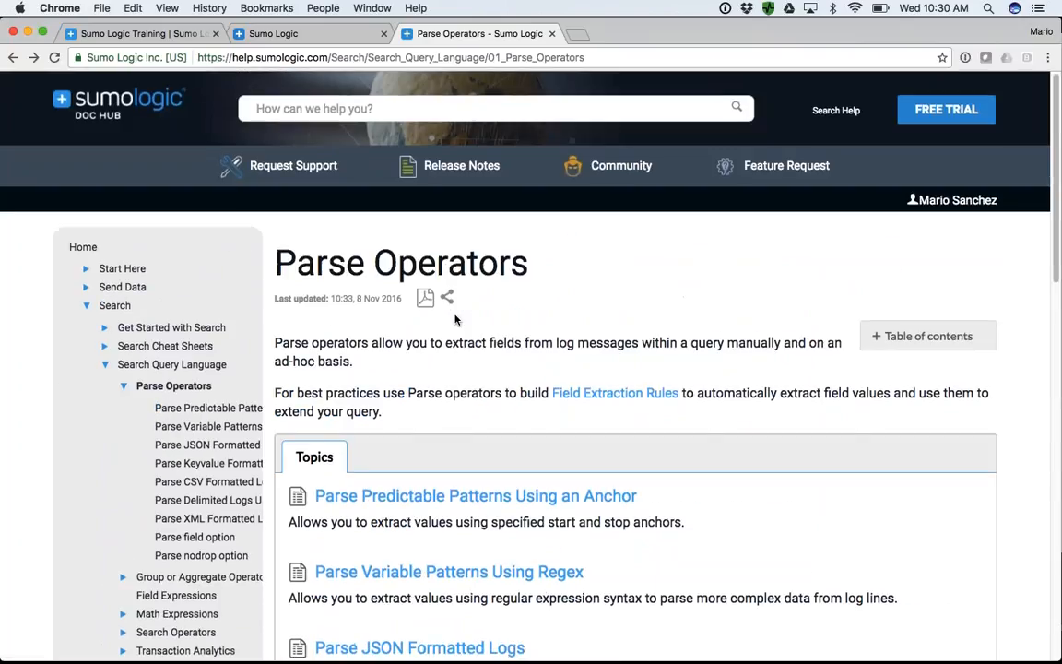
- Return to the Apache/Access search and examine its two parse statements and the url and status_code field names
click(304, 35)
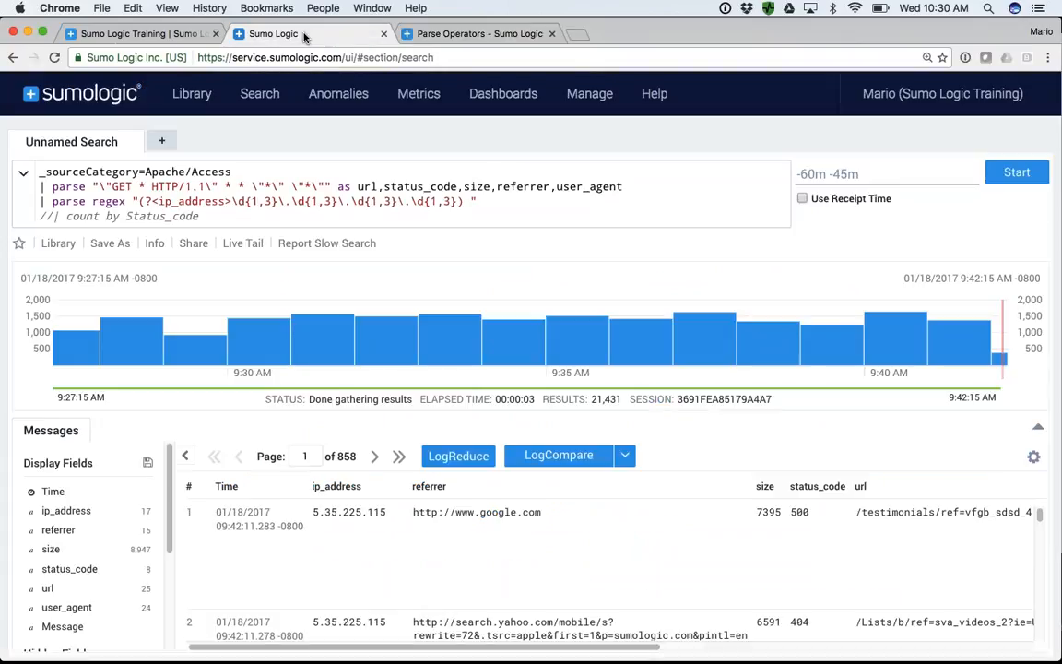
drag(232, 171, 478, 207)
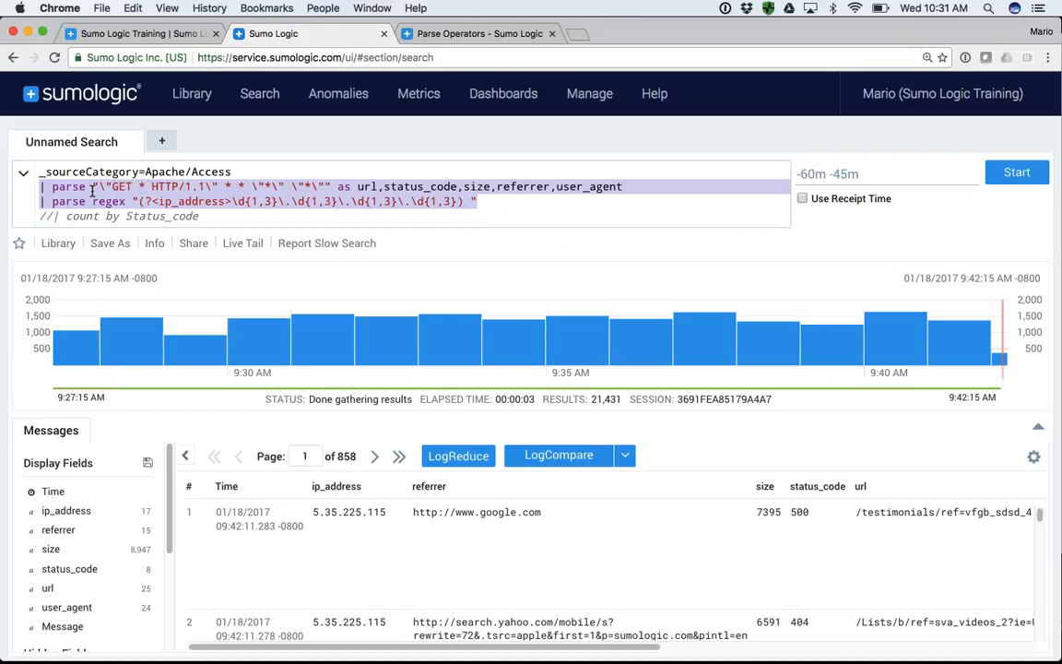
double_click(367, 187)
double_click(420, 186)
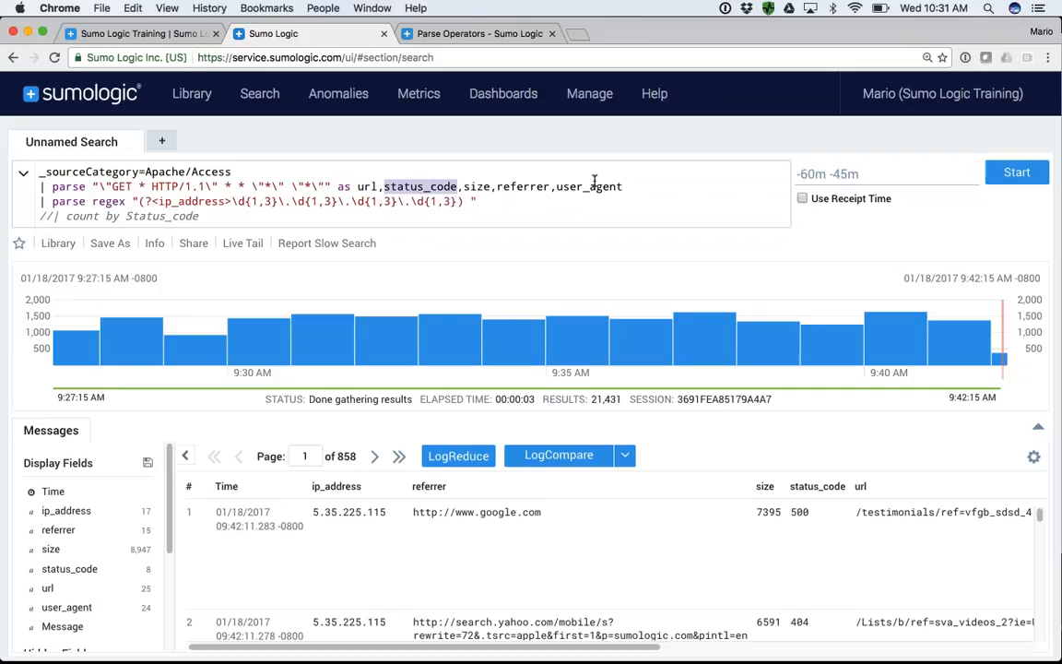
- Read the Parse Operators article's best-practice note on building Field Extraction Rules
click(487, 35)
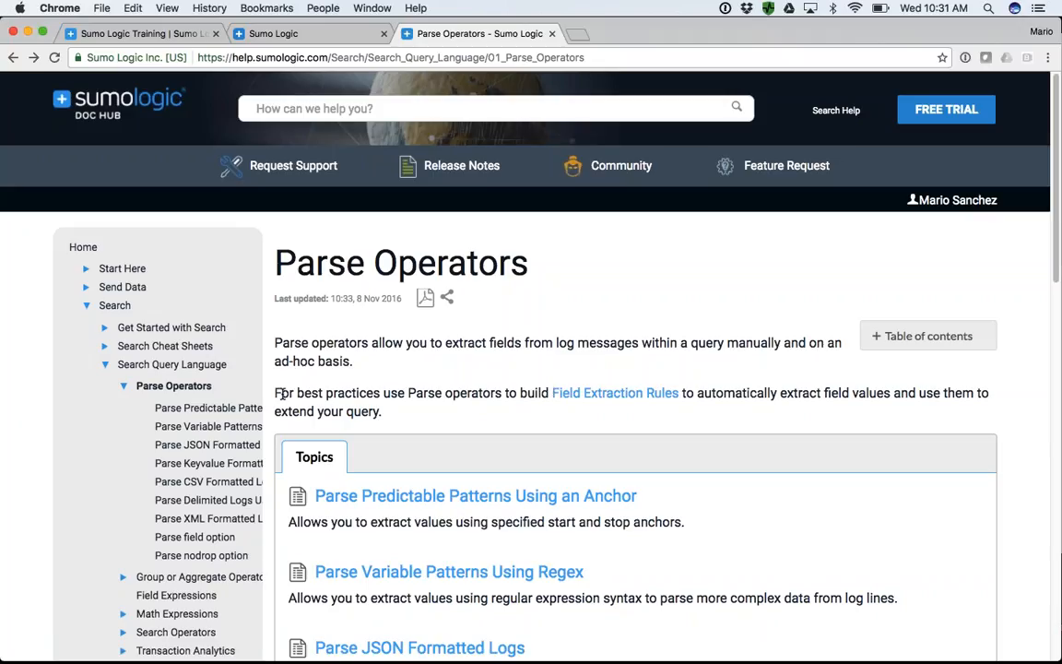
drag(281, 394, 379, 398)
triple_click(380, 399)
click(516, 415)
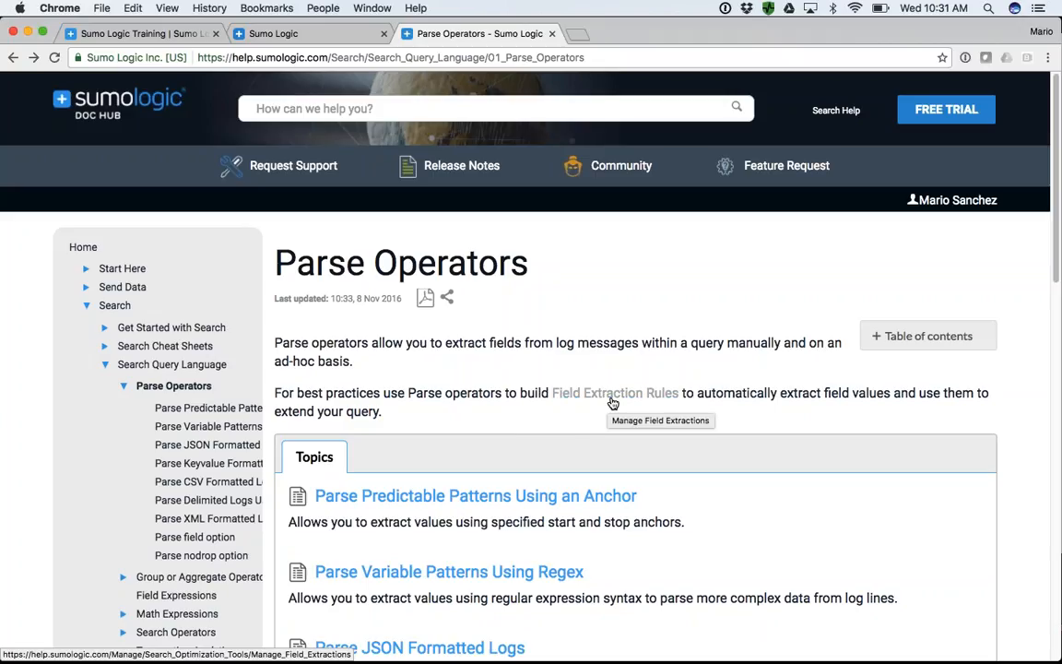
- Go back to Sumo Logic and open the page for managing field extraction rules
click(276, 33)
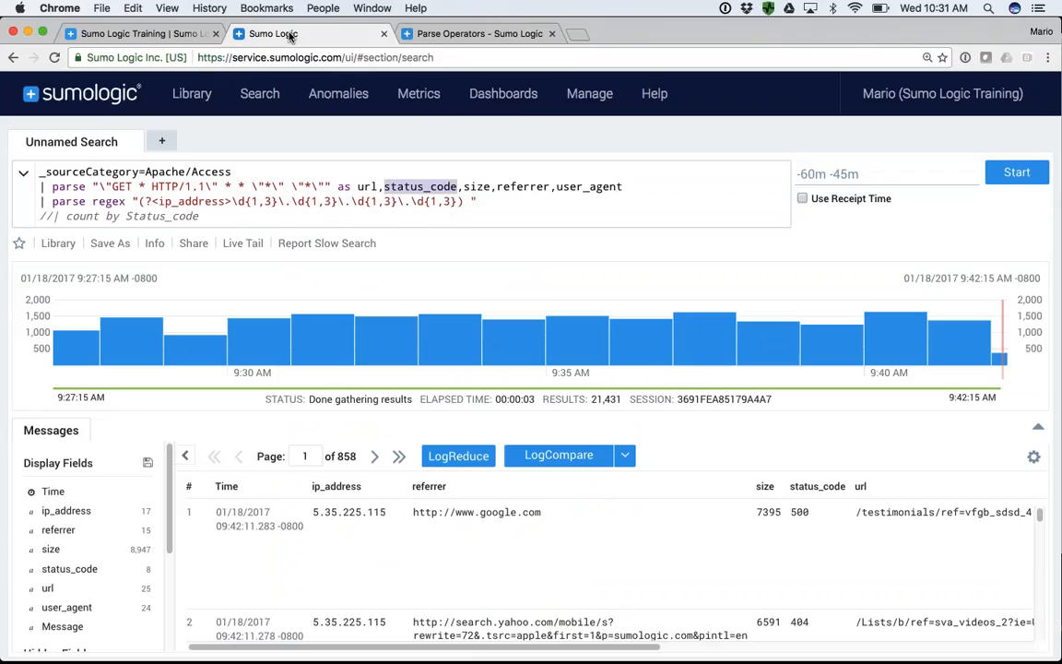
click(589, 93)
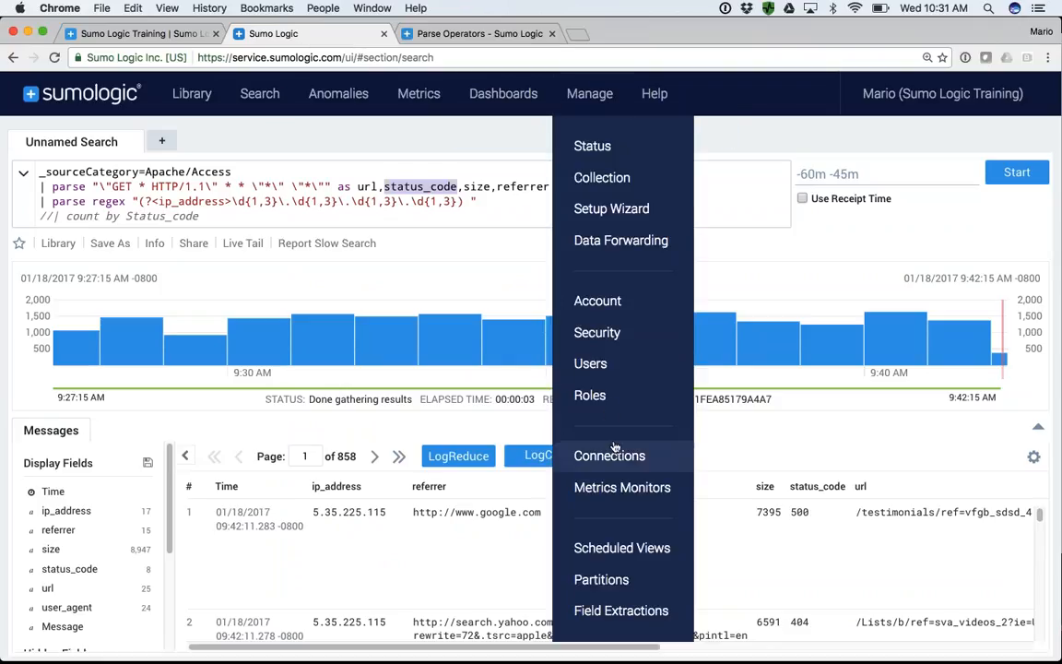
click(618, 613)
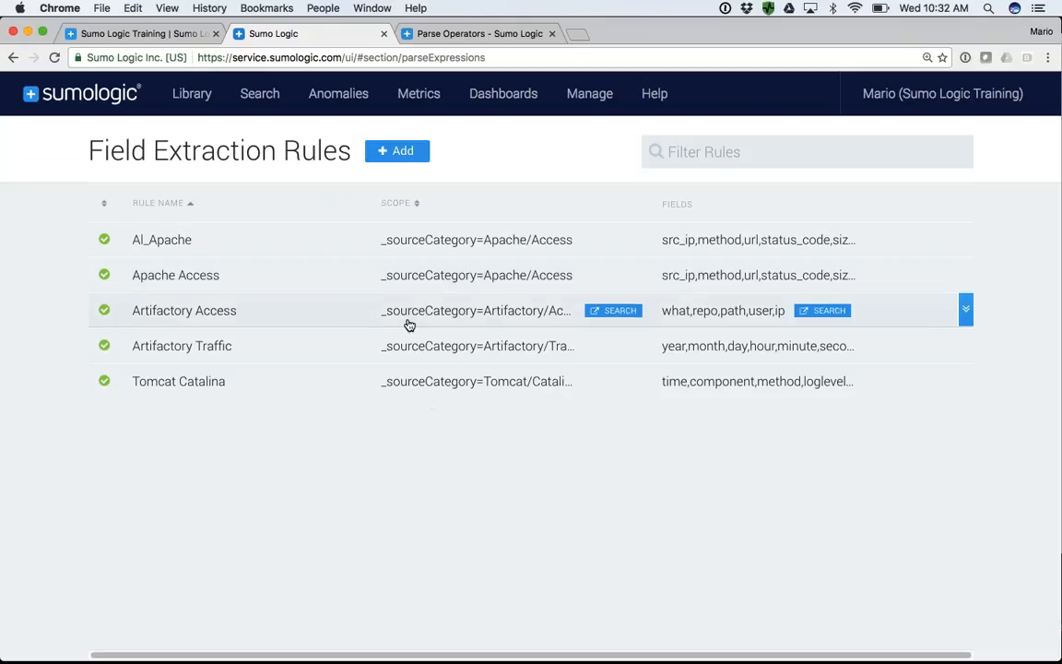
- Start a new field extraction rule named "Apache Access Rule" with the scope _sourceCategory=Apache/Access
click(402, 151)
text(Apache Access Rule)
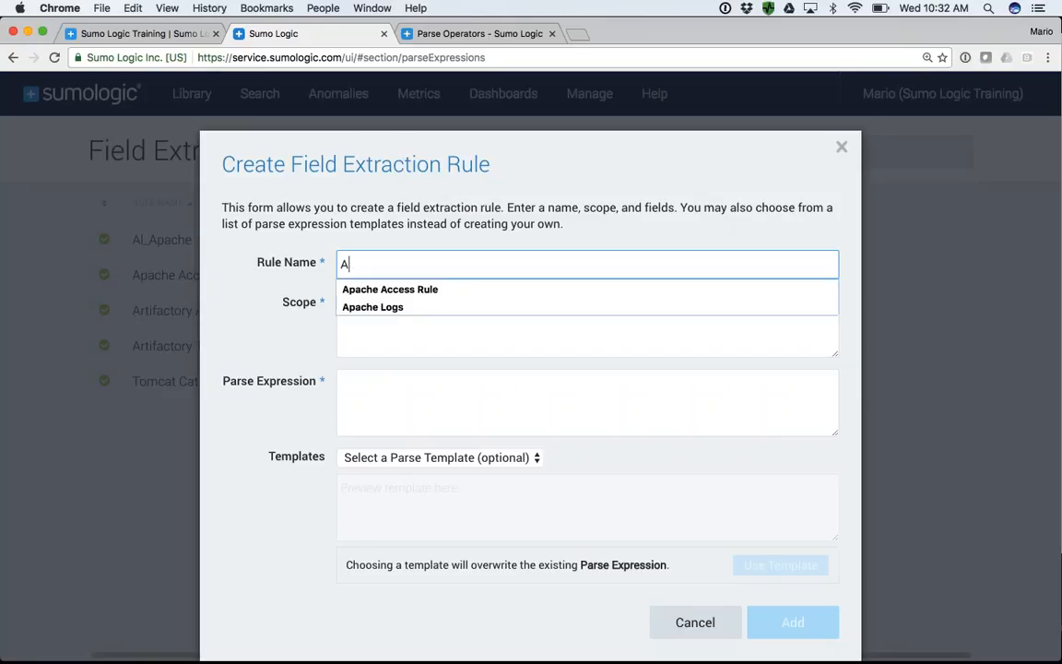
click(379, 289)
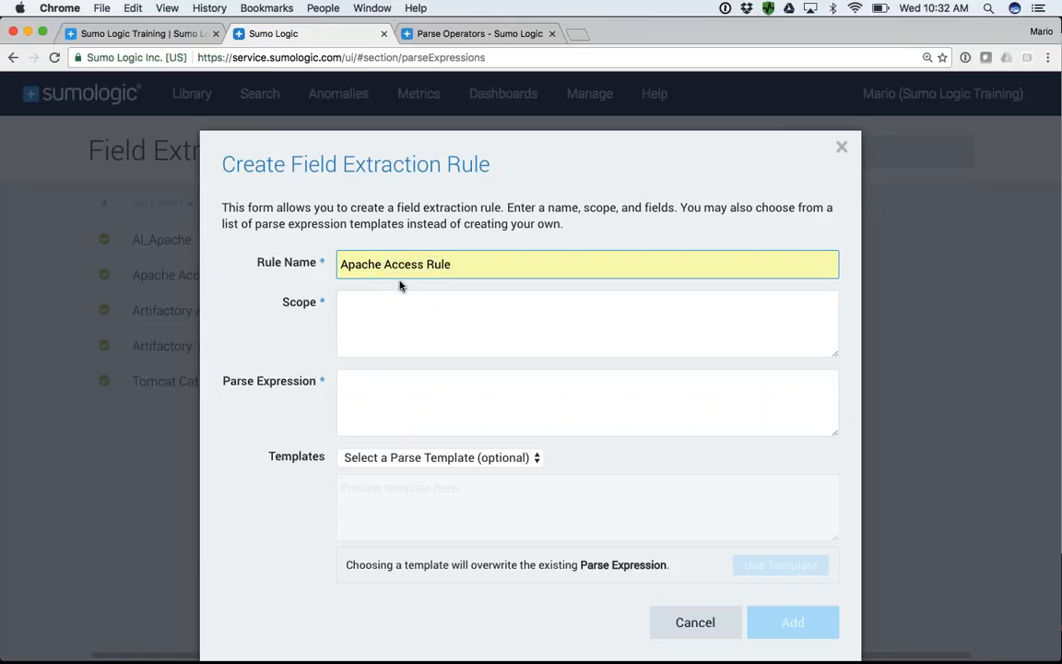
click(390, 306)
text(_surce)
key(BackSpace)
key(BackSpace)
key(BackSpace)
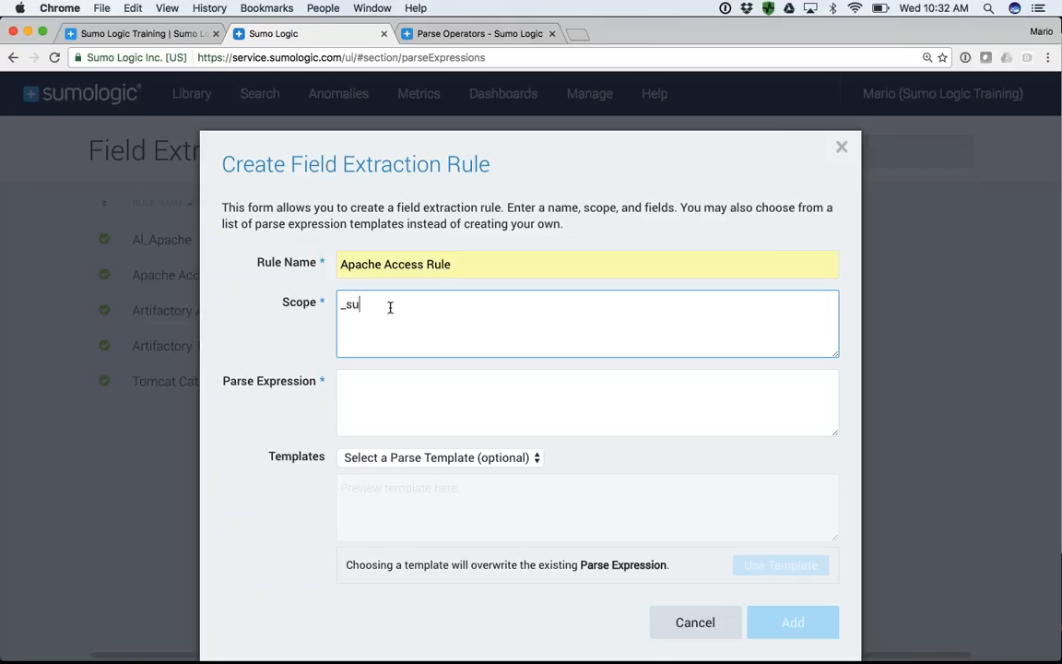
text(ourceCategory=Apache/Access)
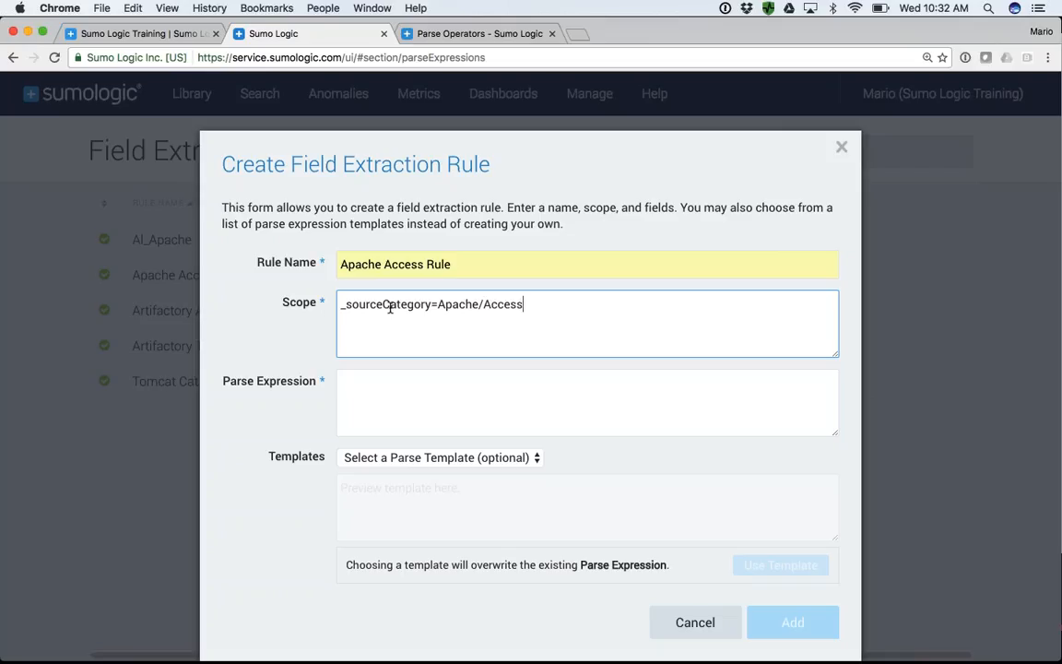
click(370, 394)
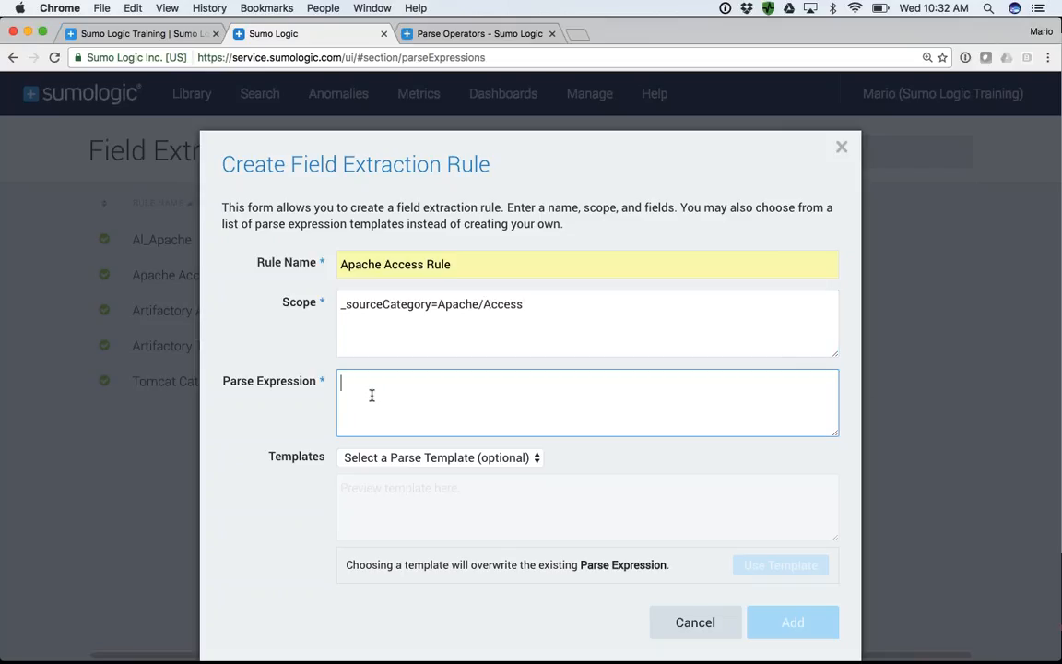
text(kh r d vhdflv dfh vdfsk vdfh bfk hdavkdv hadkvdfha)
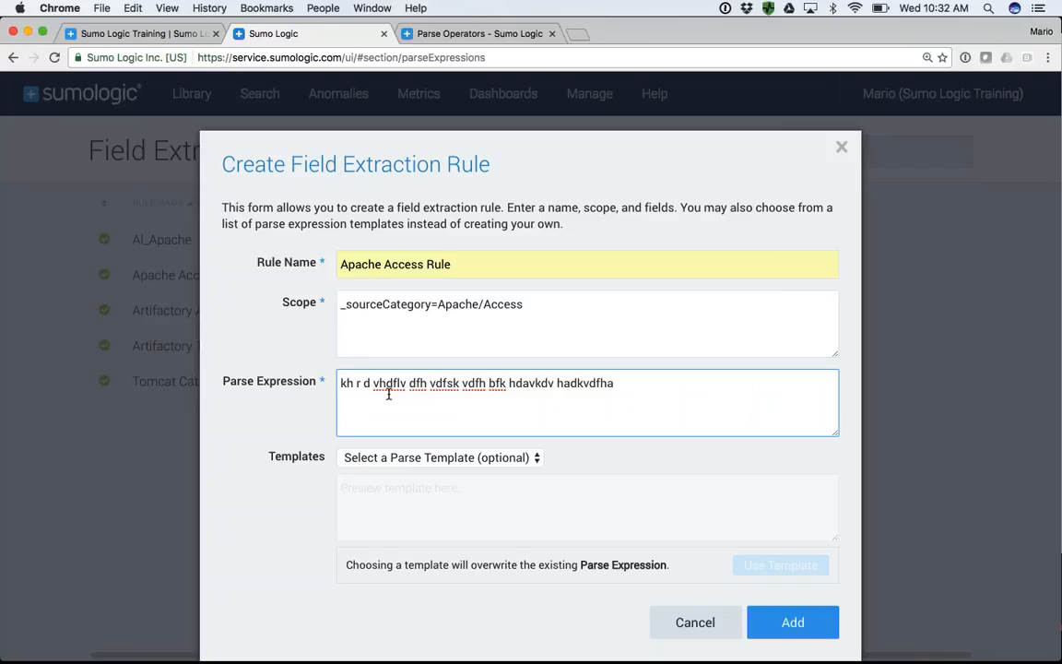
key(super+a)
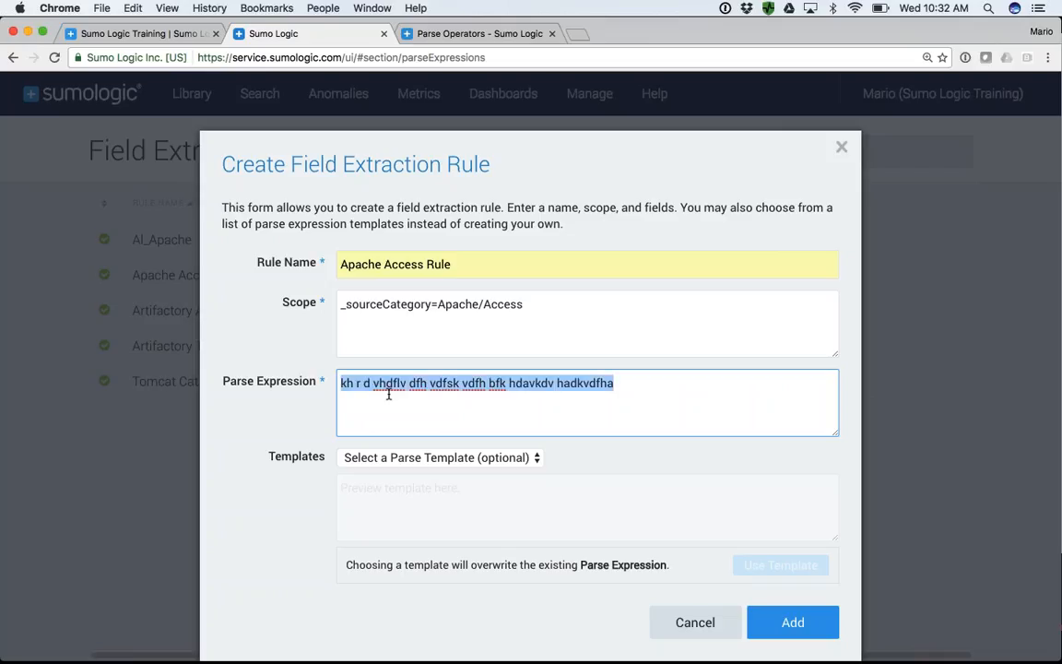
key(BackSpace)
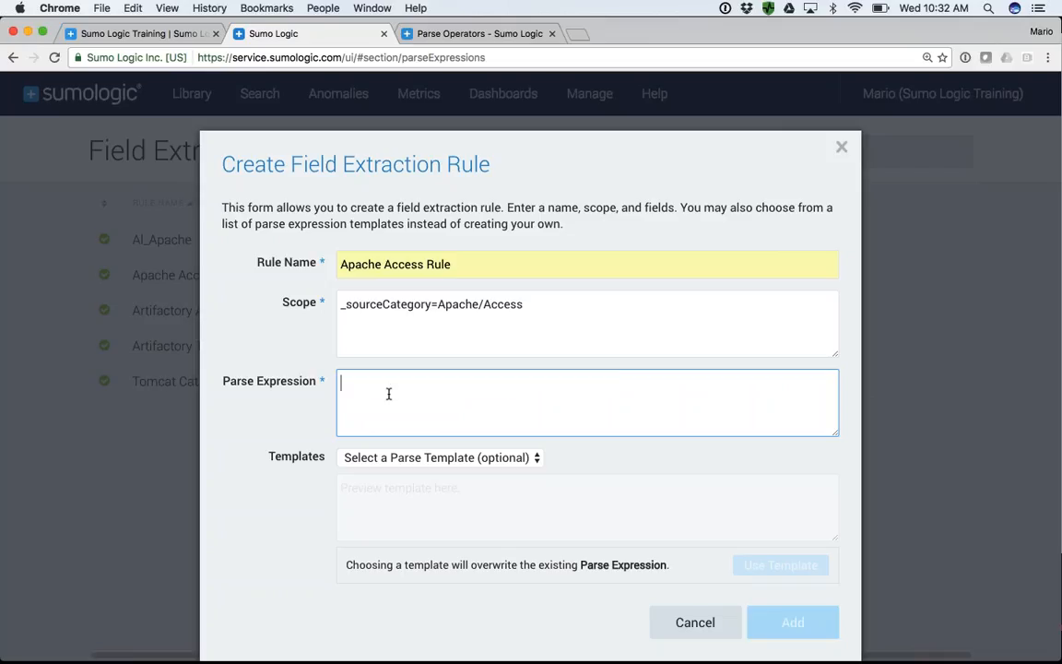
- Fill the rule's parse expression from the Apache Access Logs template
click(476, 465)
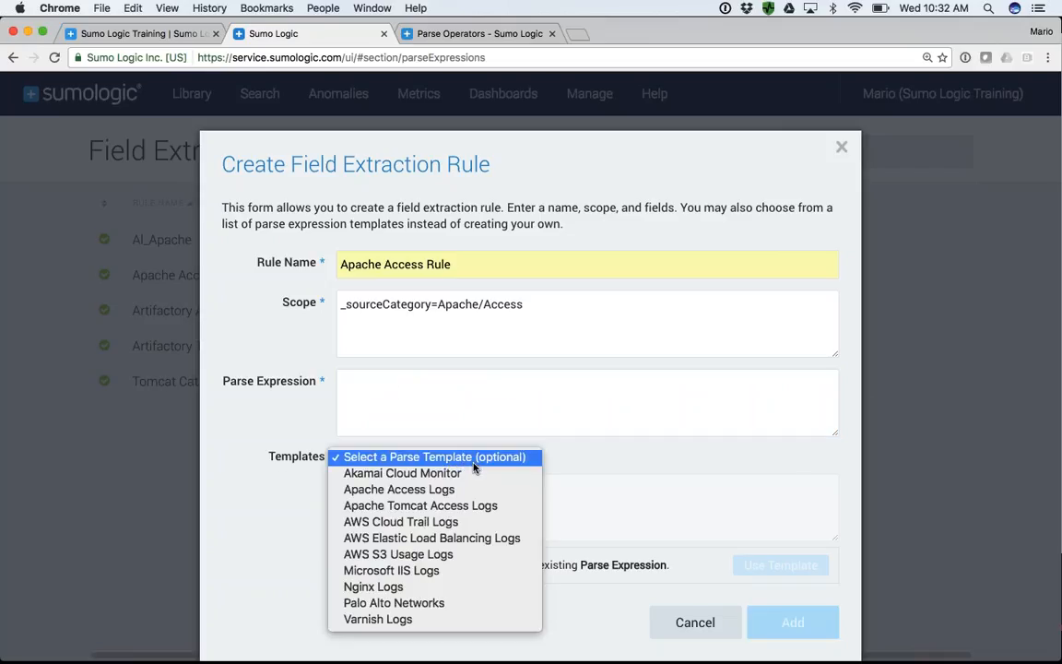
click(410, 490)
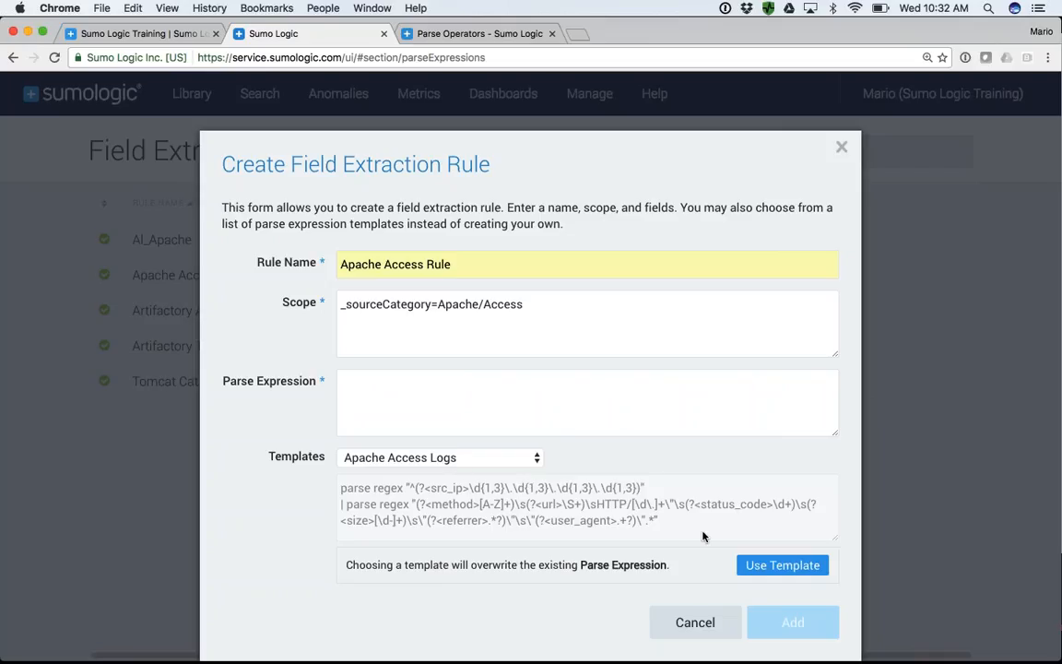
click(797, 566)
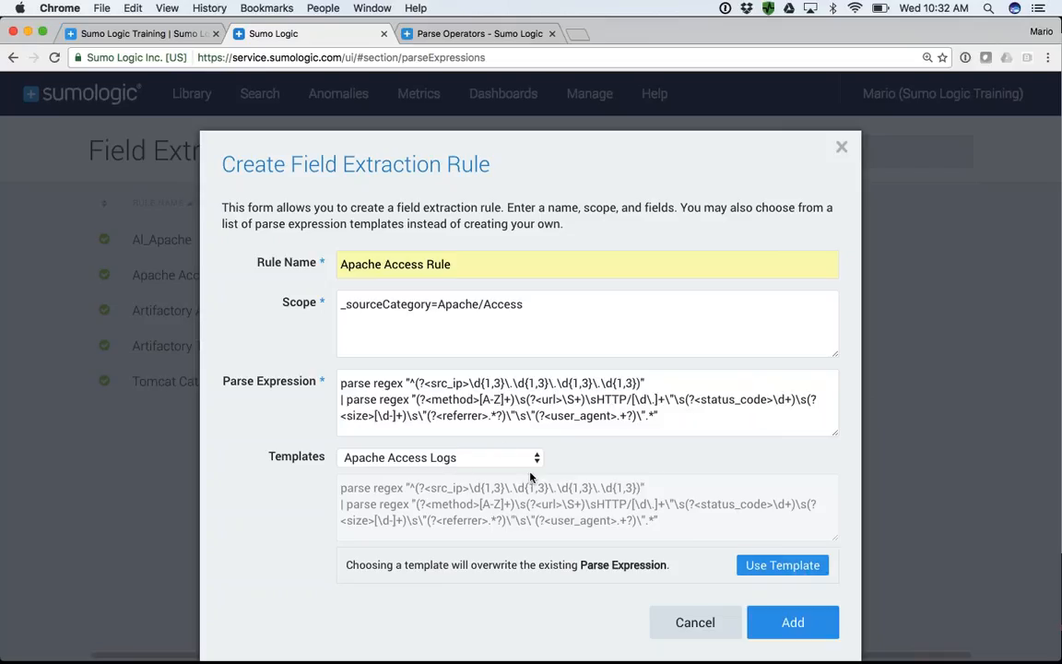
- Examine the src_ip, method, url and status_code patterns in the parse expression, and cancel the new rule
drag(338, 385, 647, 383)
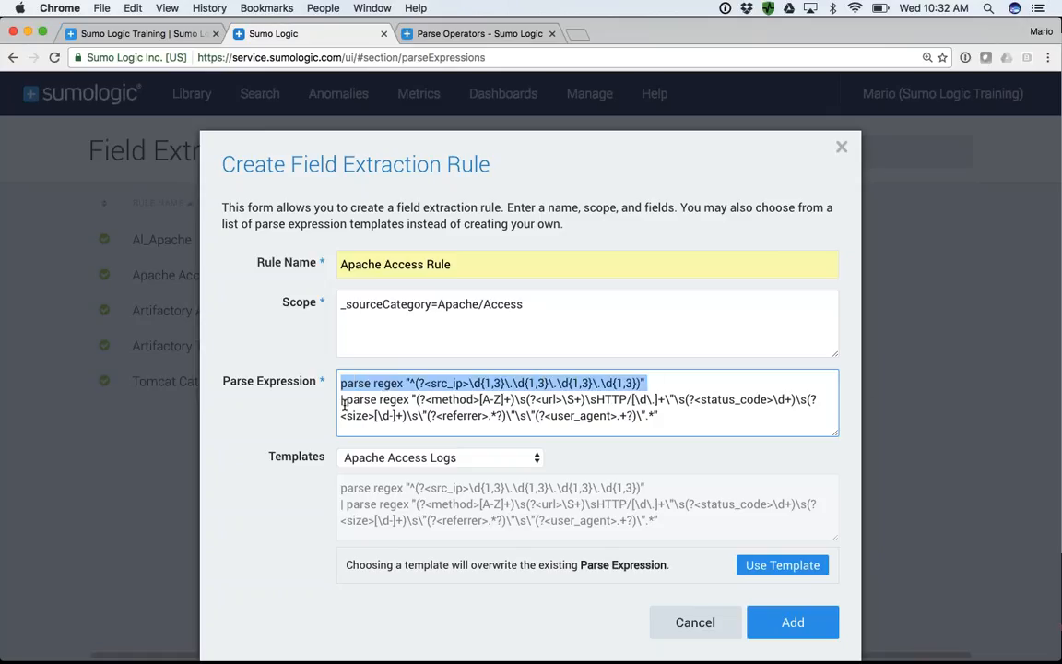
double_click(450, 400)
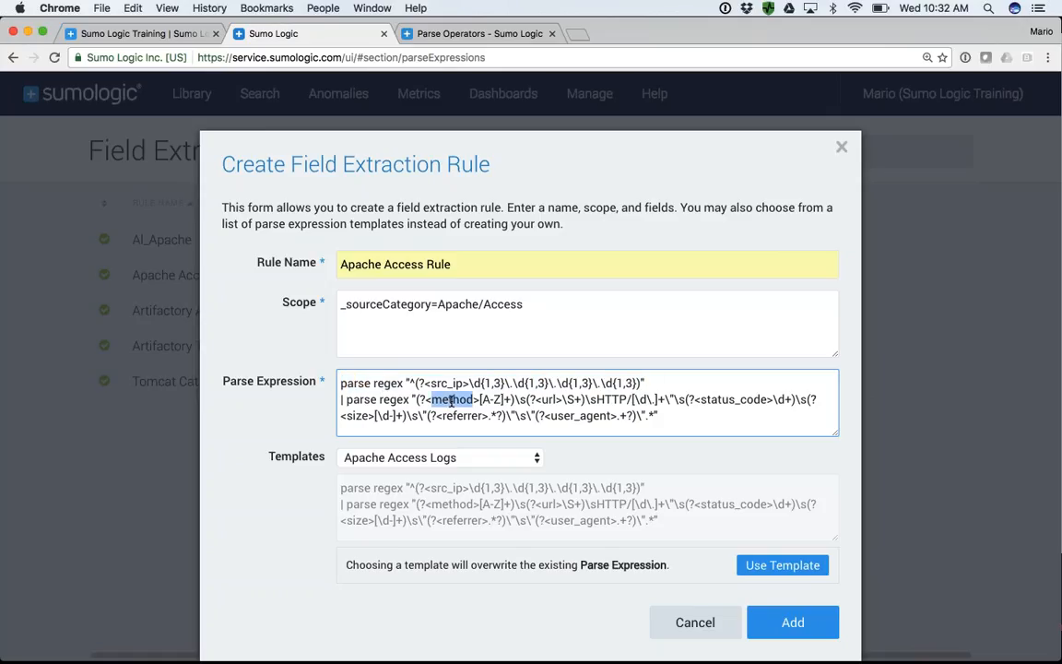
click(557, 399)
double_click(721, 398)
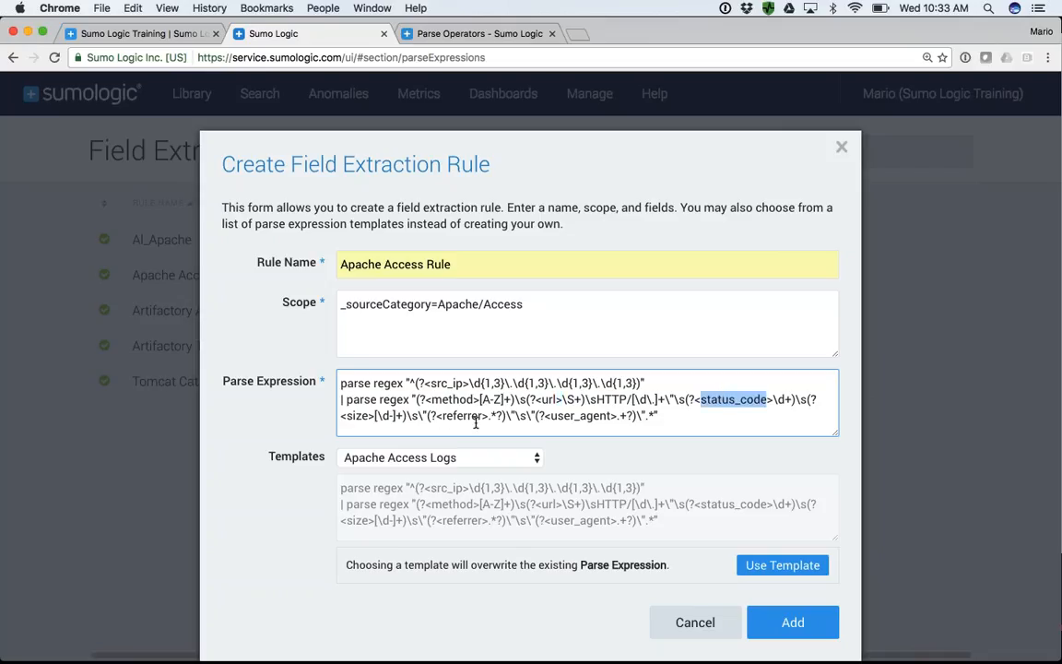
click(665, 424)
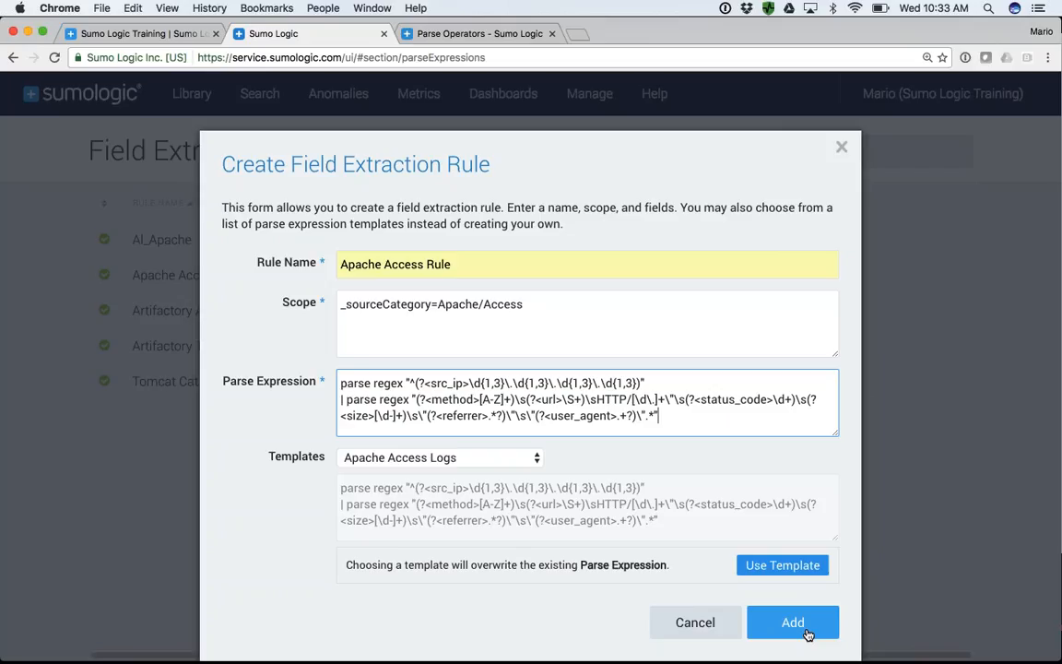
click(683, 621)
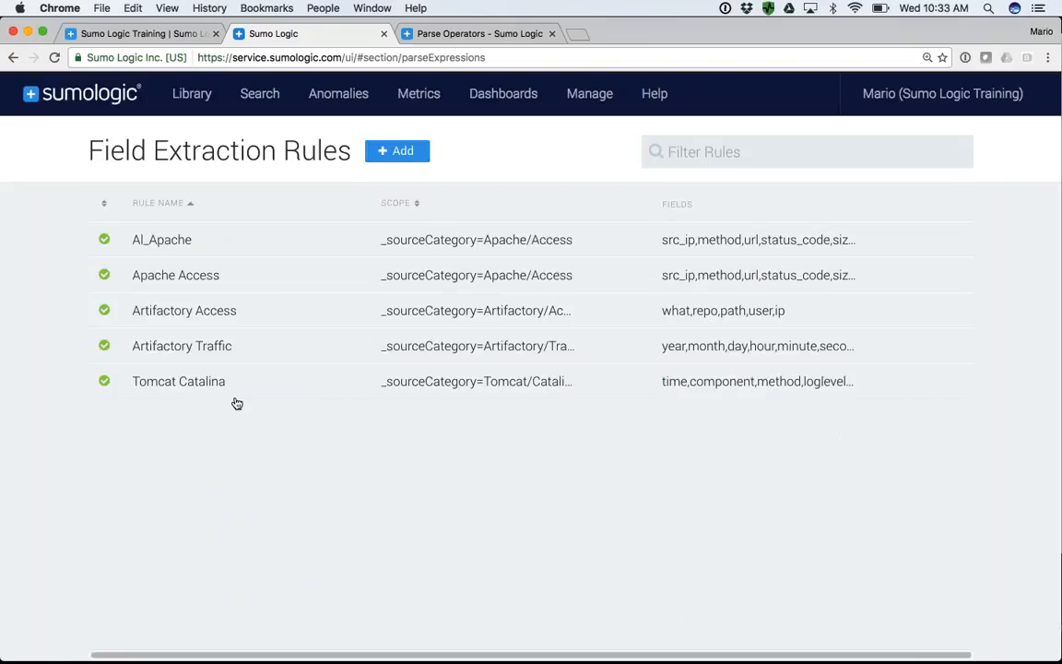
- Expand the existing Apache Access rule and examine its parse expression and available management actions
click(175, 276)
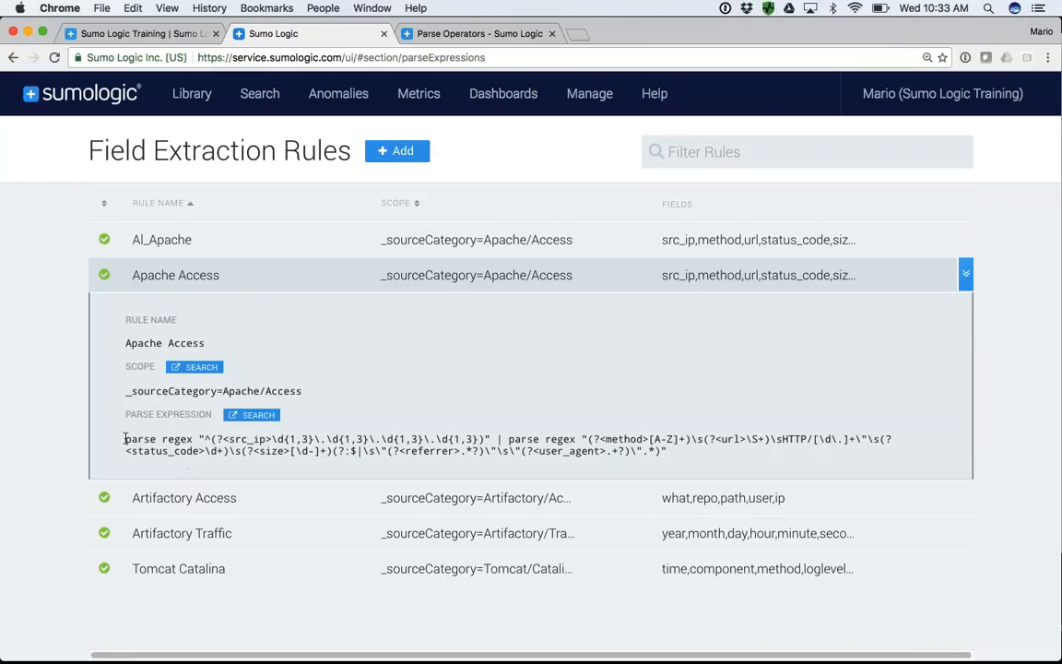
drag(124, 444, 671, 455)
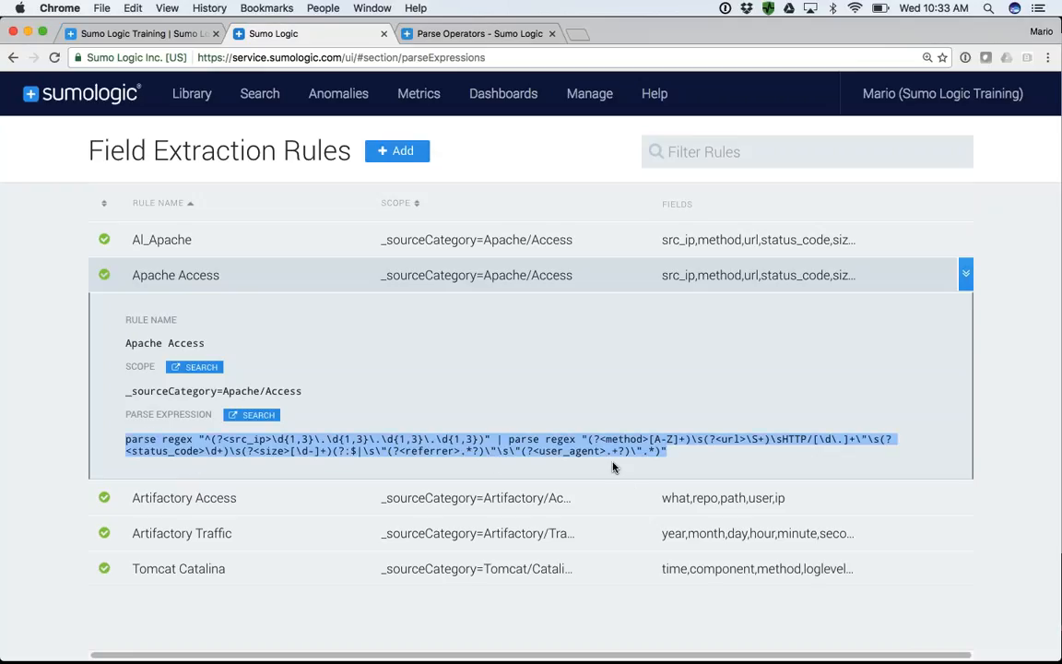
click(1007, 358)
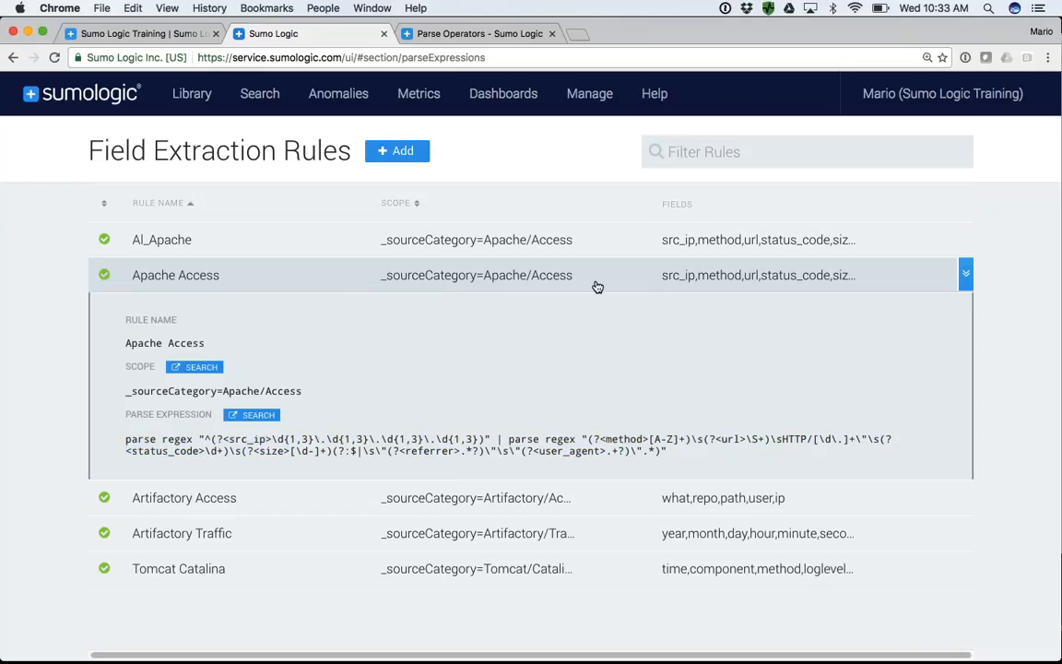
click(966, 276)
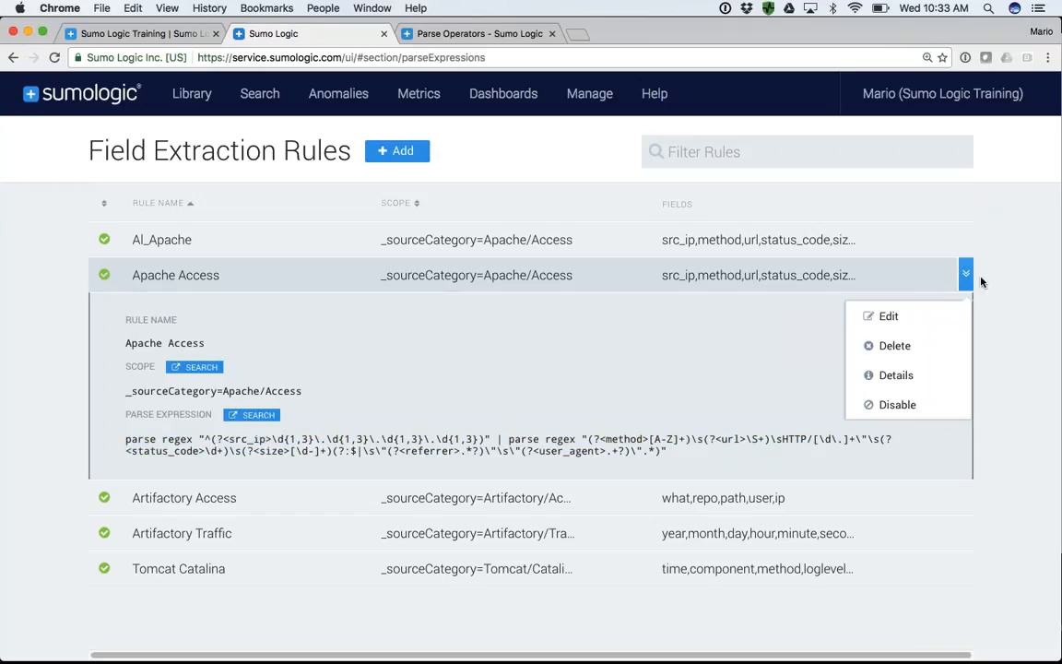
- Return to the log search, delete both parse lines from the query and rerun it
mouse_move(274, 105)
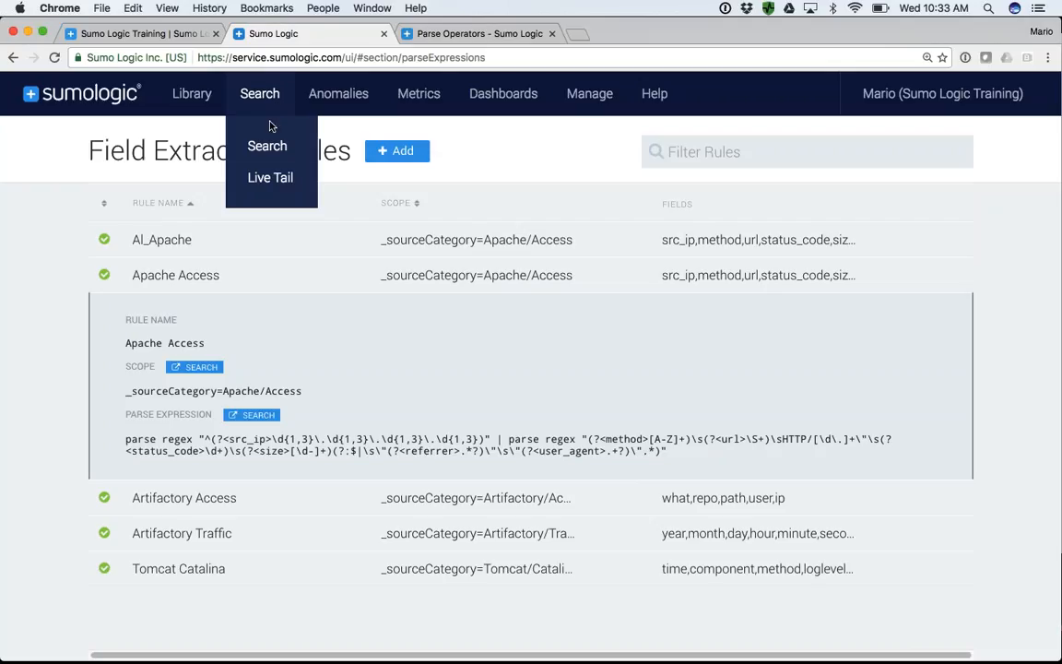
click(267, 146)
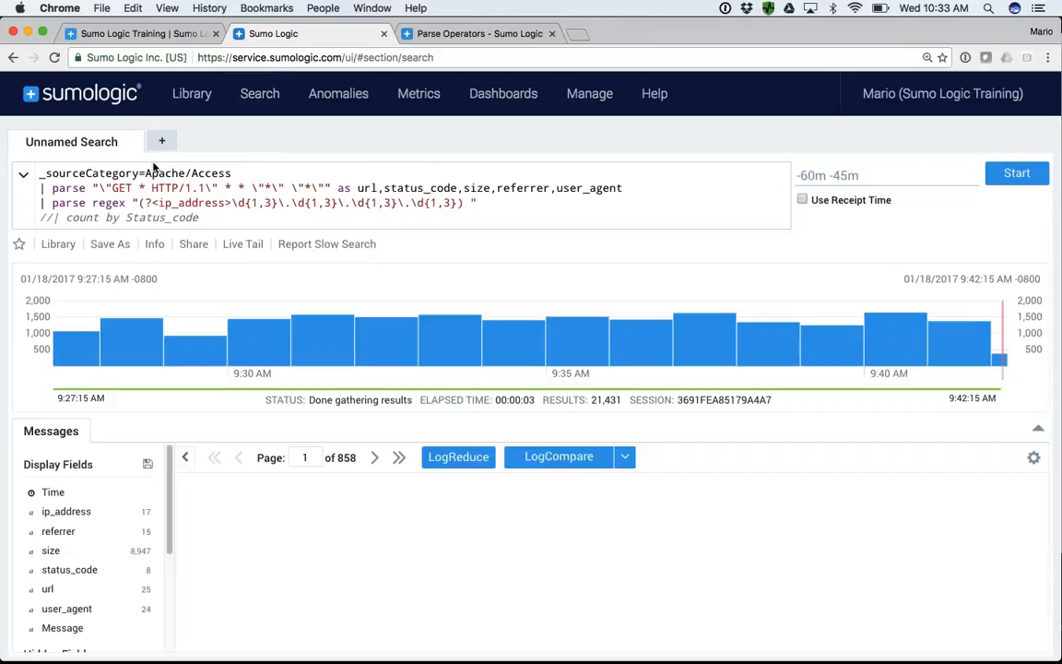
drag(39, 188, 484, 196)
key(BackSpace)
key(BackSpace)
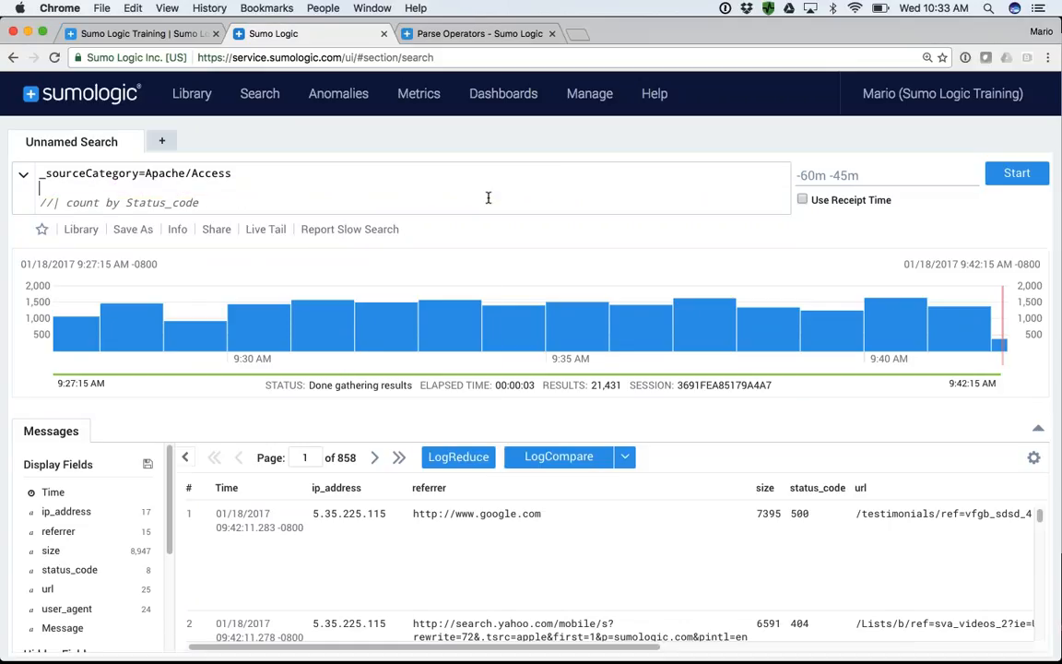
key(Escape)
key(Return)
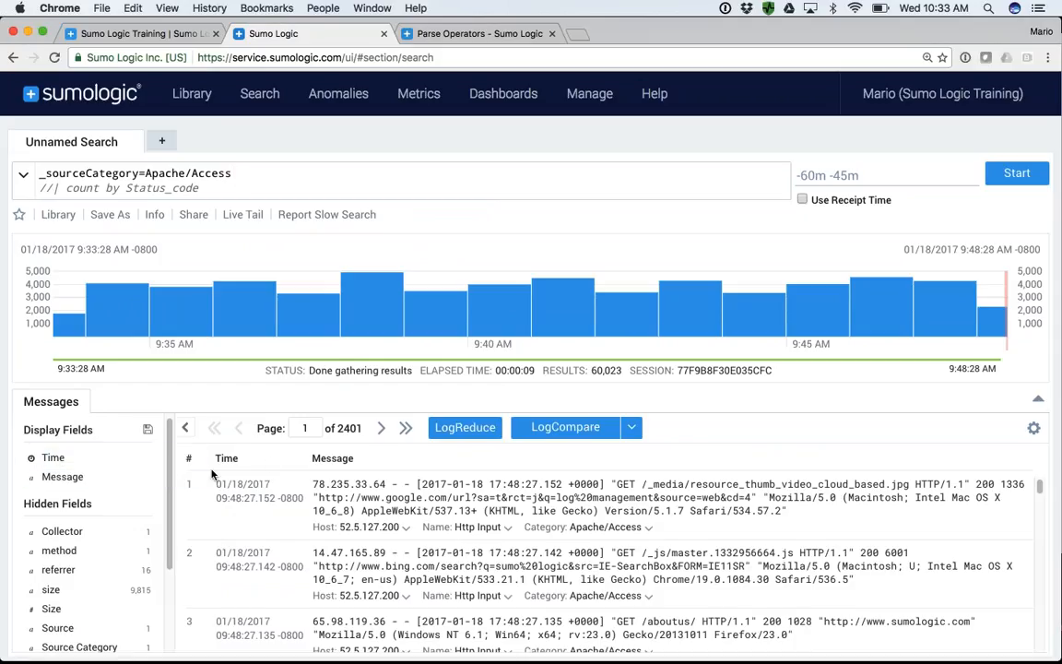
scroll(92, 497, down, 3)
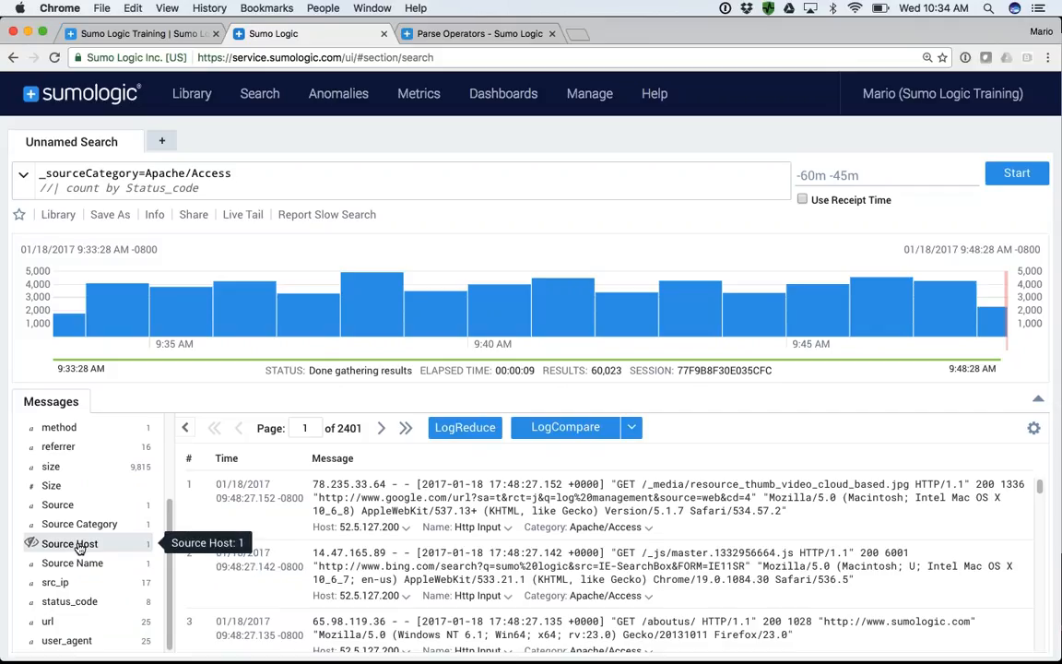
- Uncomment the "count by Status_code" line in the query
click(52, 187)
key(BackSpace)
key(BackSpace)
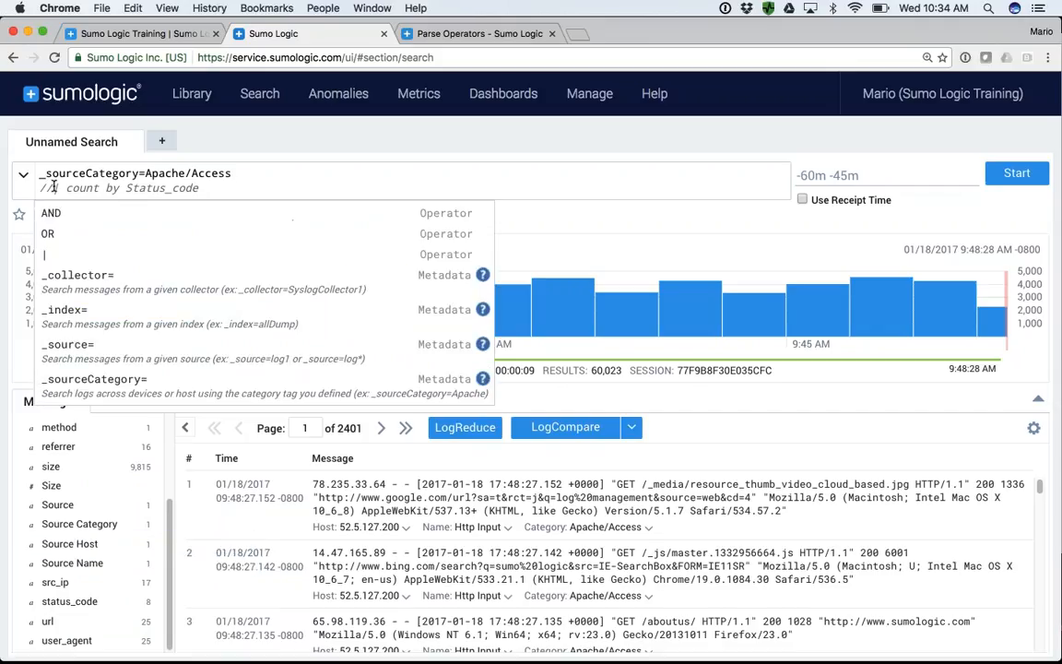
click(106, 188)
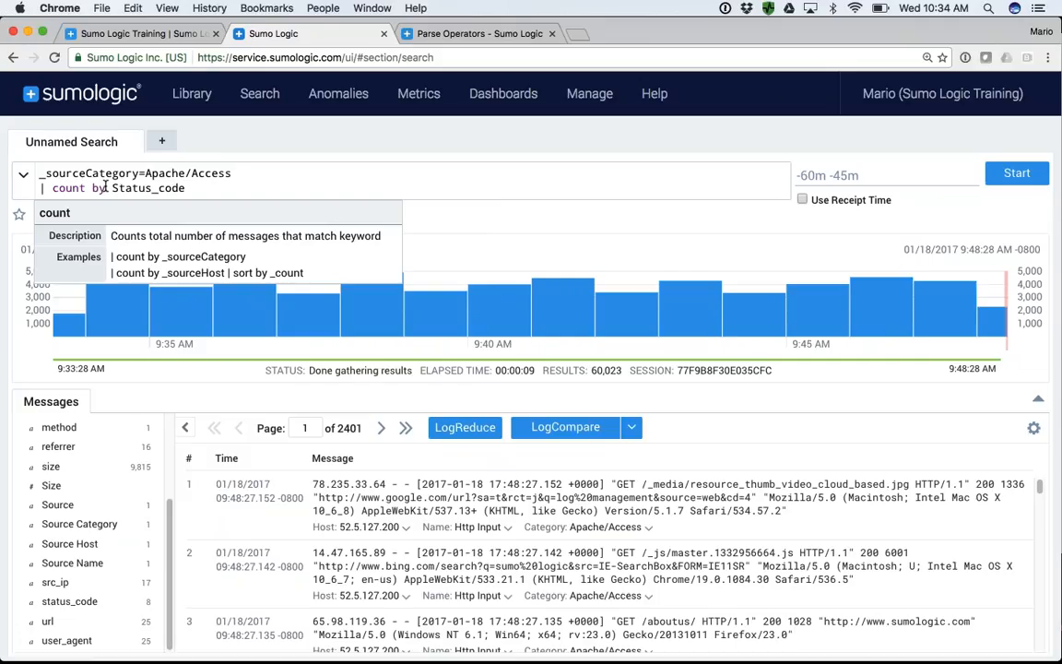
- Run the query that counts messages by Status_code
key(Return)
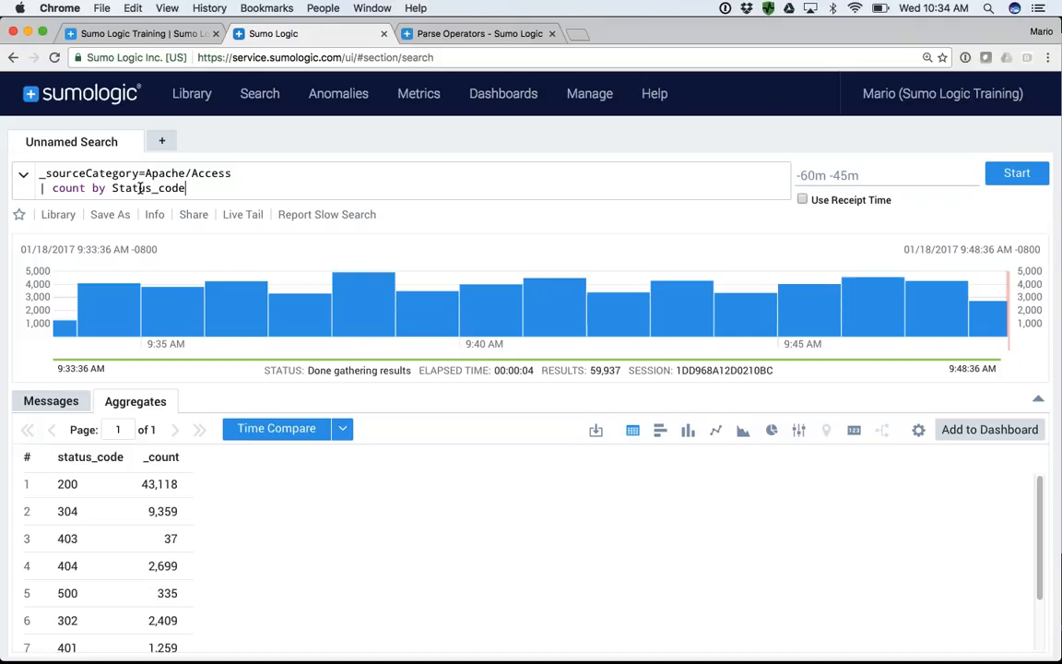
- Comment out the count line, rerun the search and examine the value breakdown of the status_code field
mouse_move(589, 93)
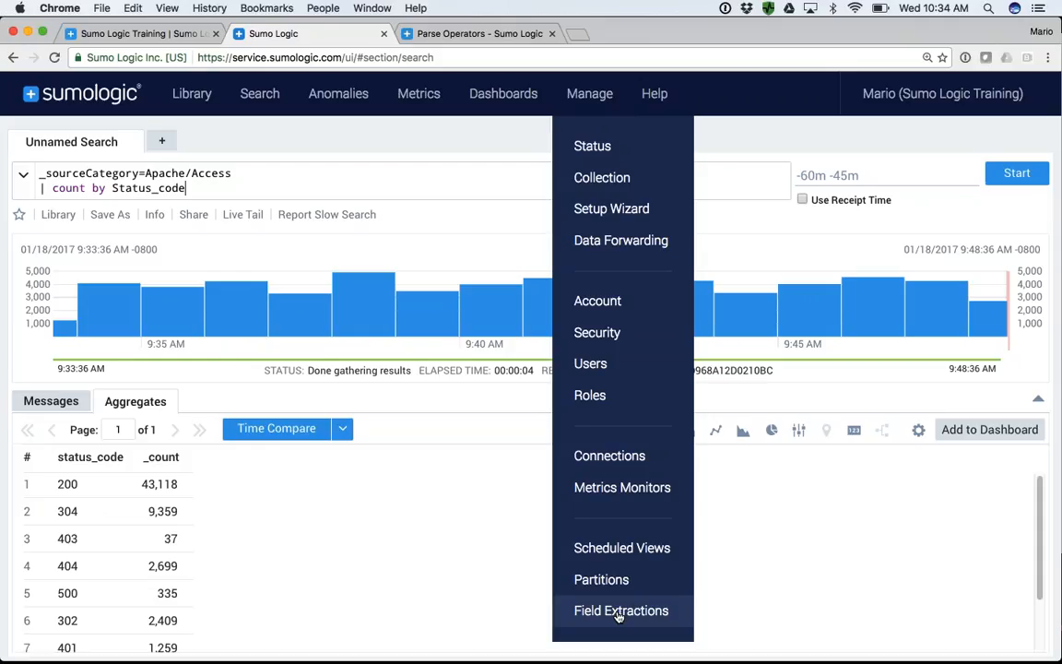
click(37, 187)
text(//)
key(Return)
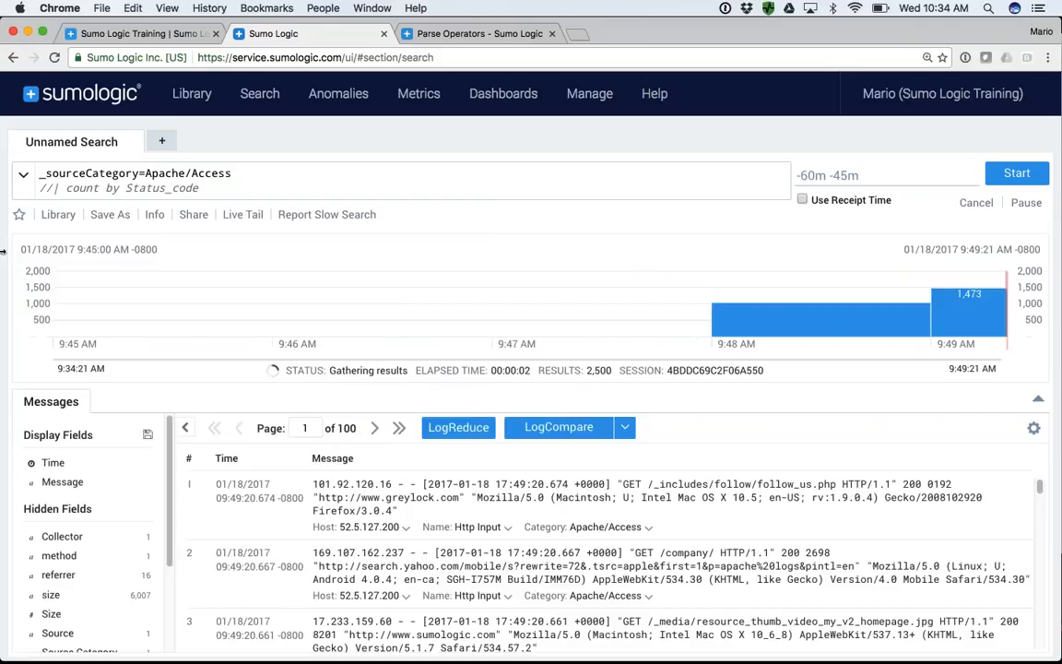
scroll(78, 604, down, 3)
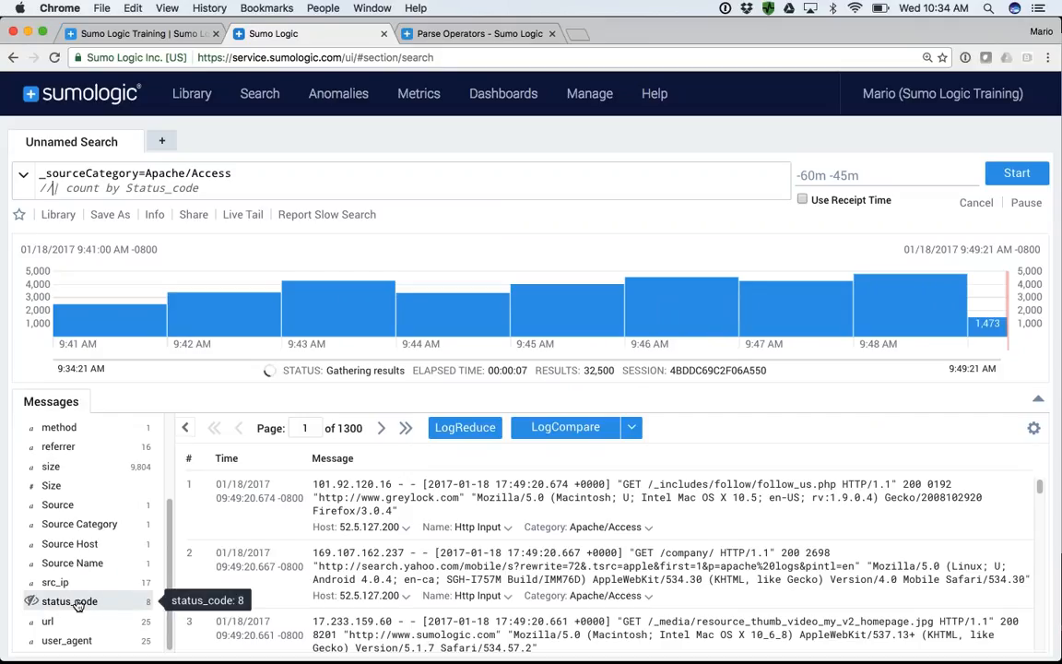
click(77, 603)
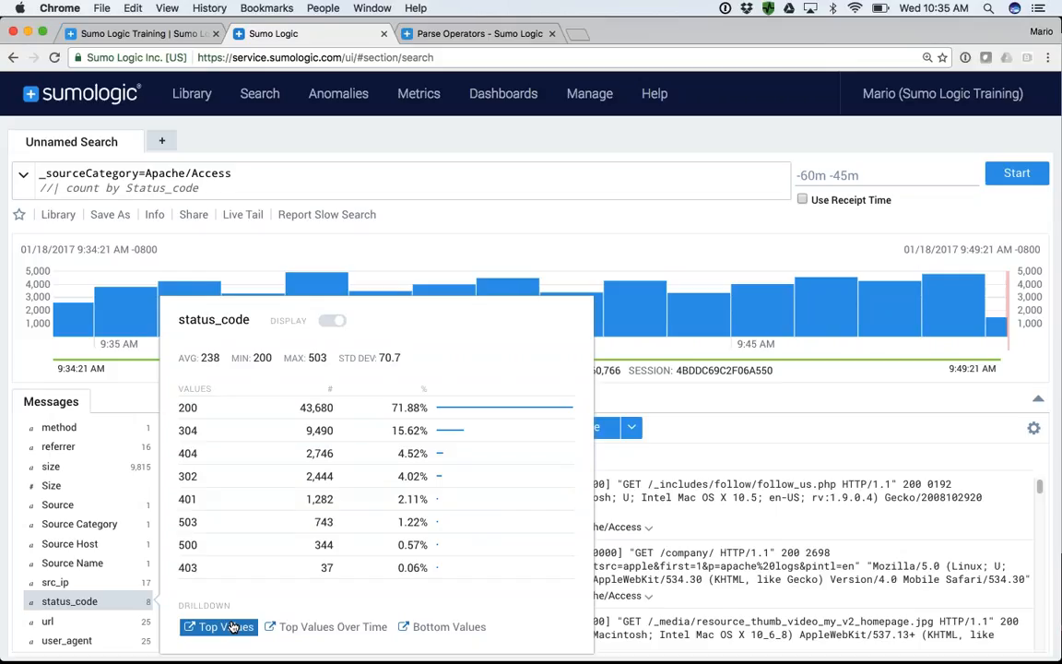
click(229, 193)
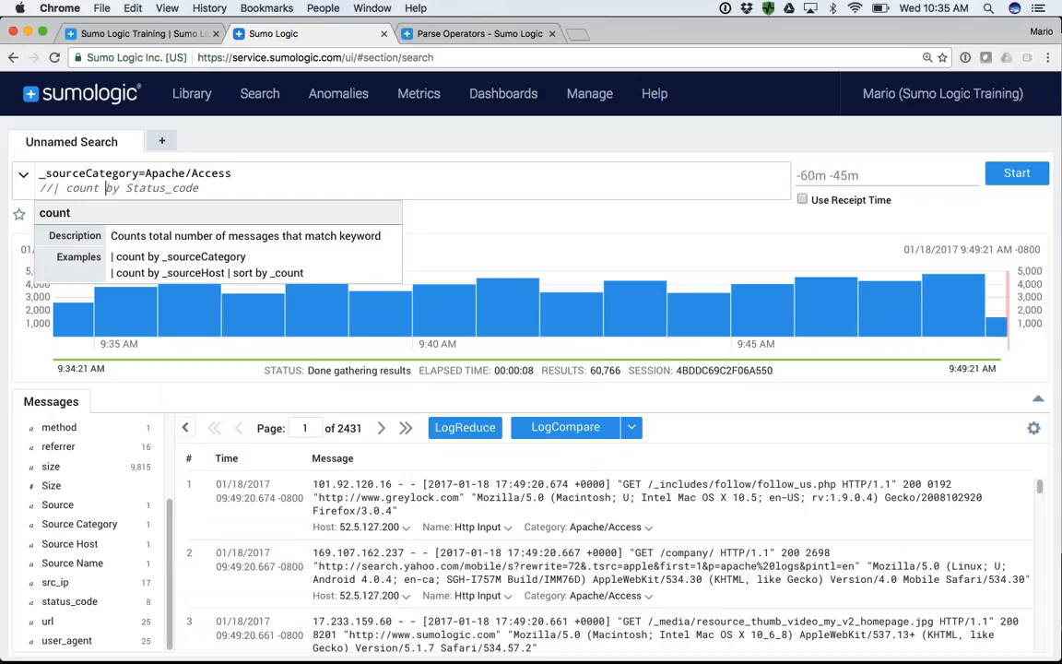
- Uncomment the "count by Status_code" line, rerun the search and examine the count for status code 404
click(39, 188)
key(Delete)
key(Delete)
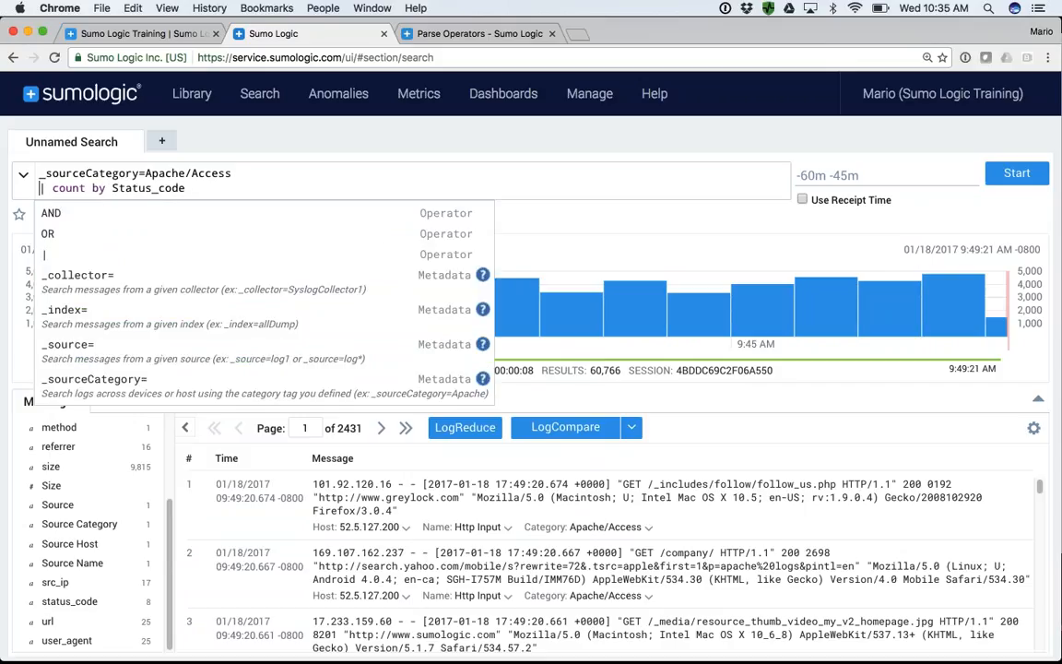
key(Return)
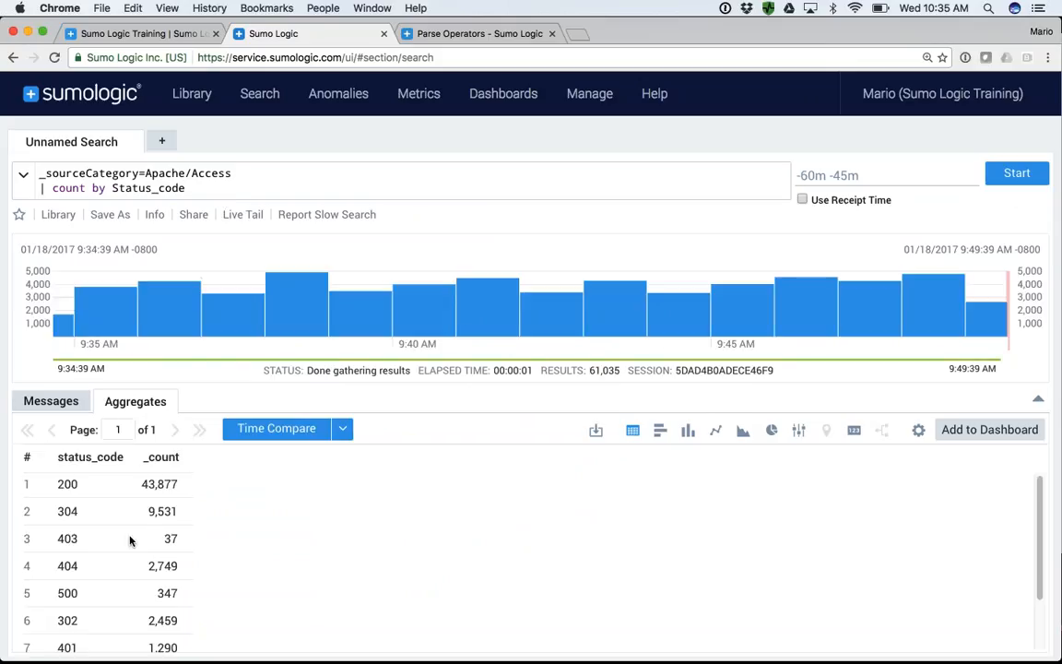
drag(60, 566, 90, 572)
double_click(165, 571)
mouse_move(838, 185)
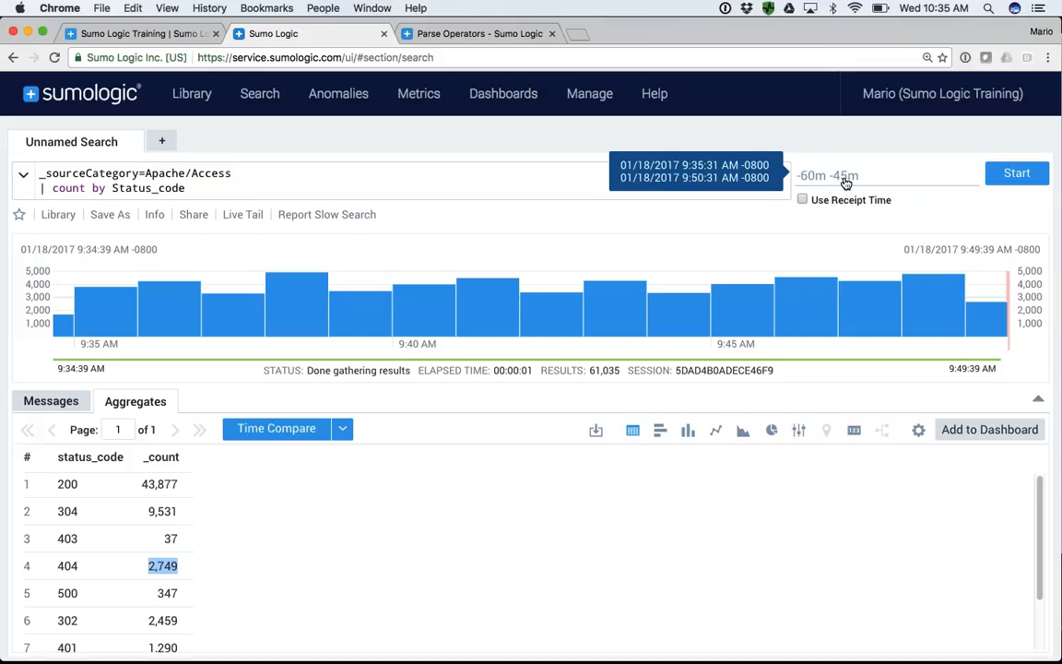
- Add a "| timeslice 1m" line above the count line in the query
click(40, 190)
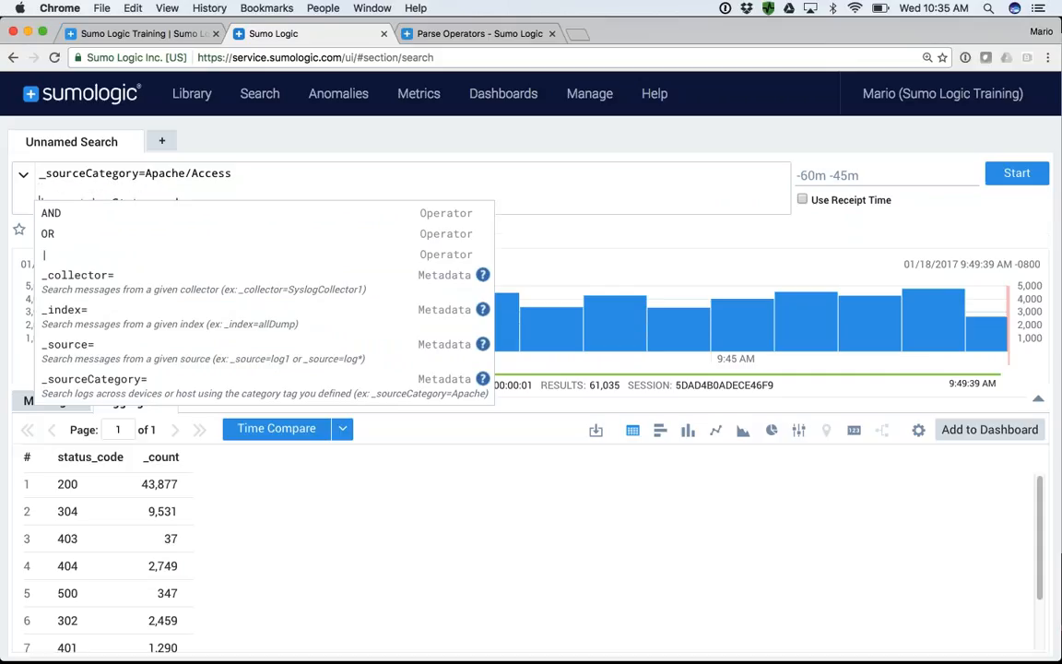
key(Return)
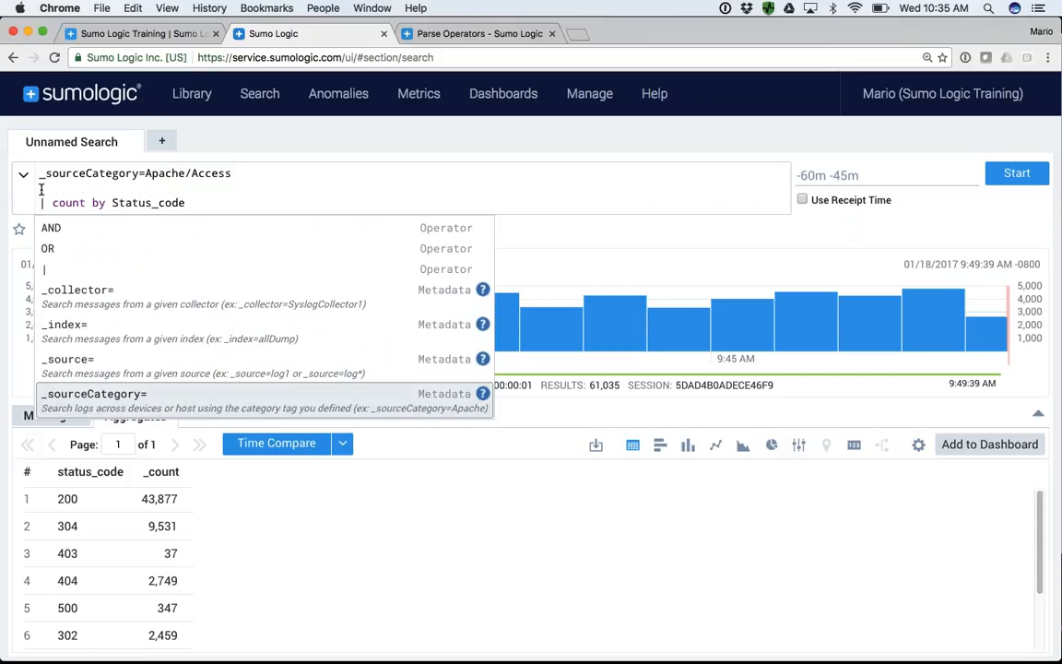
click(42, 190)
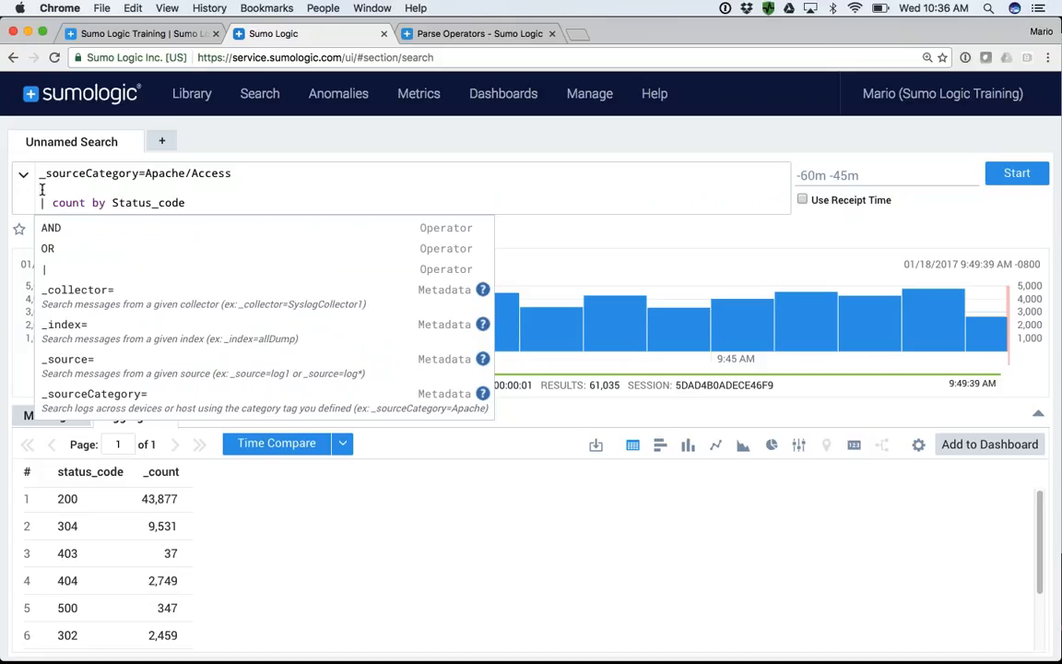
text(| )
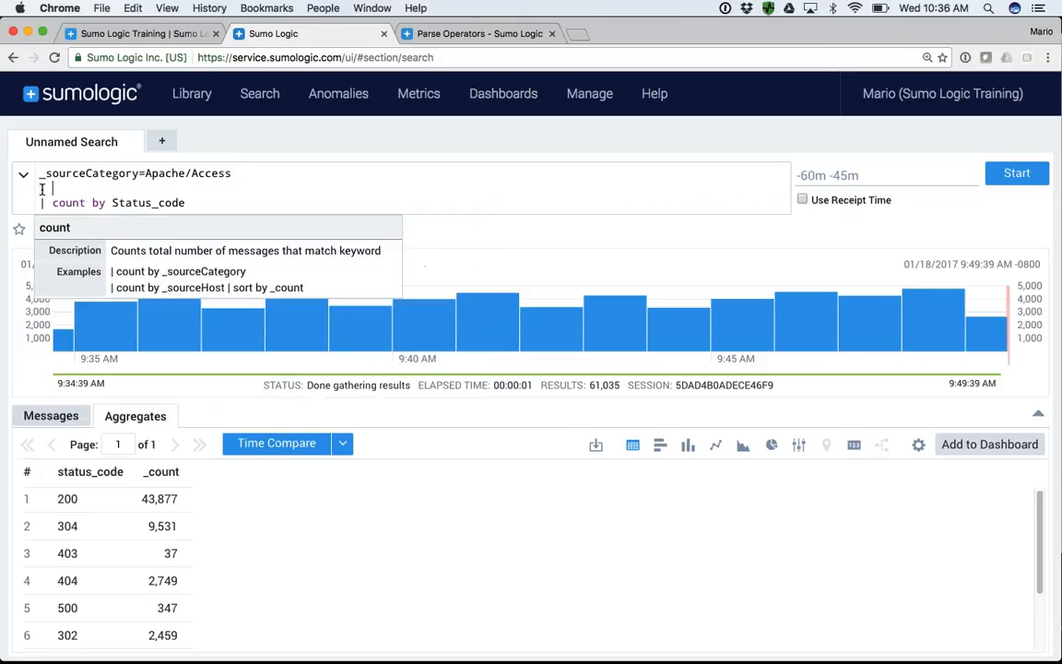
text(timeslice 1m)
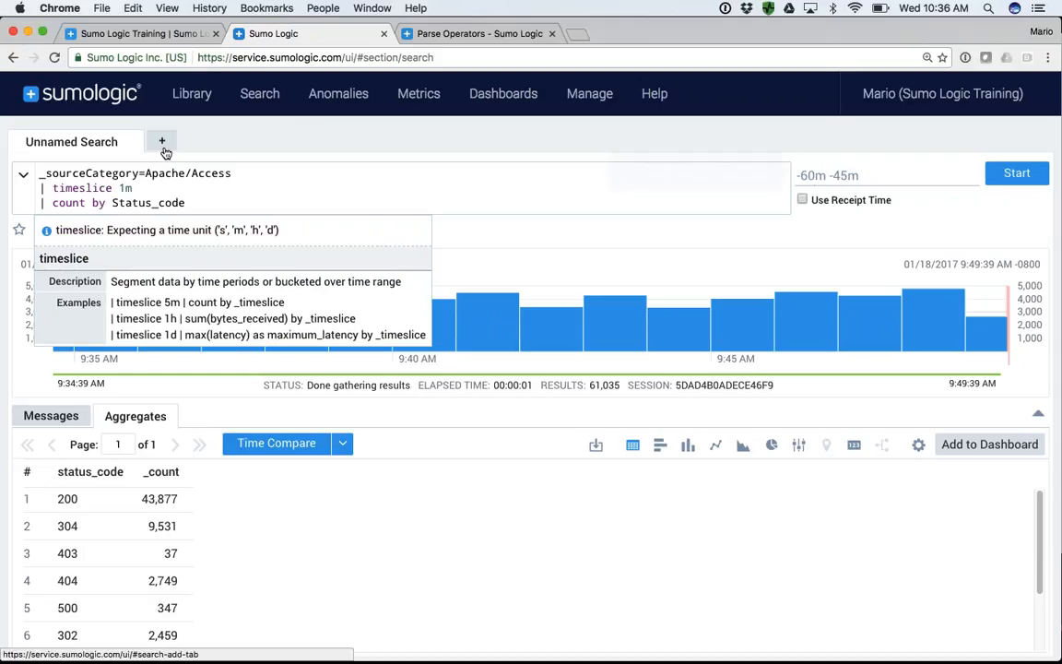
click(125, 192)
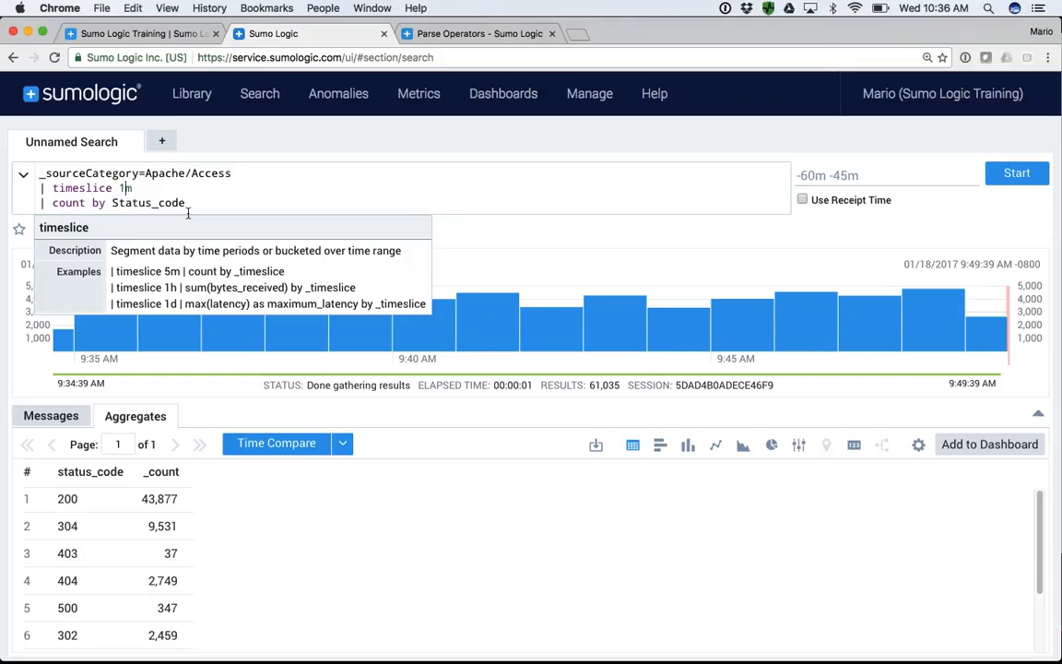
- Add _timeslice before Status_code in the count line's grouping and run the query
double_click(71, 187)
key(ctrl+c)
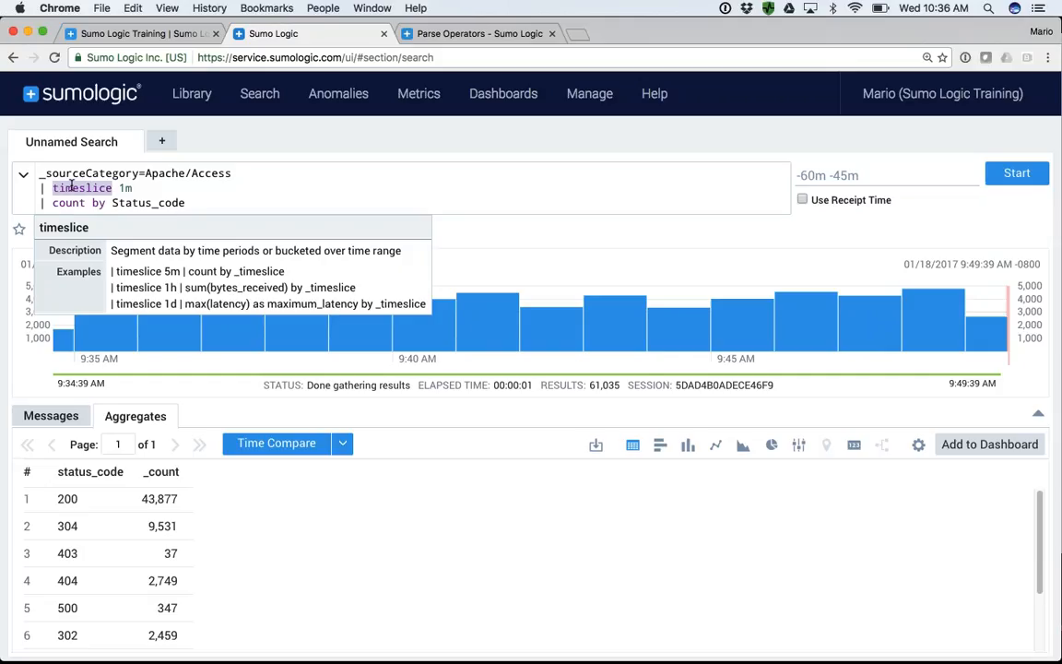
click(114, 202)
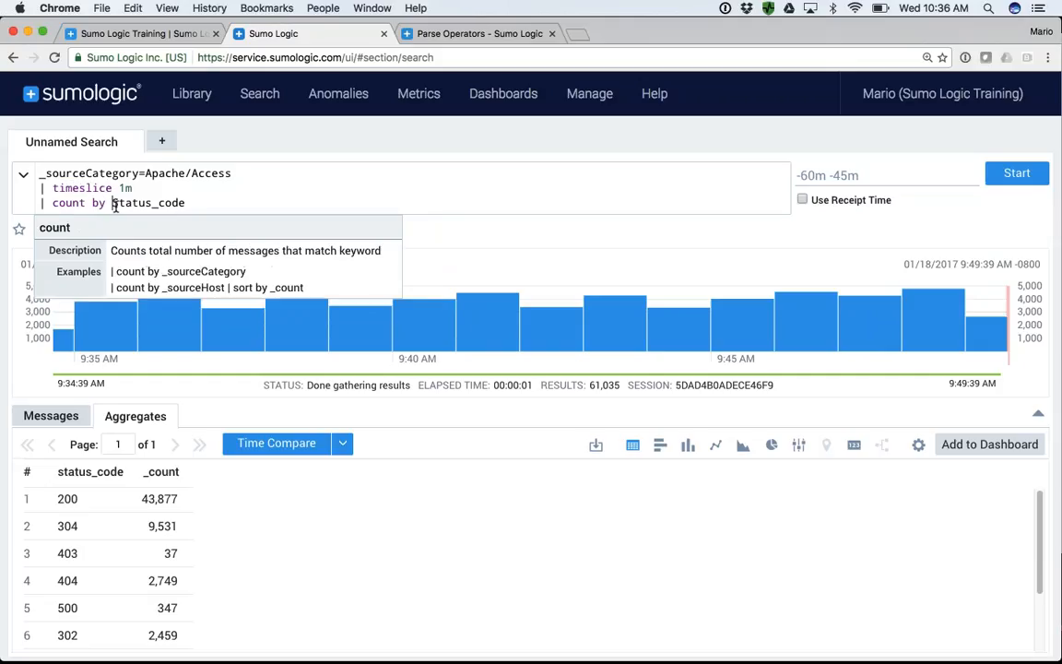
text(_)
key(ctrl+v)
text(,)
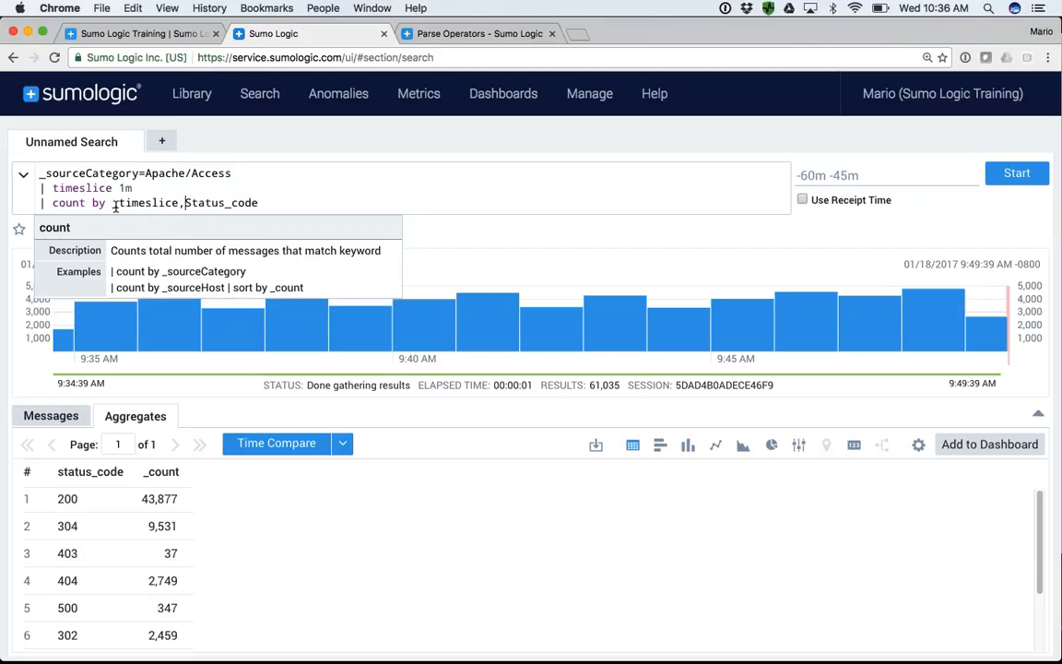
key(Return)
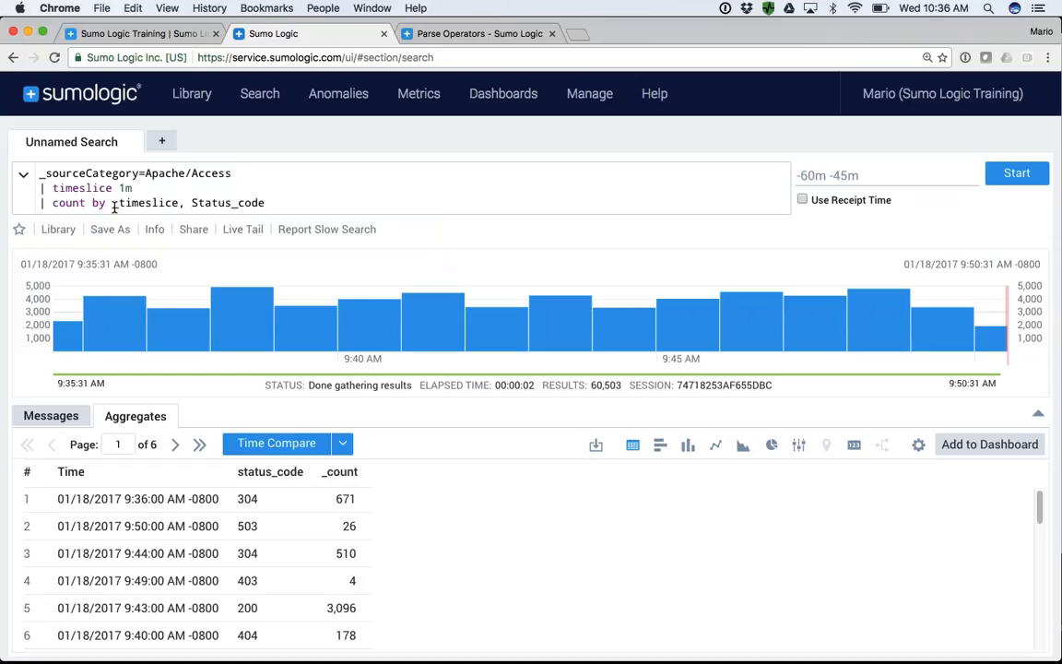
- Examine the time, status_code and count rows in the aggregate results
scroll(233, 510, down, 1)
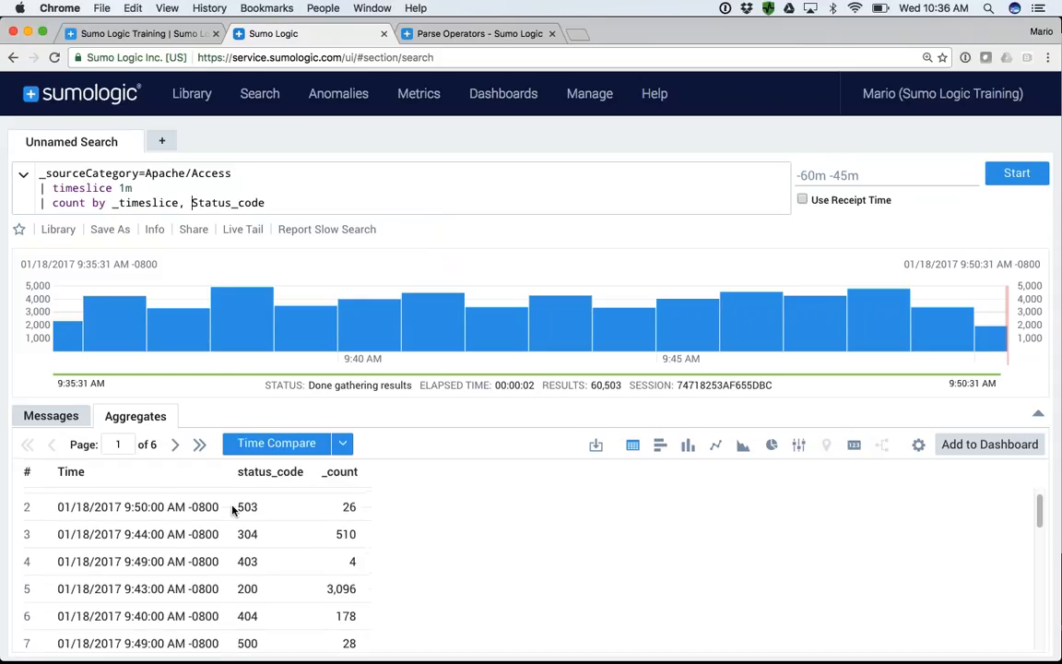
scroll(233, 510, up, 1)
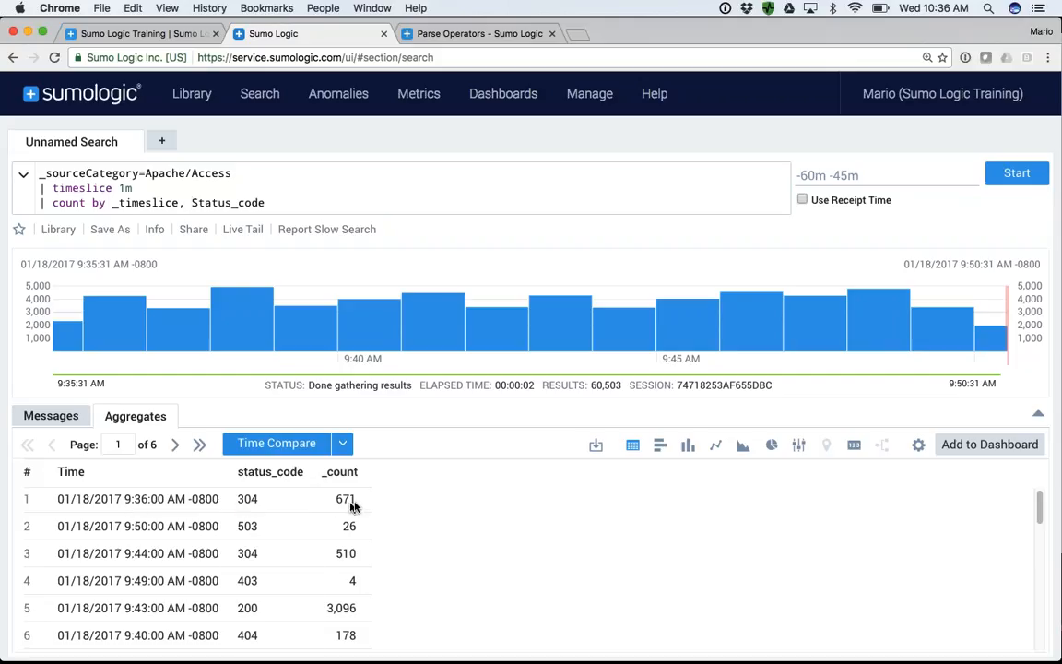
scroll(342, 553, down, 3)
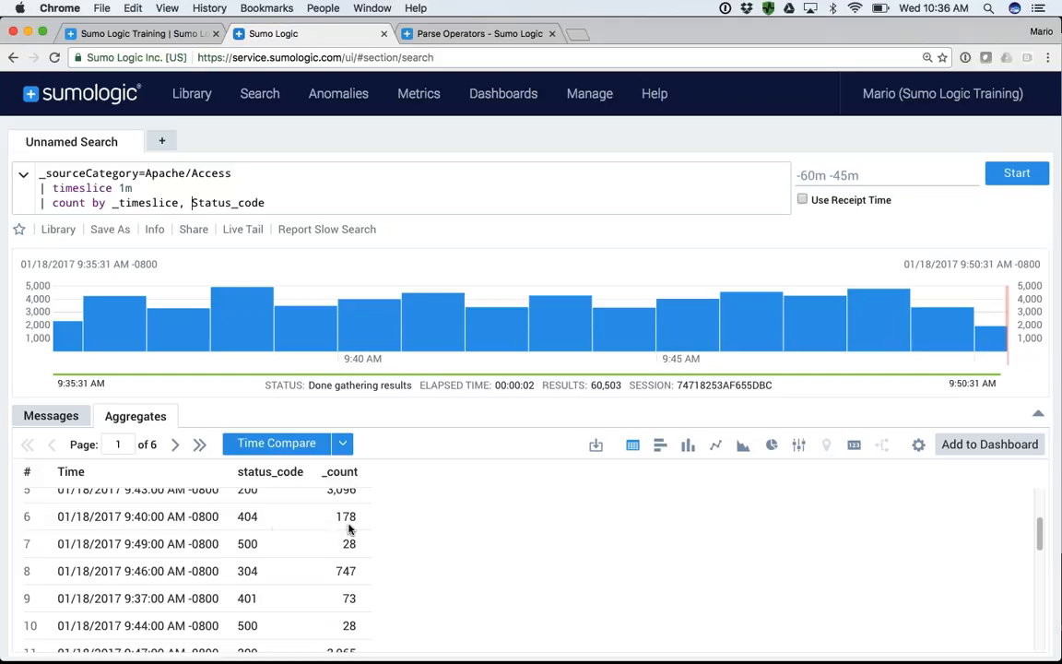
scroll(249, 576, down, 8)
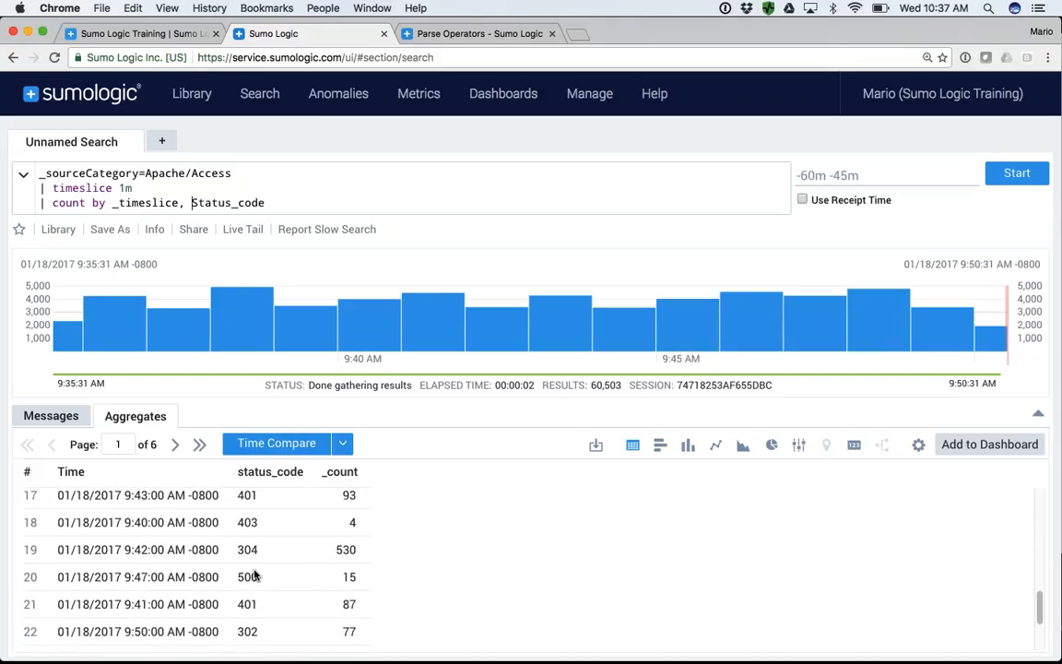
scroll(254, 573, down, 1)
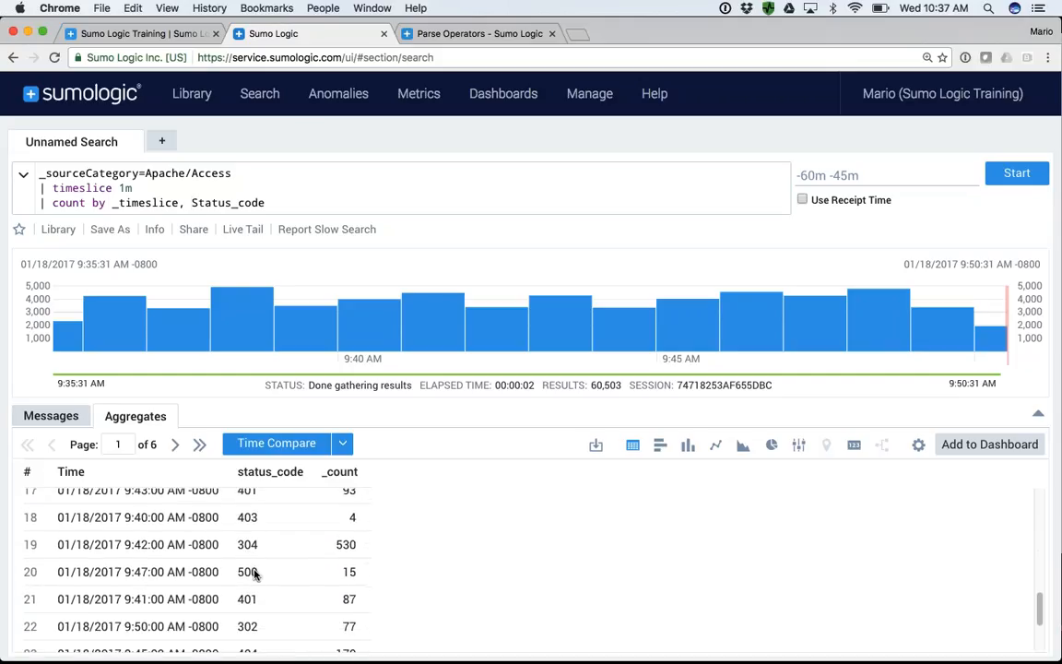
click(270, 202)
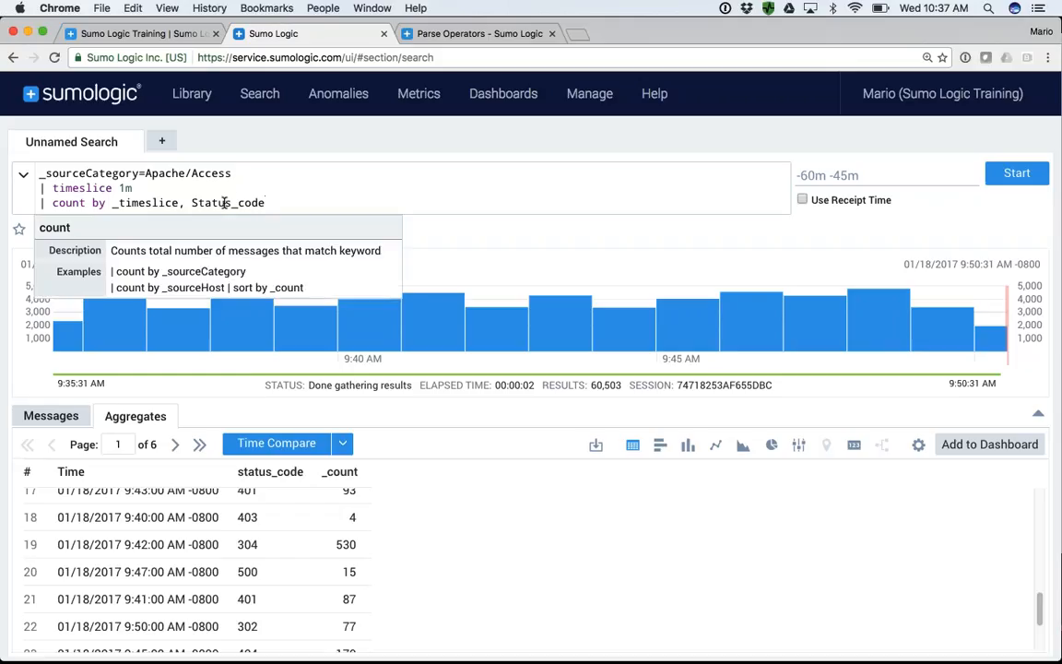
scroll(310, 525, up, 5)
scroll(310, 526, up, 4)
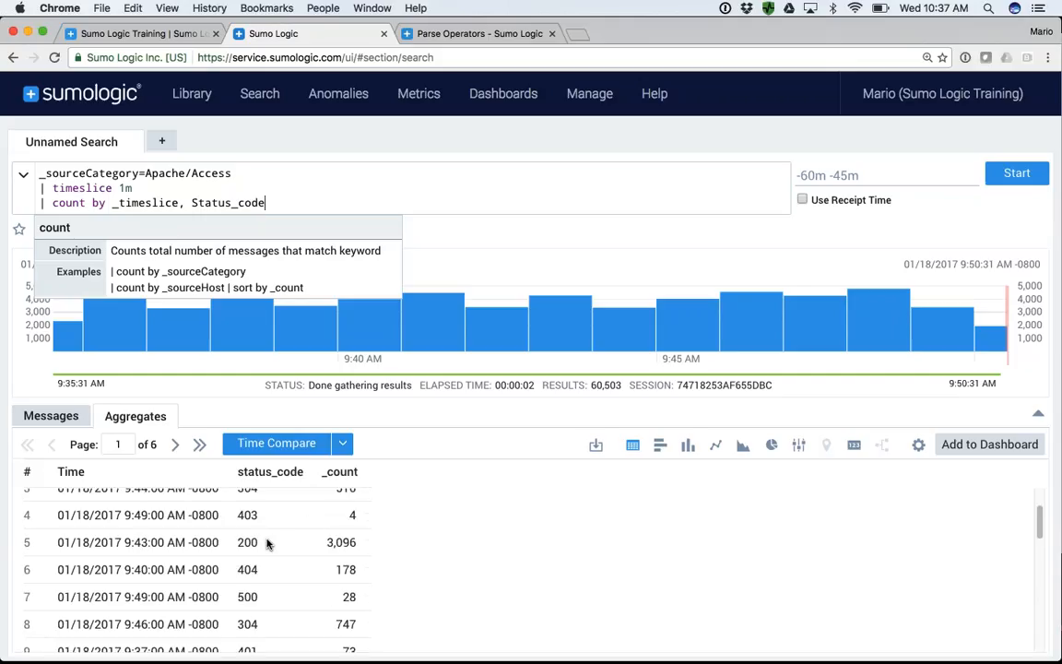
- Append the line "| transpose row _timeslice column status_code" to the query and run it
key(Return)
text(| transpose ro)
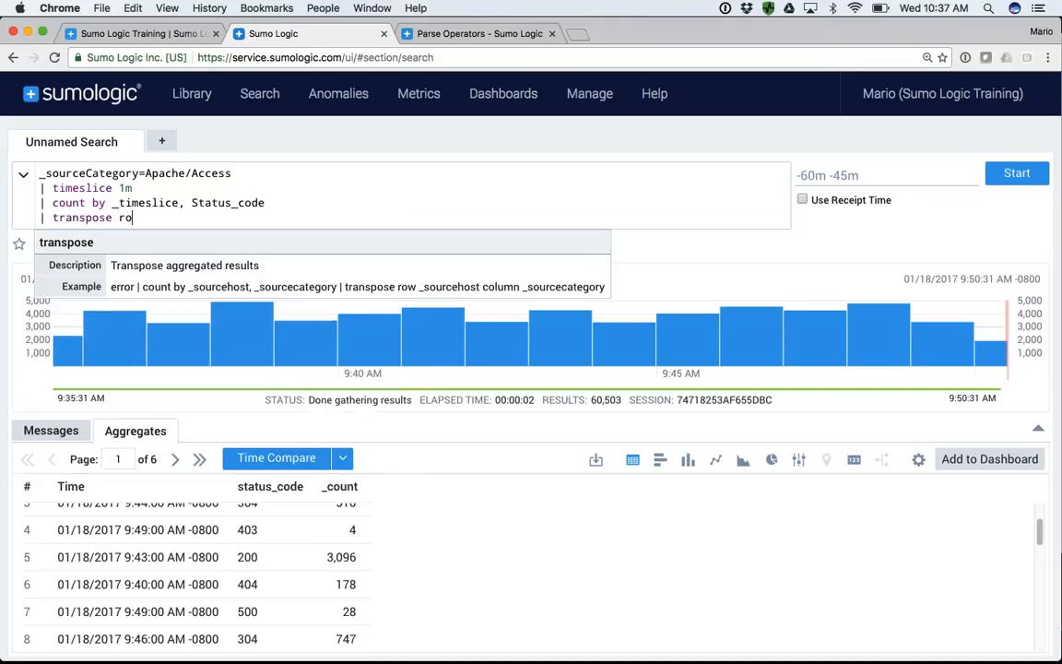
text(w timeslice)
key(alt+Left)
text(_)
key(alt+Right)
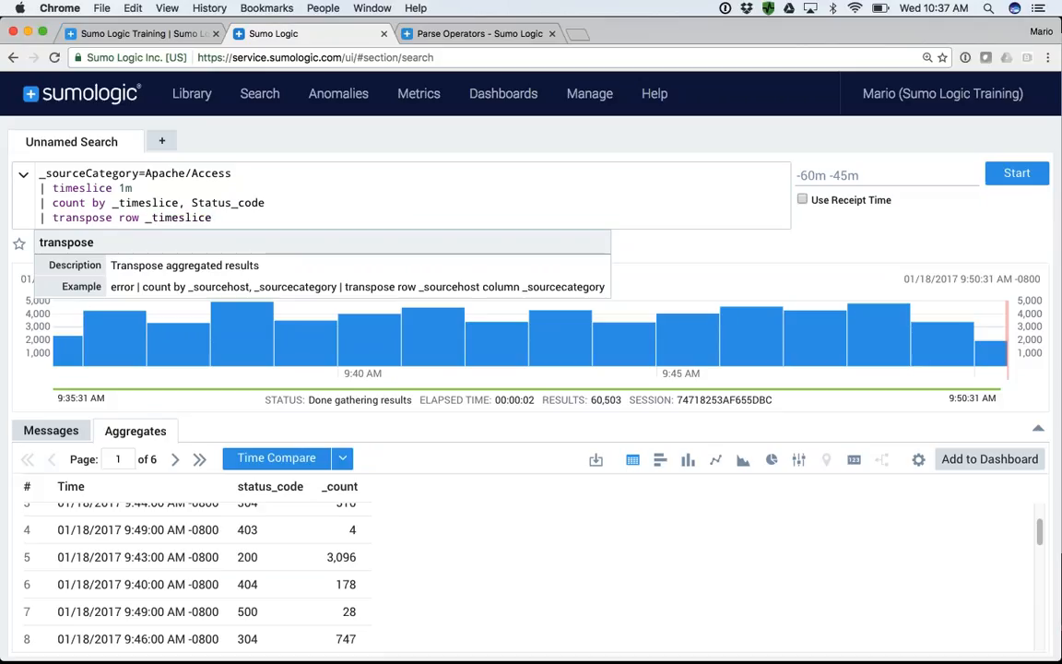
text(column)
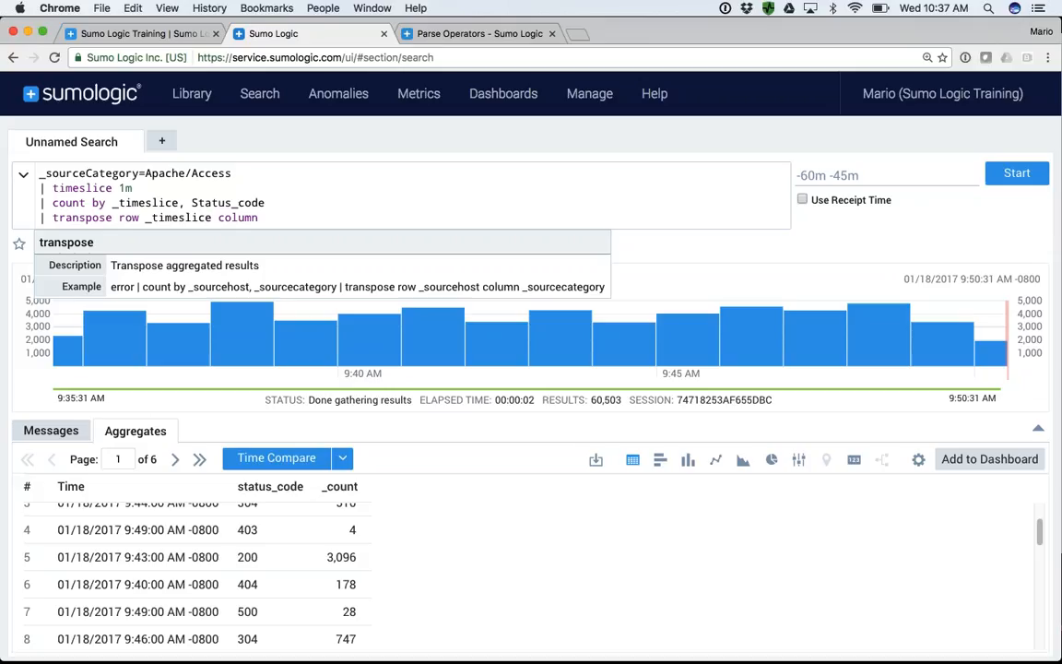
text(status_code)
key(Return)
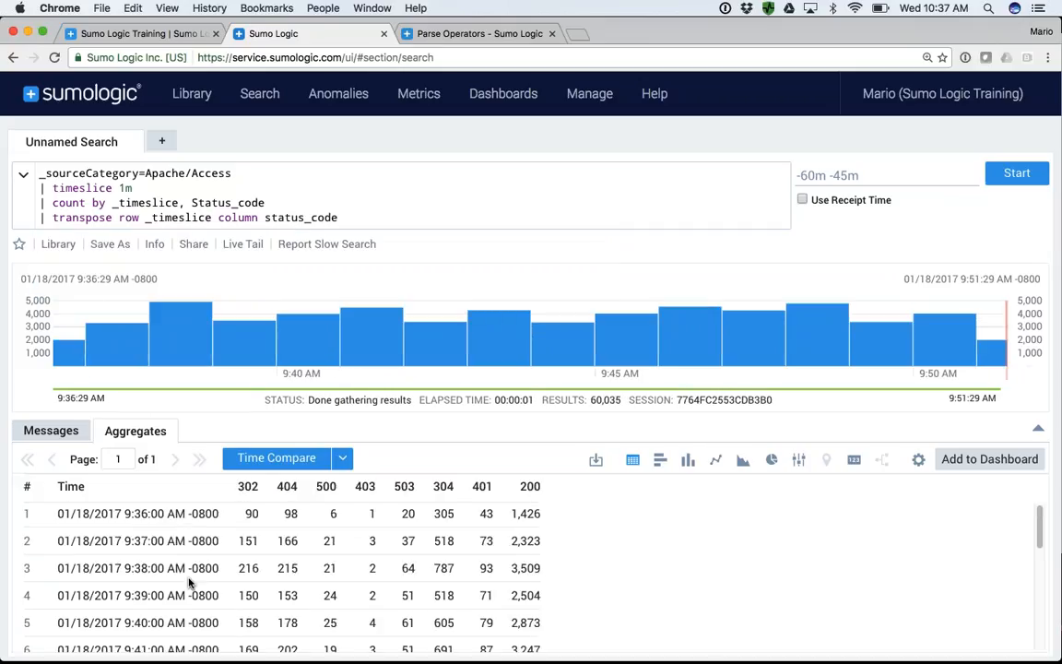
- Enlarge the aggregate results, compare them as column, line and area charts, and settle on the line chart
click(1038, 429)
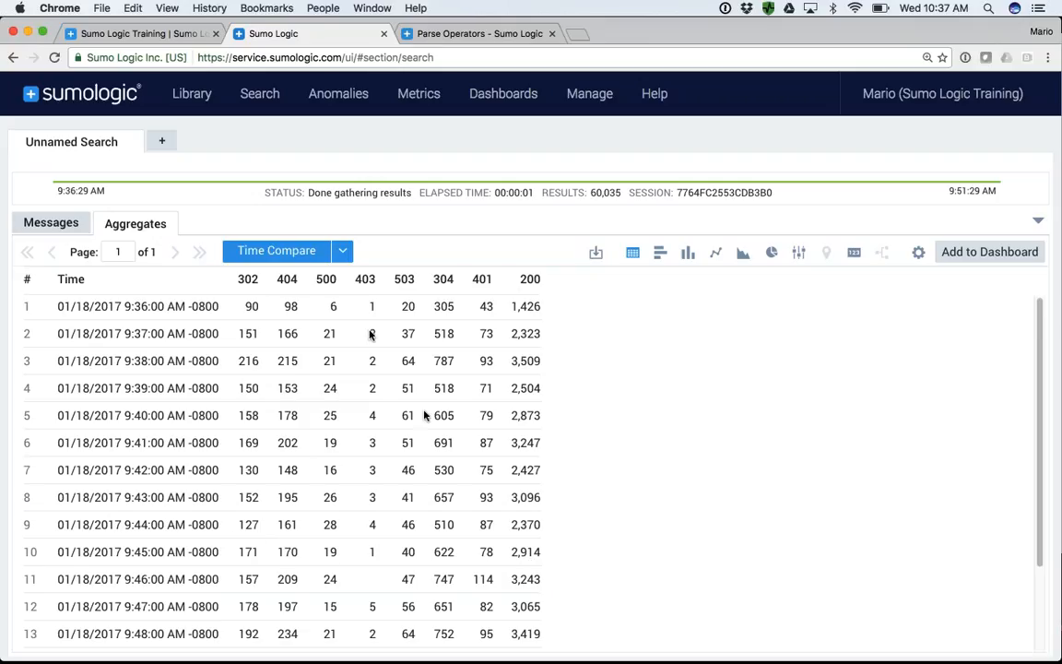
click(687, 259)
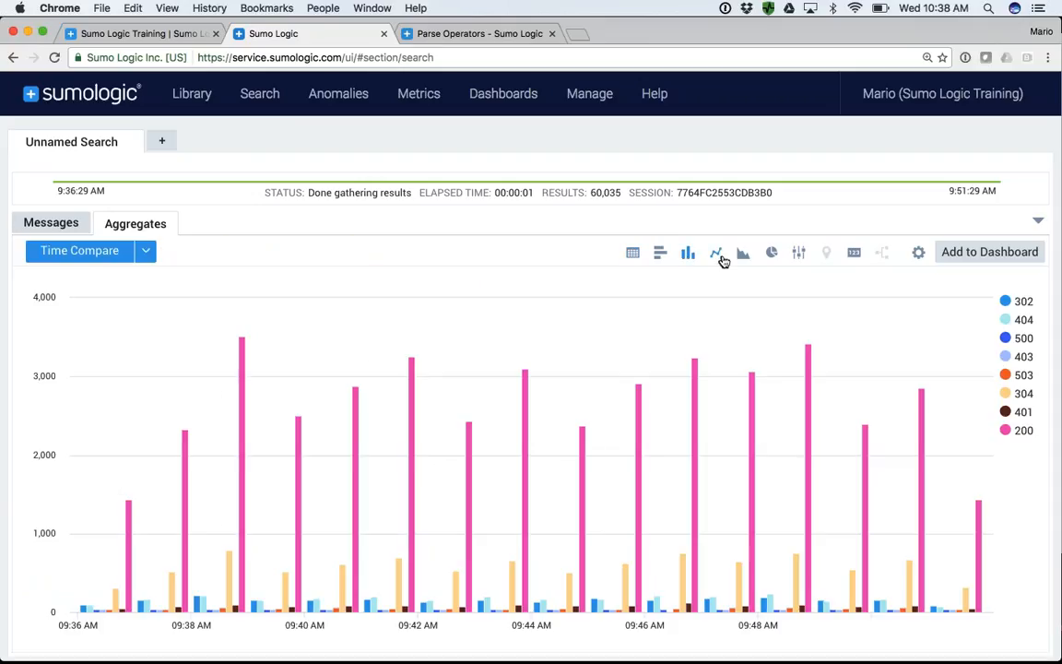
click(717, 258)
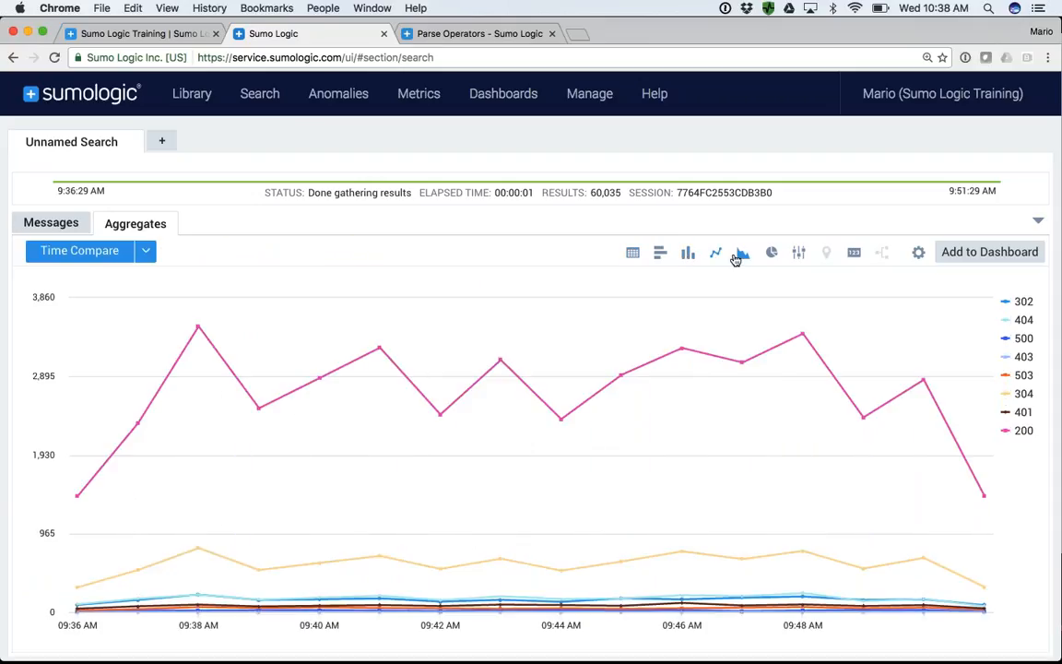
click(744, 257)
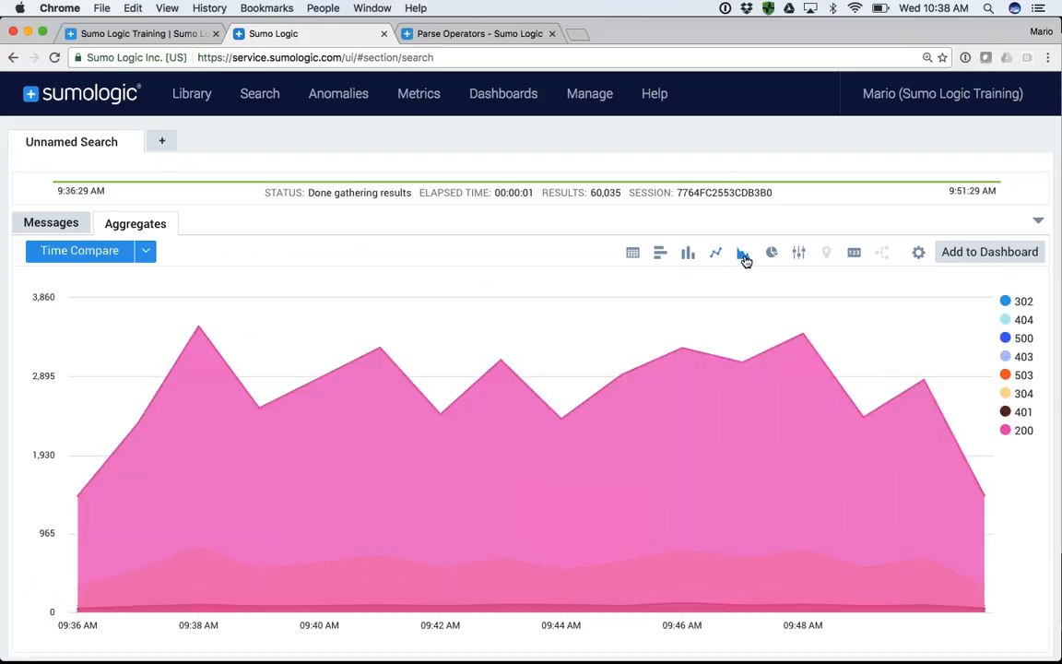
click(715, 257)
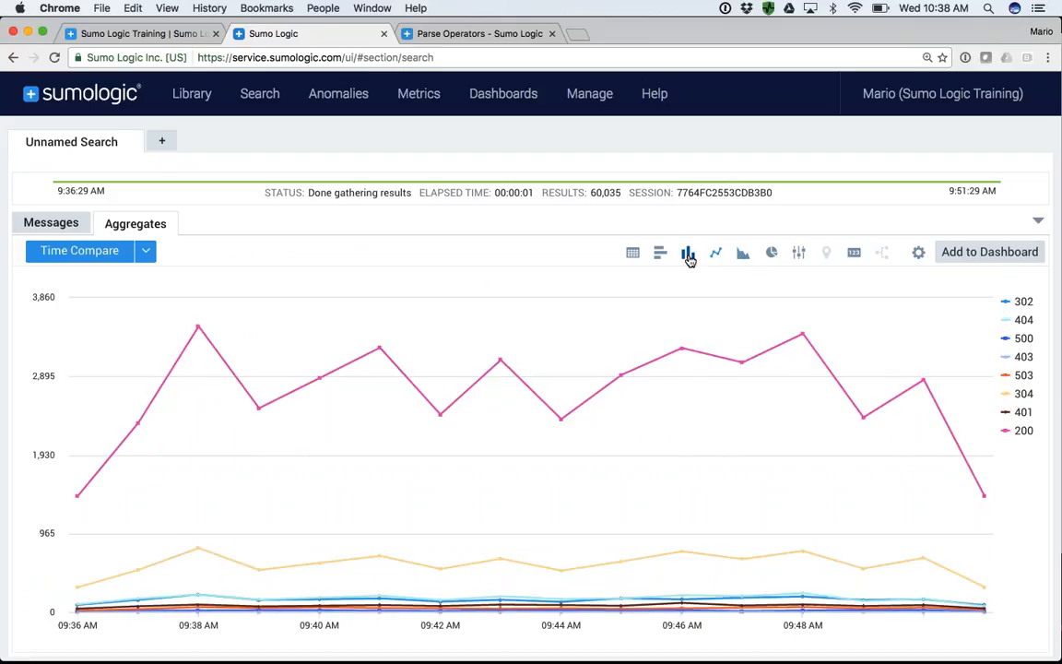
click(688, 257)
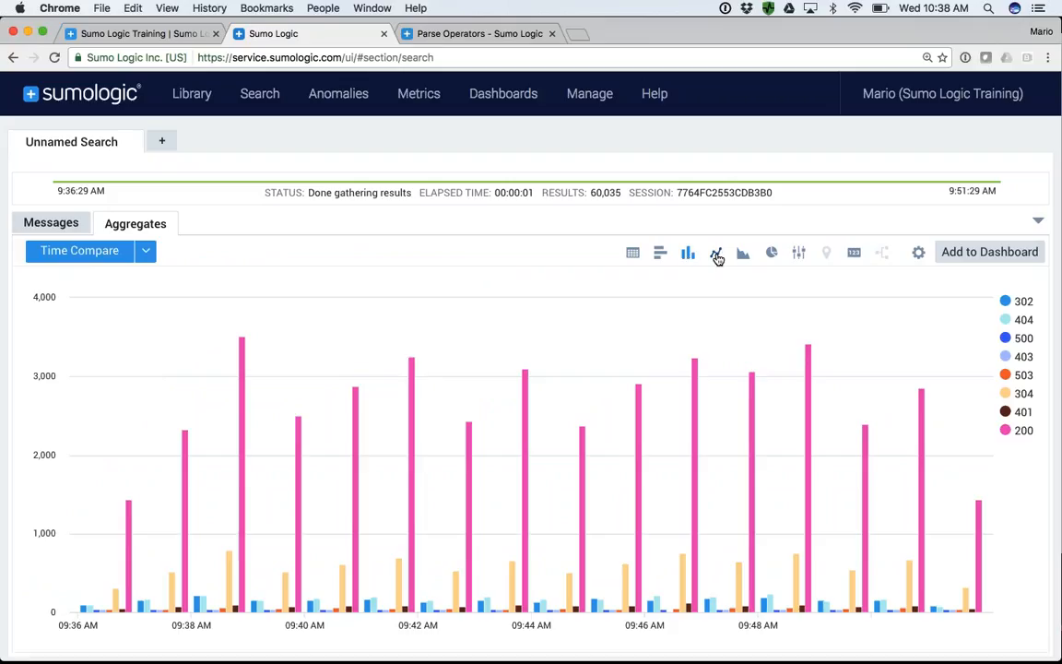
click(715, 255)
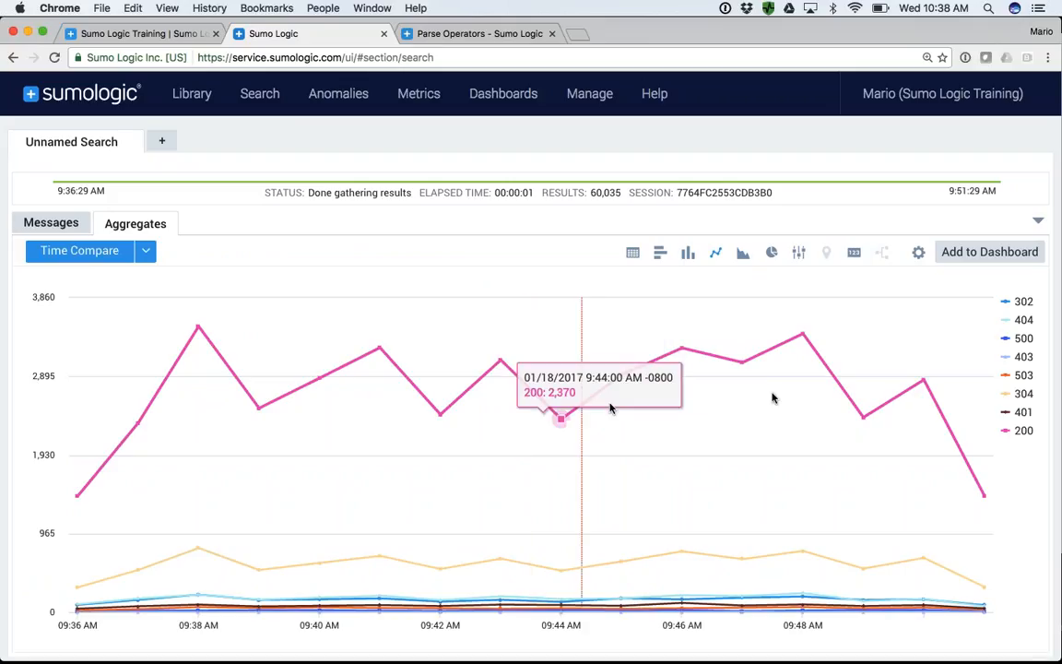
- Hide the 200 and 304 series from the line chart and restore the collapsed query area
click(1021, 433)
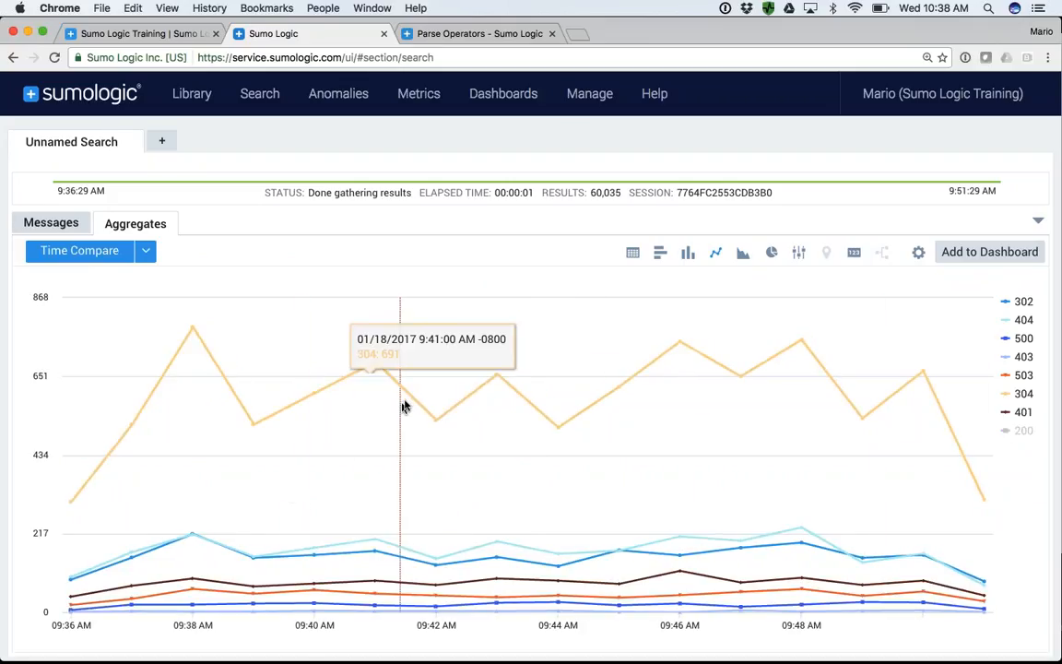
click(1023, 396)
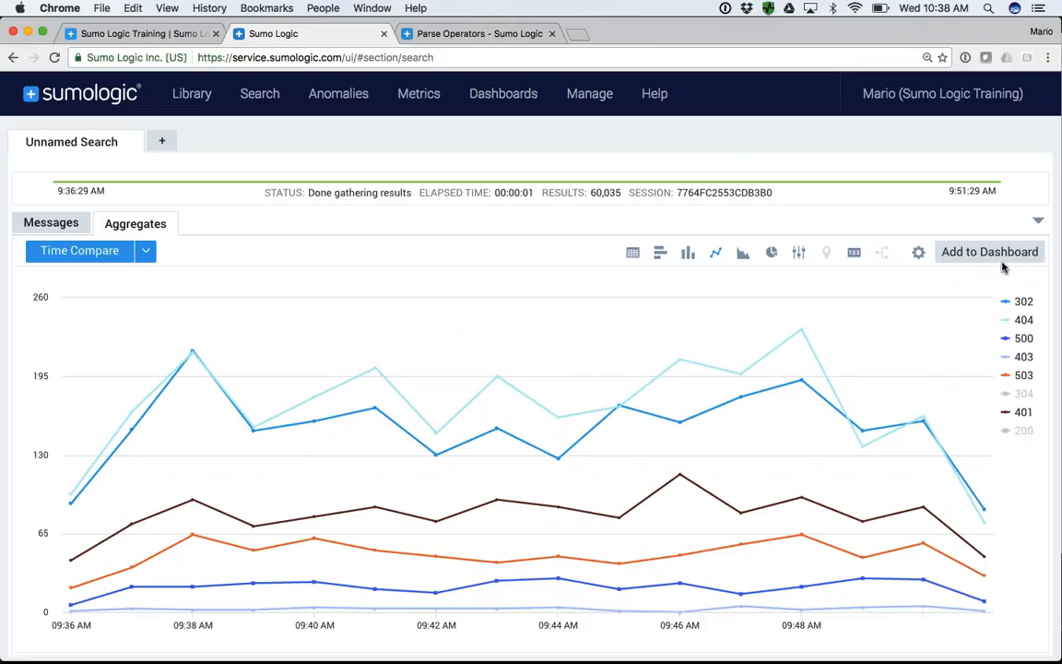
click(1038, 221)
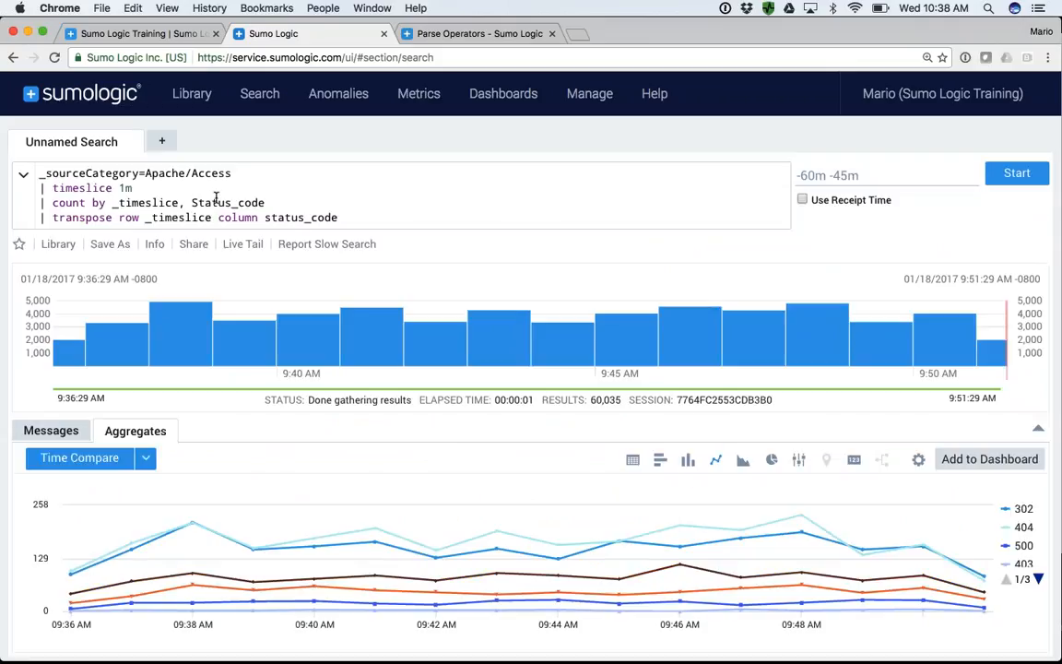
- Insert a where line below the count line with the condition status code 200 or status code 304
click(271, 203)
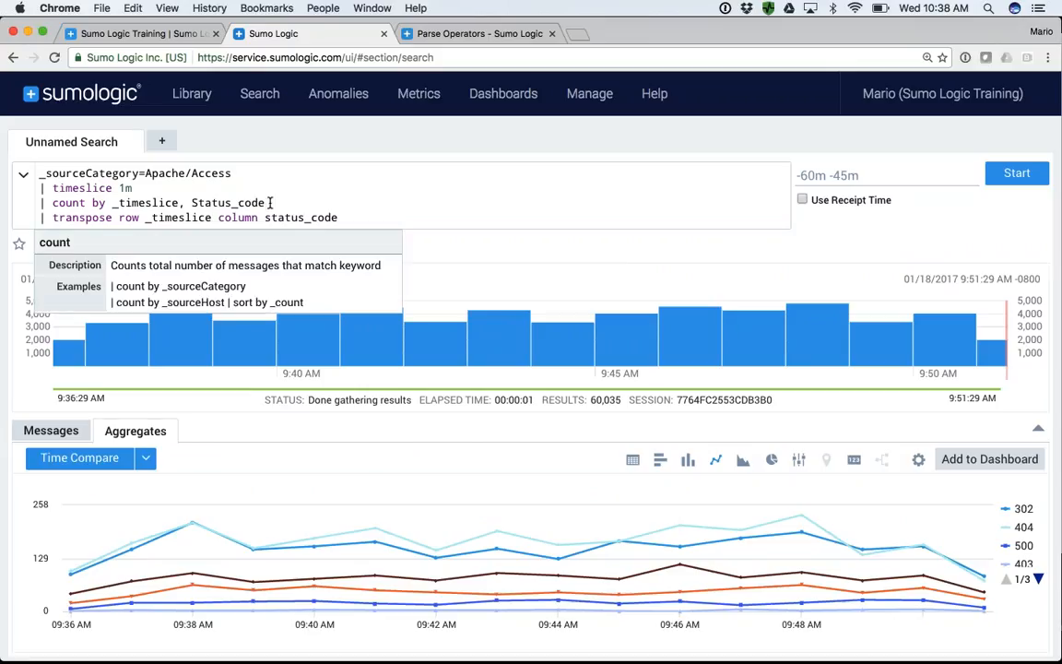
key(Return)
text(| where sttus_code=200 or status_code=304)
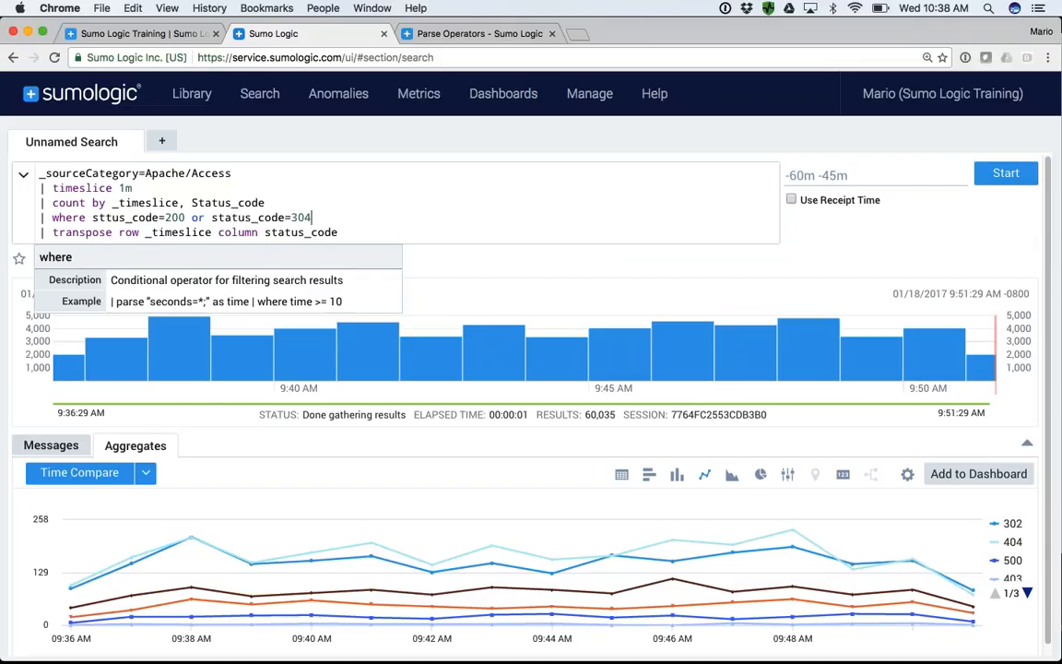
- Correct and negate the where line to read "| where !(status_code=200 or status_code=304)" and run the query
key(alt+Left)
key(alt+Left)
key(alt+Left)
key(alt+Left)
text(a)
text(!()
key(Return)
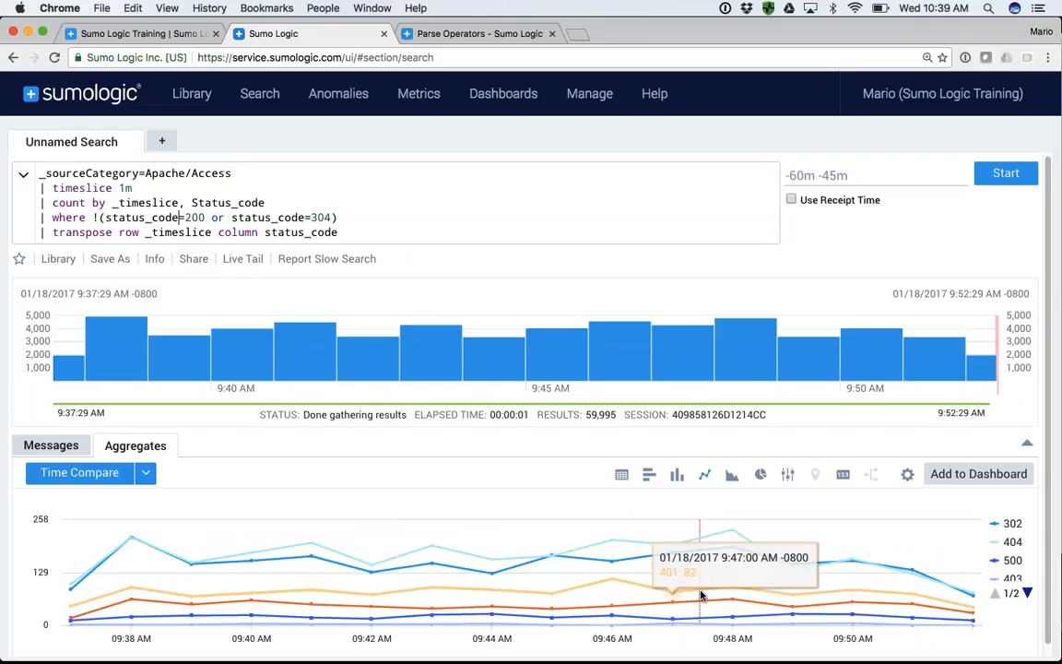
- Show the filtered aggregate results as a column chart
click(677, 476)
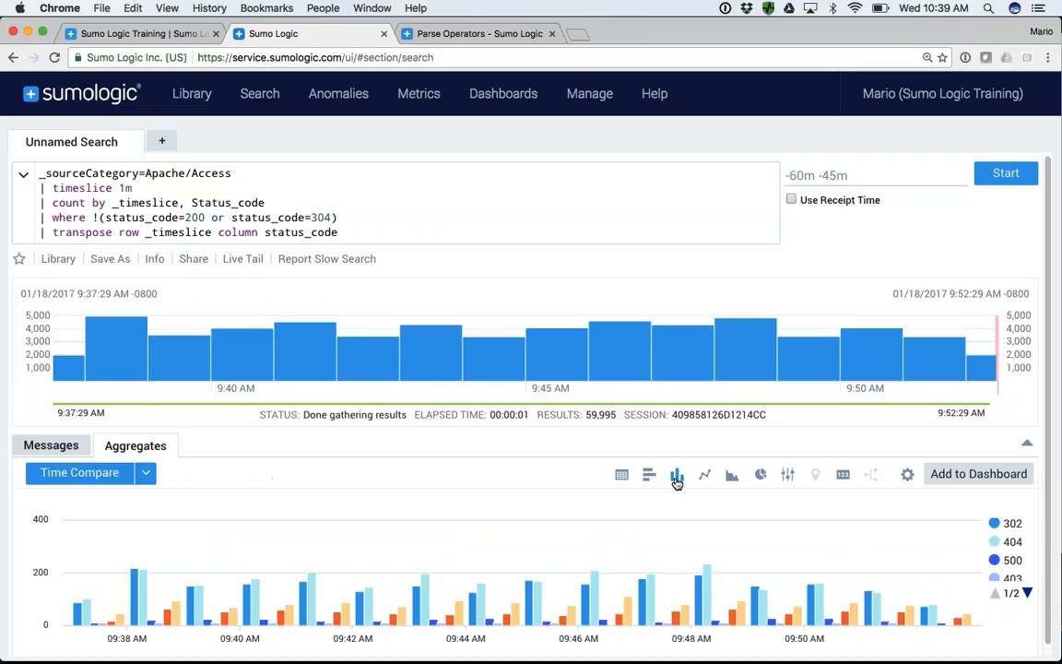
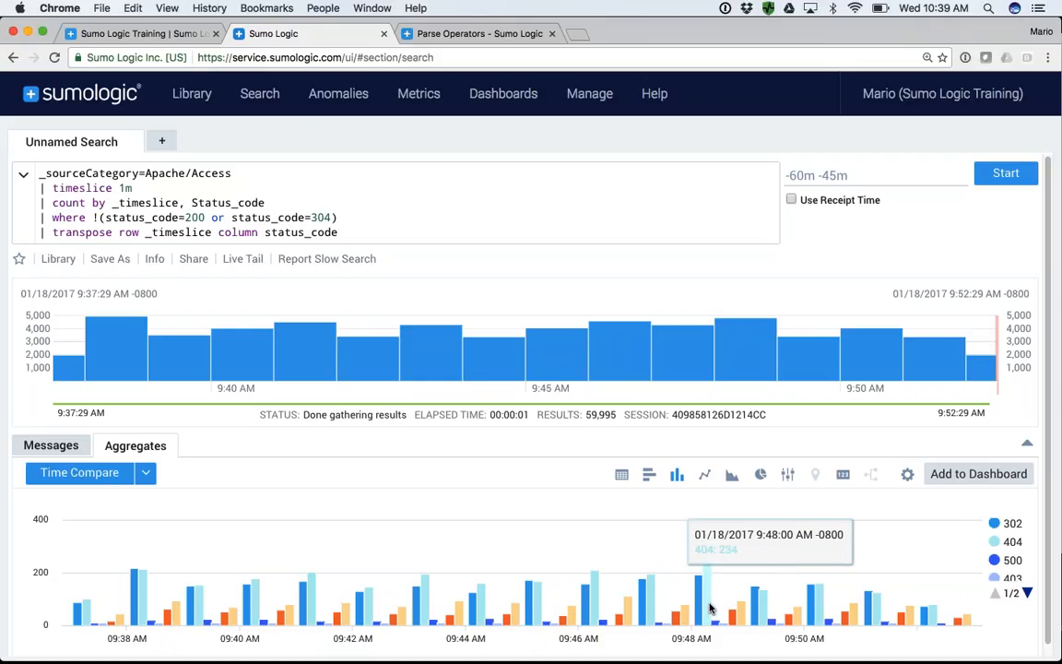
- Change the 404 series to a line chart on the secondary axis and save the series settings
click(907, 476)
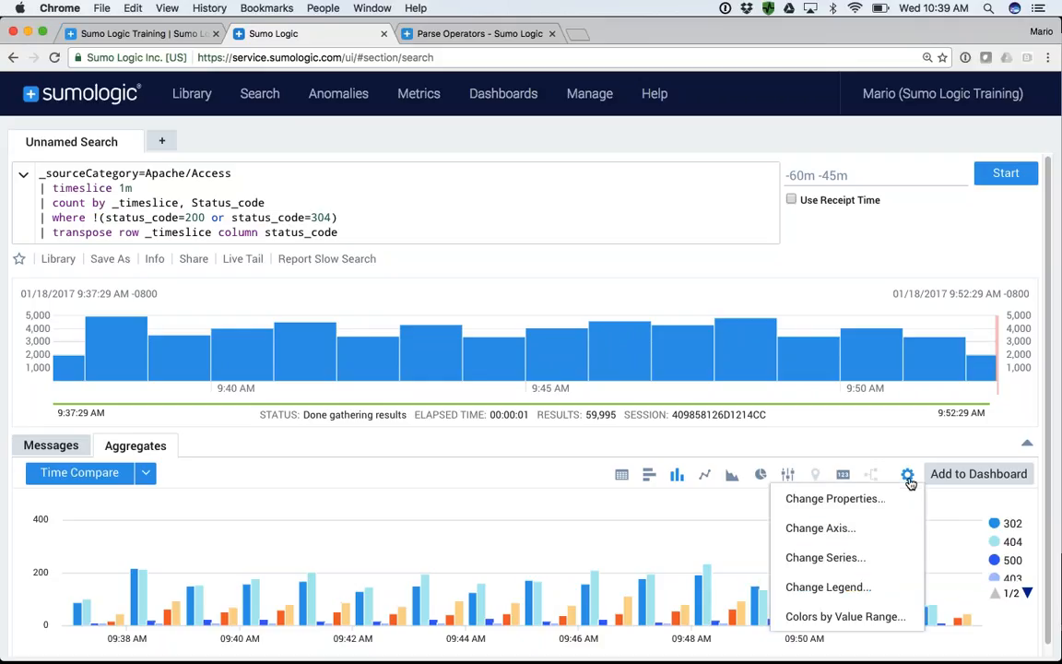
click(844, 559)
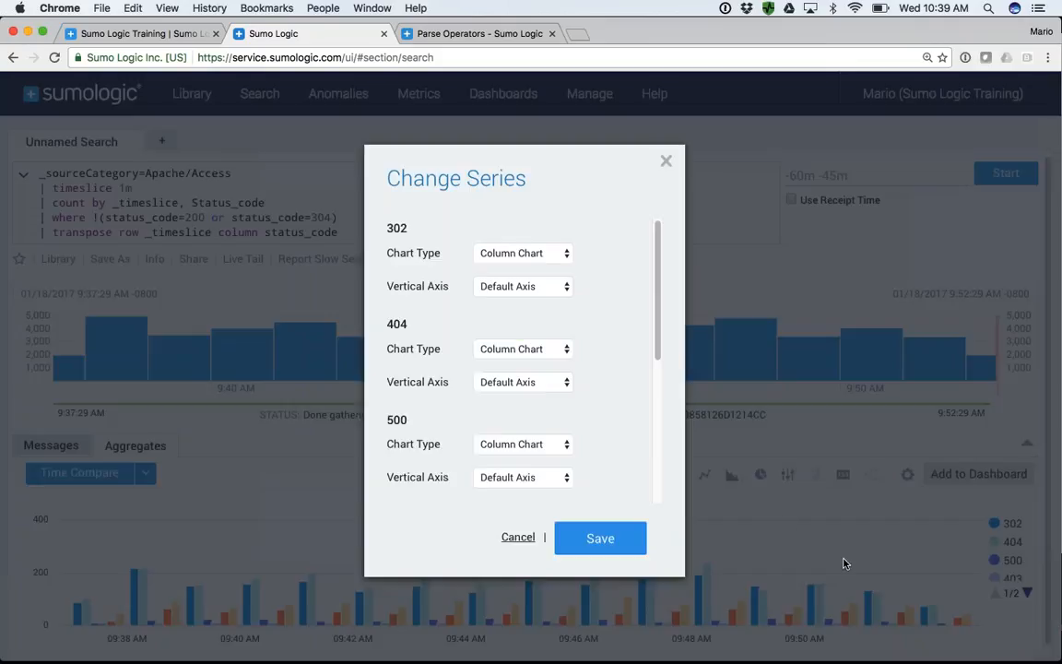
double_click(402, 322)
click(486, 349)
click(498, 361)
click(503, 381)
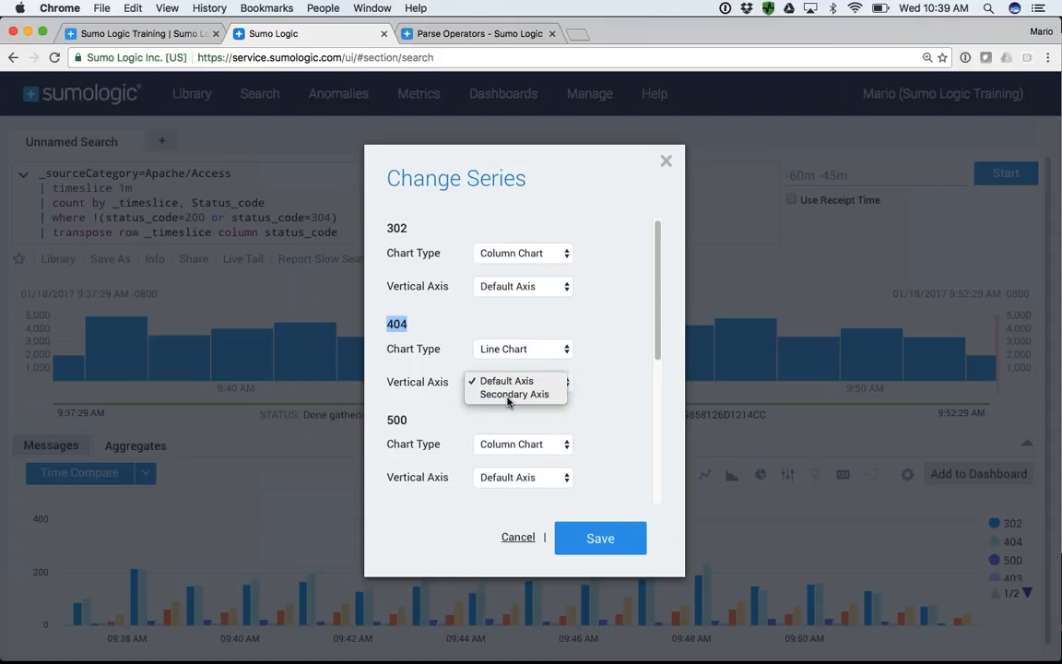
click(505, 394)
click(590, 537)
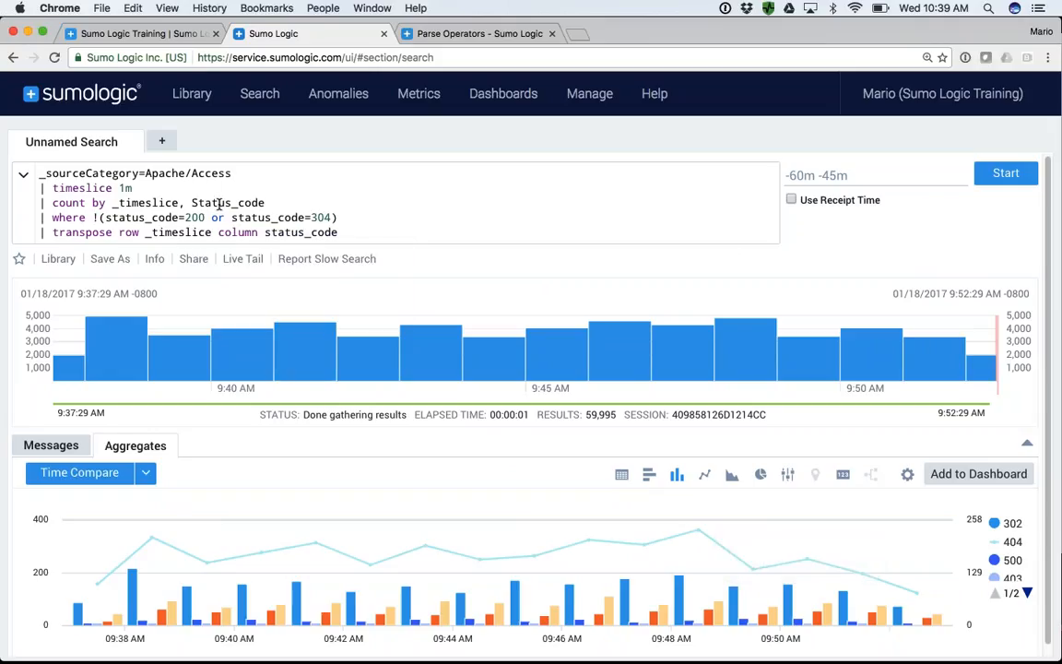
- Review the query by highlighting its opening lines, the transpose operator, the Status_code field and finally the whole query text
drag(38, 175, 59, 201)
click(57, 202)
click(74, 232)
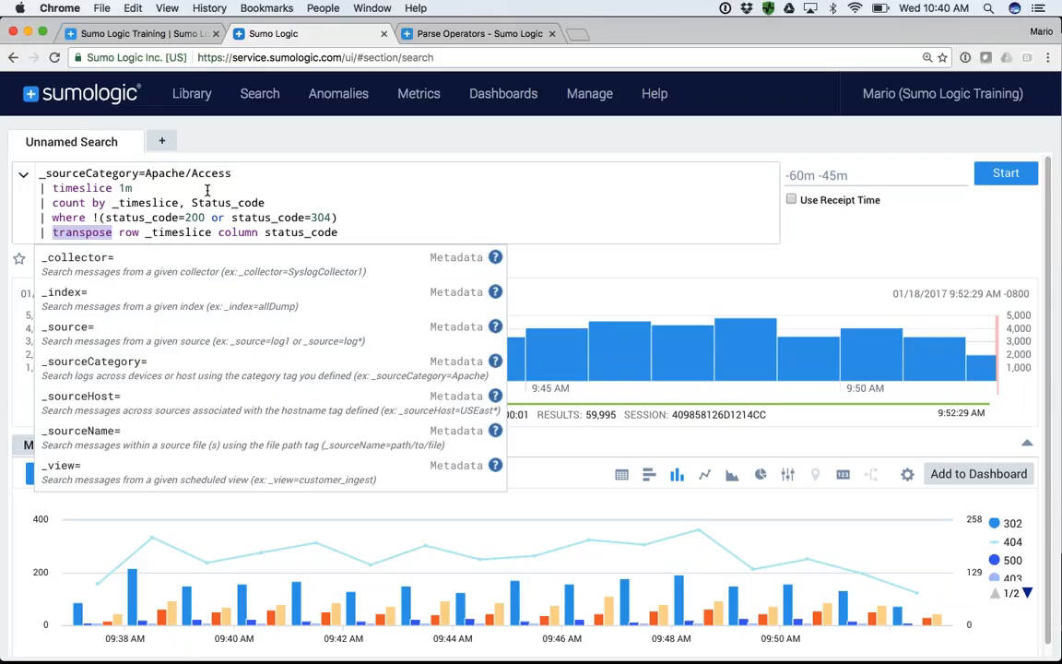
double_click(220, 201)
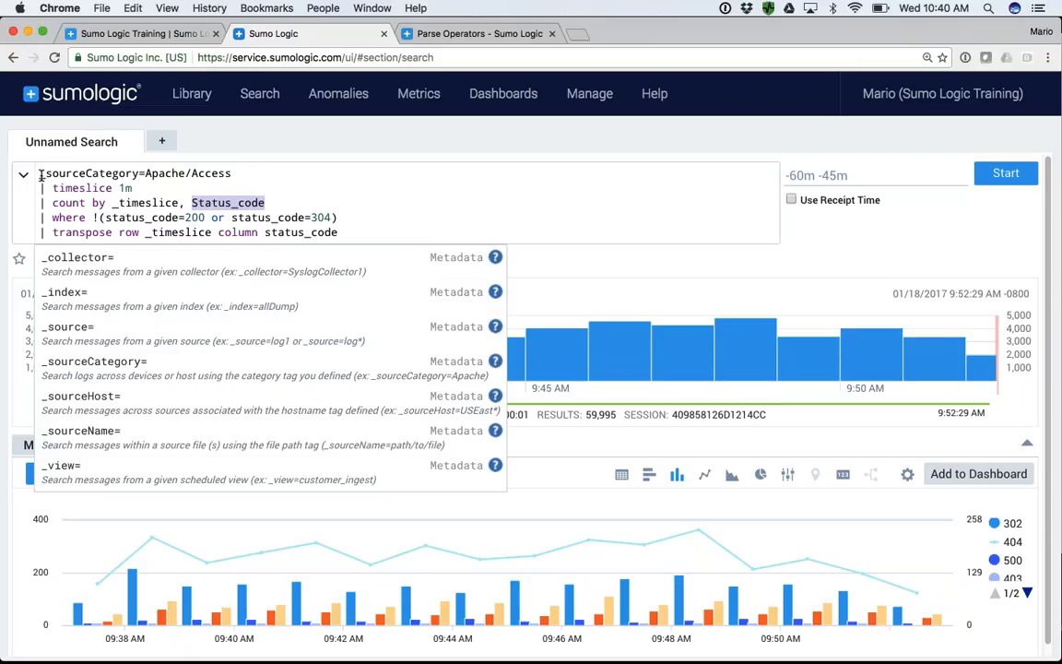
drag(38, 173, 342, 235)
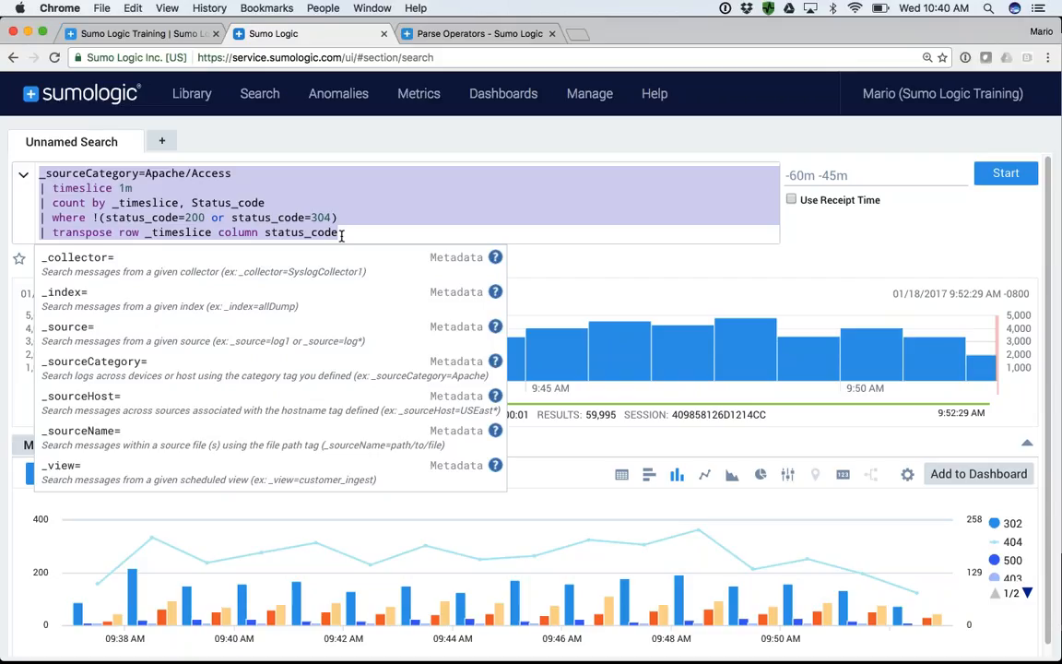
click(838, 262)
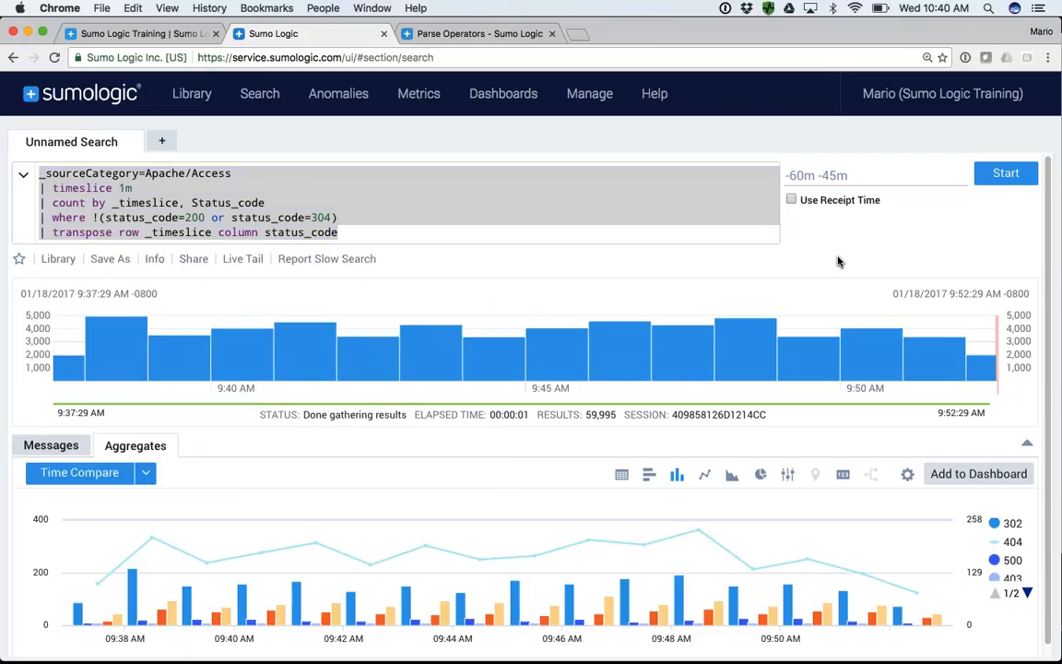
- Open the saved search 1 GEO LOOKUP Example from the personal Training Queries folder in the library
mouse_move(519, 586)
click(195, 99)
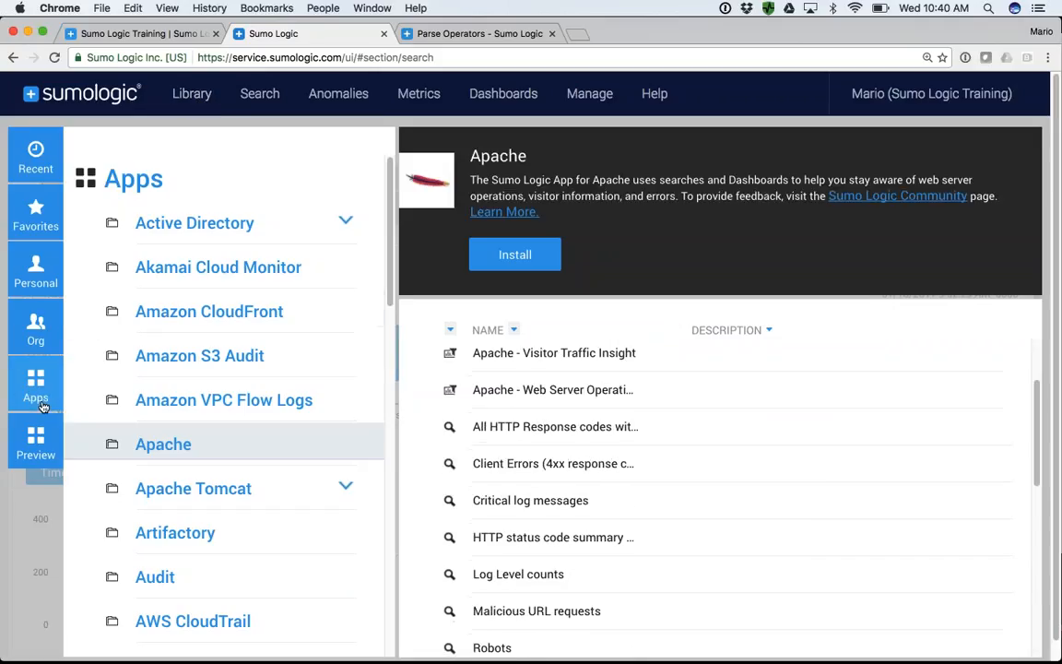
click(35, 274)
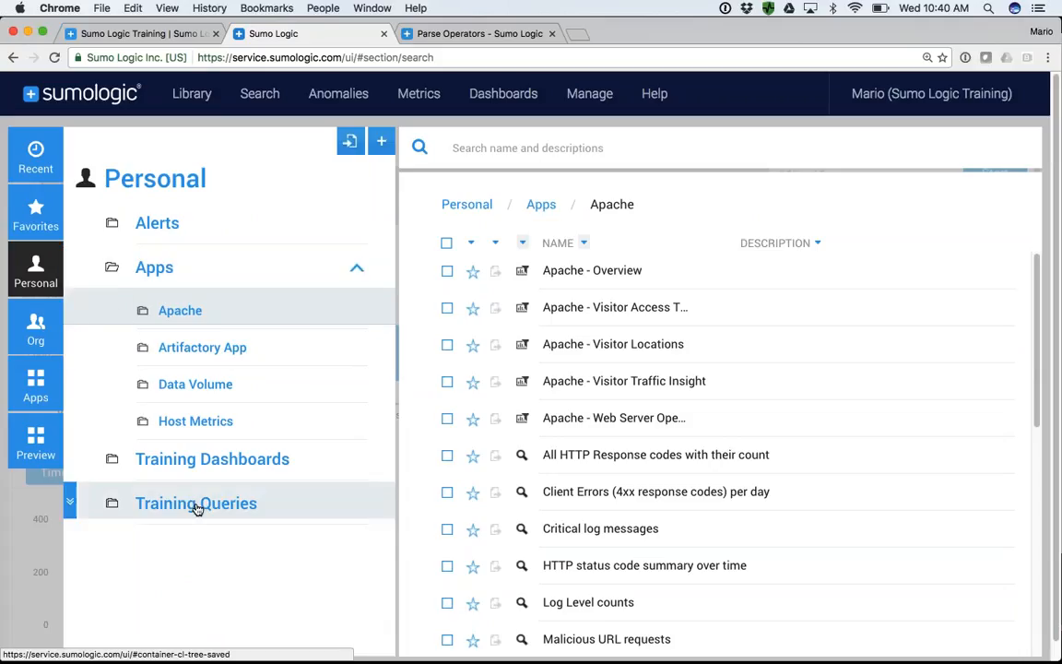
click(138, 172)
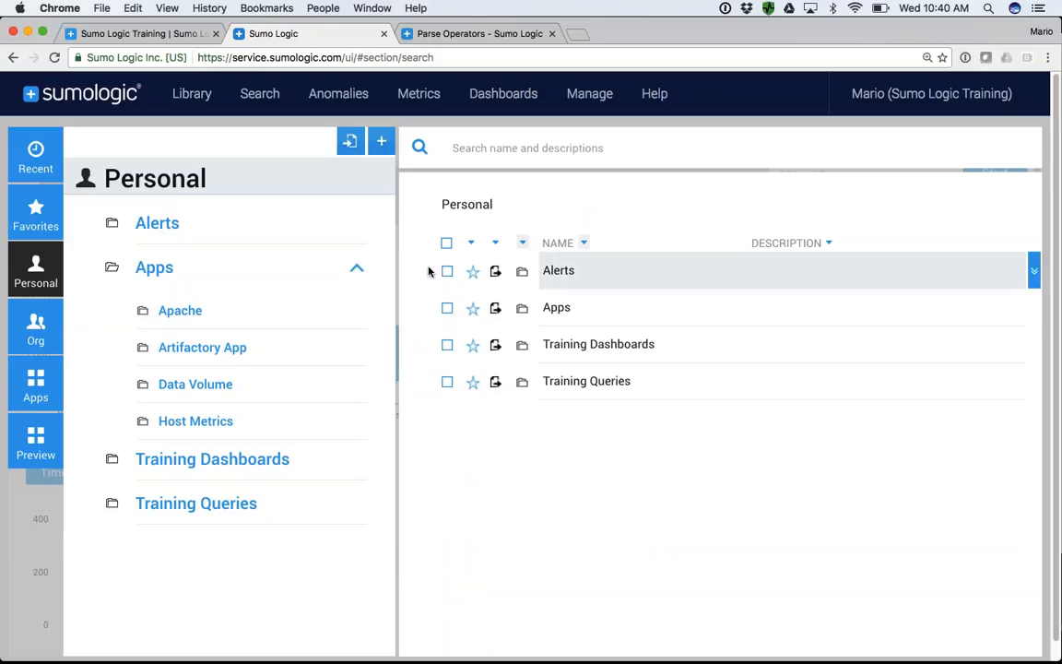
click(583, 382)
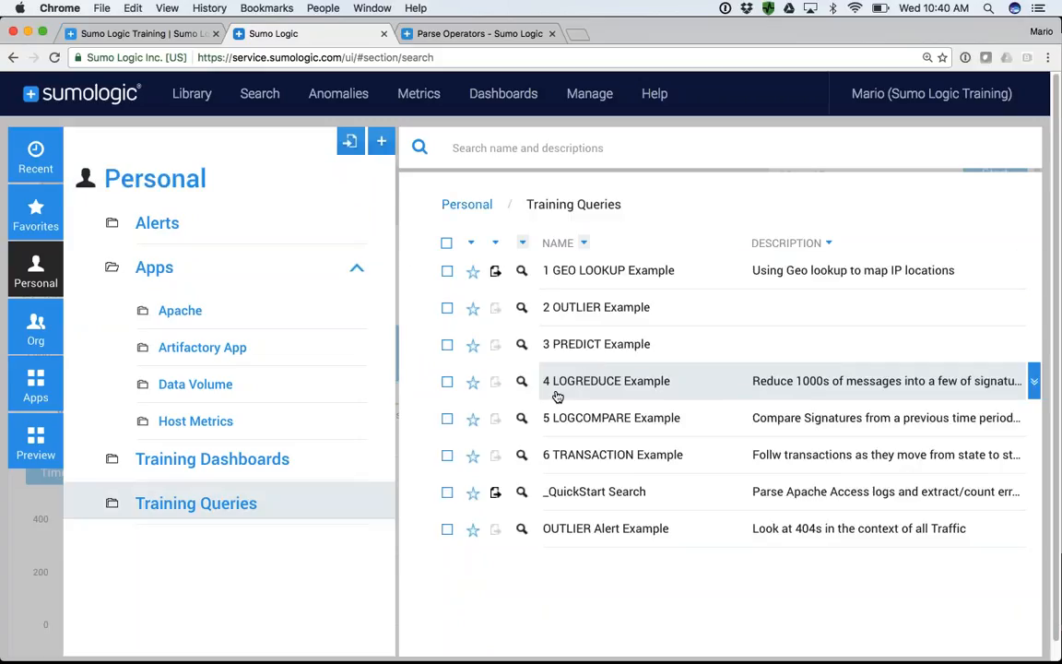
click(604, 279)
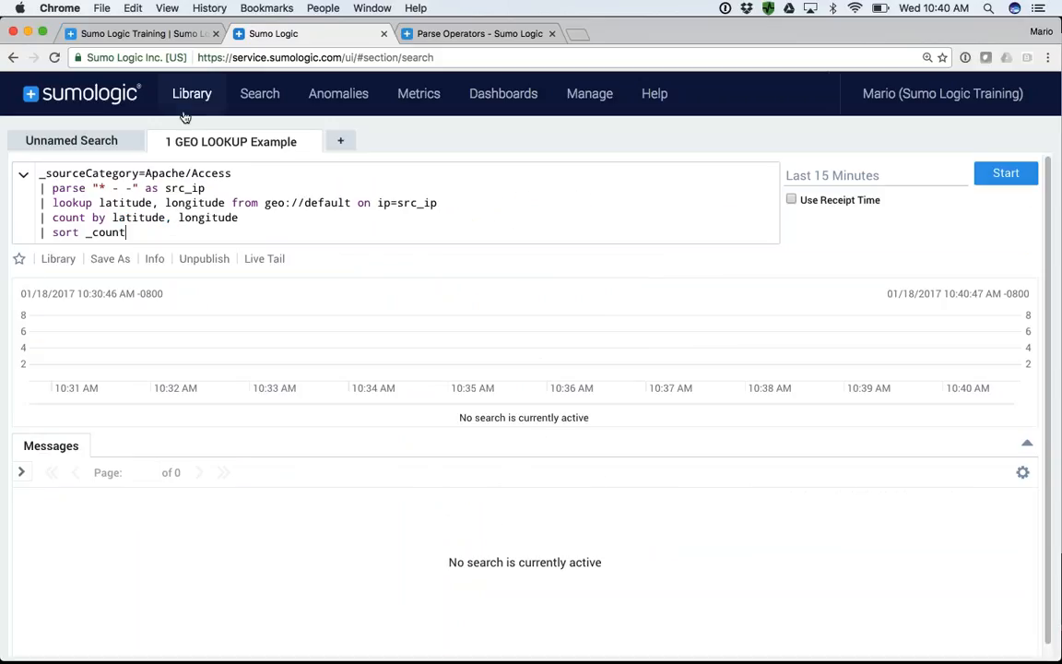
- Open the saved search 2 OUTLIER Example from the library and return to the 1 GEO LOOKUP Example search
click(190, 96)
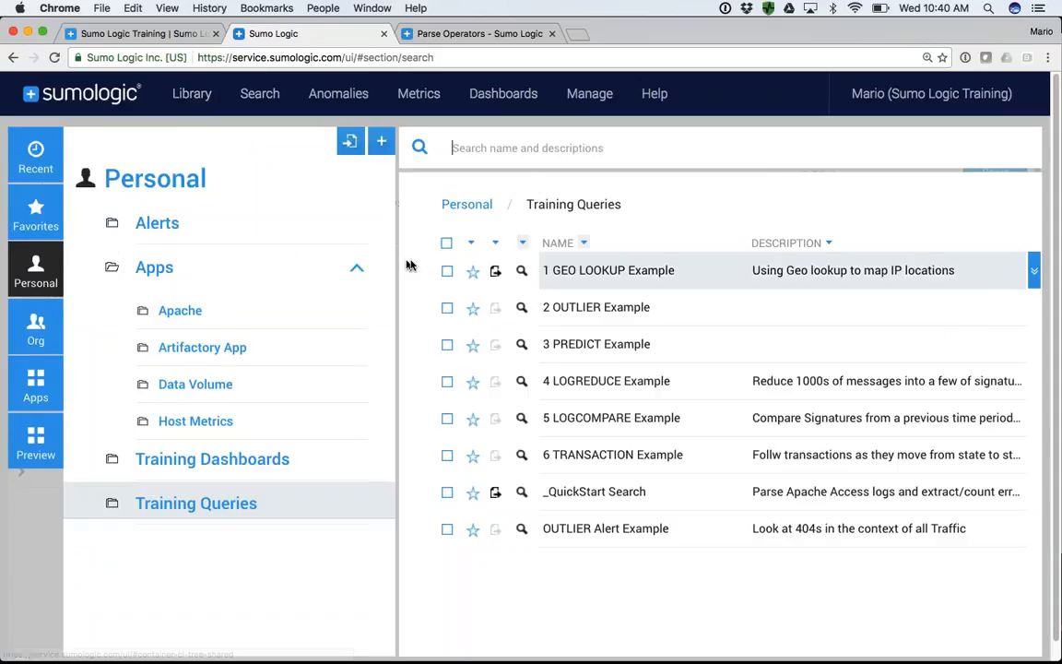
click(584, 313)
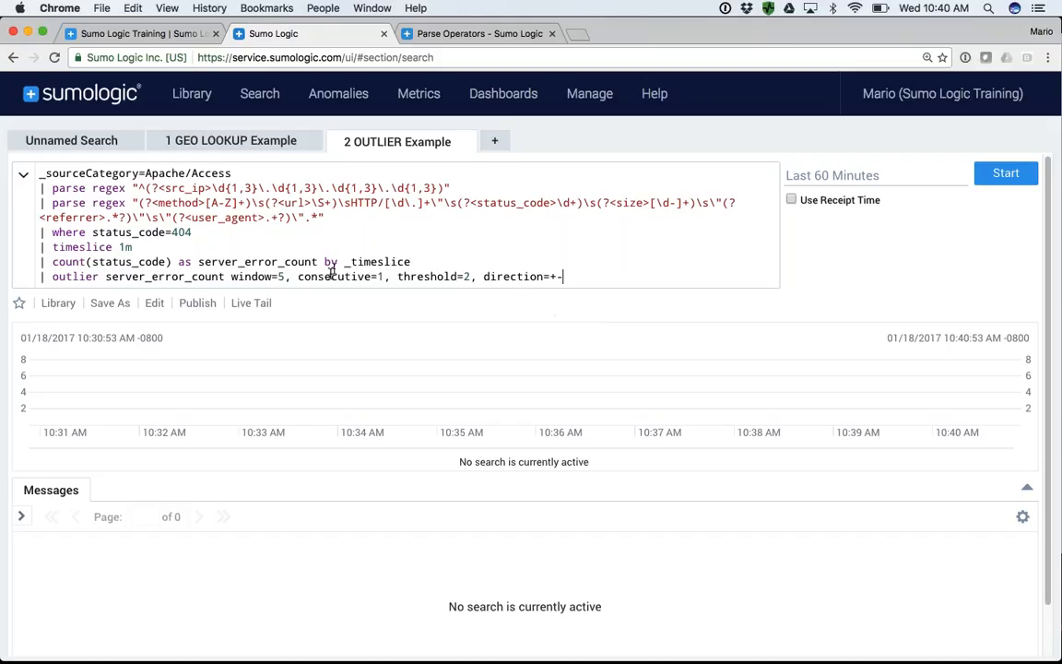
click(207, 141)
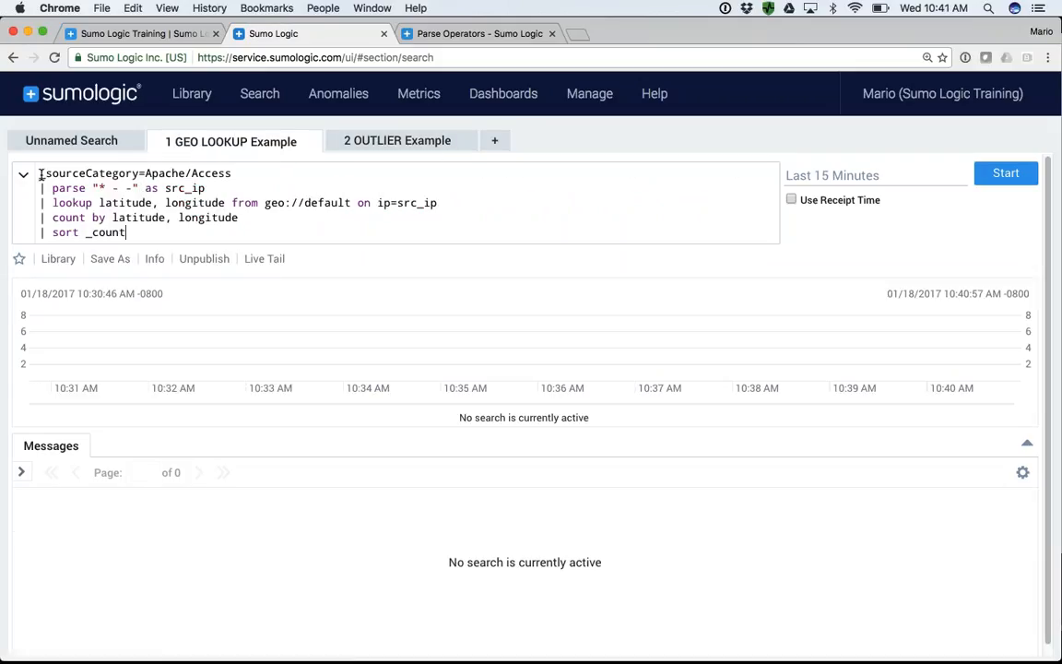
- Highlight the source category line and the parse line of the geo lookup query to examine them
drag(40, 173, 232, 177)
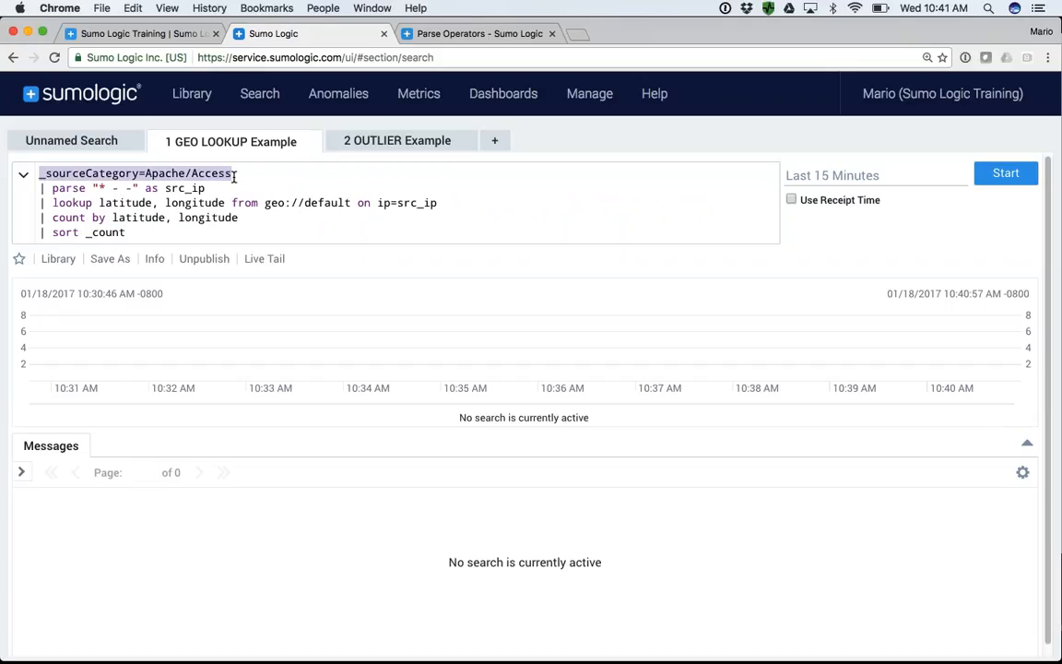
click(41, 188)
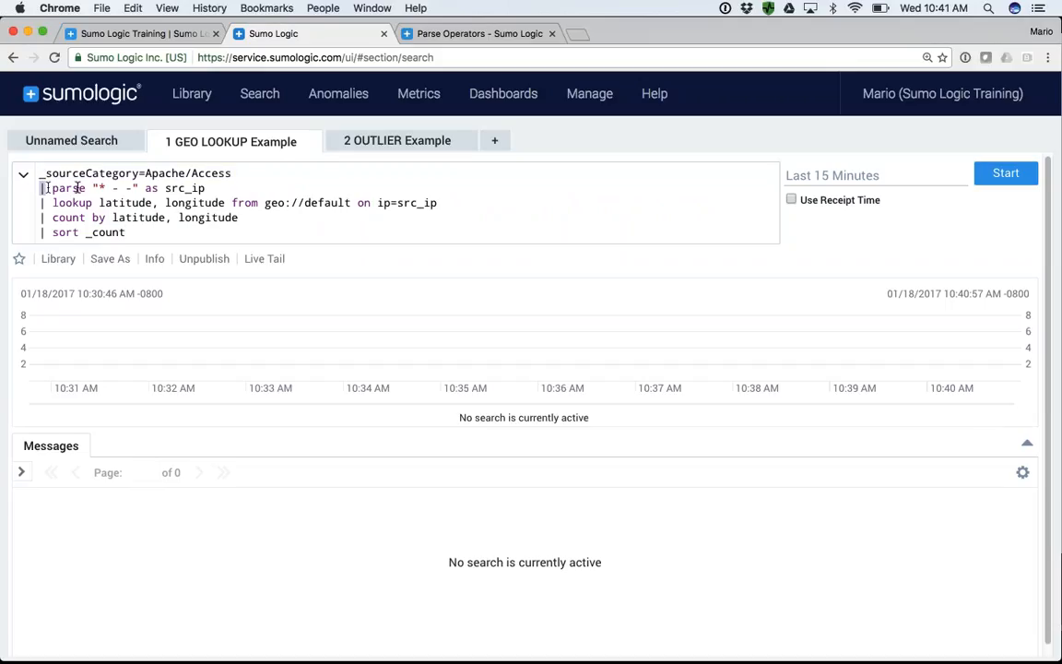
drag(77, 188, 204, 189)
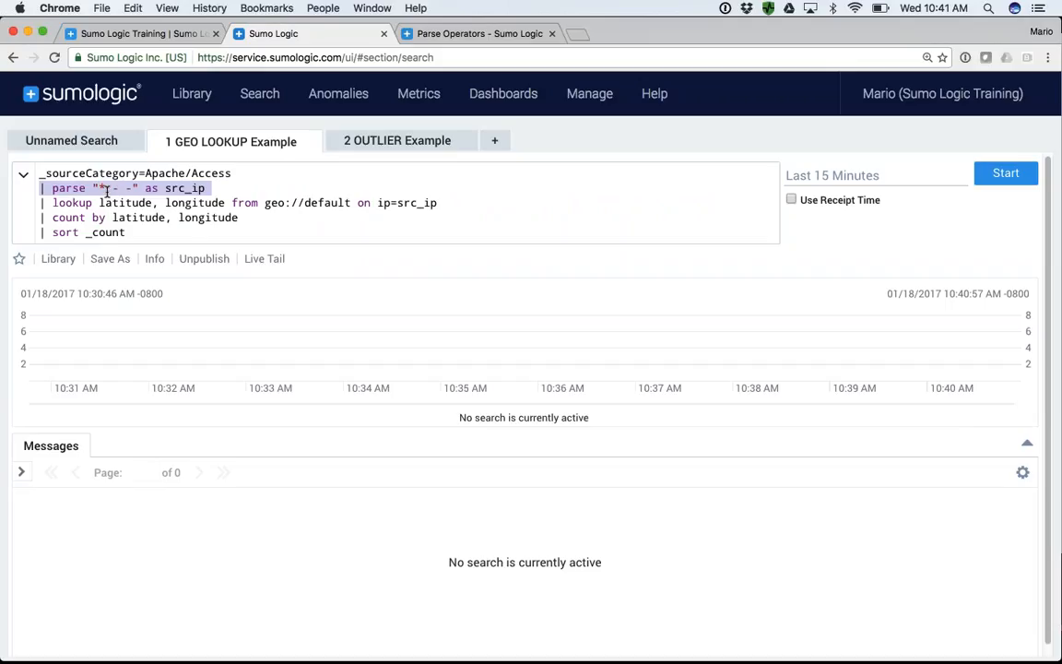
- Comment out the parse, lookup, count and sort lines with // and run the query for the raw Apache/Access messages
click(39, 190)
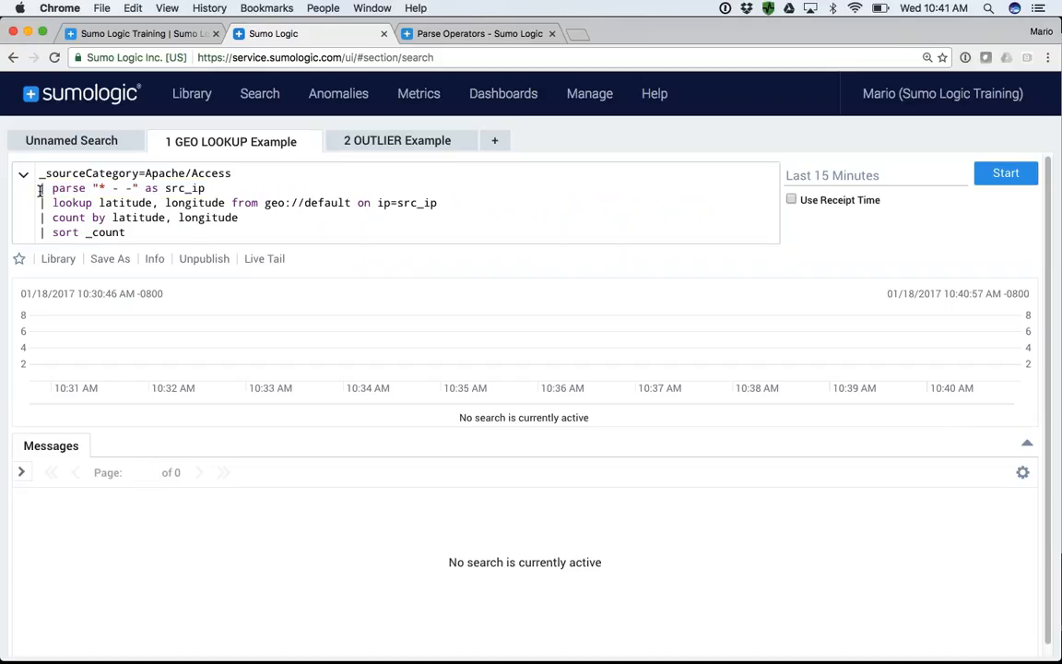
text(//)
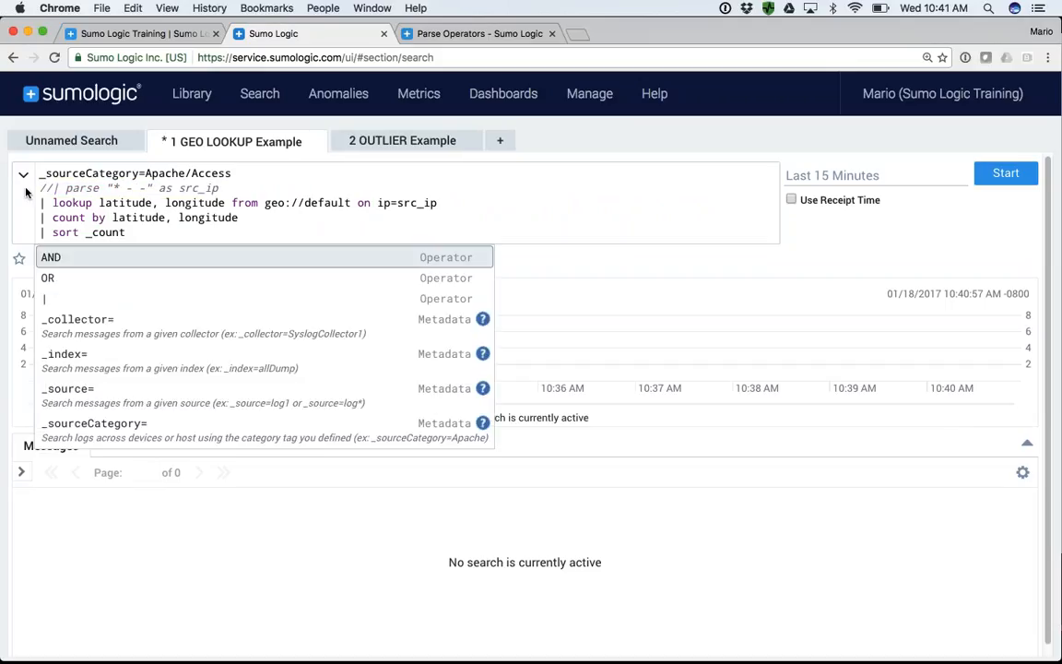
click(39, 203)
text(//)
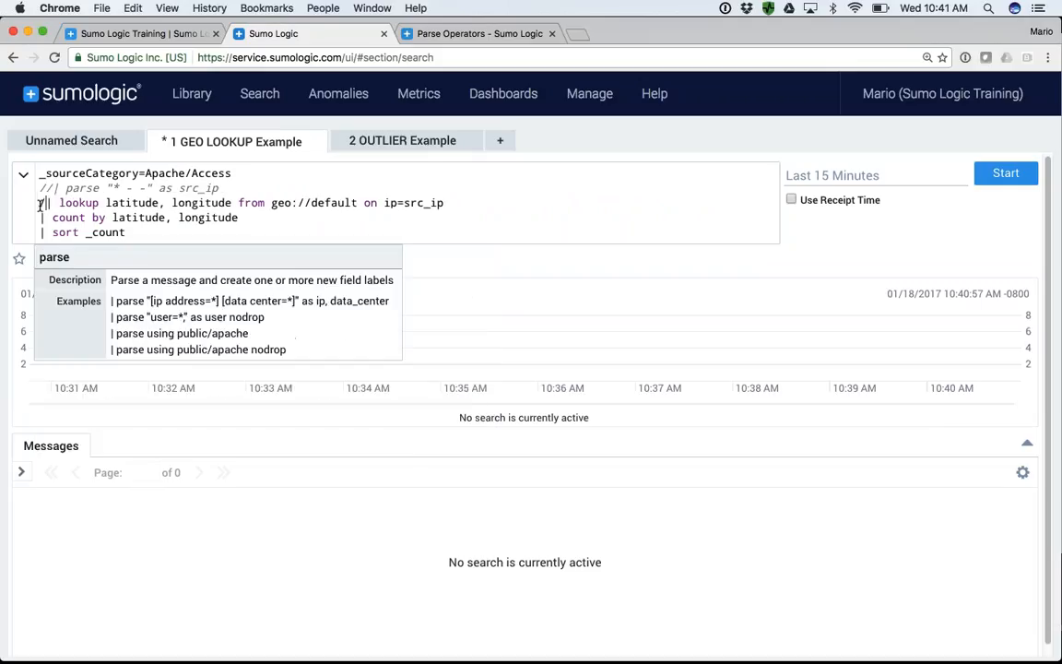
click(40, 222)
text(//)
click(41, 232)
text(//)
key(Return)
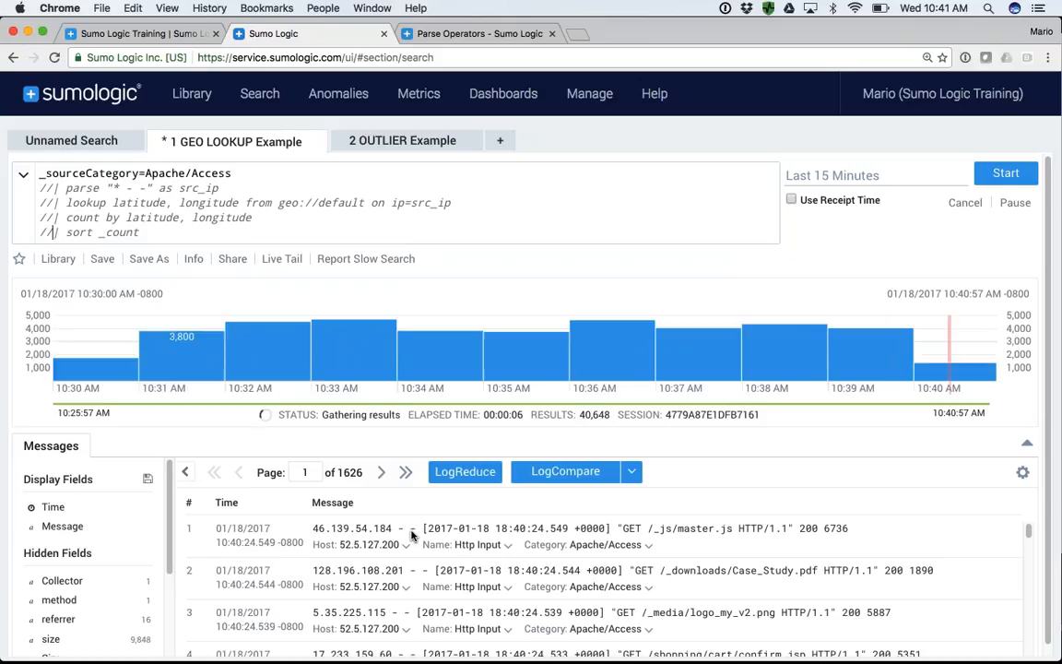
- Examine the "* - -" parse pattern, uncomment the parse, lookup, count and sort lines, and run the full geo lookup query
drag(107, 188, 148, 188)
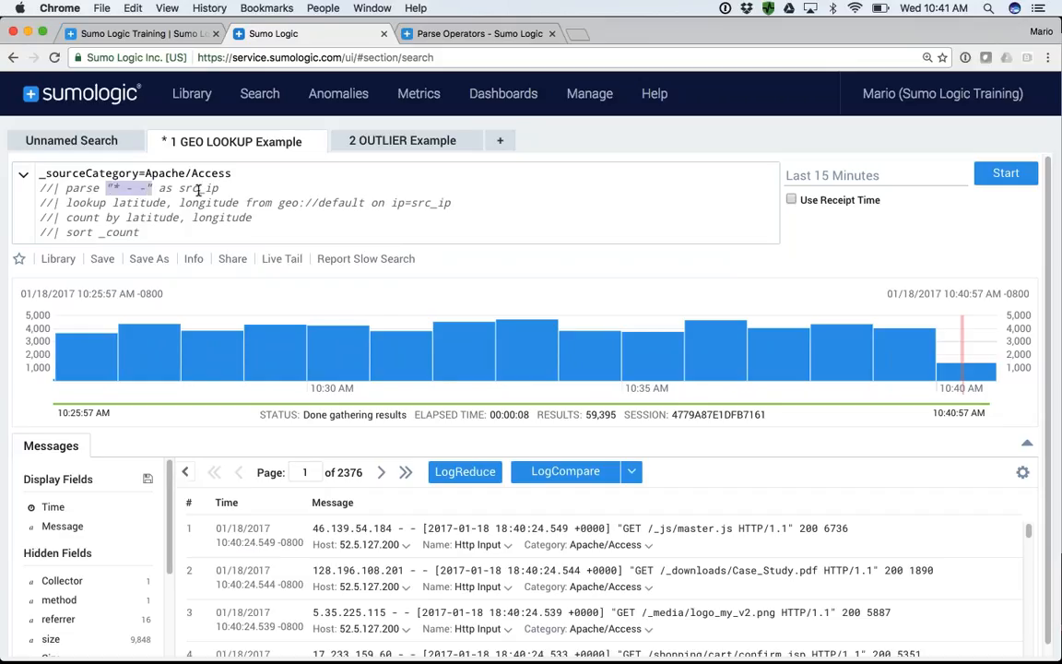
click(53, 188)
key(BackSpace)
key(BackSpace)
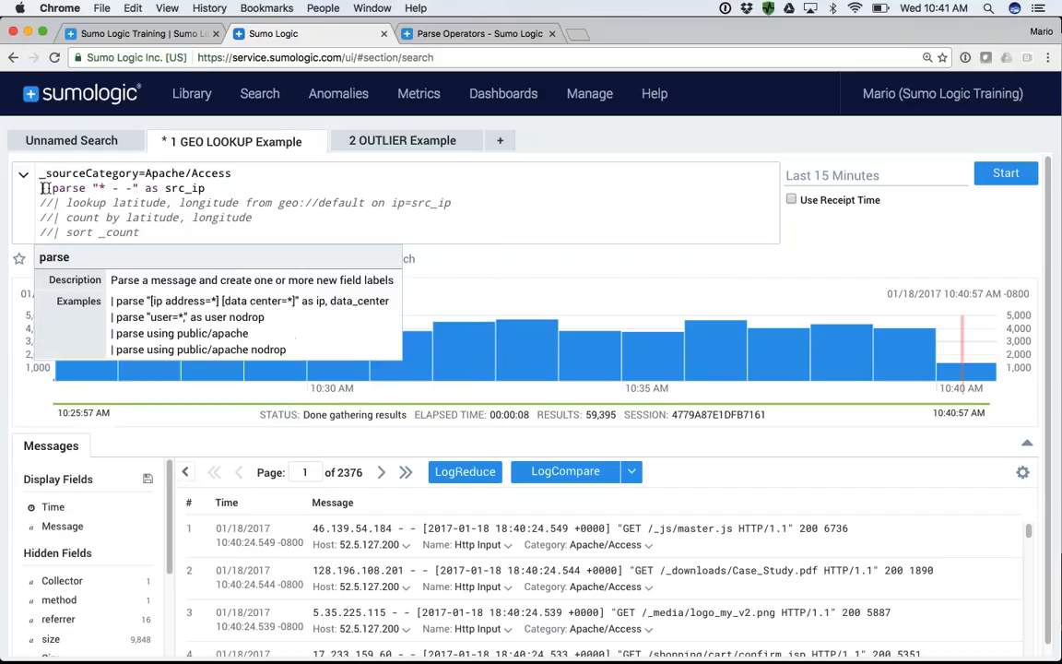
click(53, 203)
key(BackSpace)
key(BackSpace)
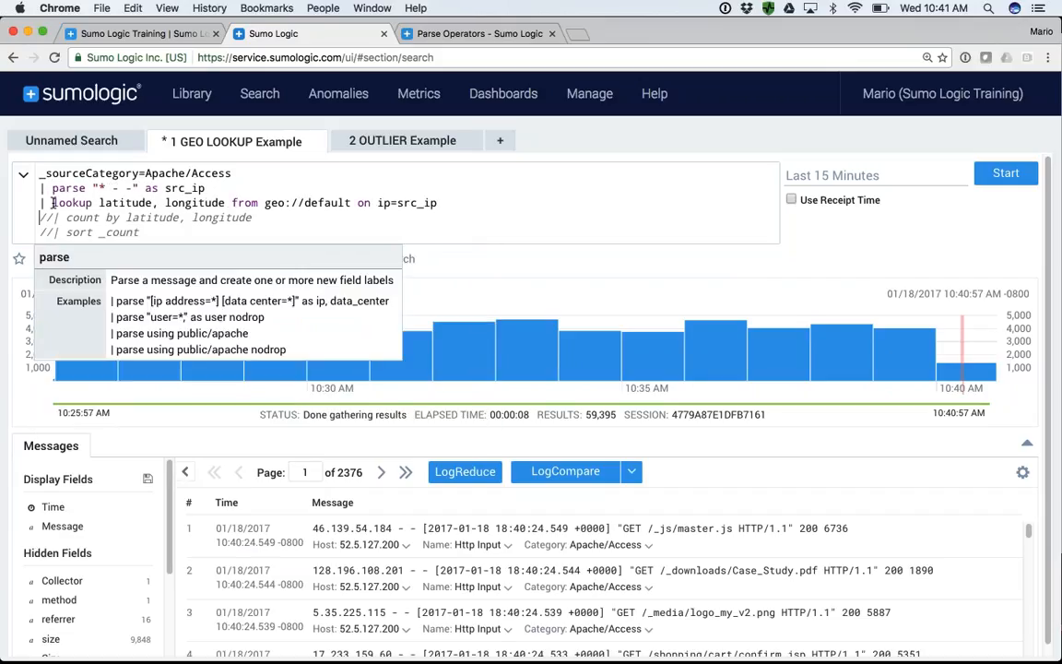
click(52, 218)
key(BackSpace)
key(BackSpace)
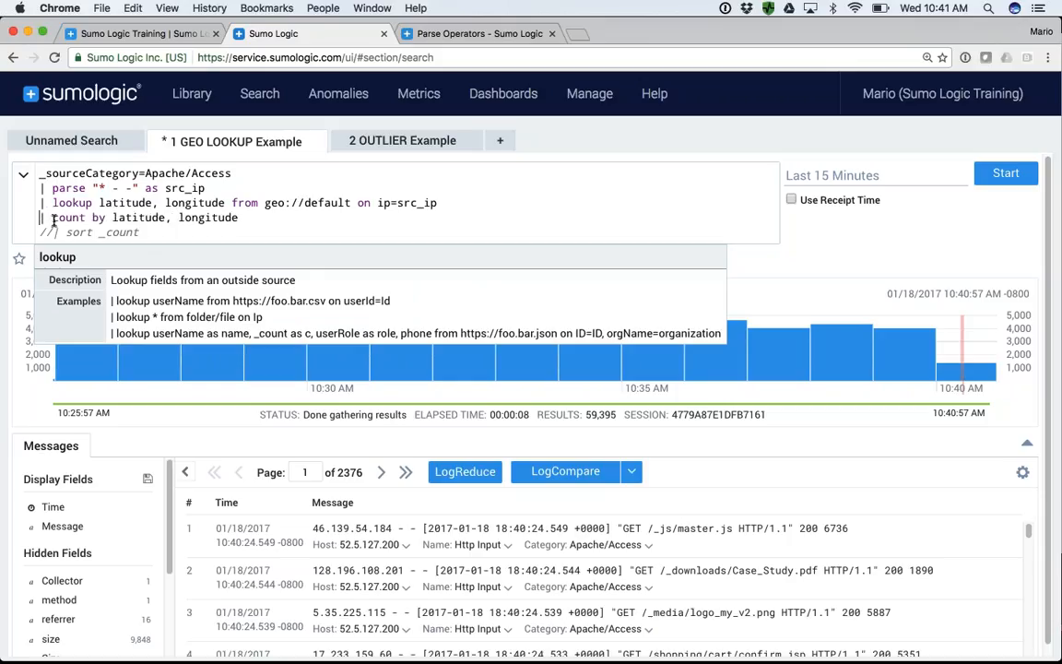
click(53, 232)
key(BackSpace)
key(BackSpace)
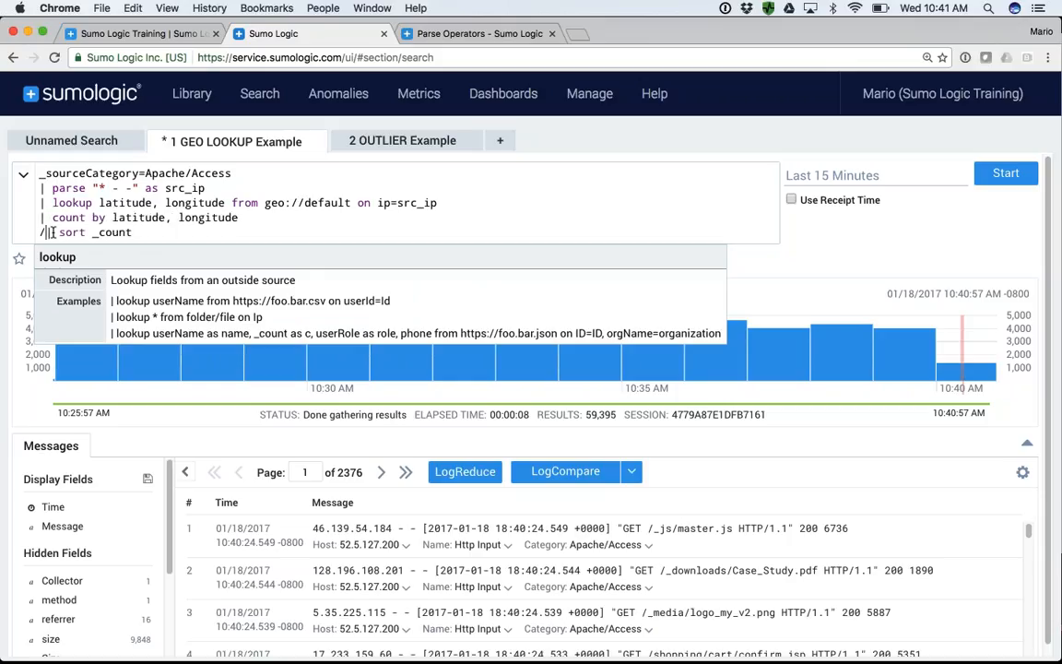
double_click(412, 205)
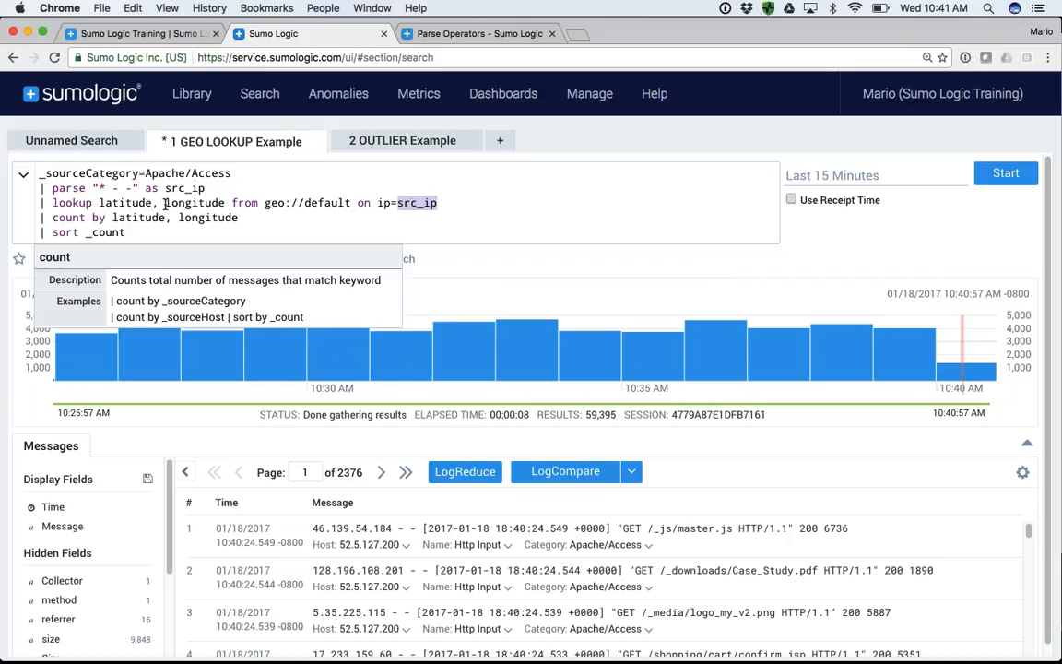
click(1004, 174)
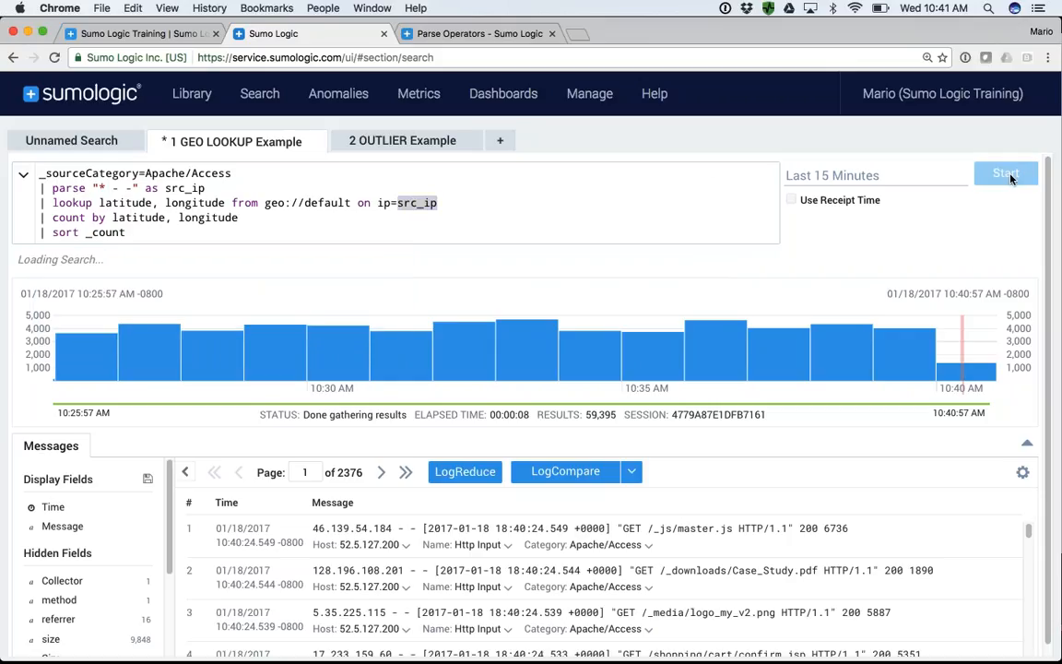
- Open the Sumo Logic documentation and search it for "lookup"
click(645, 94)
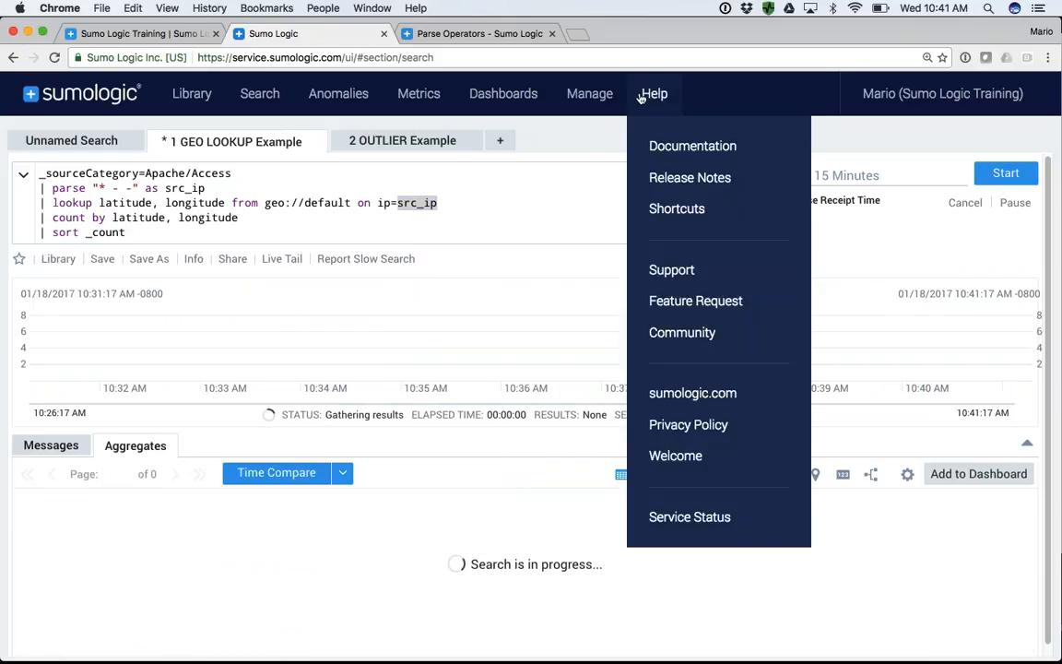
click(673, 148)
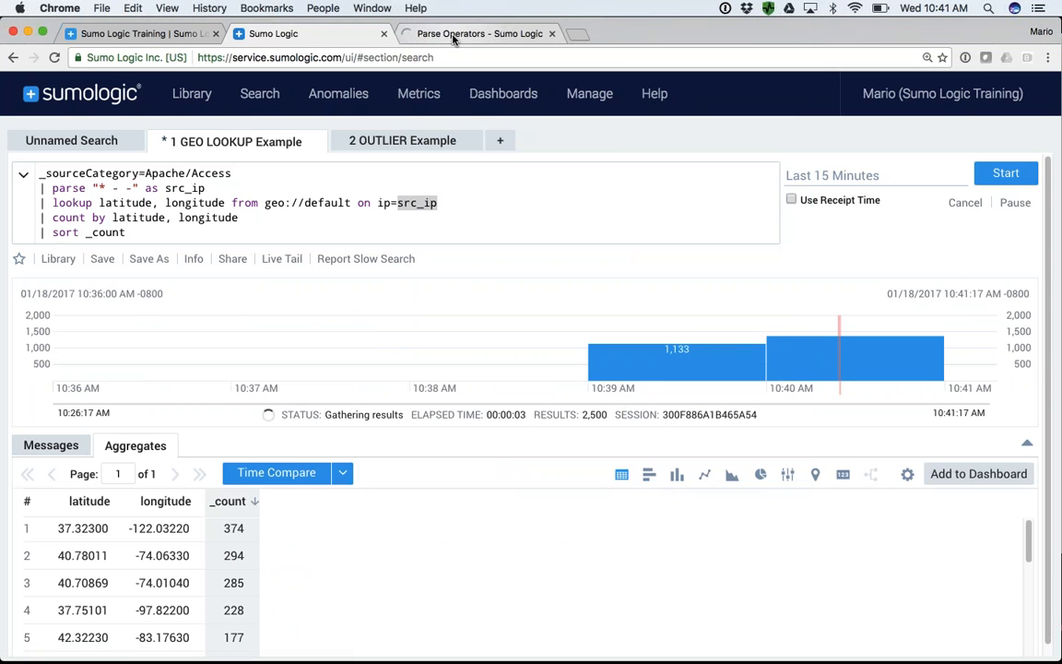
click(452, 35)
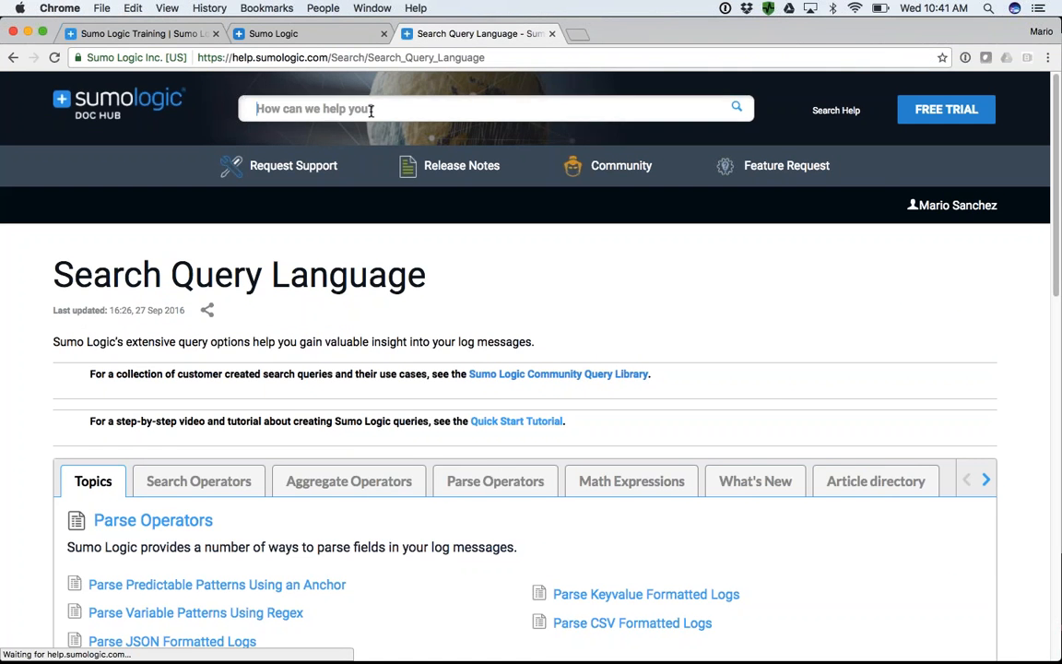
click(370, 110)
text(lookup)
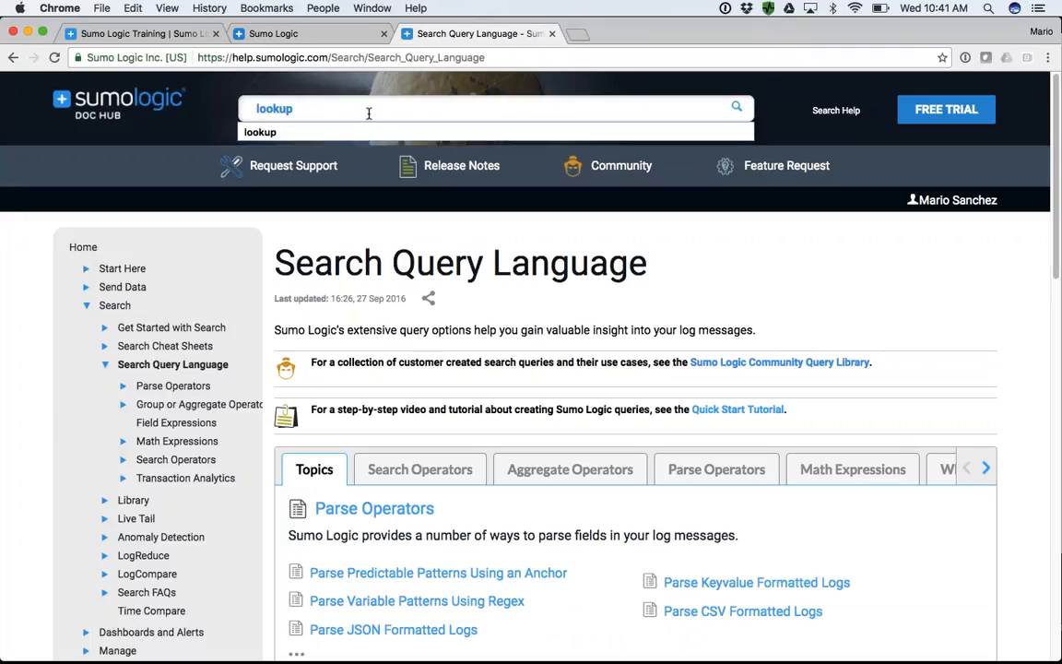
key(Return)
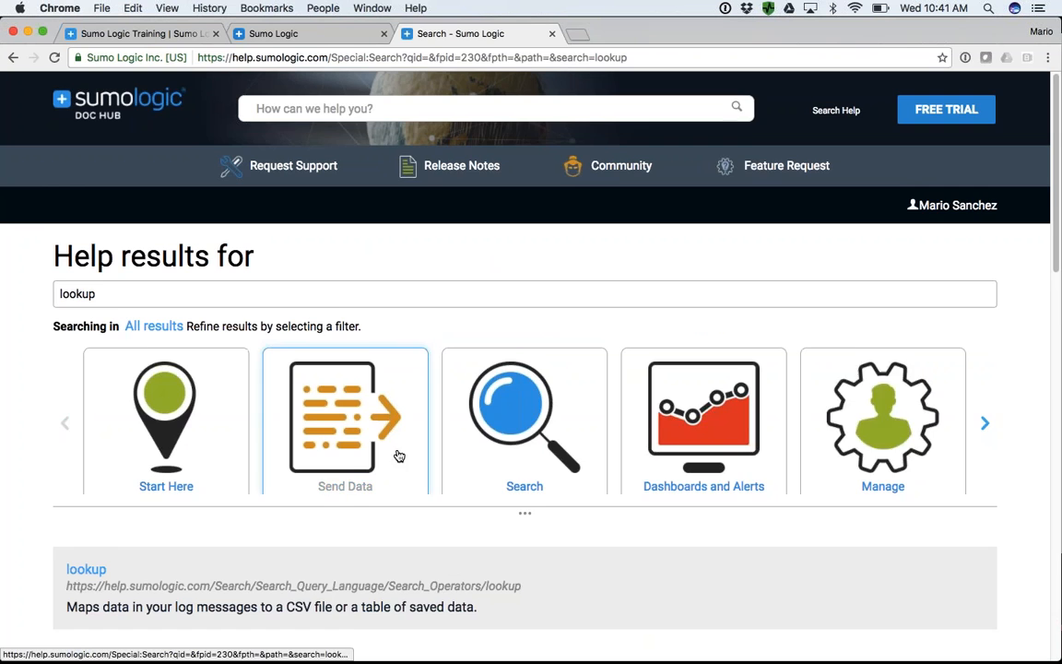
- Open the Geo Lookup (Map) help article and copy the optional fields country_code through metro_code from its example lookup query
scroll(398, 455, down, 8)
click(113, 385)
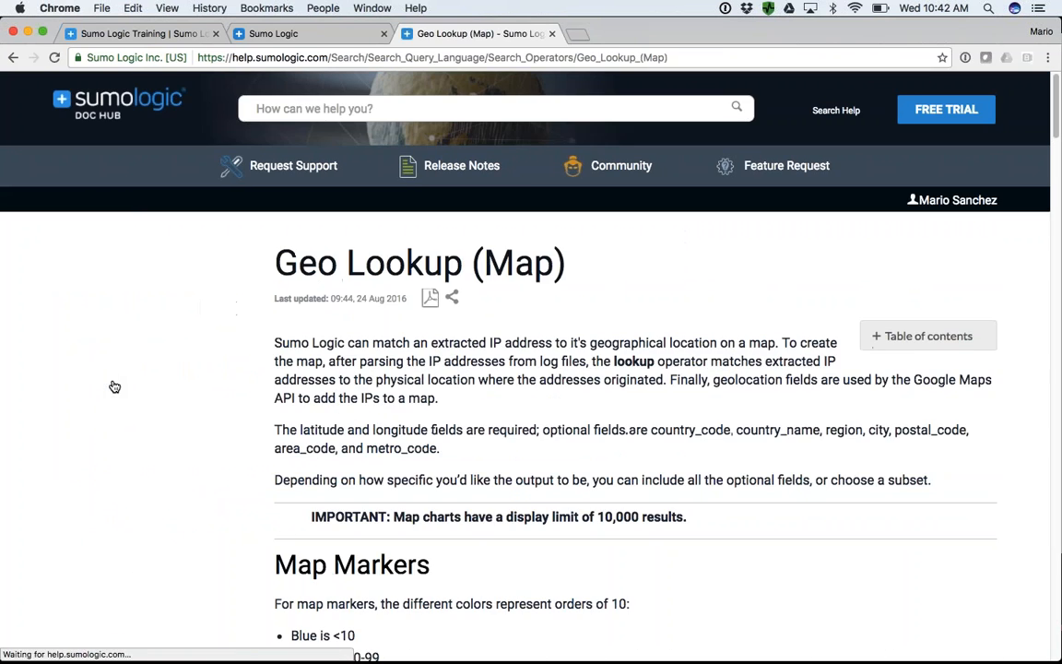
scroll(316, 371, down, 8)
scroll(316, 372, down, 8)
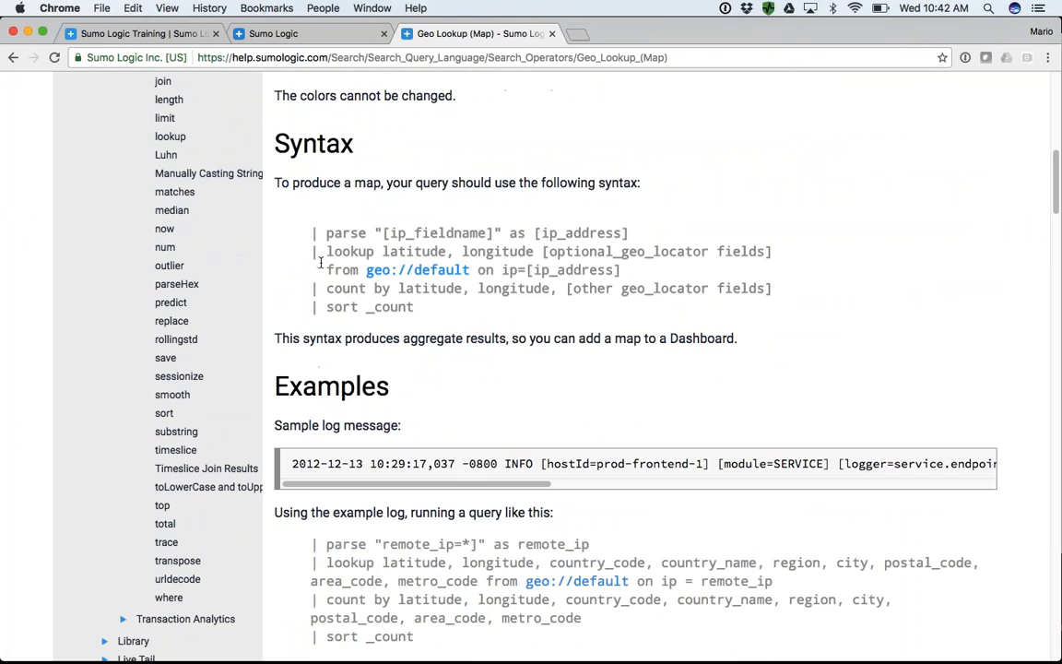
scroll(373, 302, down, 6)
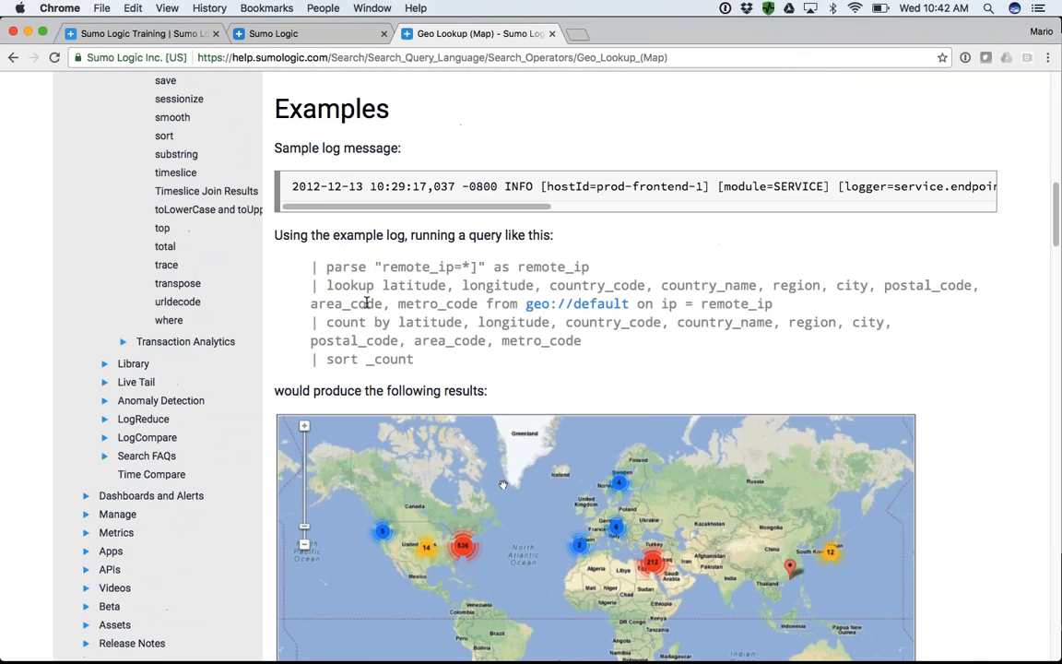
scroll(422, 440, down, 4)
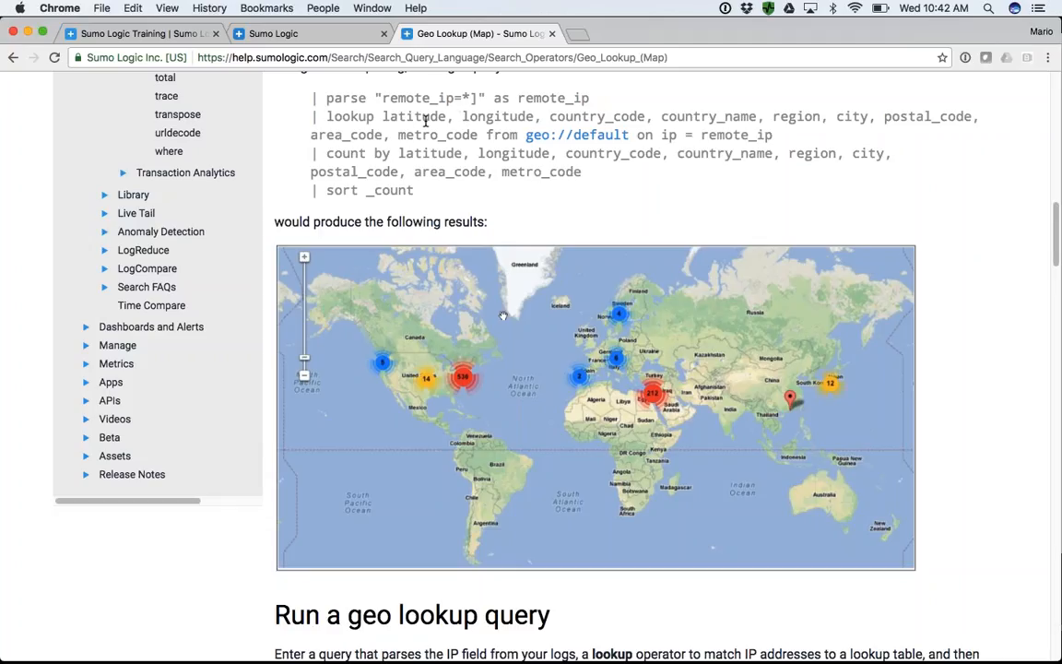
drag(551, 116, 476, 135)
key(cmd+c)
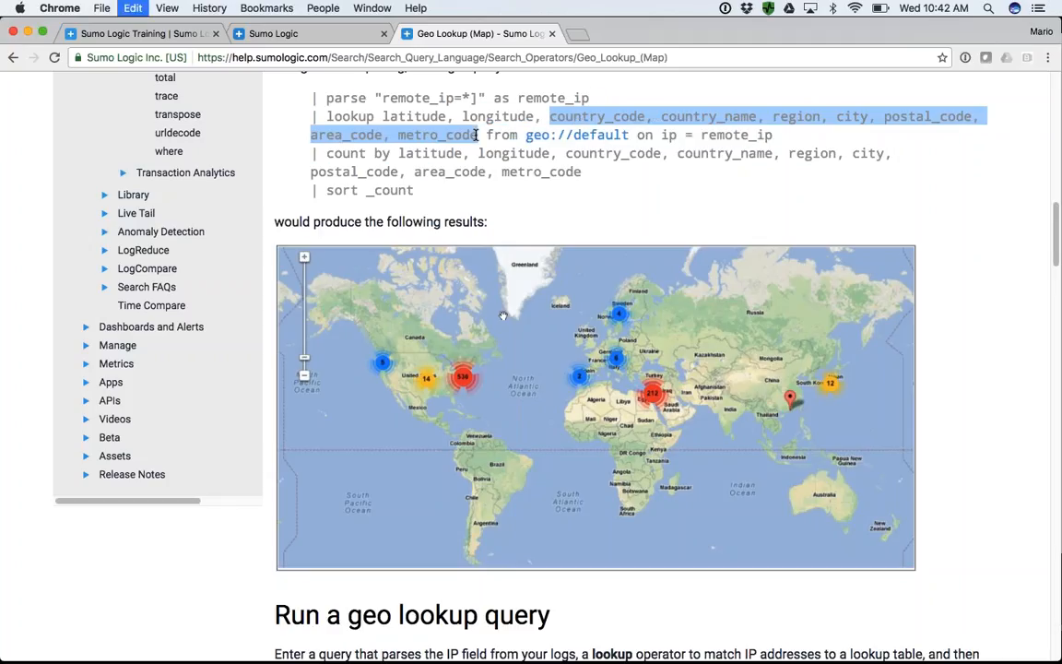
- Return to the geo lookup search, display its aggregates as a map, and expand the results area to view it before restoring the layout
click(300, 34)
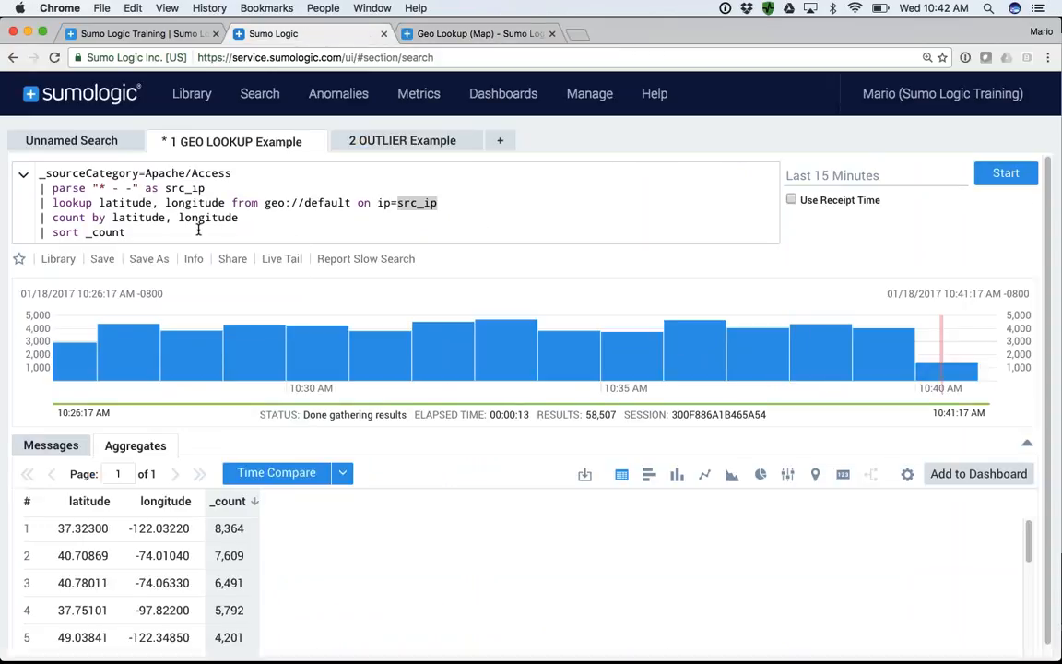
click(397, 204)
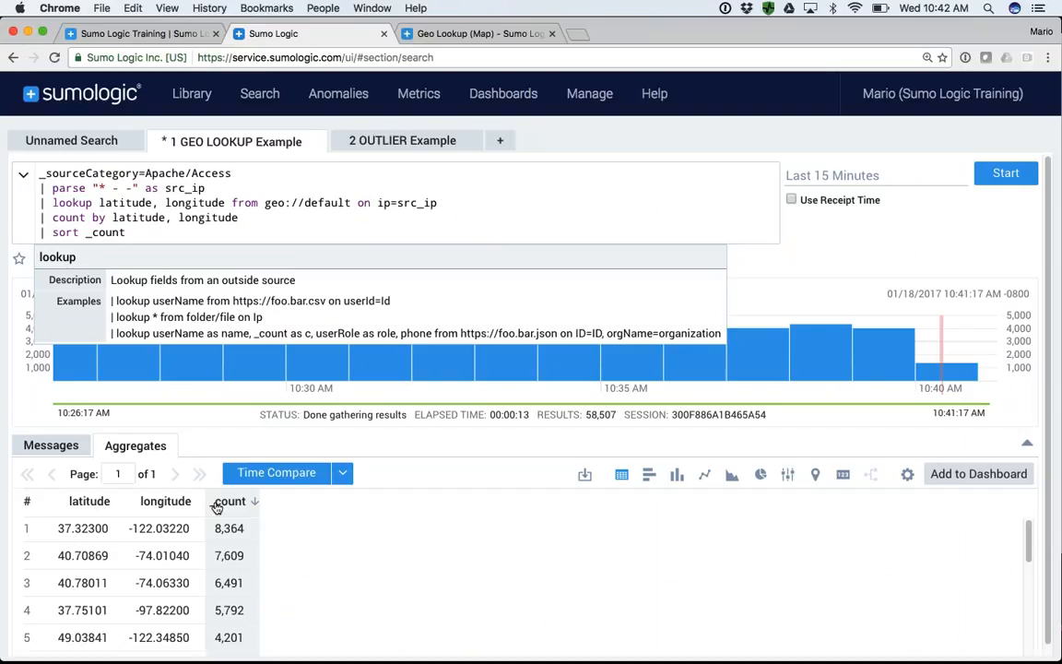
click(815, 475)
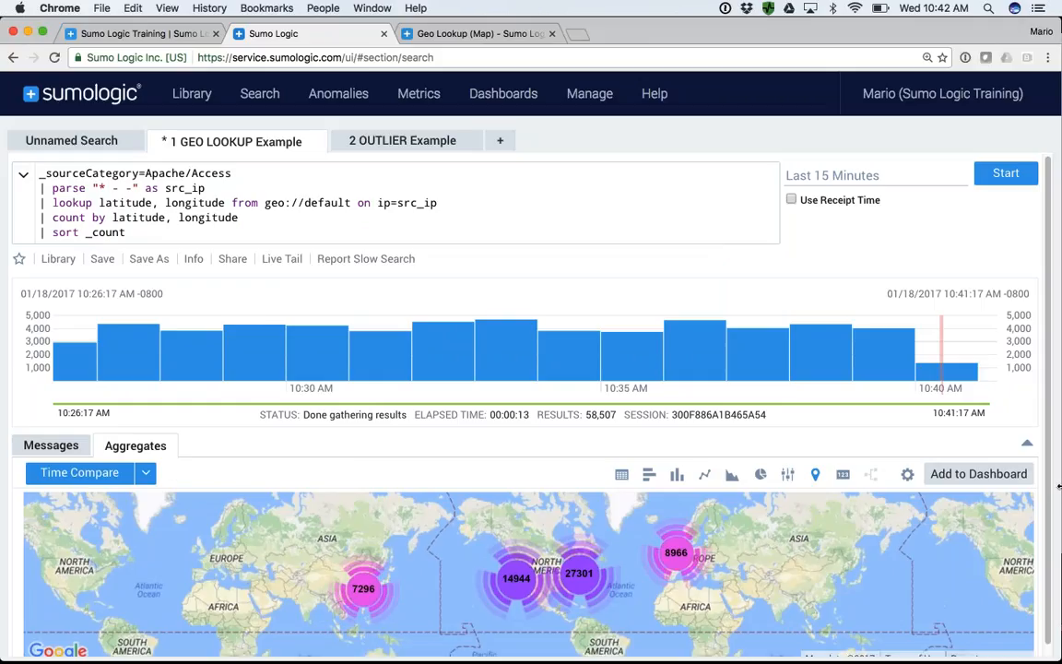
click(1027, 443)
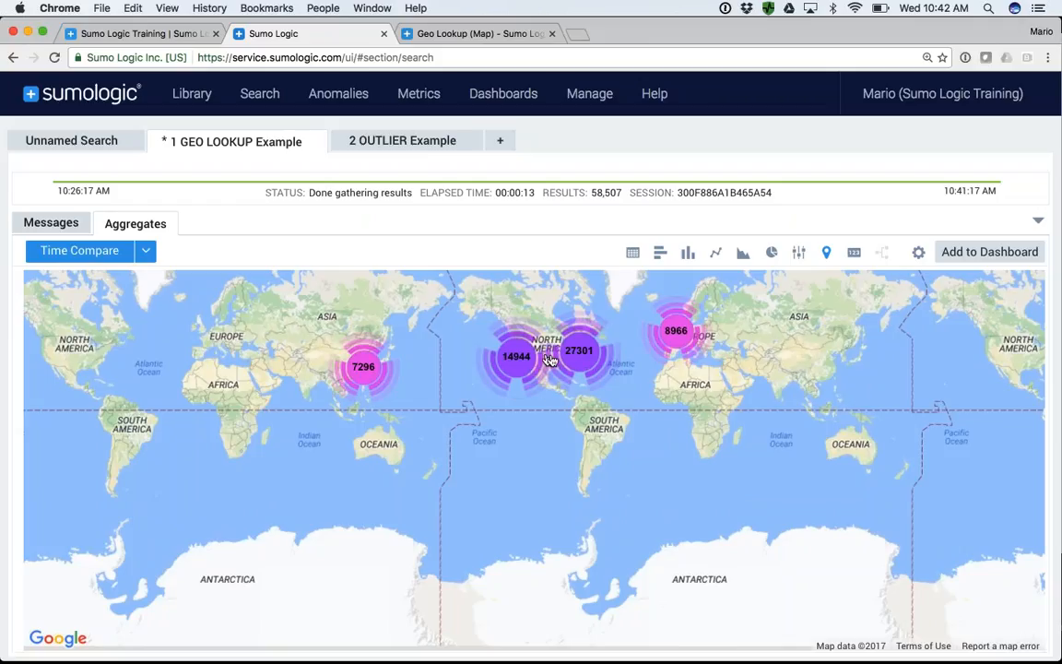
click(1035, 222)
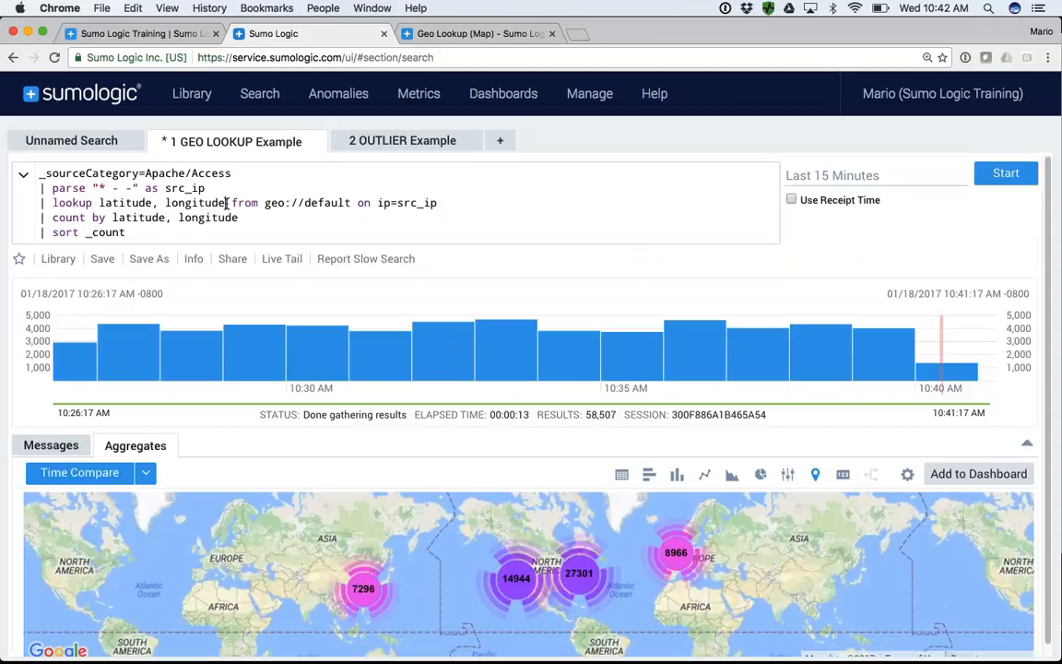
- Add country_code, country_name, region, city, postal_code, area_code, metro_code to the lookup and count lines, and run the query with a table view
click(227, 204)
text(,)
key(cmd+v)
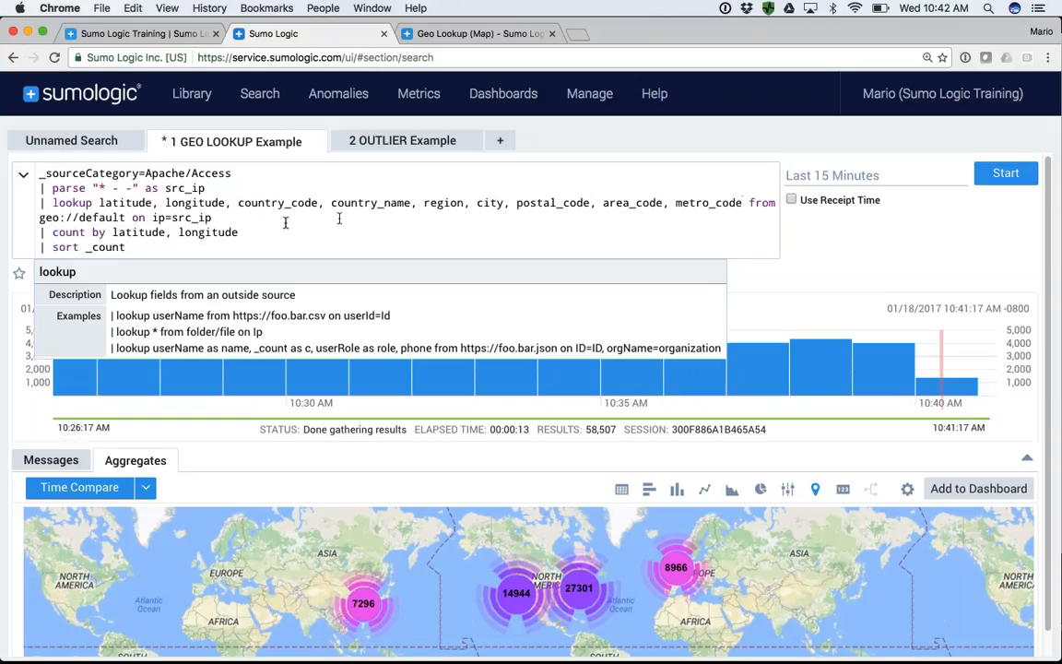
click(240, 232)
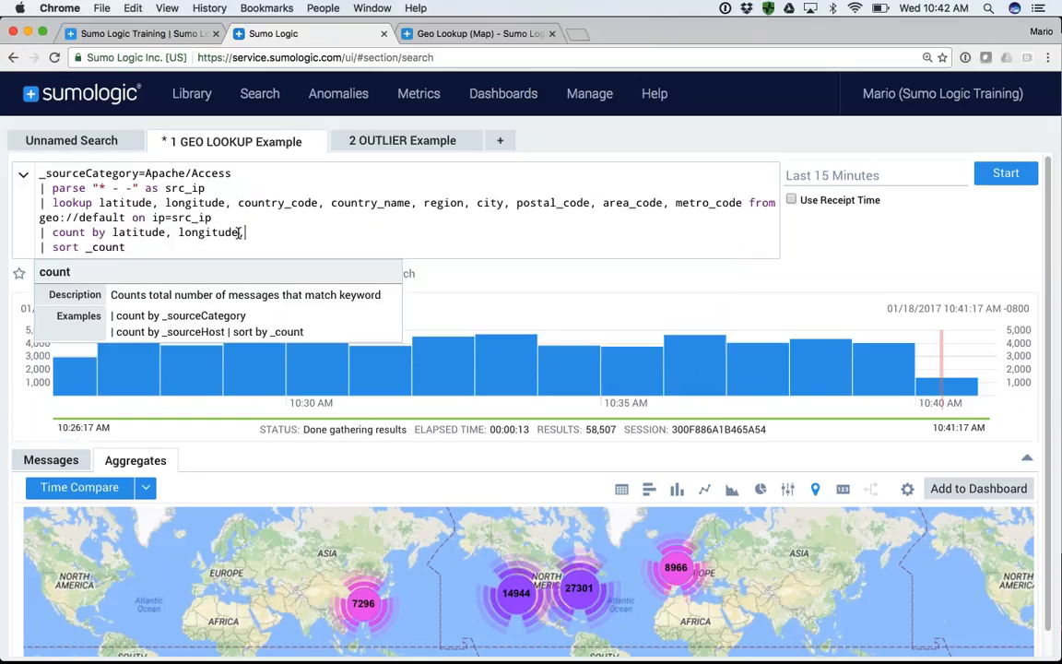
text(,)
key(cmd+v)
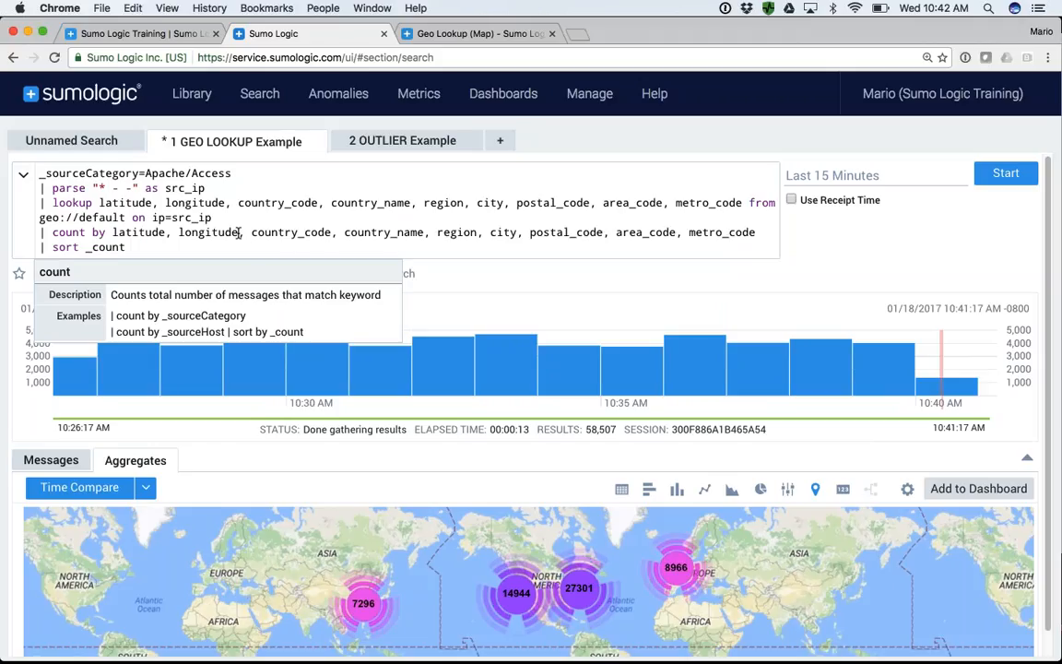
key(Return)
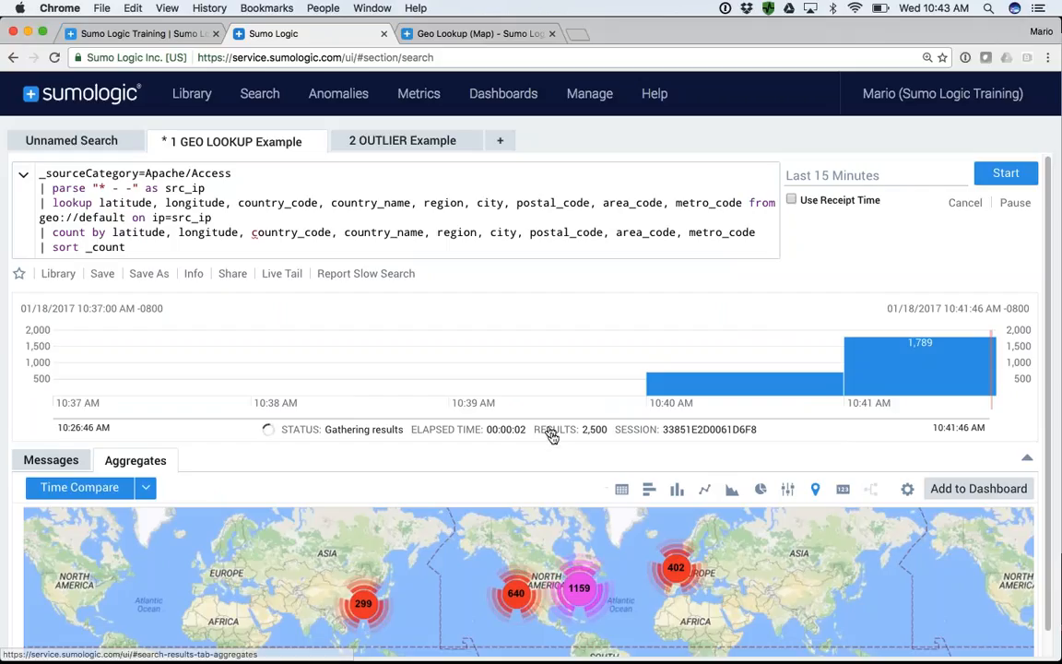
click(621, 489)
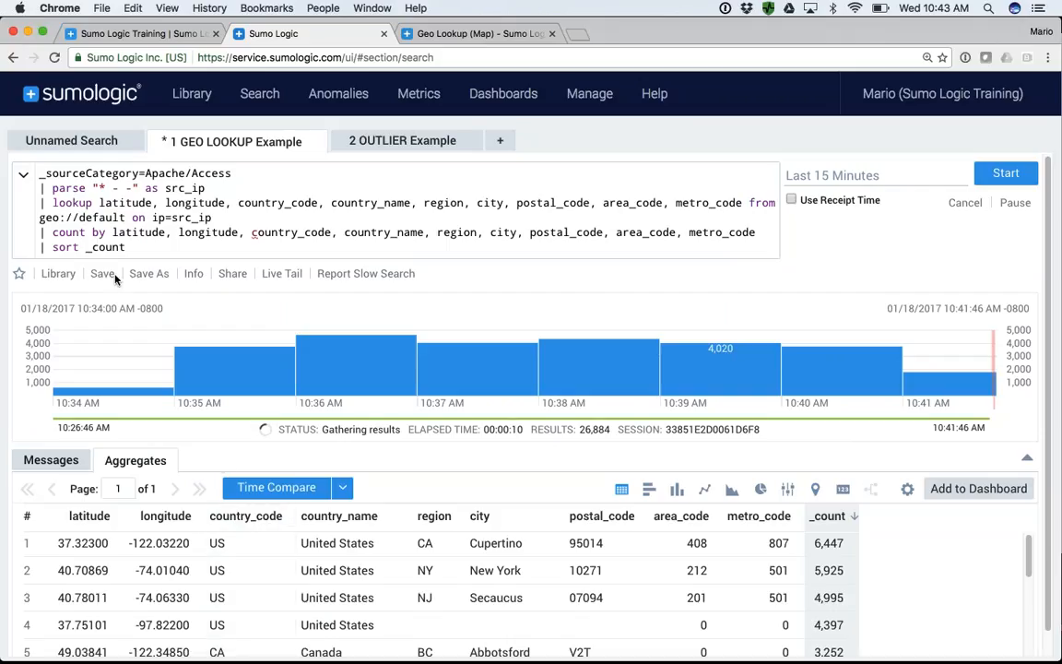
- Insert the line | where country_code="US" between the lookup and count lines and run the query
click(219, 218)
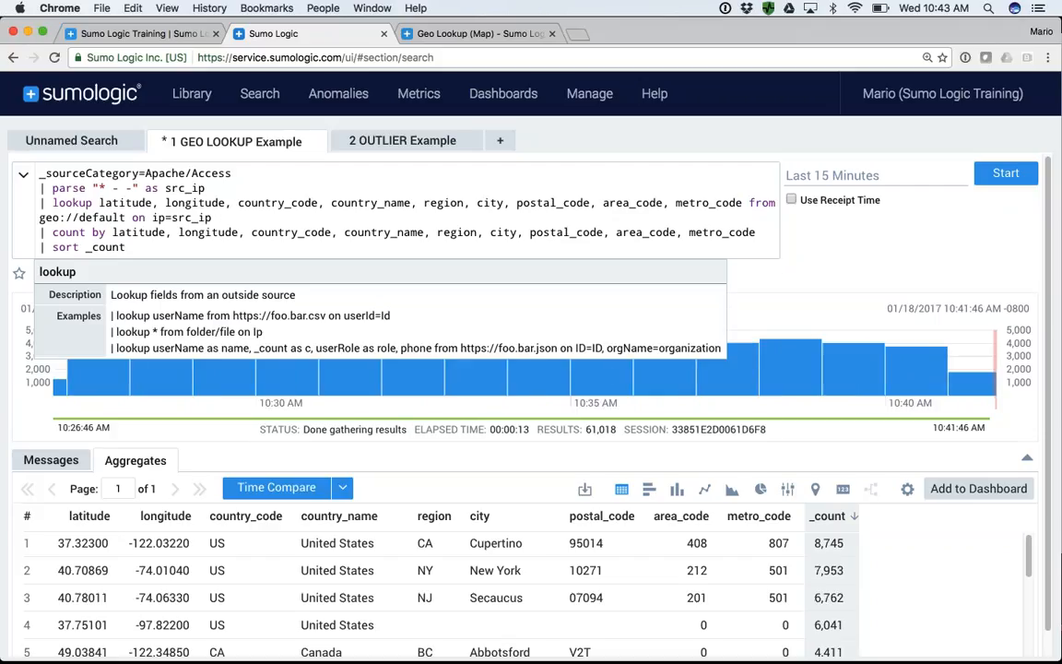
key(Return)
text(| w)
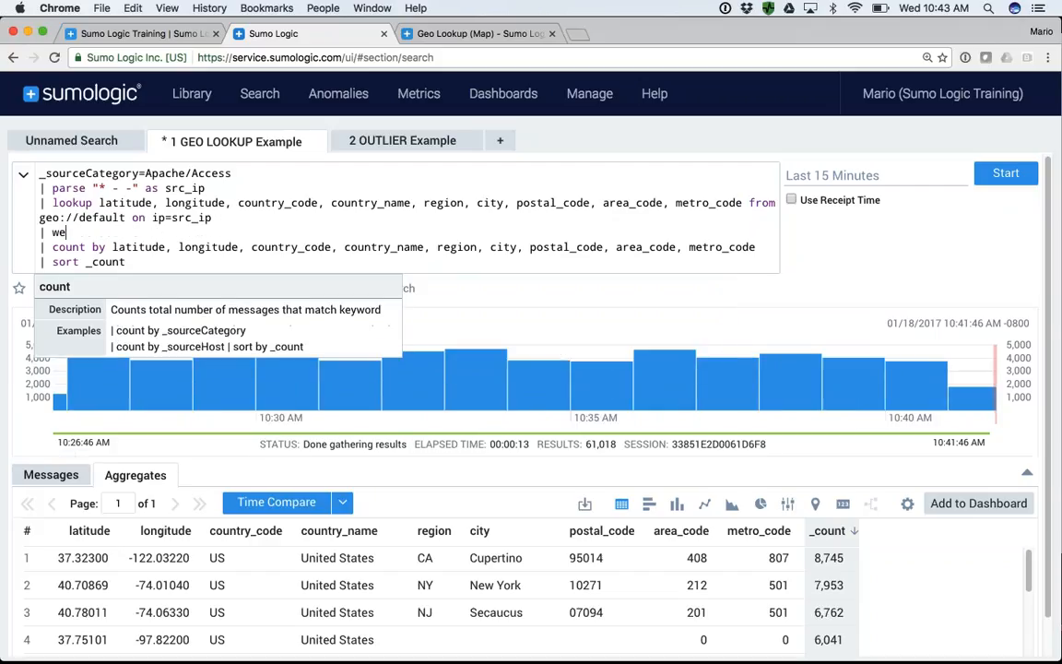
text(here )
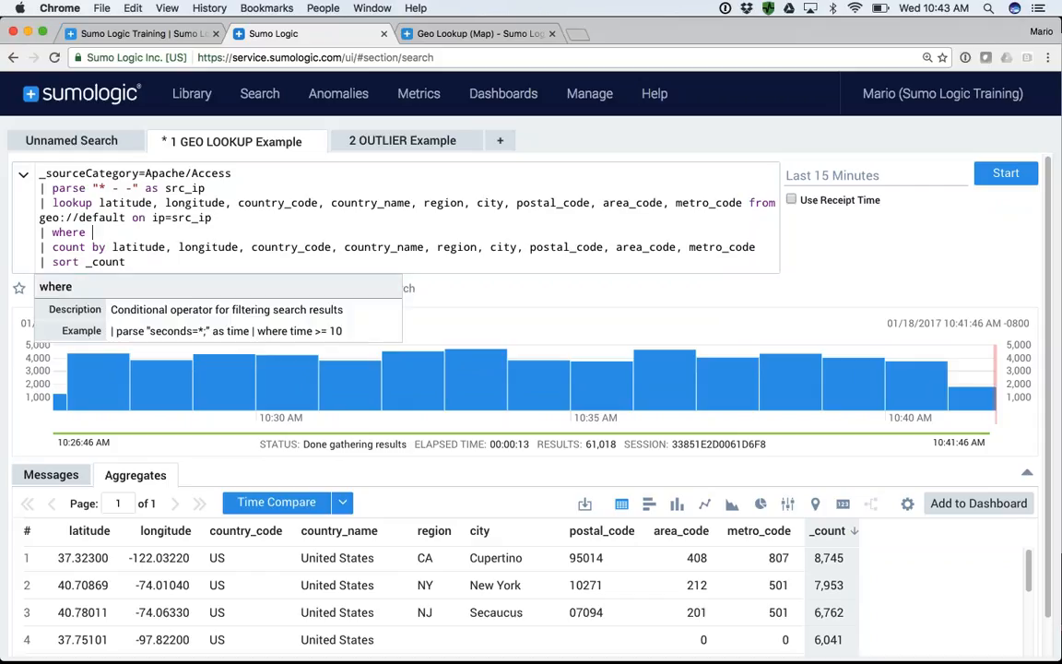
text(country_code="US)
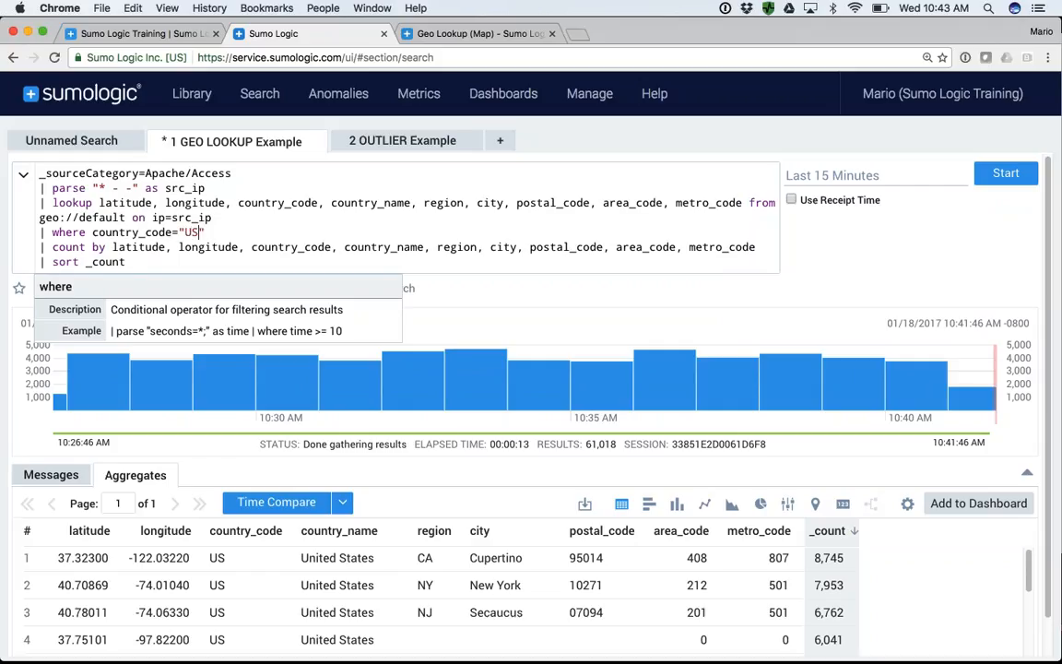
key(Return)
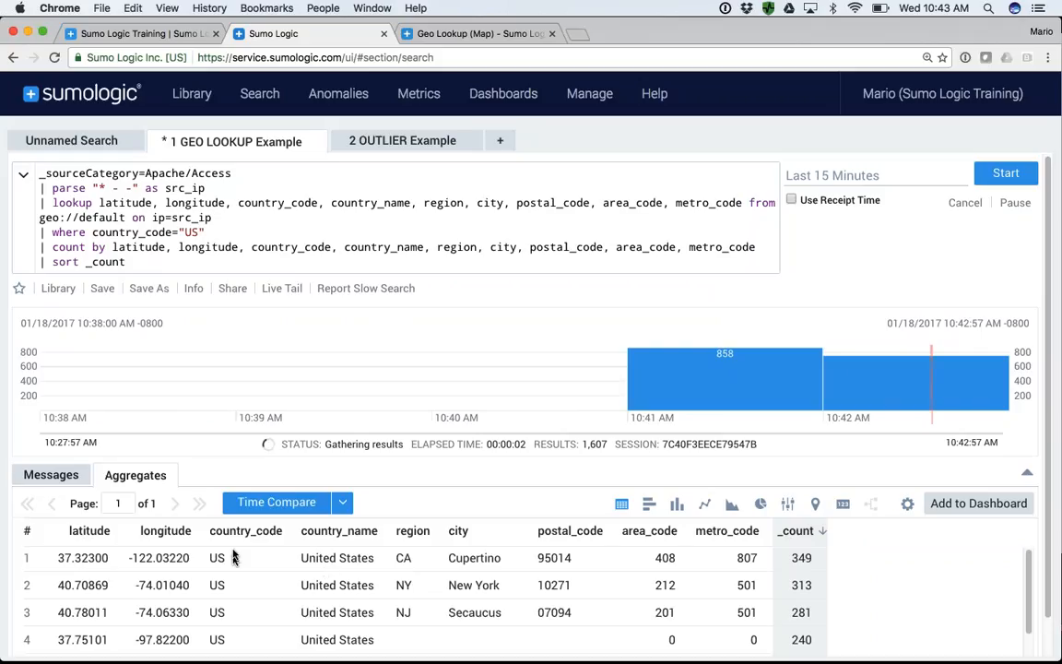
- Display the US results as a map and examine the East Coast clusters up close in the expanded results area, restoring the layout when done
click(815, 504)
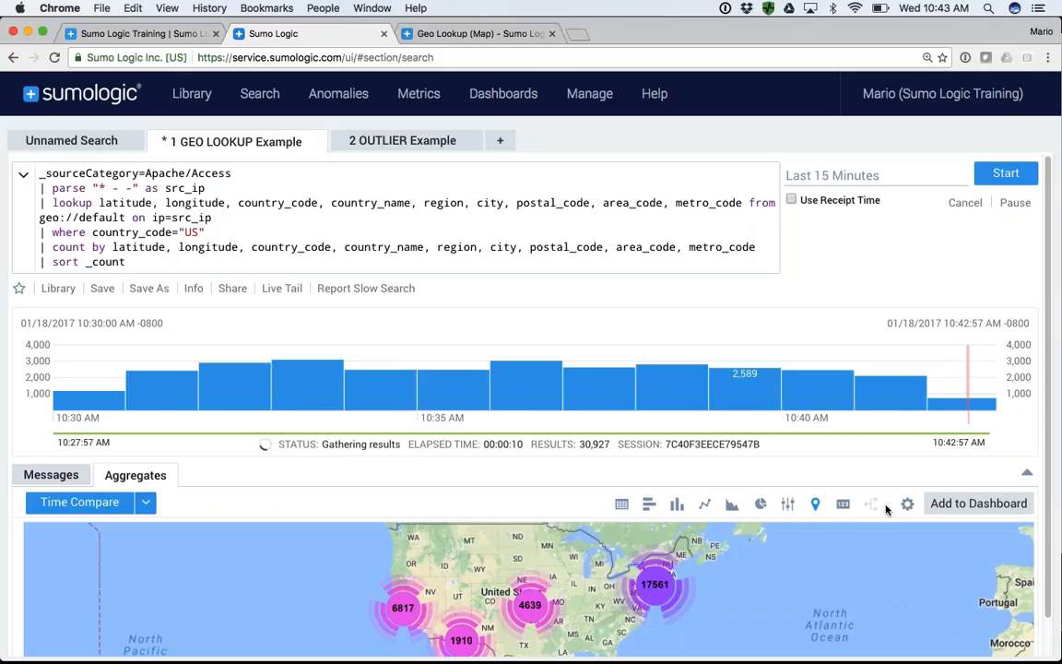
click(1028, 476)
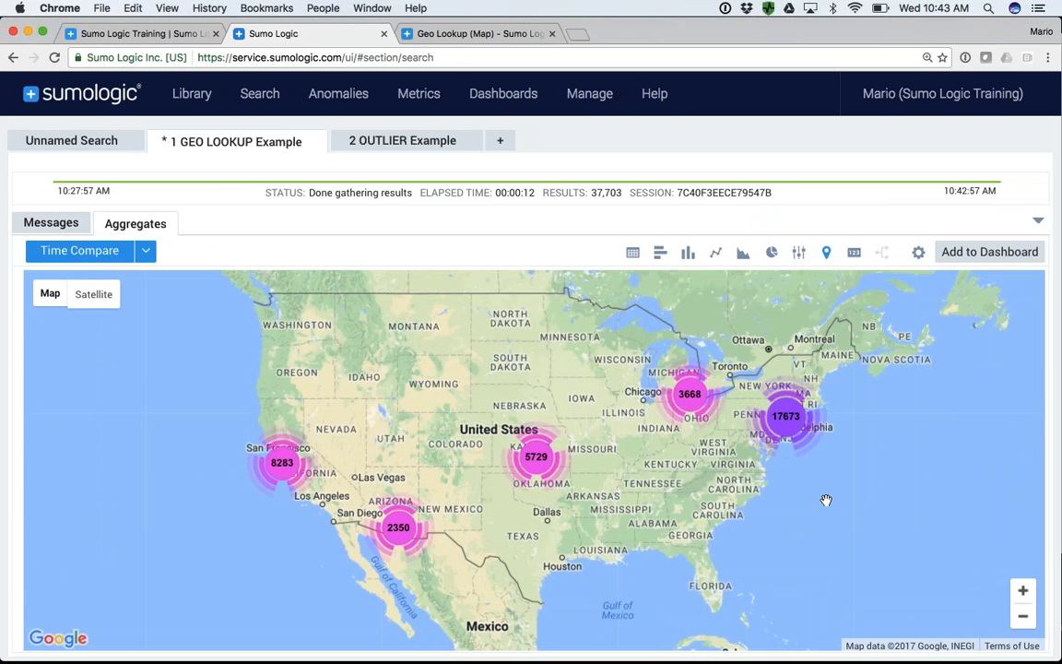
click(1021, 591)
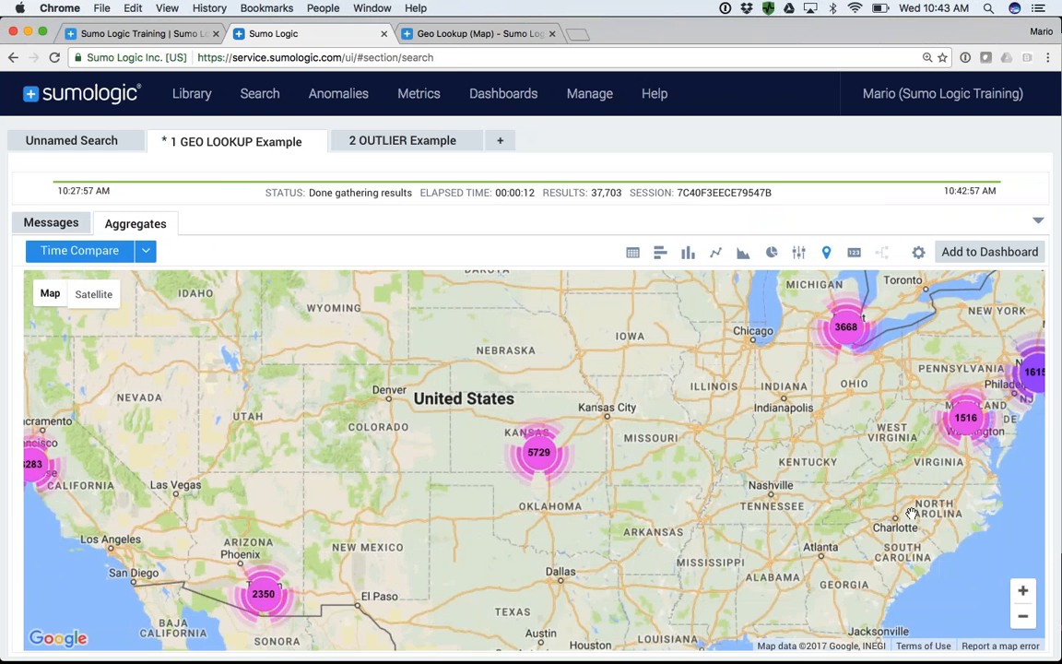
drag(1025, 548, 739, 529)
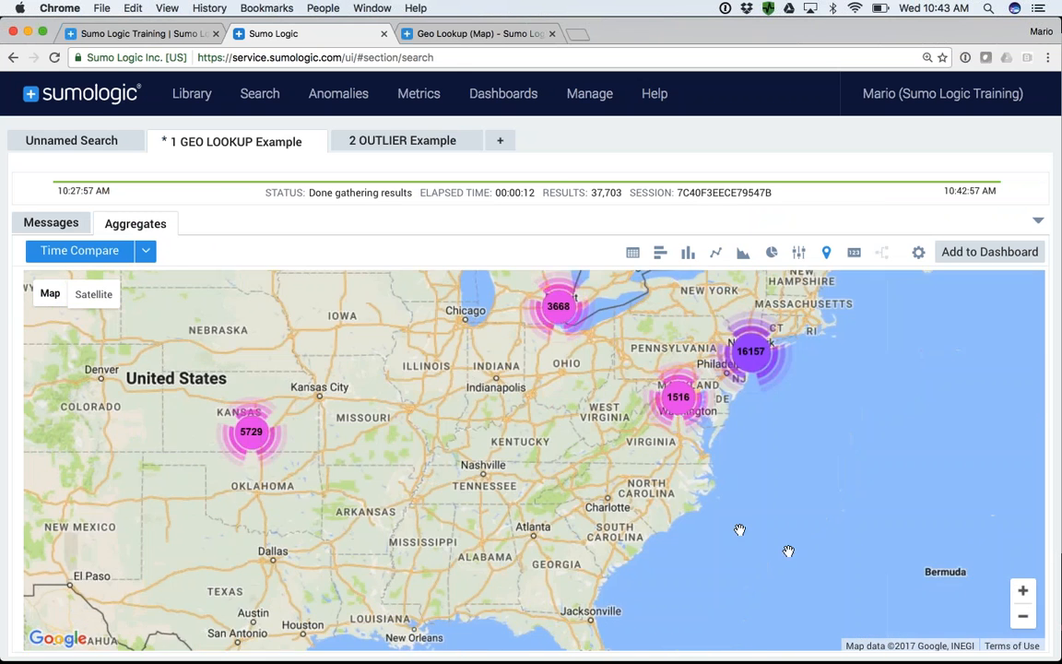
click(1021, 591)
drag(851, 463, 730, 575)
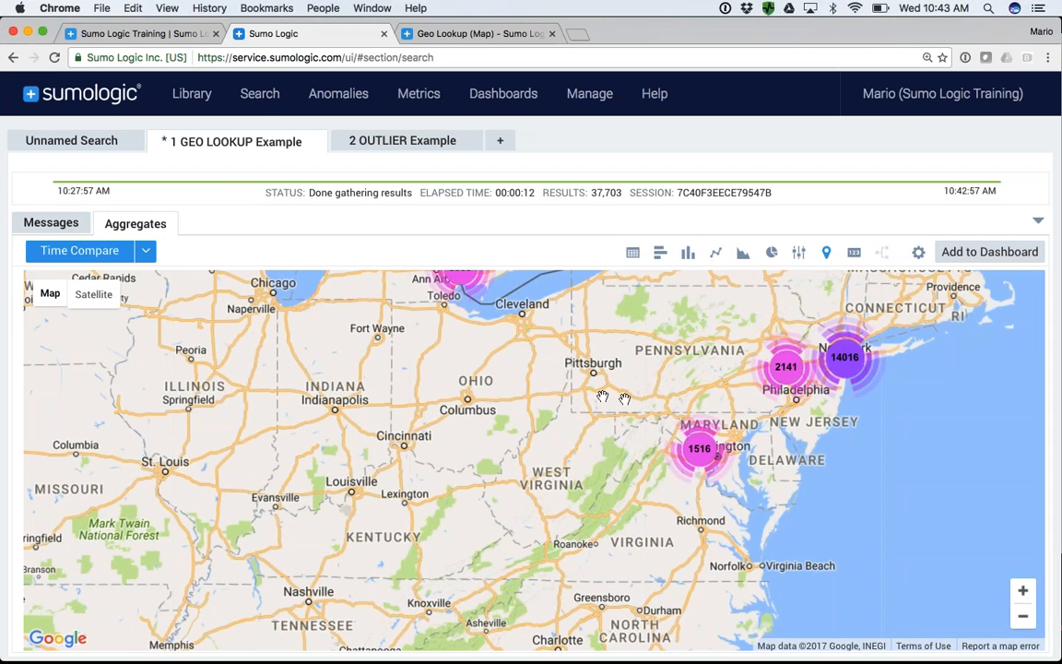
click(1022, 617)
click(1021, 616)
drag(622, 507, 677, 517)
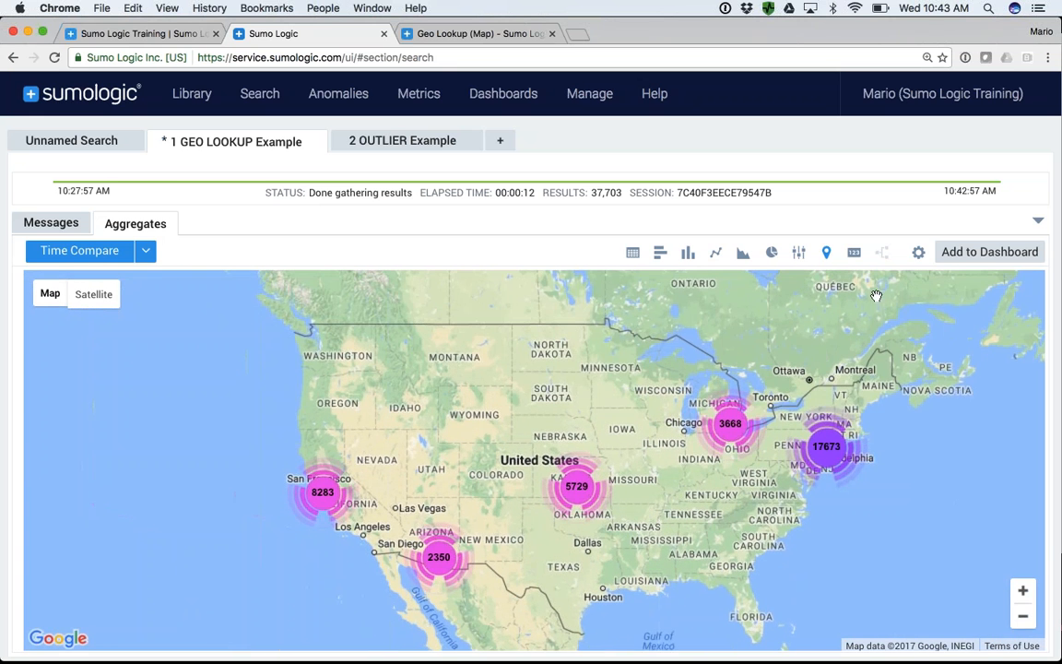
click(1036, 224)
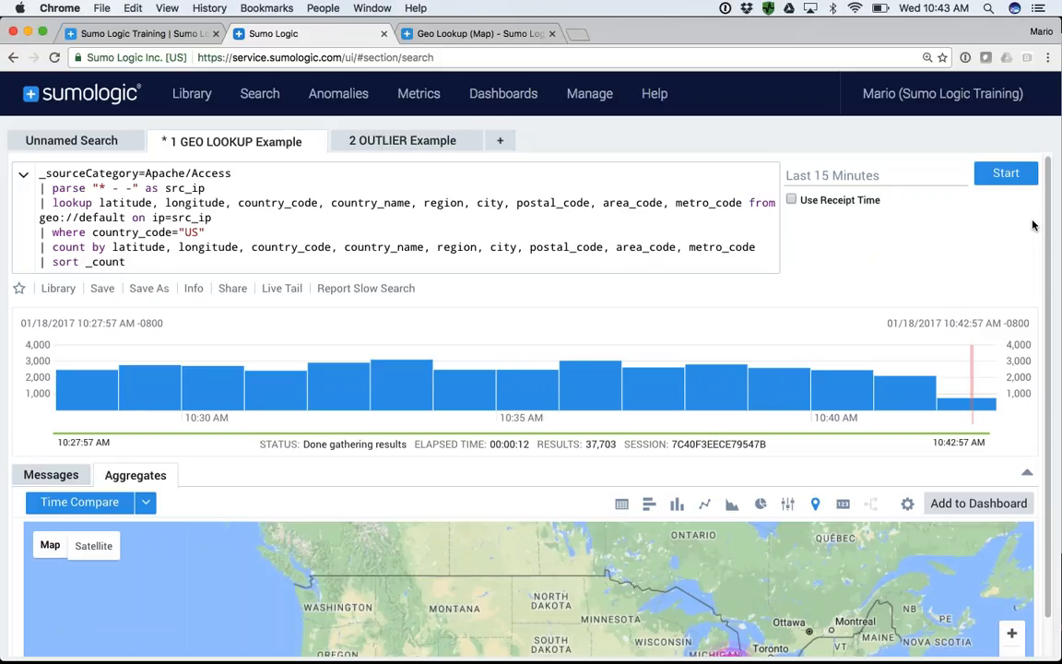
- Open the 2 OUTLIER Example search and delete its two parse regex lines
click(412, 146)
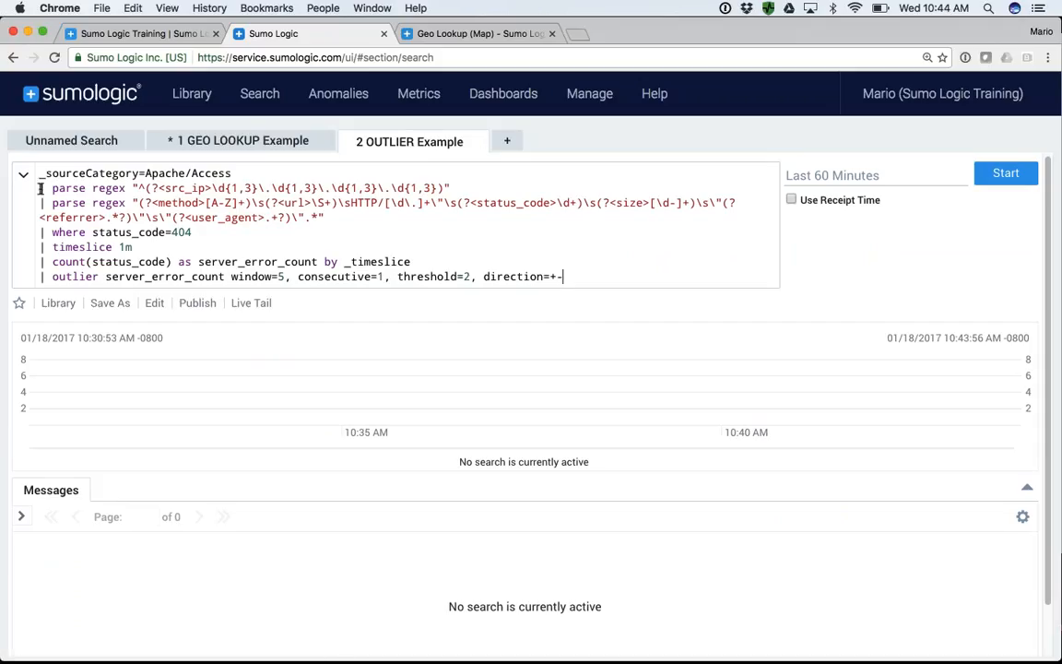
mouse_move(39, 189)
mouse_down()
mouse_move(45, 216)
mouse_move(336, 229)
mouse_move(35, 190)
mouse_up()
click(326, 219)
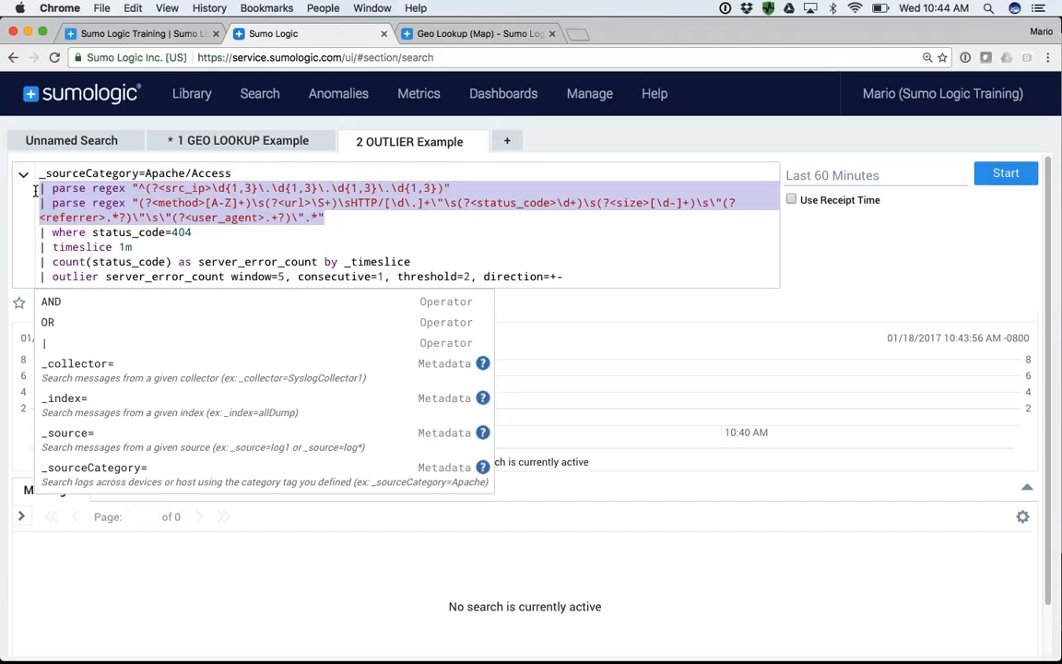
key(BackSpace)
key(BackSpace)
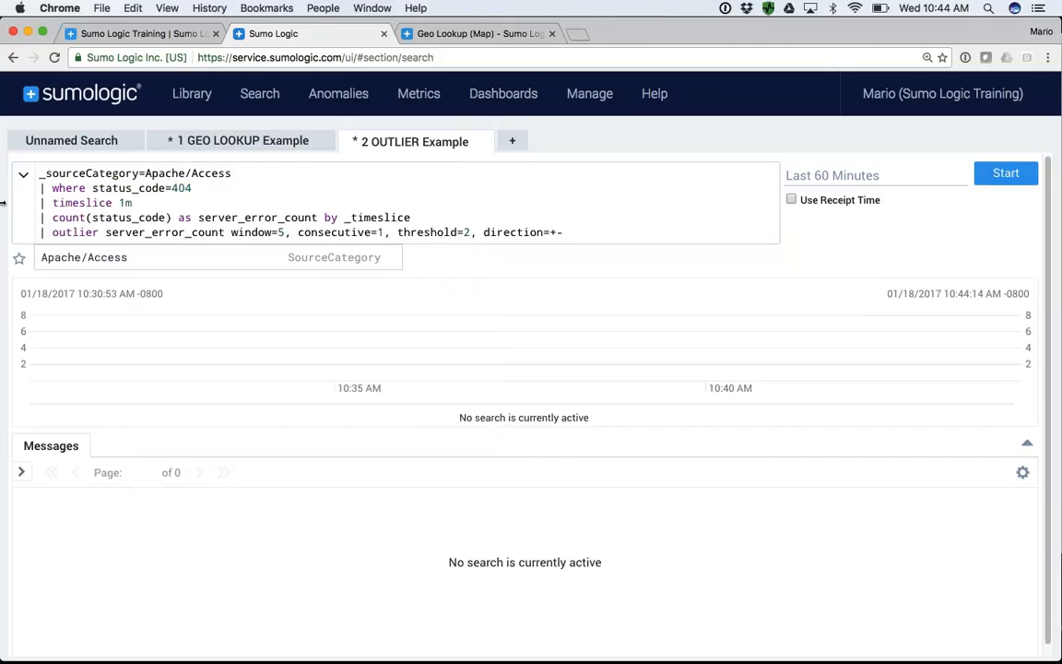
- Replace the where line by appending "and status_code=404" to the _sourceCategory=Apache/Access line of the outlier query
click(93, 188)
key(BackSpace)
key(BackSpace)
key(BackSpace)
key(BackSpace)
key(BackSpace)
key(BackSpace)
key(BackSpace)
key(BackSpace)
key(BackSpace)
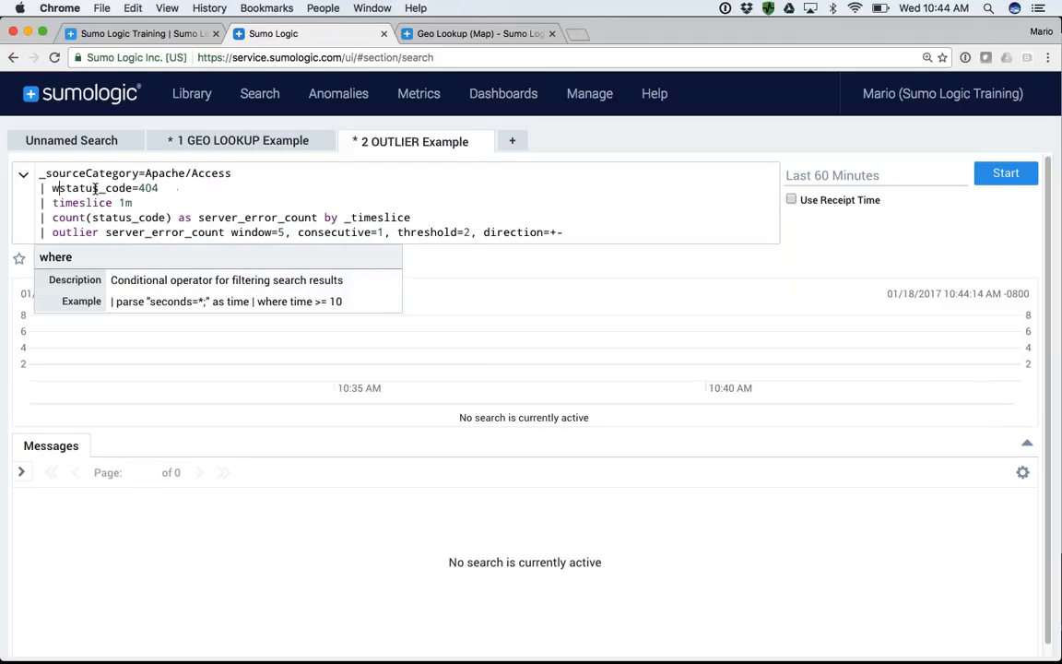
text(and status_code=404)
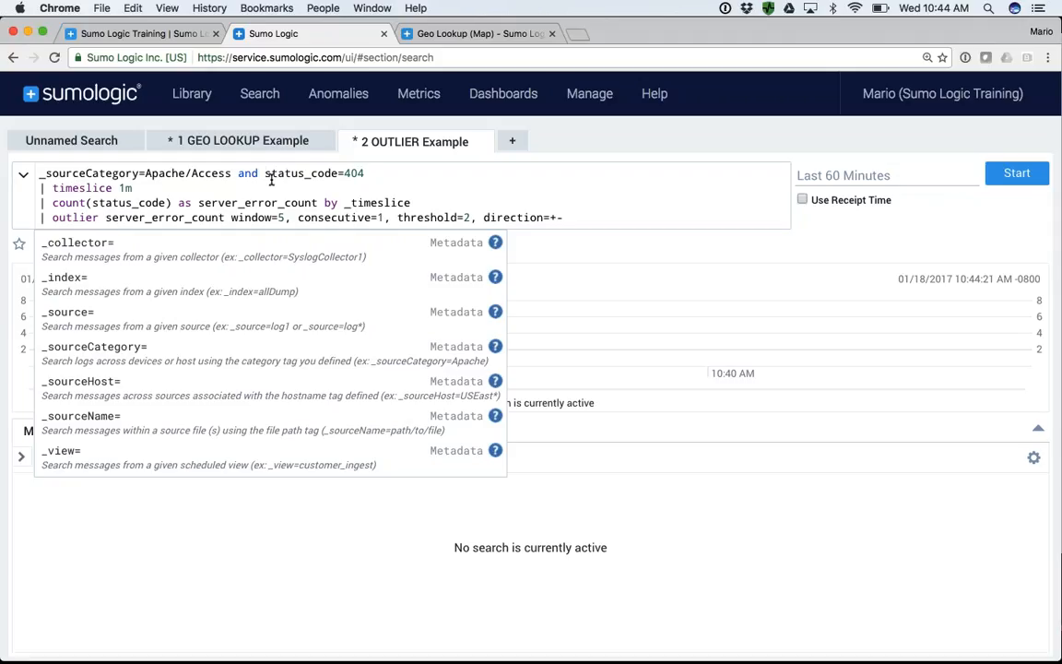
- Highlight the status_code=404 condition and the timeslice 1m line of the outlier query to examine them
drag(266, 174, 367, 173)
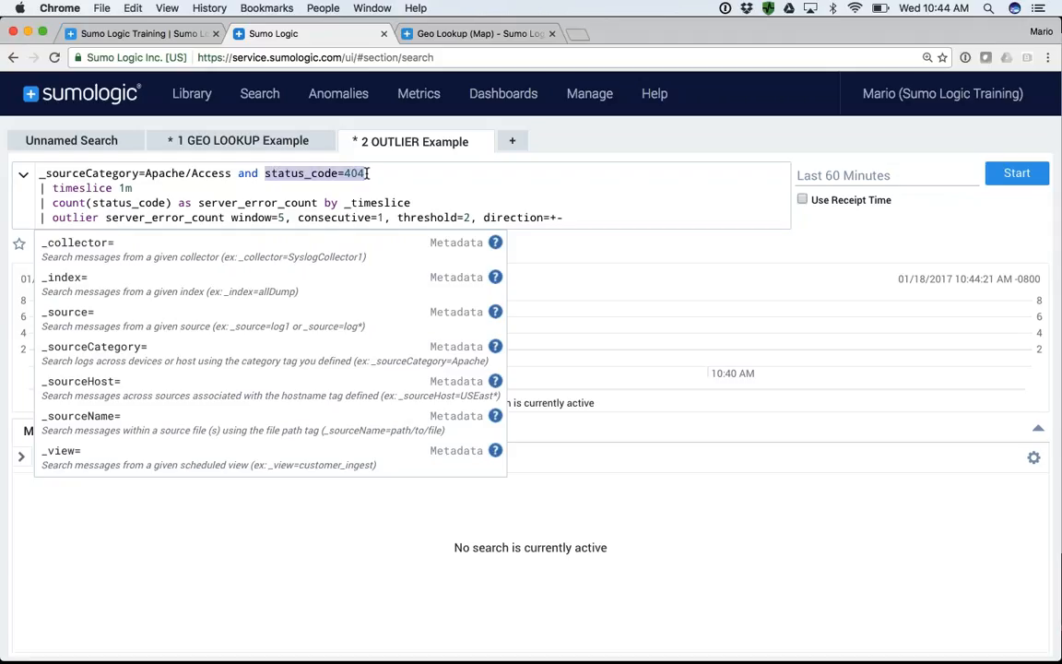
click(367, 173)
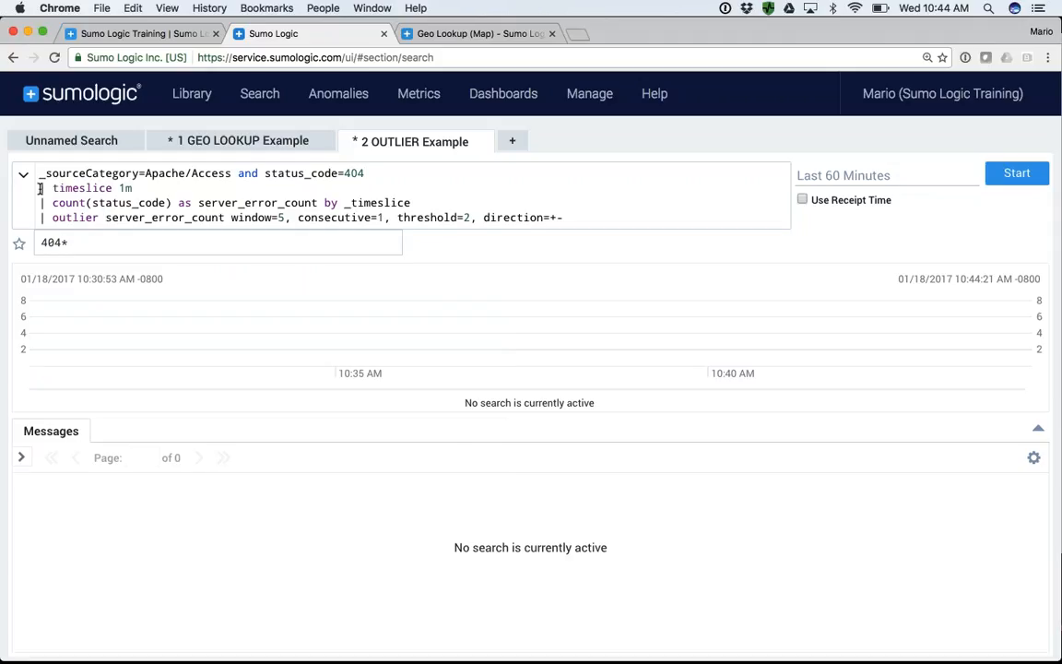
drag(40, 188, 137, 190)
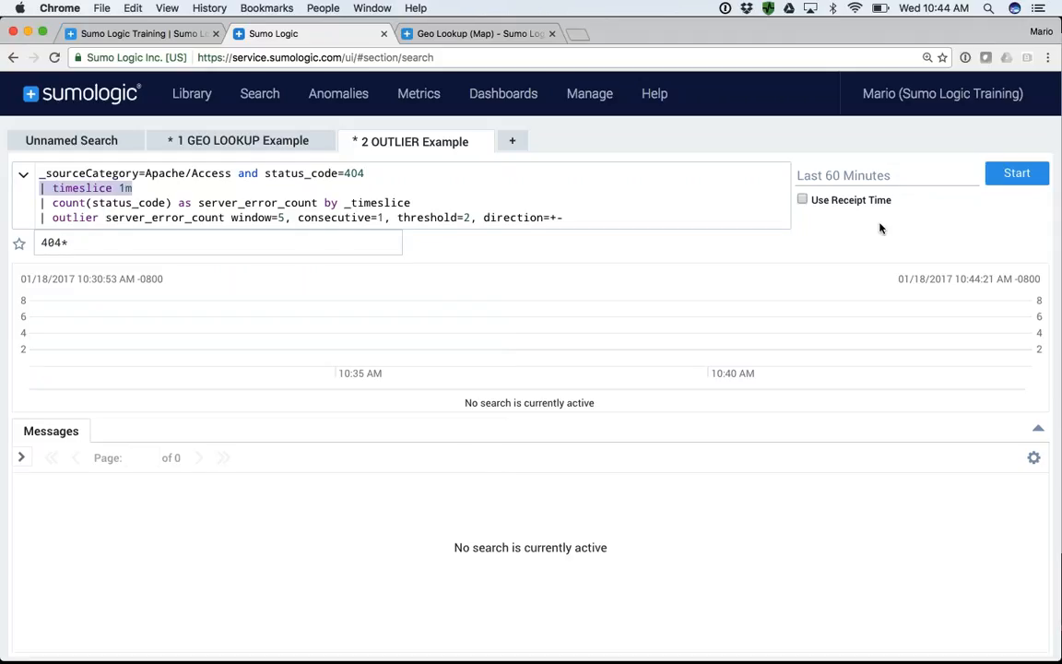
- Highlight the count operator and its server_error_count alias in the outlier query, and run the search
mouse_move(857, 183)
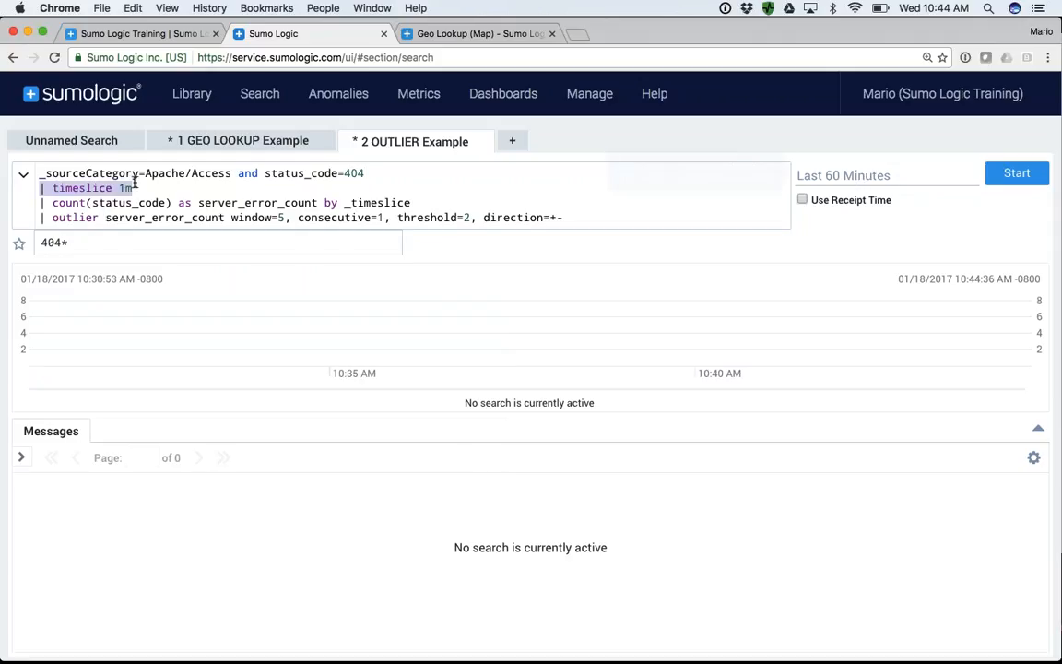
double_click(70, 204)
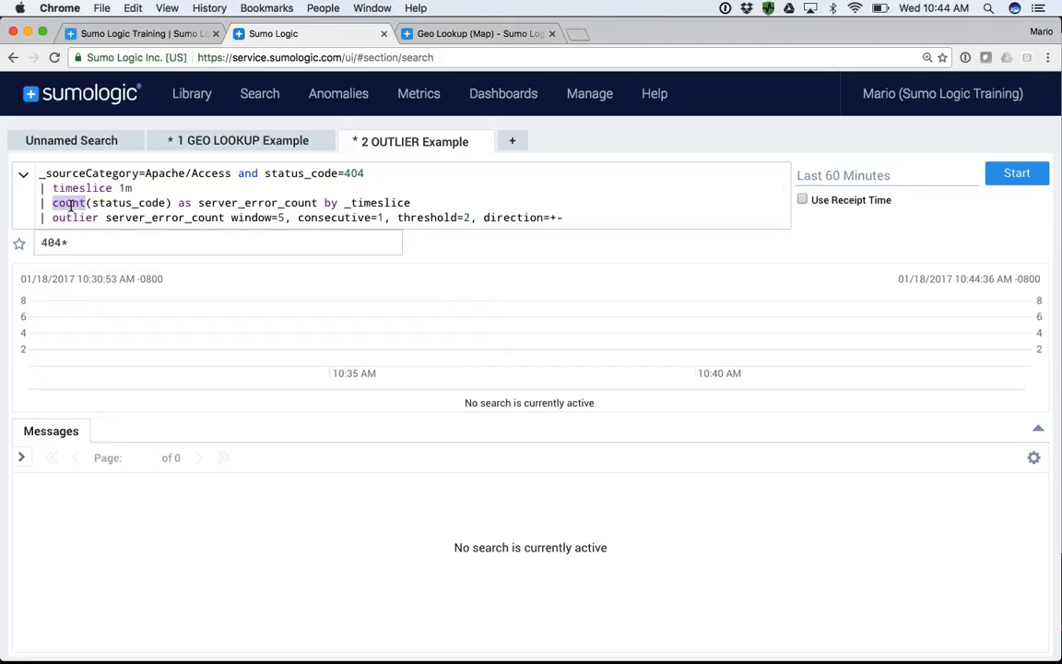
drag(93, 204, 318, 204)
click(197, 202)
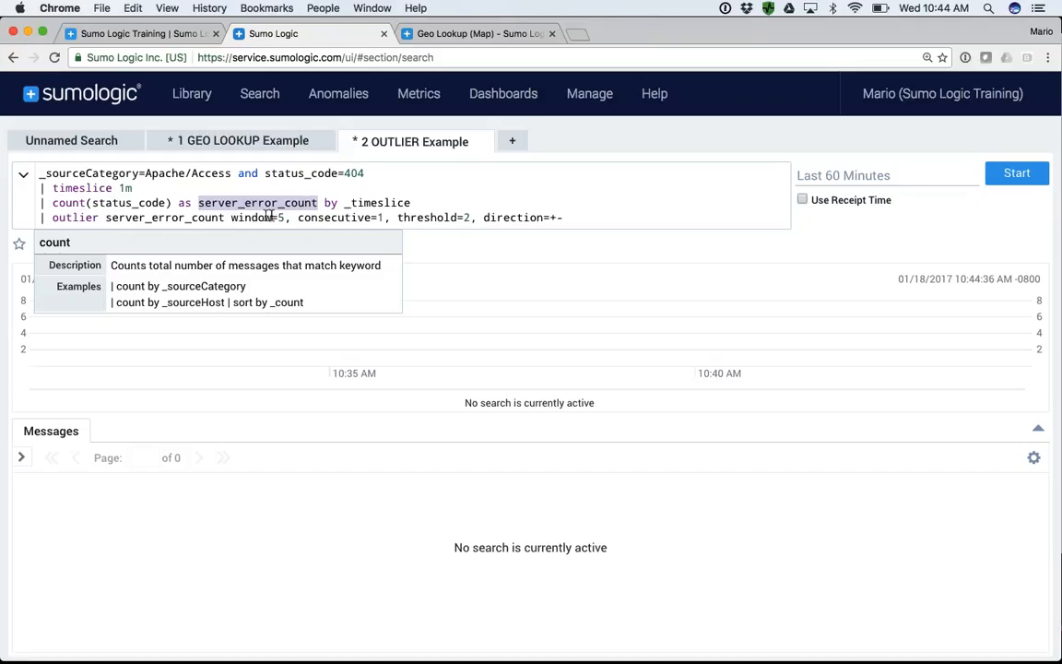
click(1014, 176)
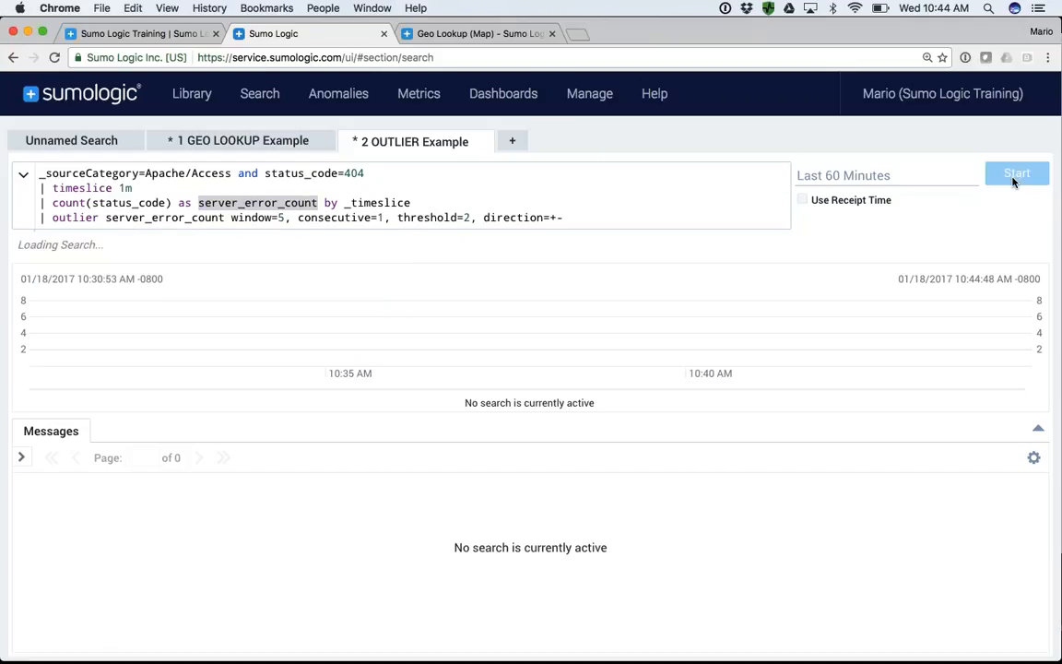
- Display the outlier results as a line chart and examine it in the expanded results area, restoring the layout when done
double_click(73, 219)
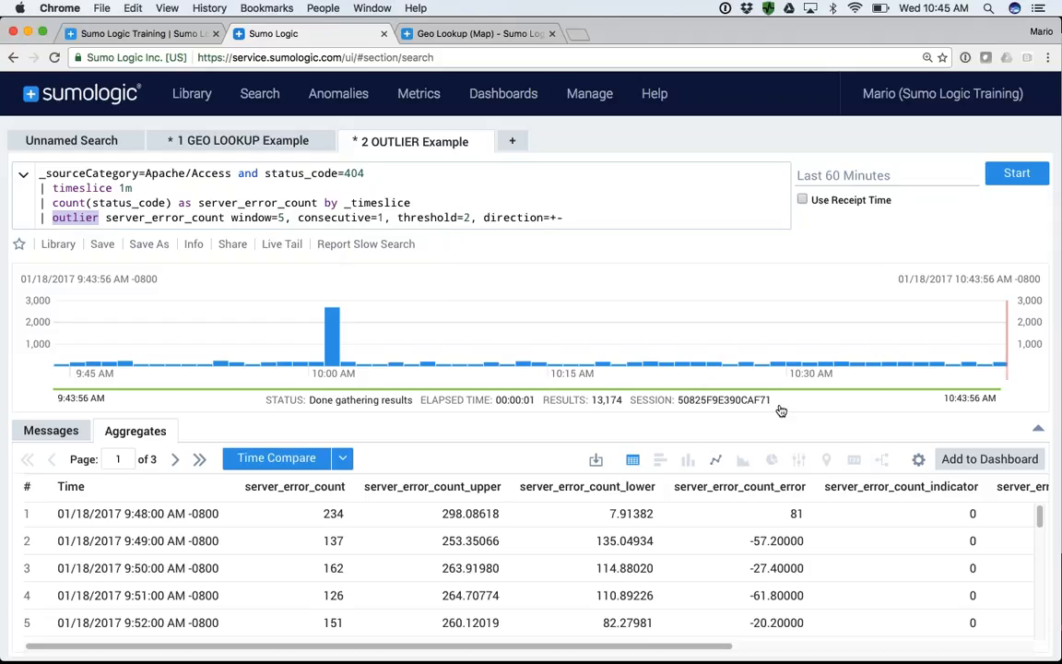
click(718, 461)
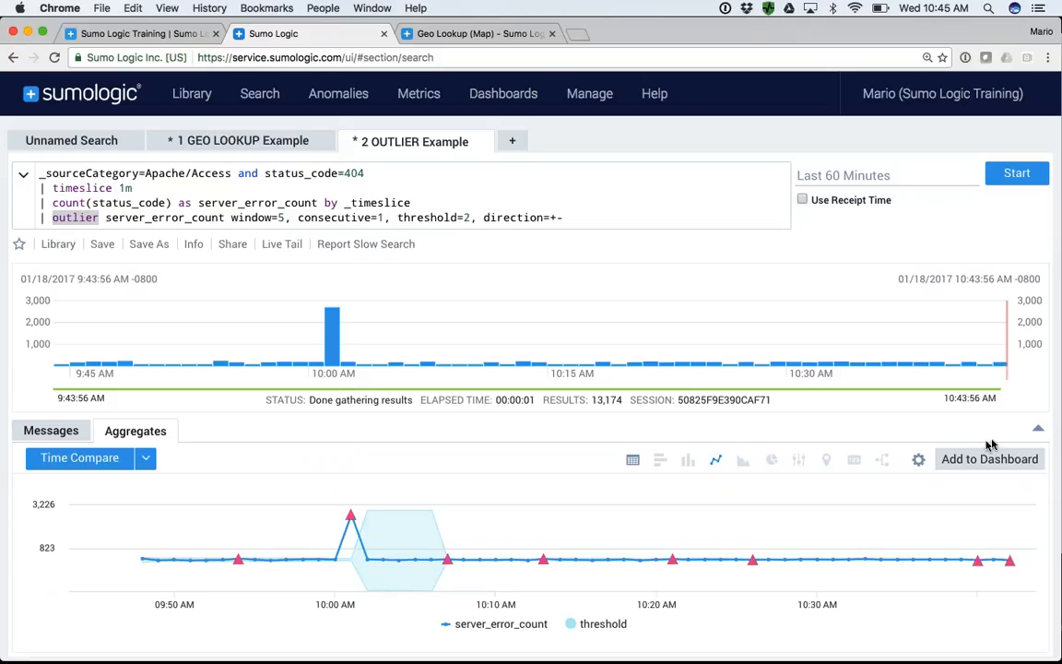
click(1037, 428)
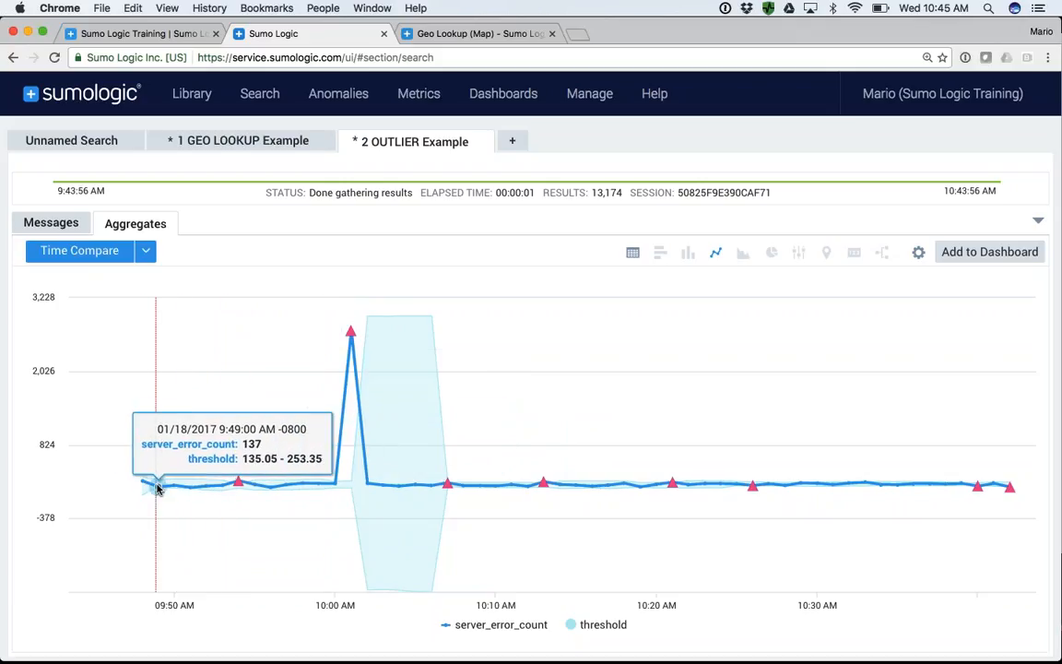
click(1037, 221)
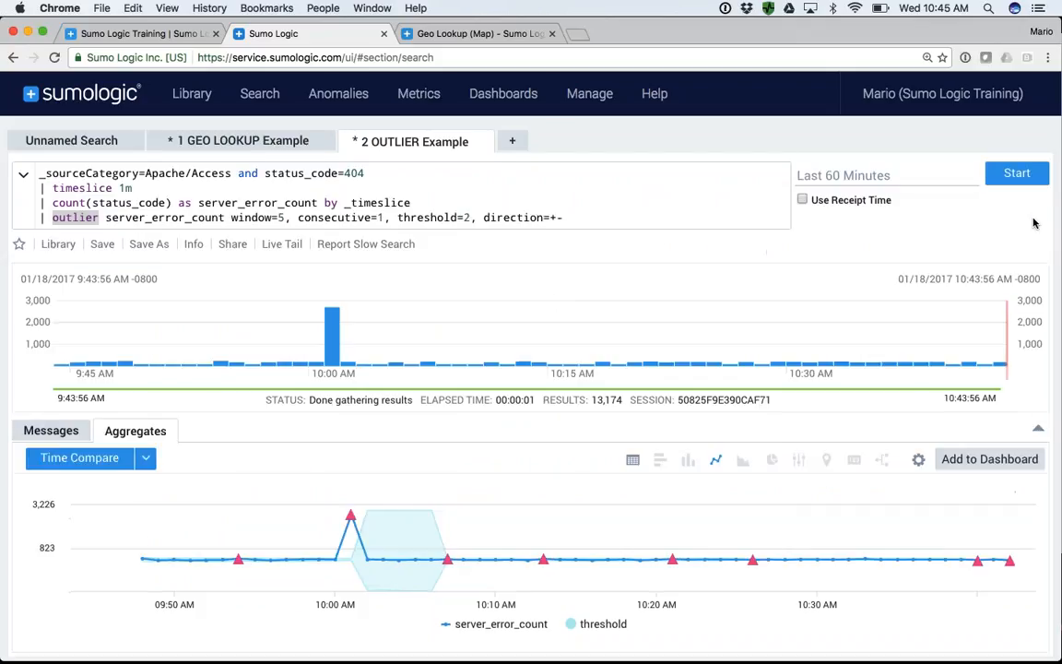
- Highlight the window=5 parameter of the outlier line, set threshold to 3, and rerun the search
click(283, 217)
drag(283, 217, 230, 218)
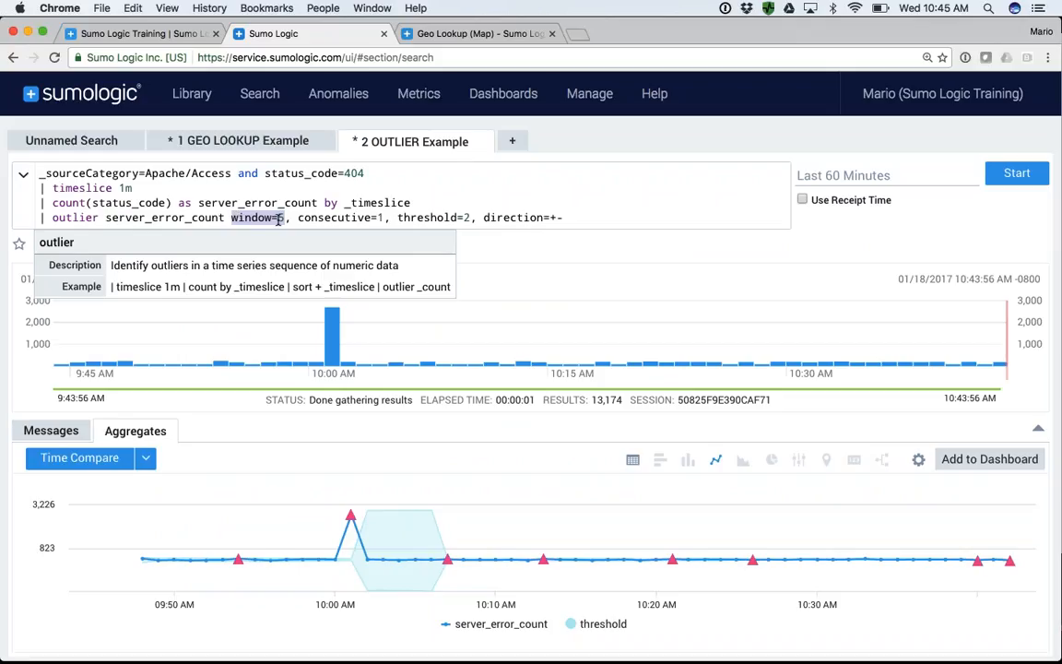
mouse_move(146, 531)
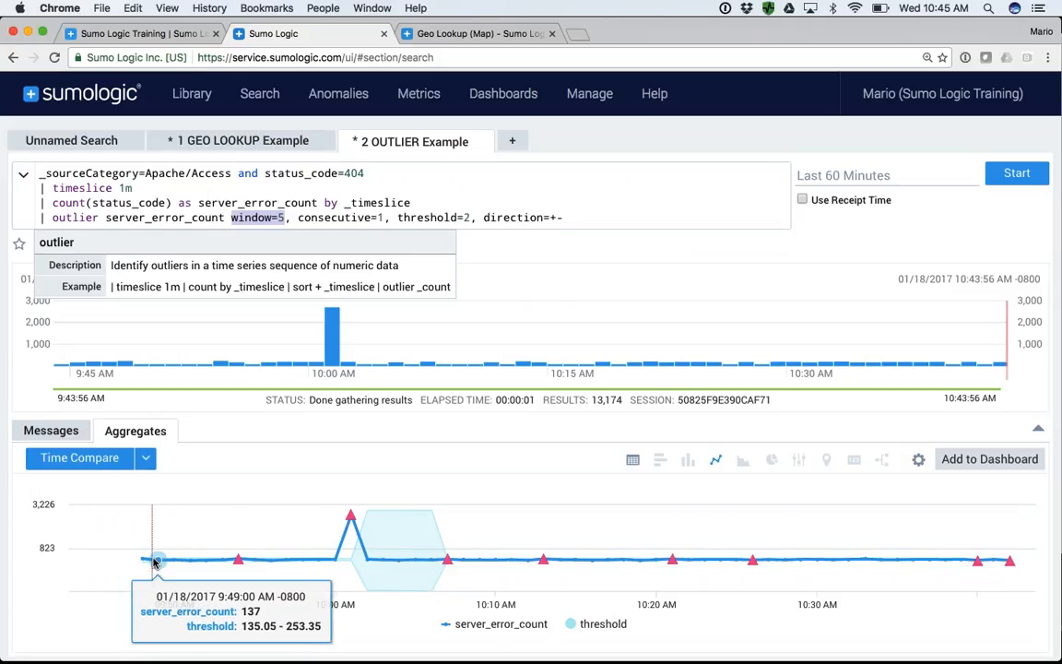
click(466, 217)
key(BackSpace)
text(3)
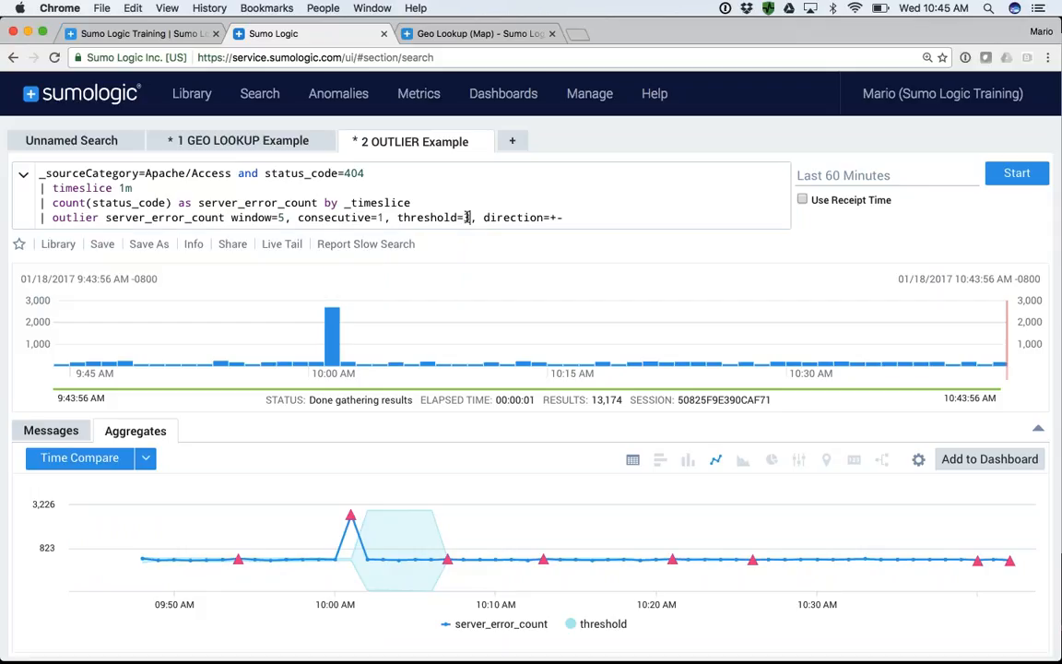
key(Return)
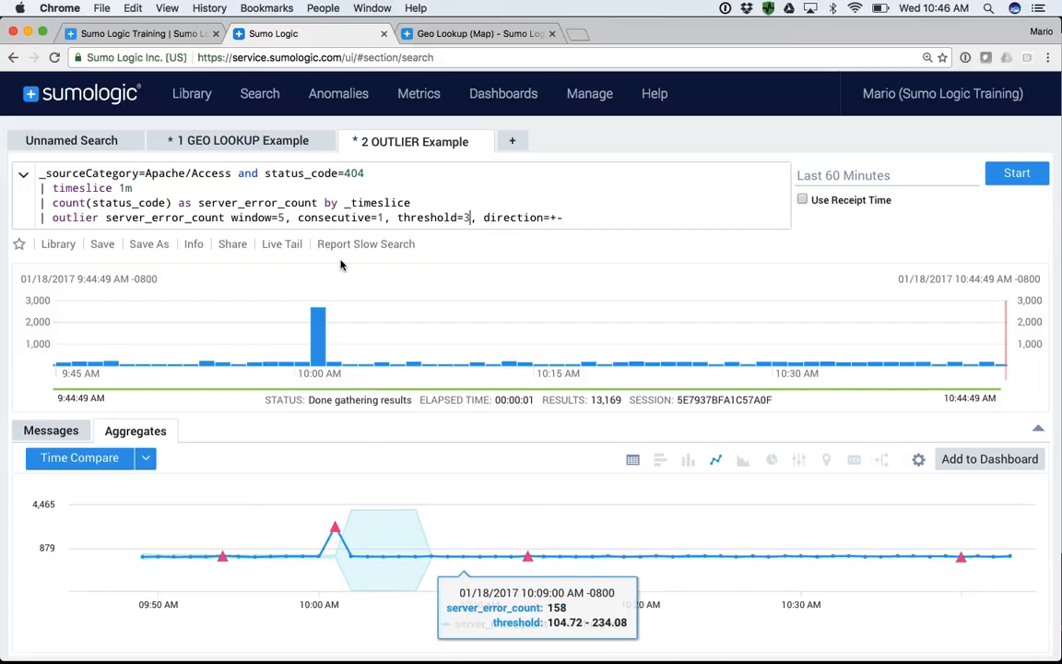
- Examine the consecutive parameter, set direction to + on the outlier line, and highlight its parameters and operator
double_click(380, 217)
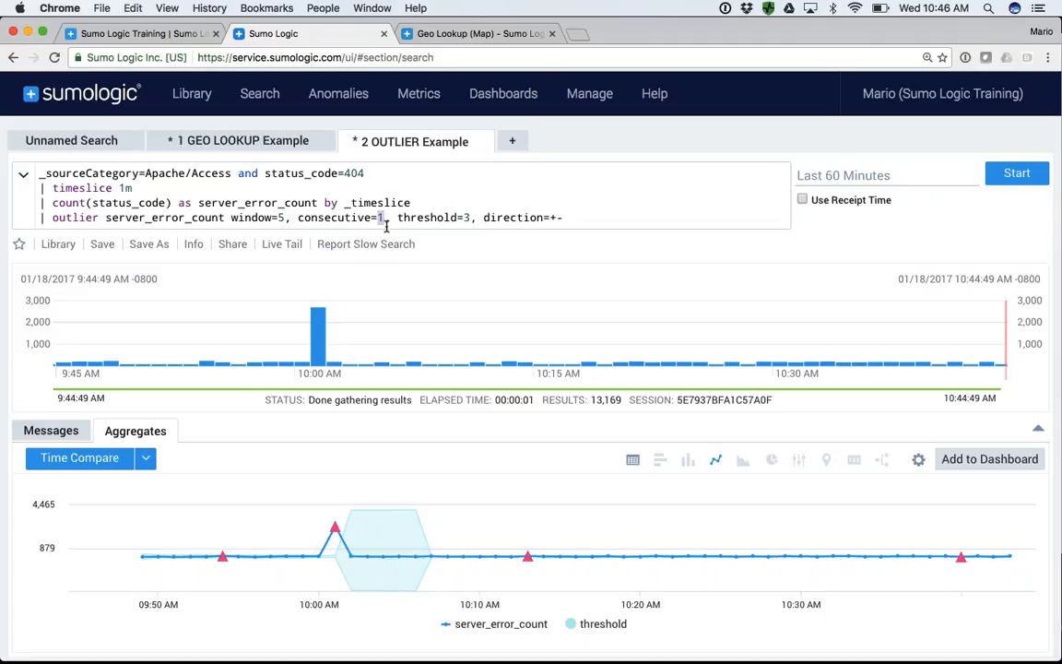
click(386, 224)
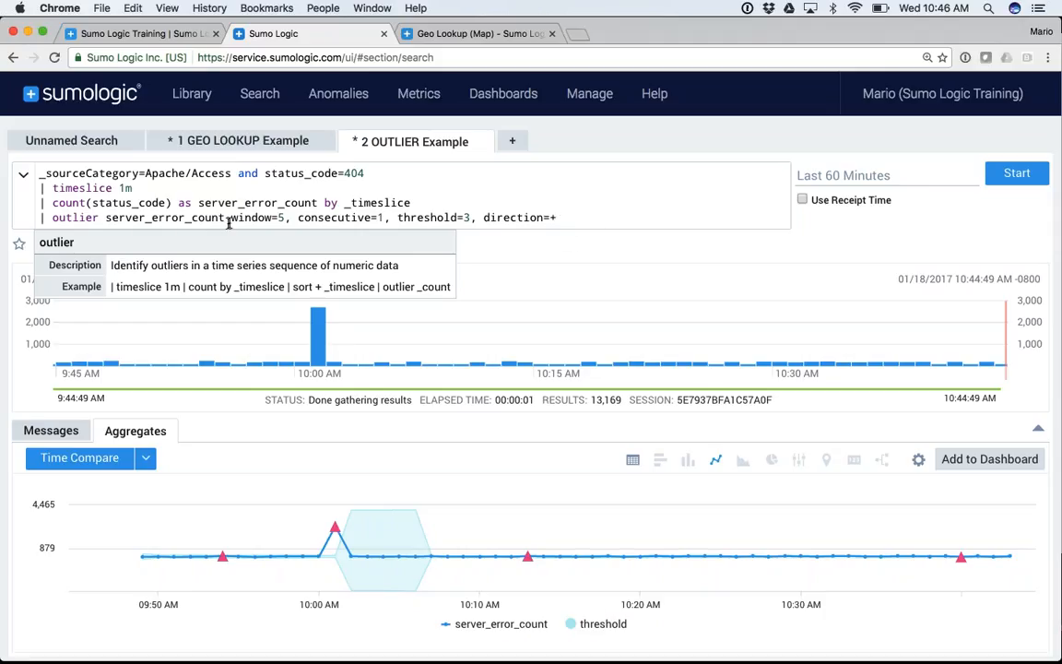
drag(231, 220, 559, 224)
double_click(68, 218)
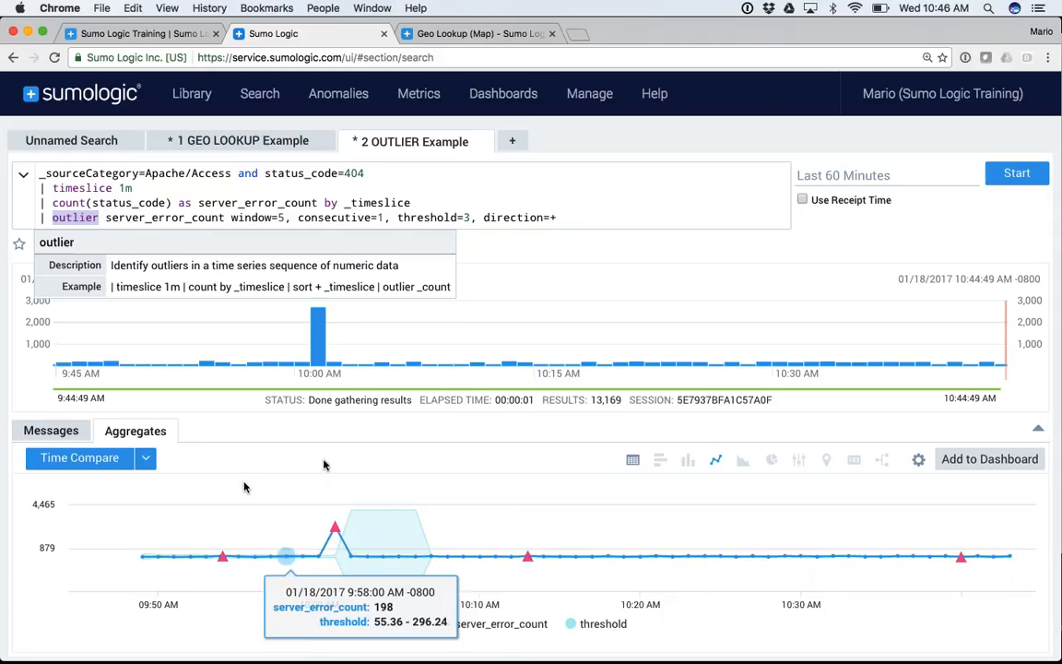
- Set the outlier window to 10 and rerun the search
click(280, 217)
key(BackSpace)
text(10)
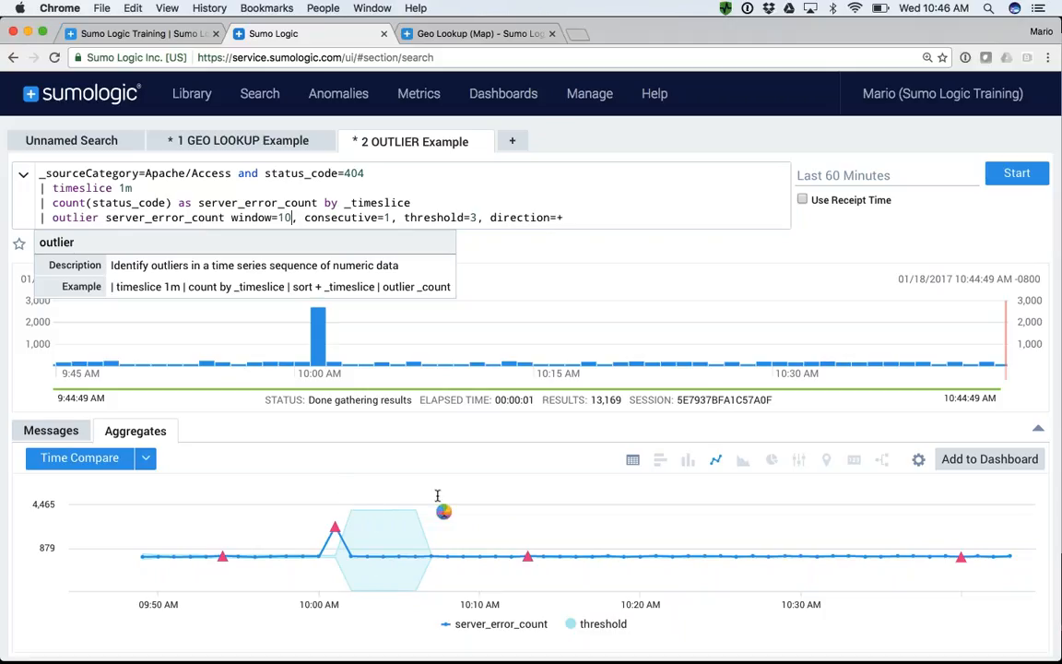
key(Return)
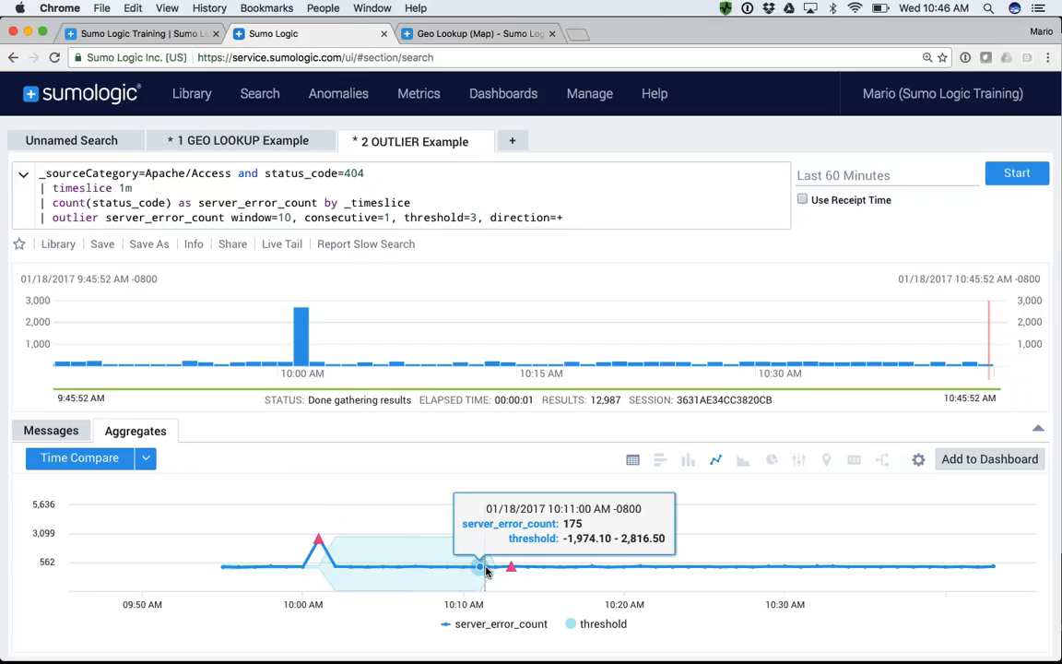
- Highlight the 404 value in the query and inspect the flagged outlier points on the line chart
double_click(353, 173)
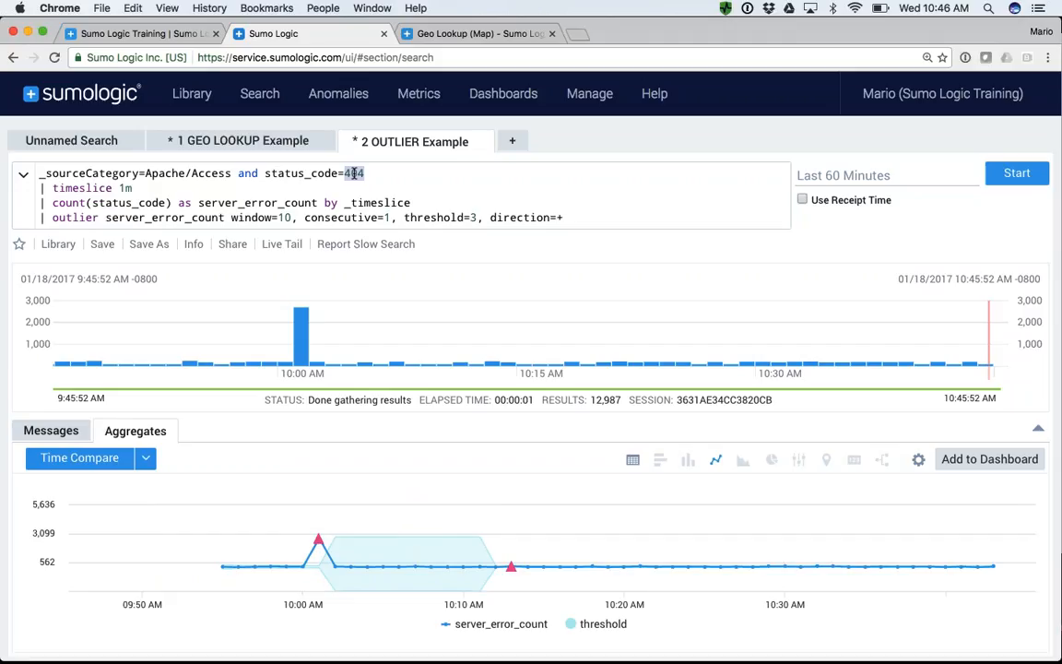
mouse_move(316, 540)
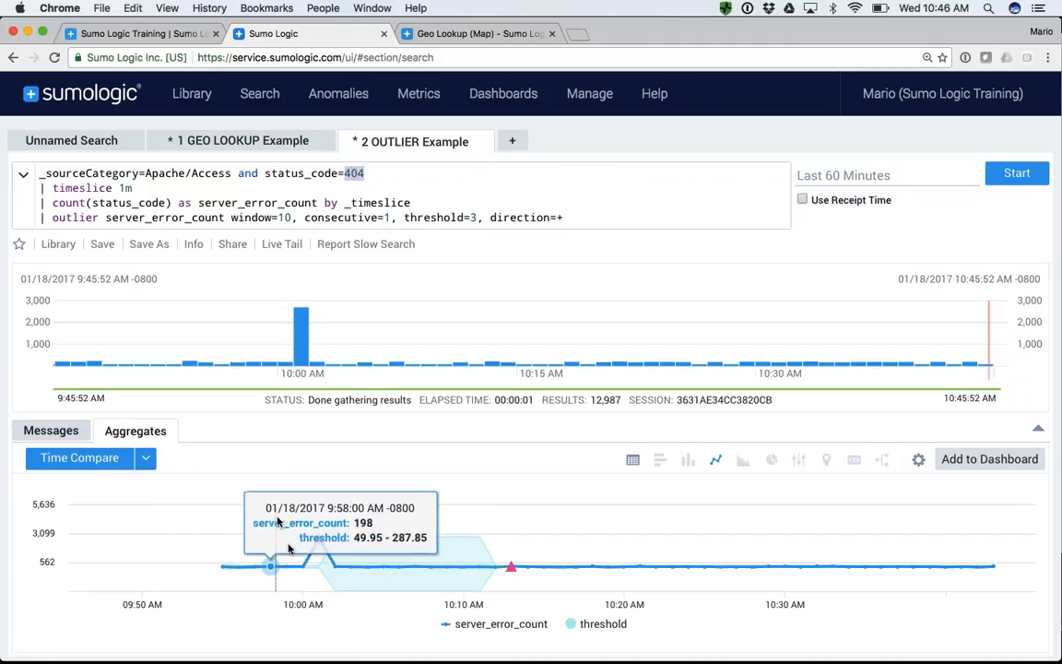
mouse_move(527, 564)
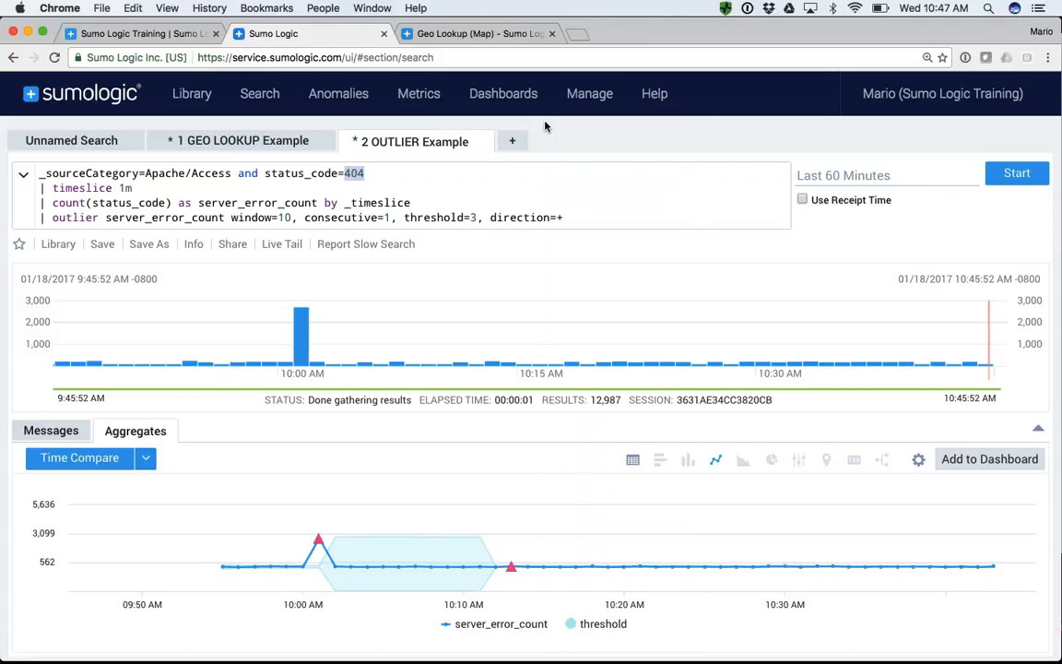
- Add a blank search and copy the _sourceCategory=Apache/Access expression from the query of the first unnamed search
click(513, 143)
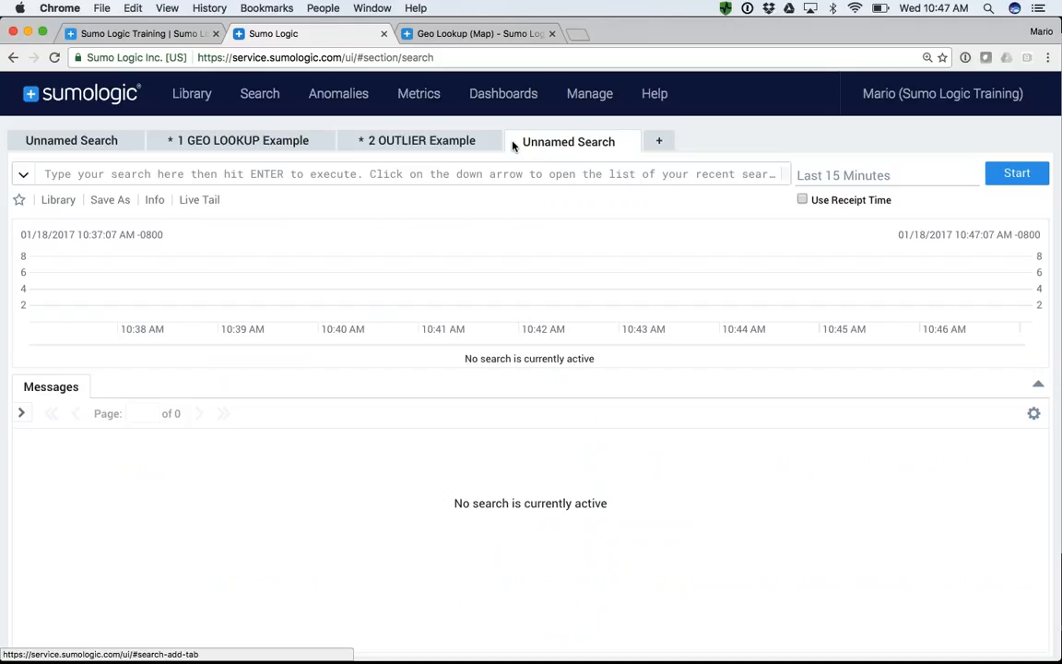
mouse_move(261, 105)
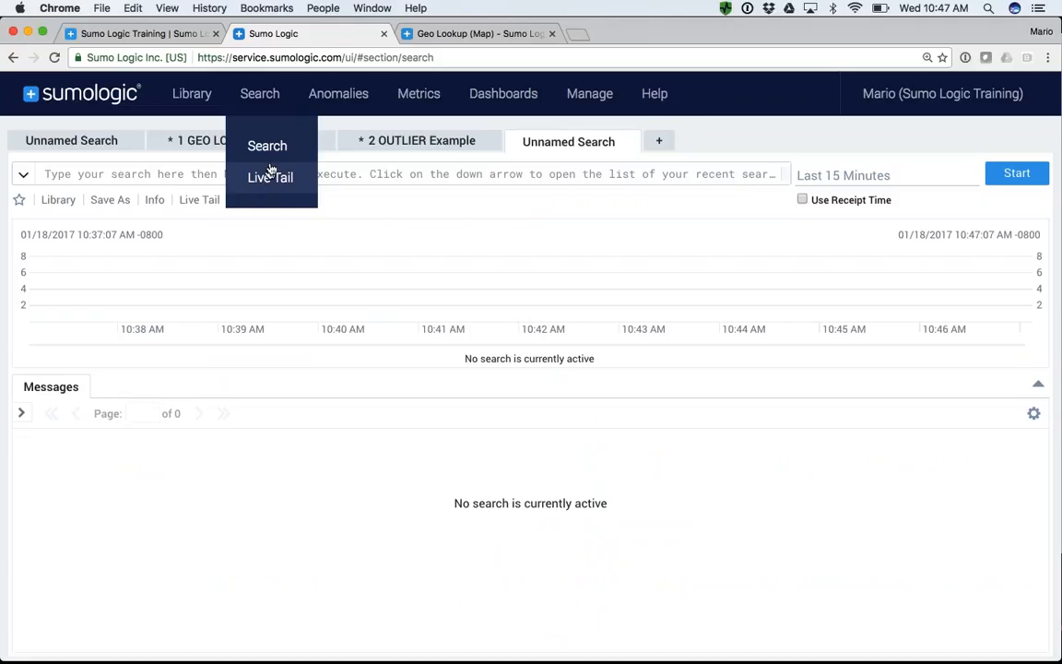
click(83, 142)
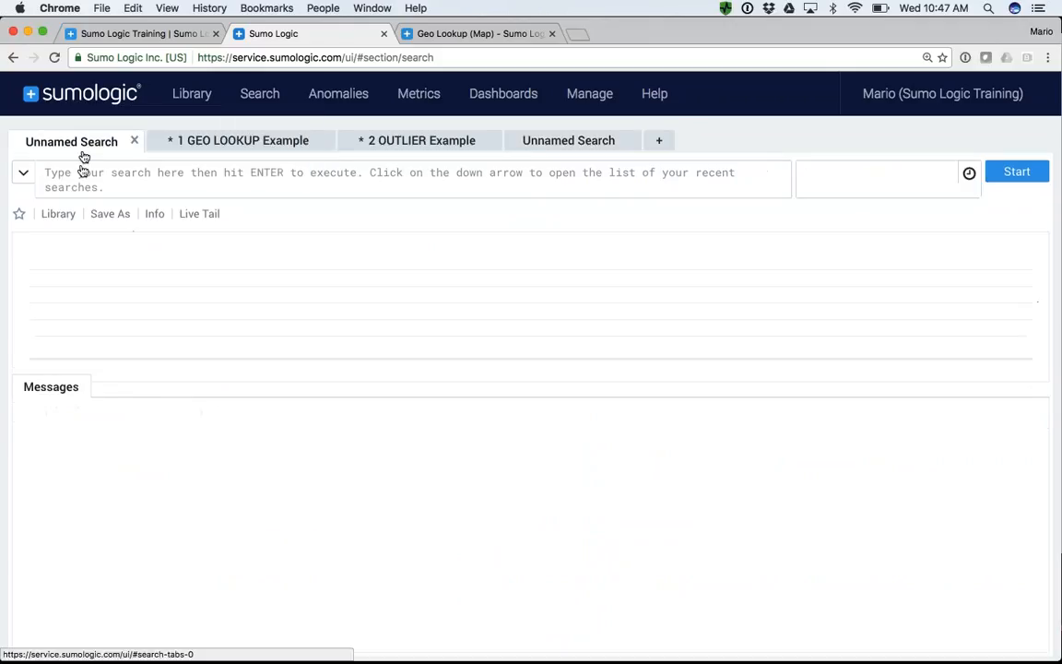
drag(233, 172, 30, 178)
key(super+c)
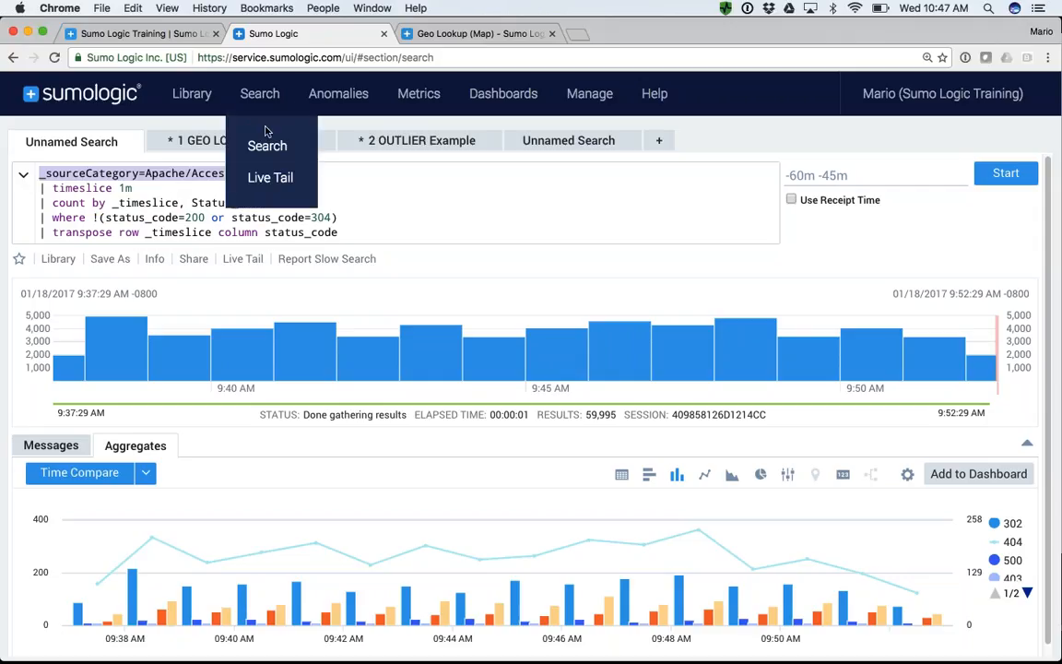
- Open Live Tail and run it with the copied _sourceCategory=Apache/Access expression
click(276, 175)
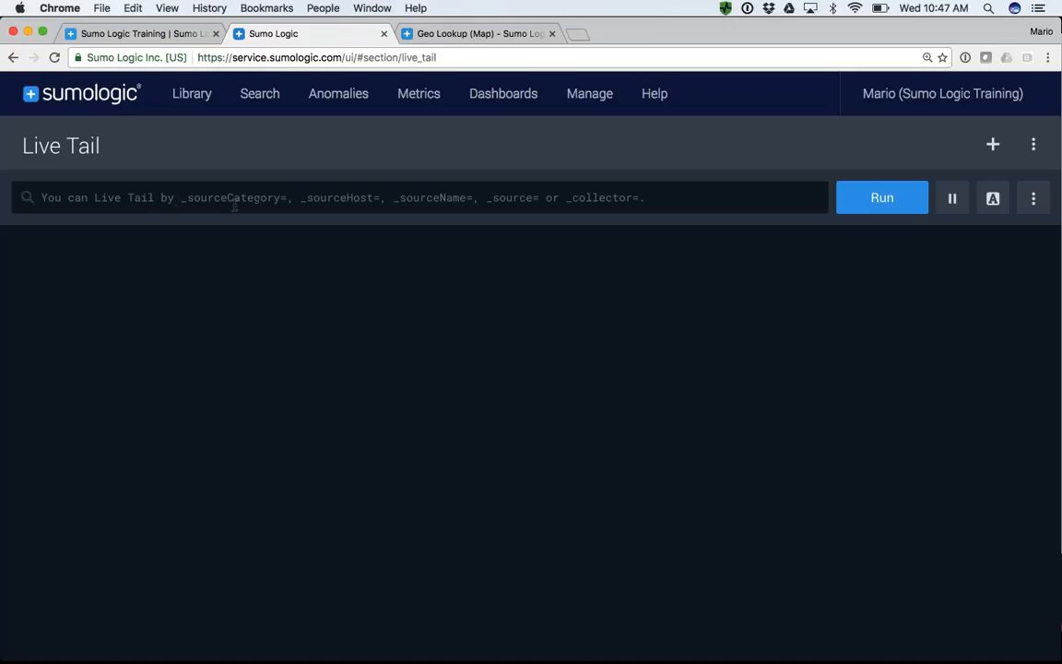
click(410, 211)
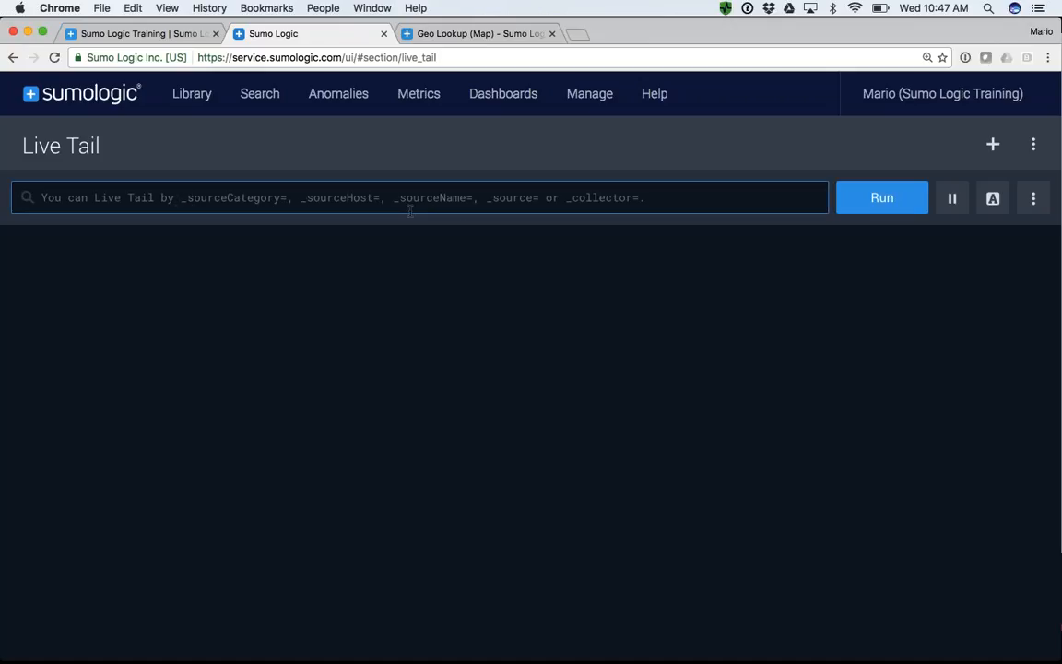
key(super+v)
key(Return)
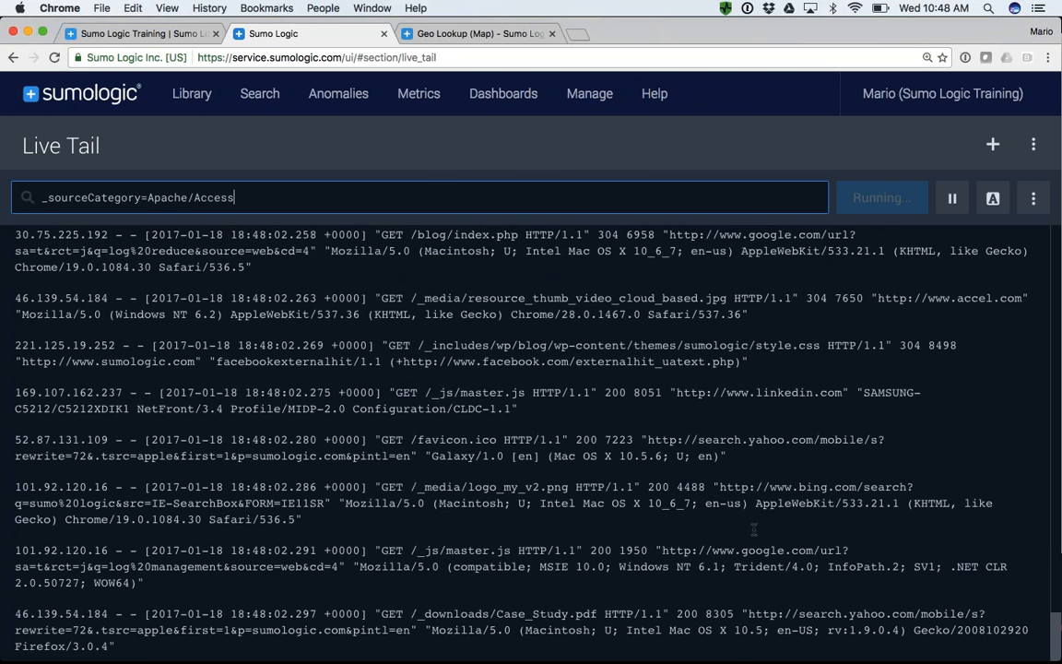
- Add the keyword 404 to the Live Tail query and rerun it
click(461, 197)
text(404)
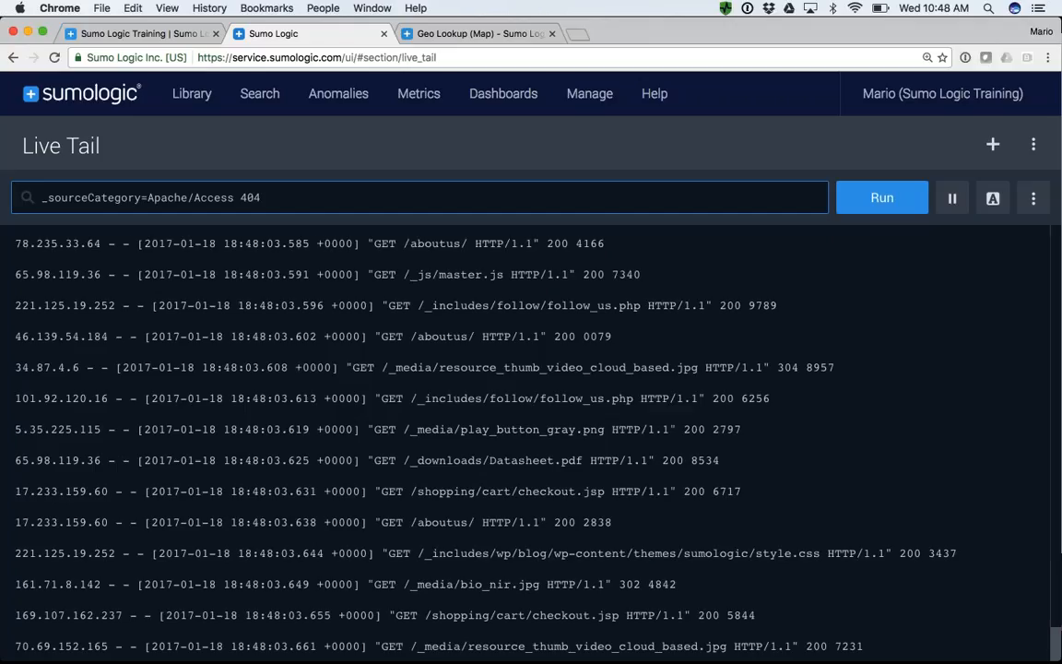
key(Return)
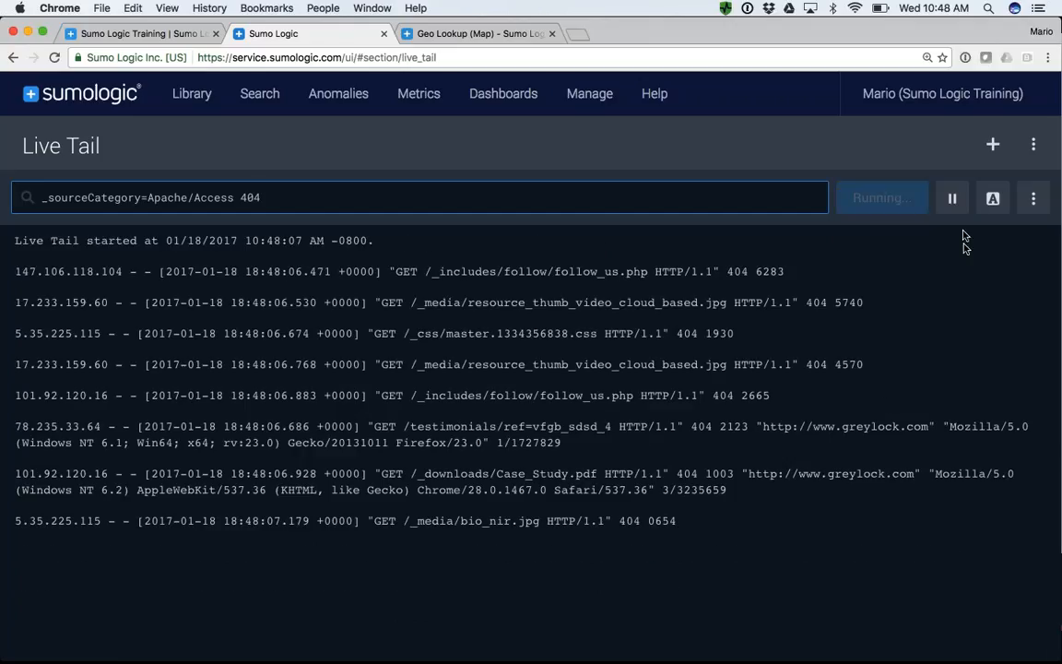
- Highlight the terms Mozilla and 404 in the Live Tail messages and close the highlight settings
click(992, 201)
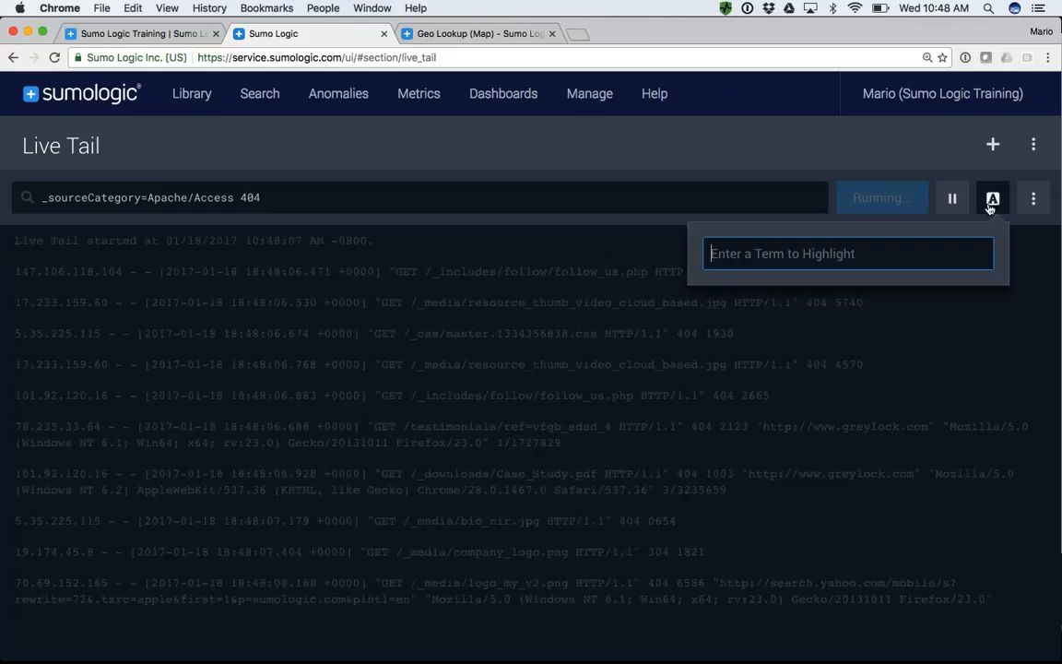
text(Mozilla)
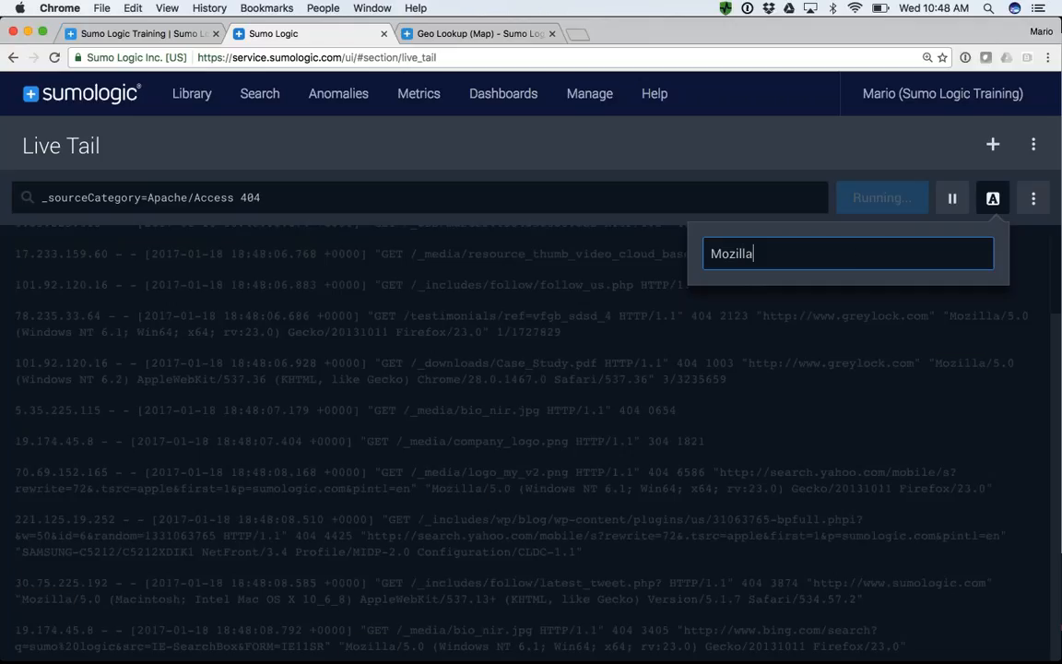
key(Return)
text(404)
key(Return)
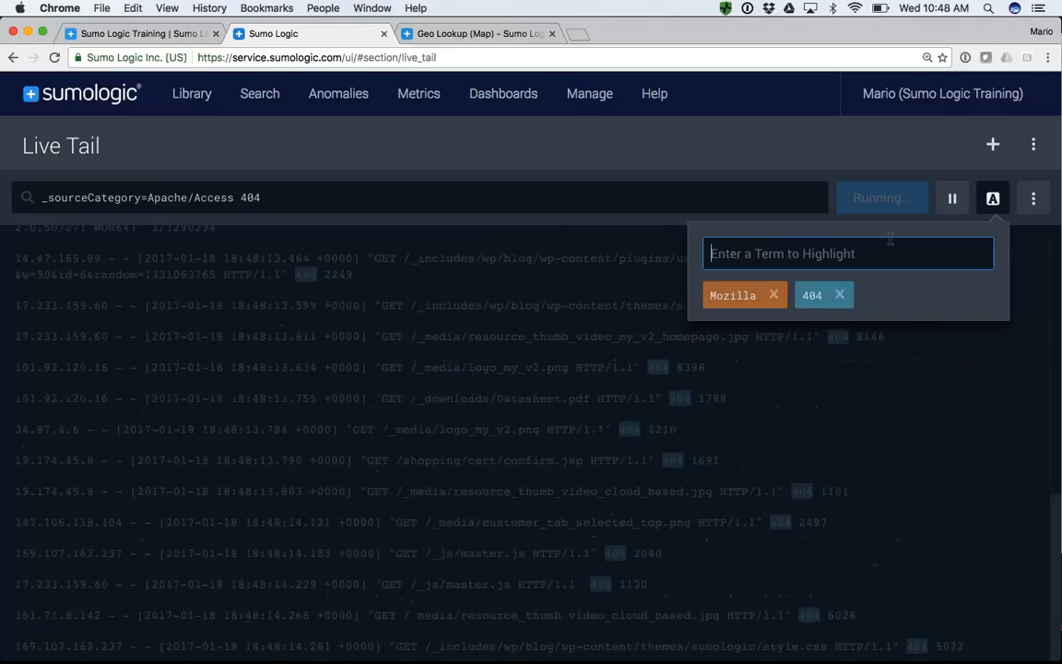
click(994, 202)
- Look back through the highlighted Live Tail messages, return to the newest ones, and pause and resume the stream, leaving it paused
scroll(498, 304, up, 3)
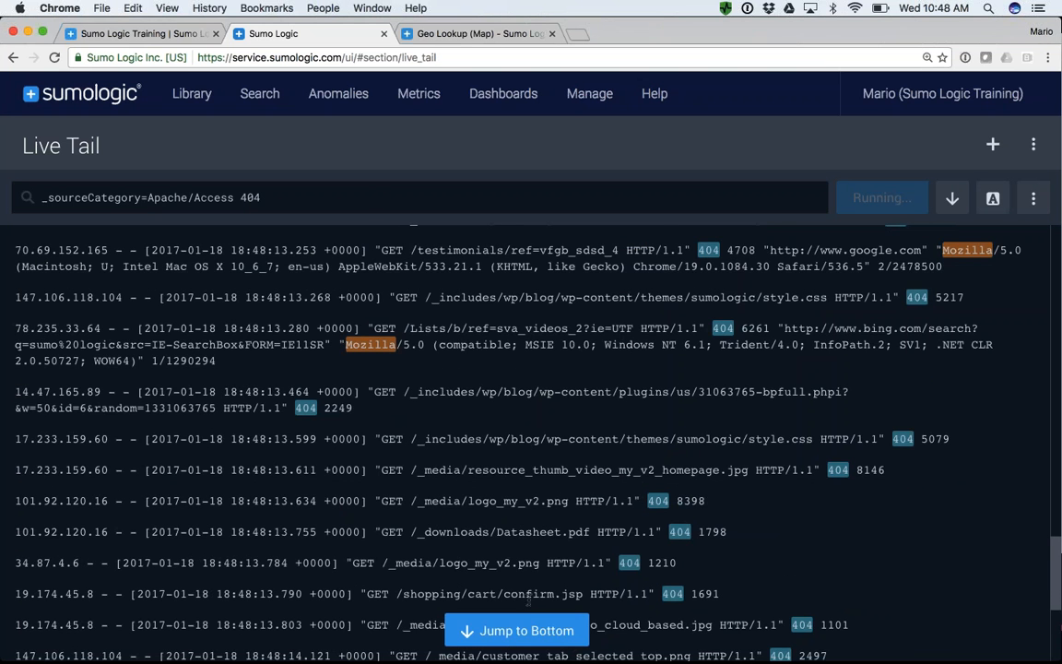
click(460, 572)
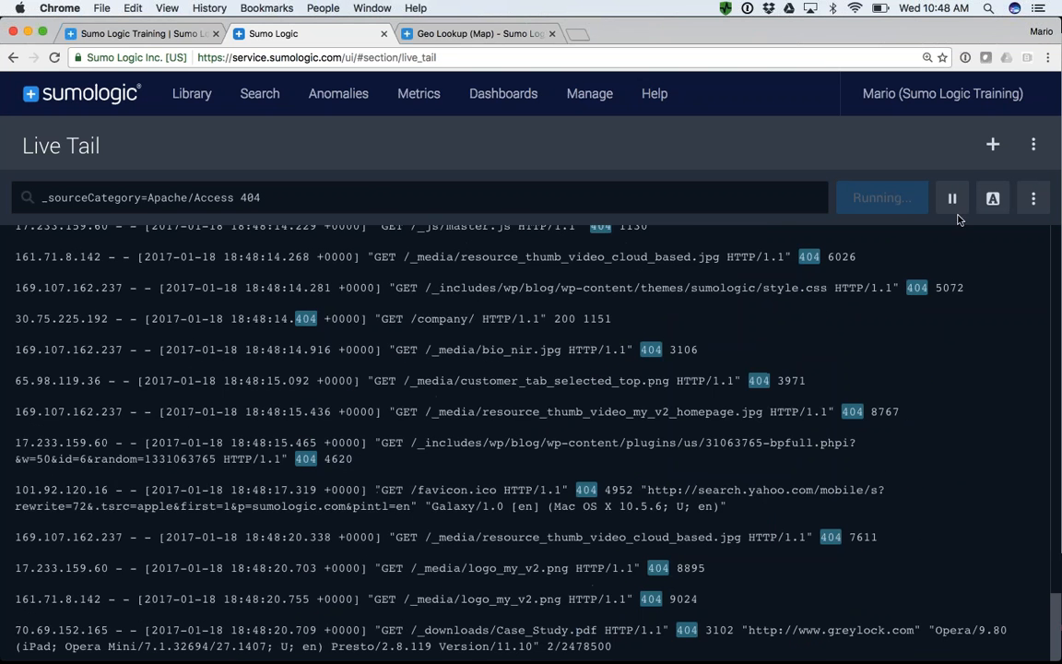
click(955, 204)
click(547, 633)
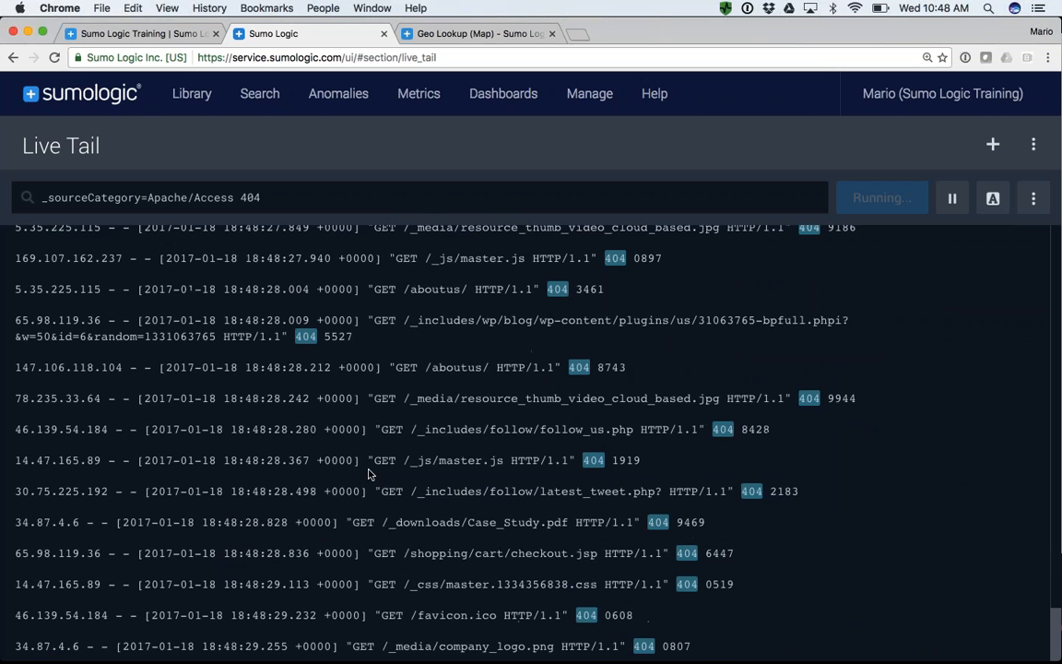
click(952, 205)
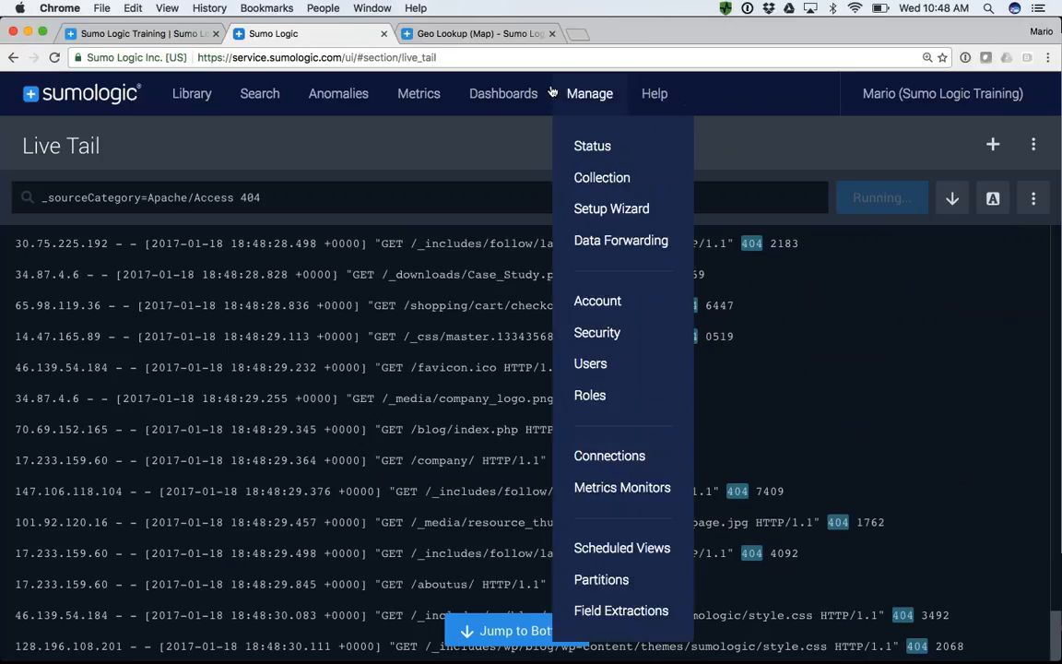
- Open the Live Tail help documentation and go to its Live Tail CLI topic
mouse_move(656, 95)
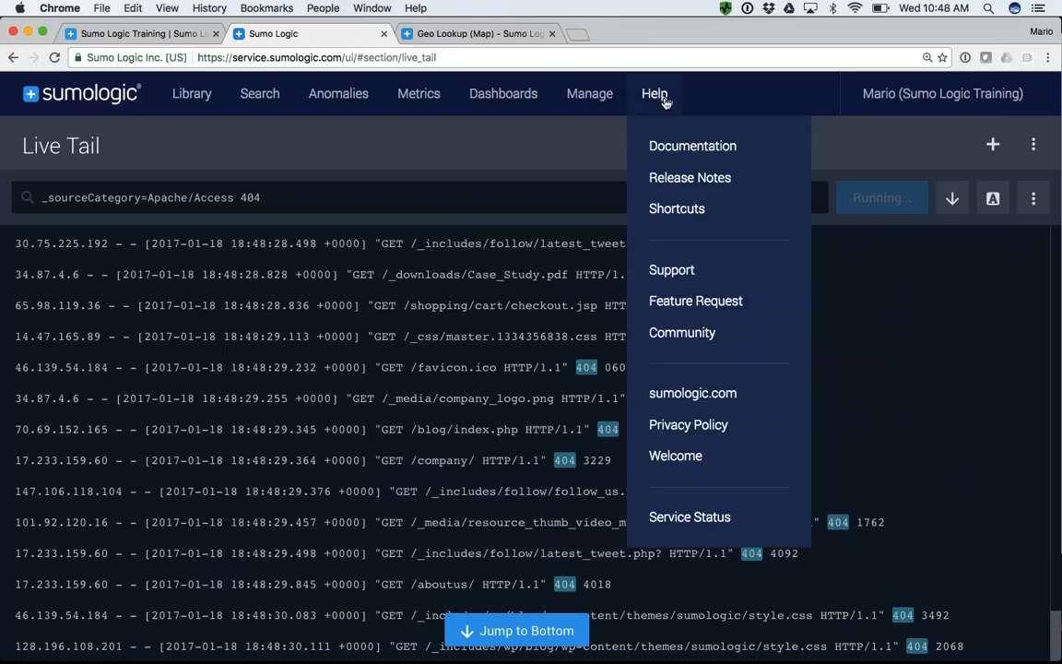
click(674, 147)
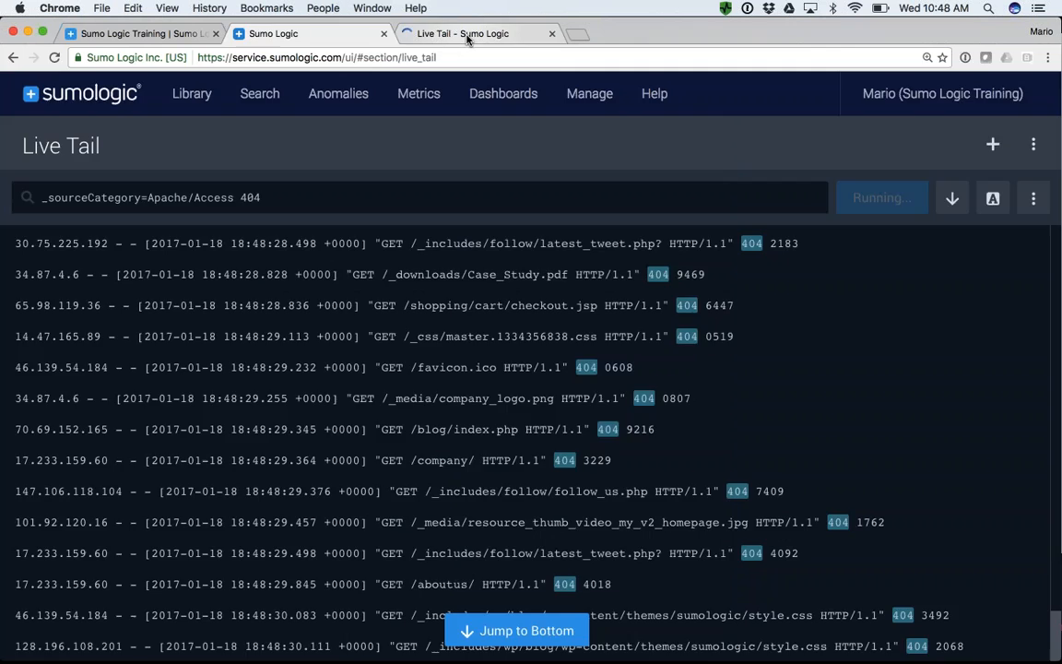
click(467, 35)
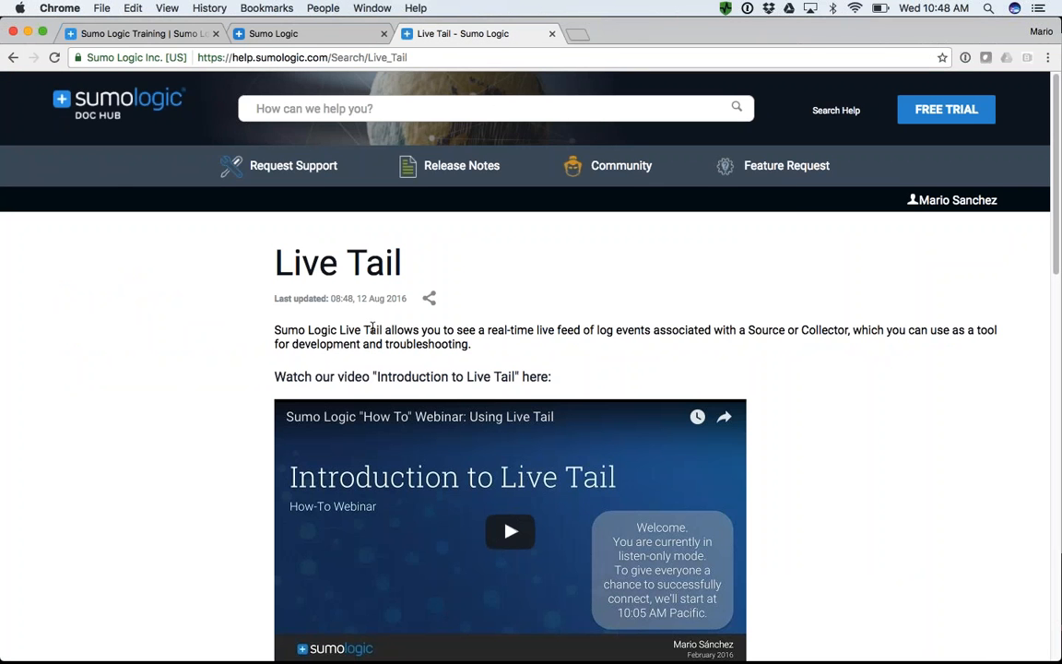
scroll(373, 328, down, 10)
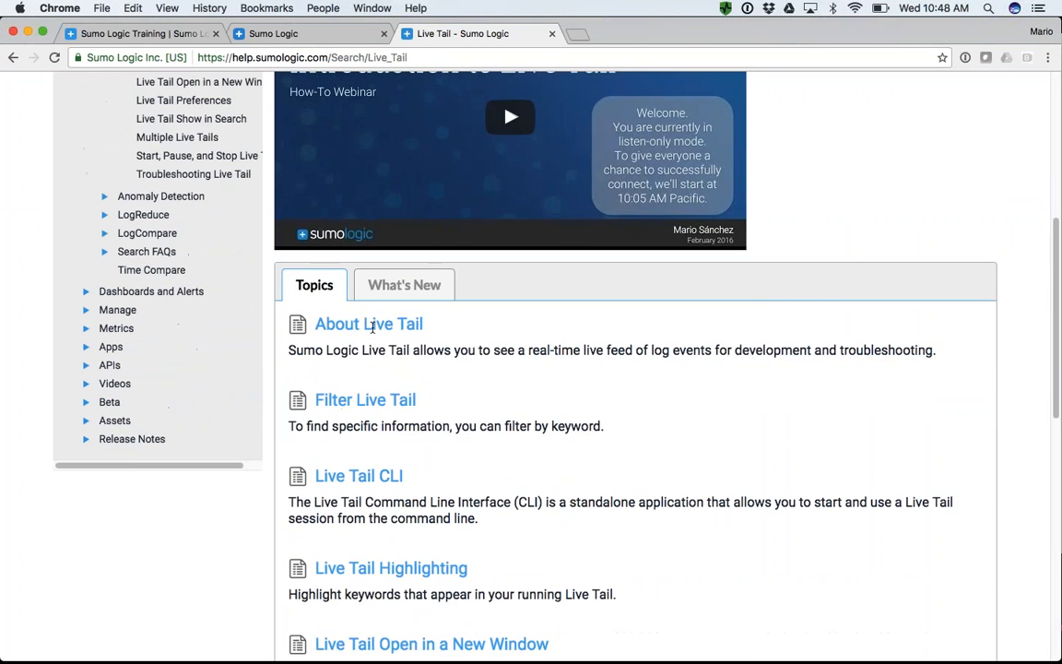
click(378, 366)
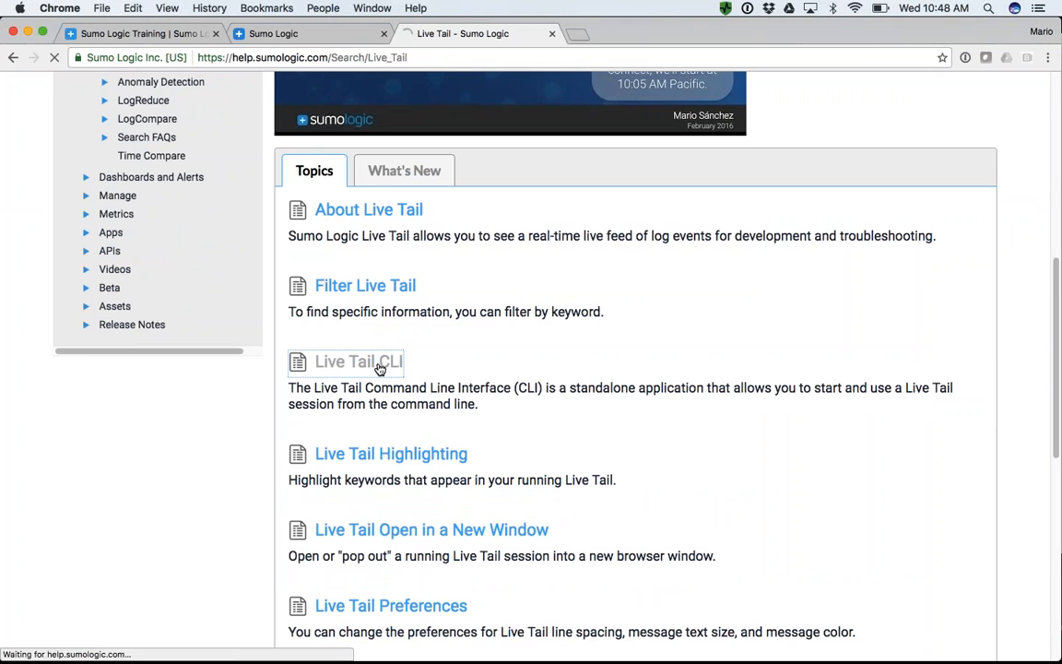
- Examine the Live Tail CLI page, covering its limitations, installation steps, optional arguments and the example that pipes output into grep
scroll(378, 366, down, 10)
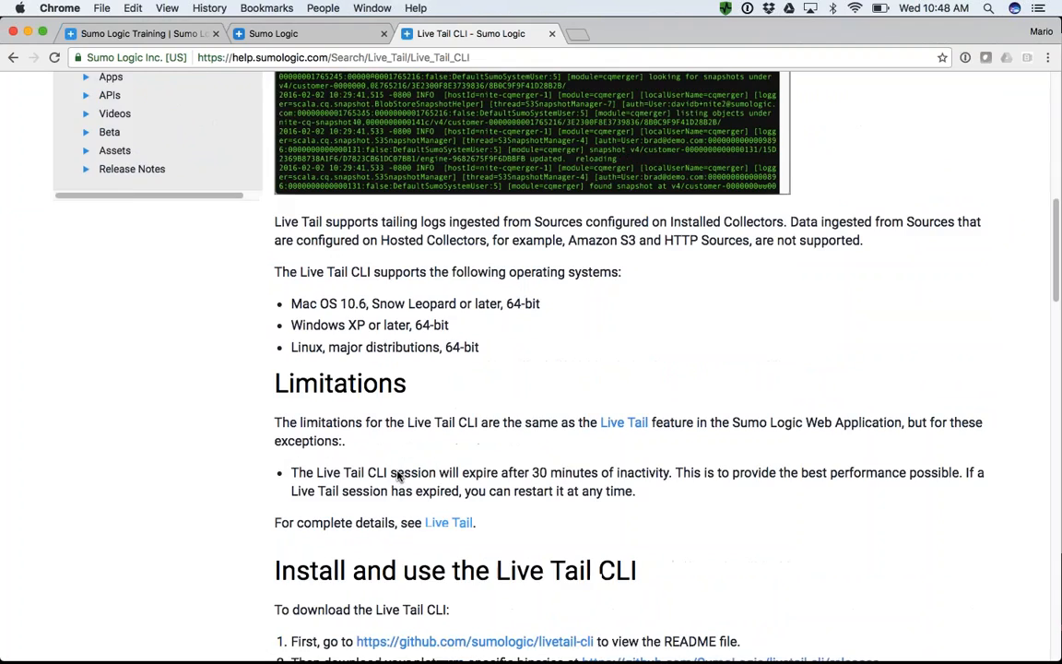
scroll(399, 475, down, 4)
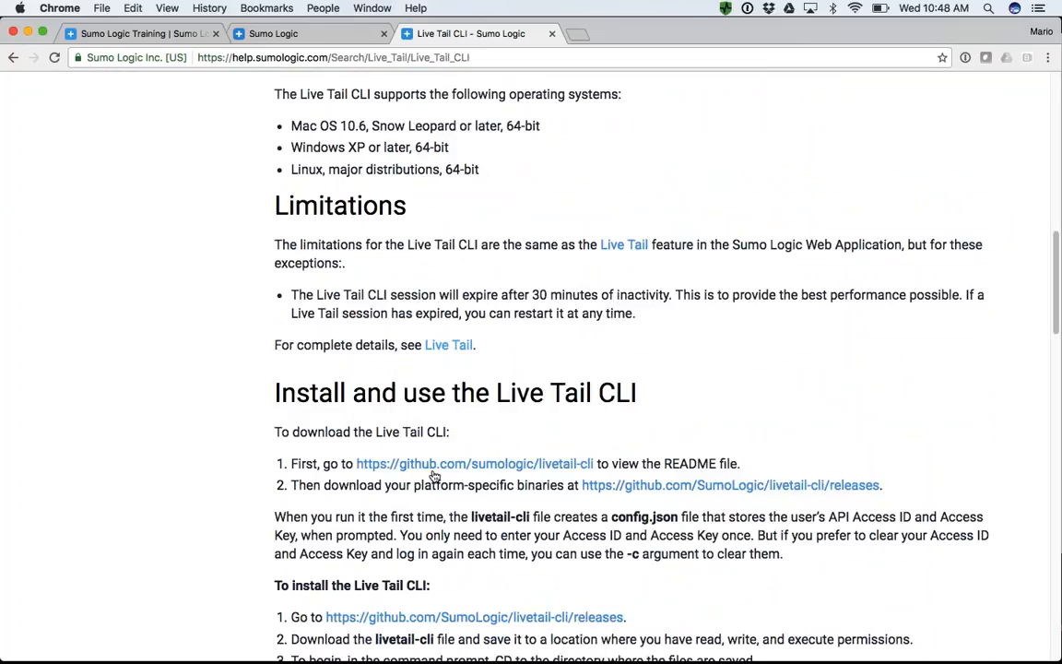
scroll(436, 474, down, 3)
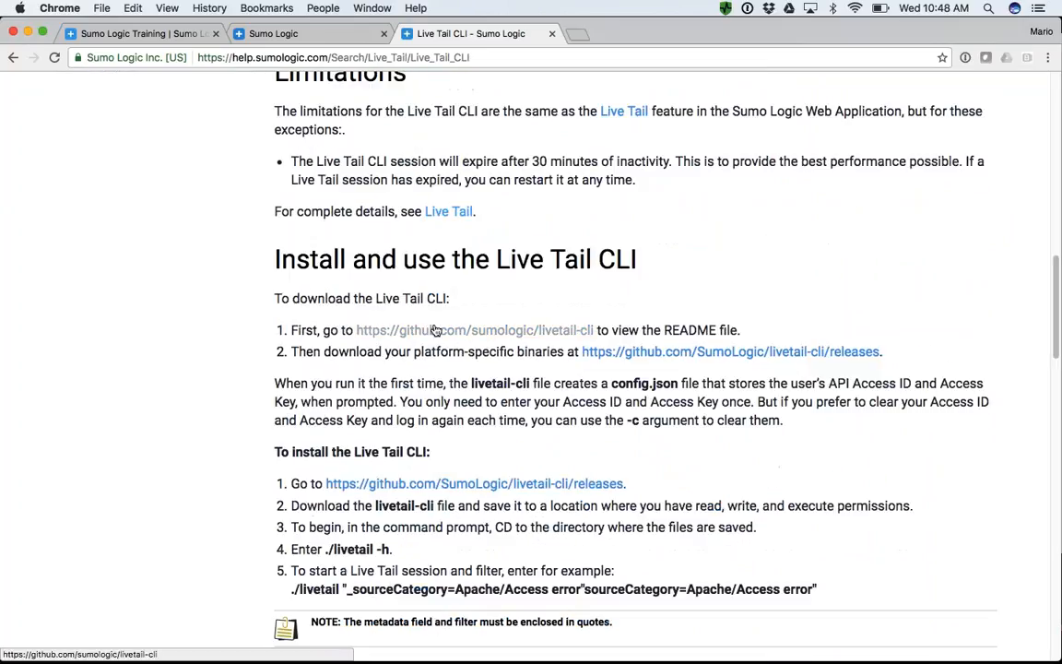
scroll(528, 369, down, 2)
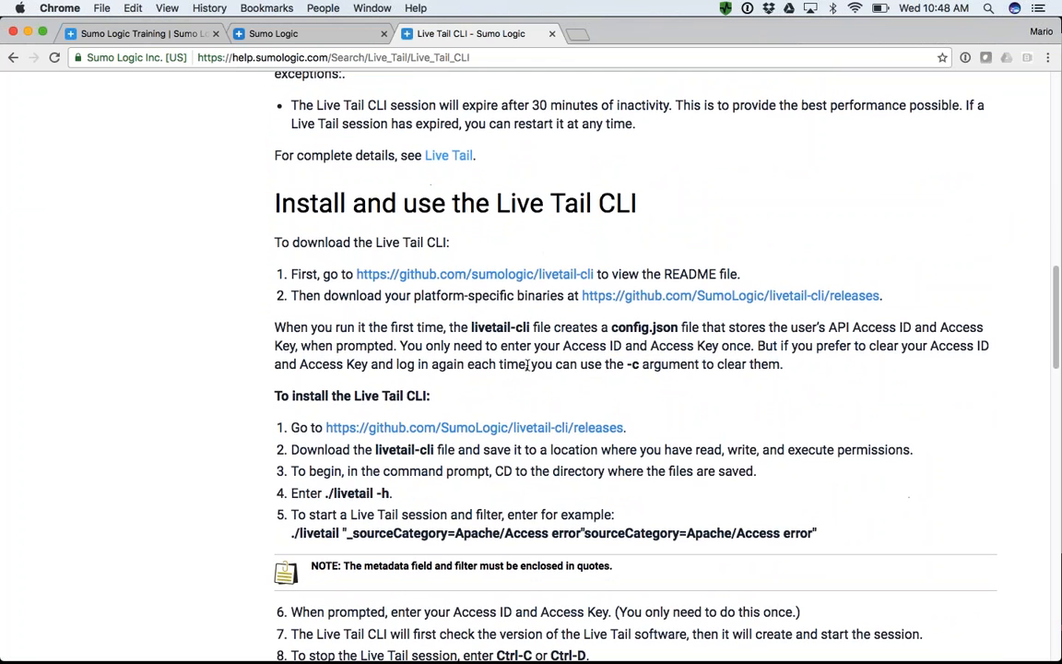
scroll(527, 365, down, 15)
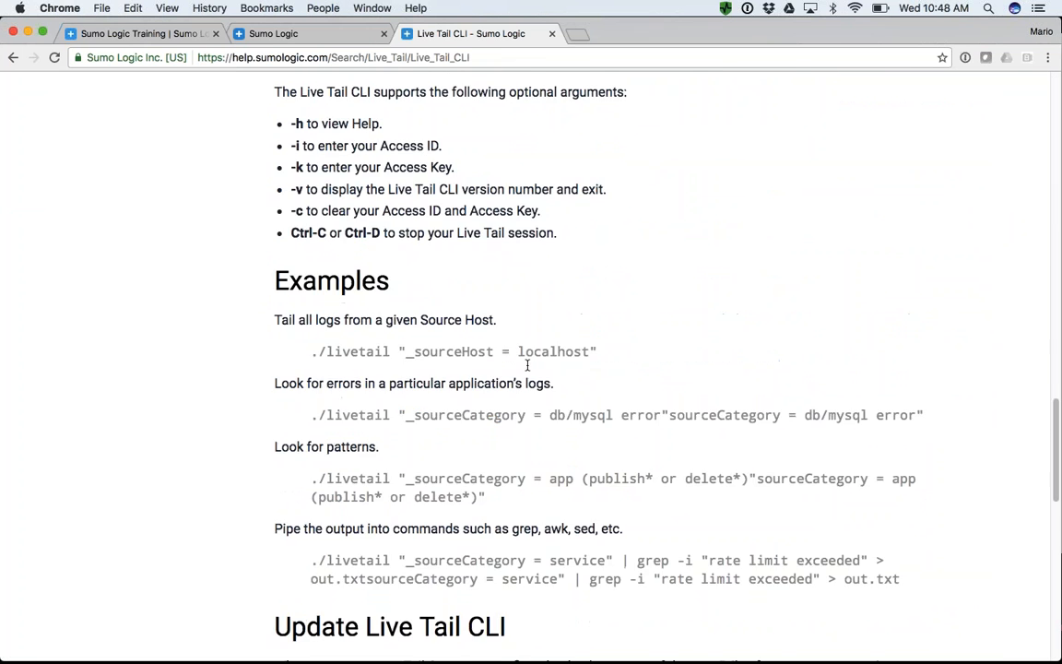
scroll(527, 368, down, 2)
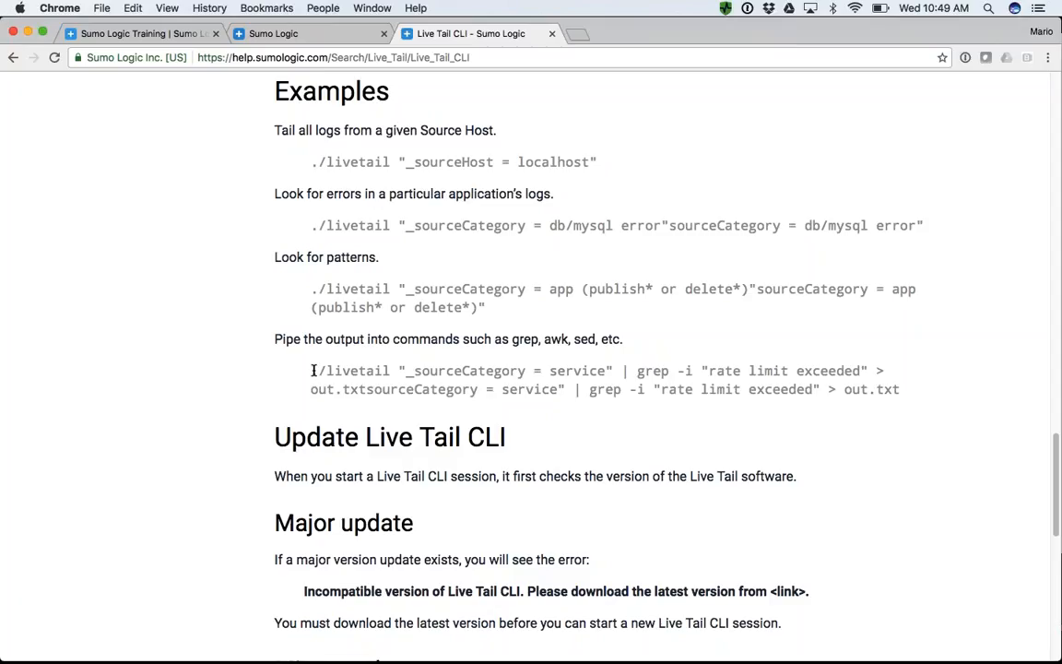
drag(311, 371, 902, 395)
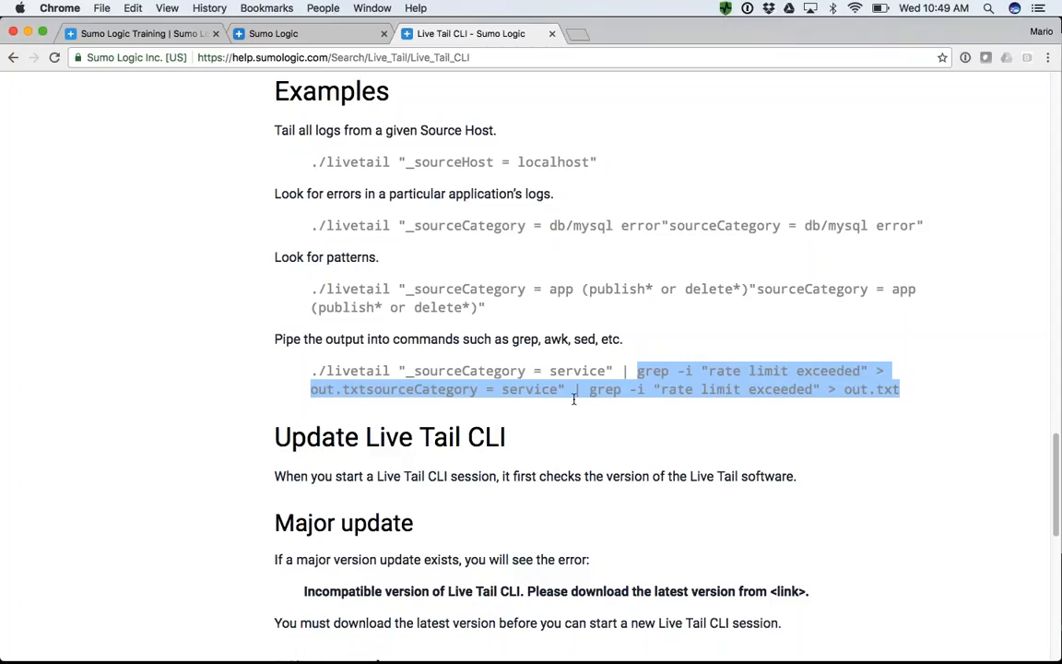
double_click(466, 371)
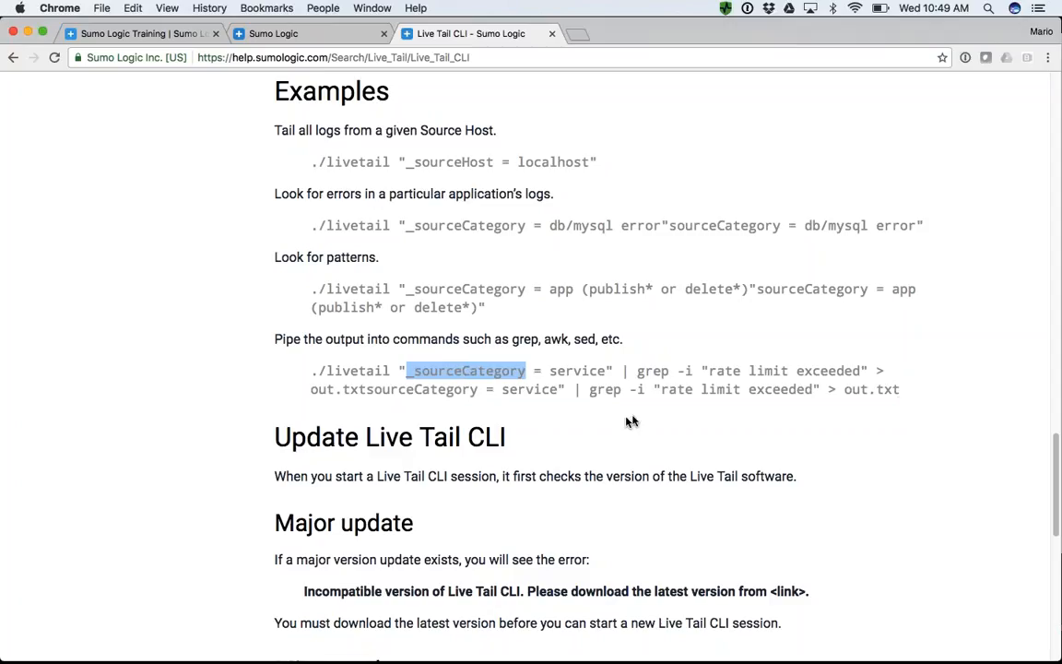
double_click(626, 371)
drag(656, 384, 894, 398)
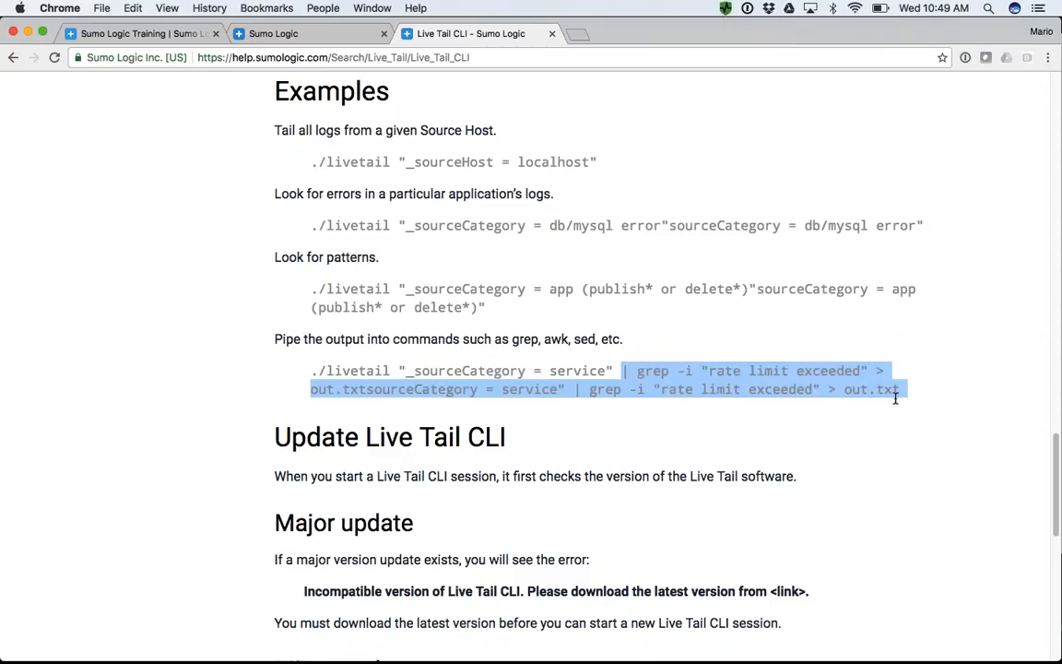
scroll(894, 398, up, 10)
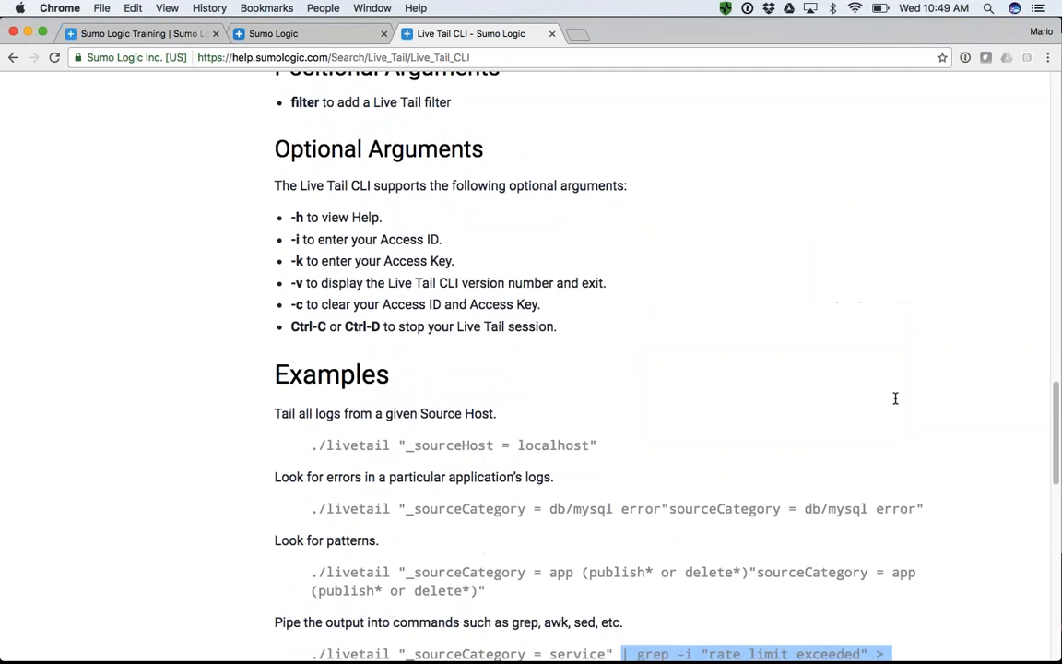
scroll(725, 220, up, 10)
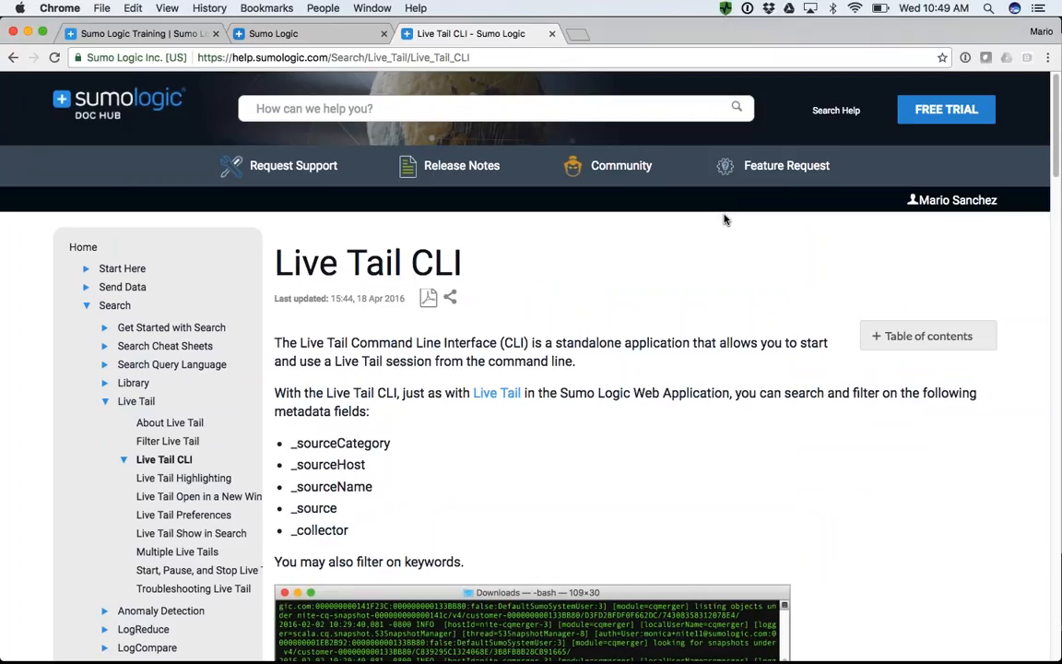
- Return from the documentation to the Sumo Logic search page and open a new blank search
click(295, 39)
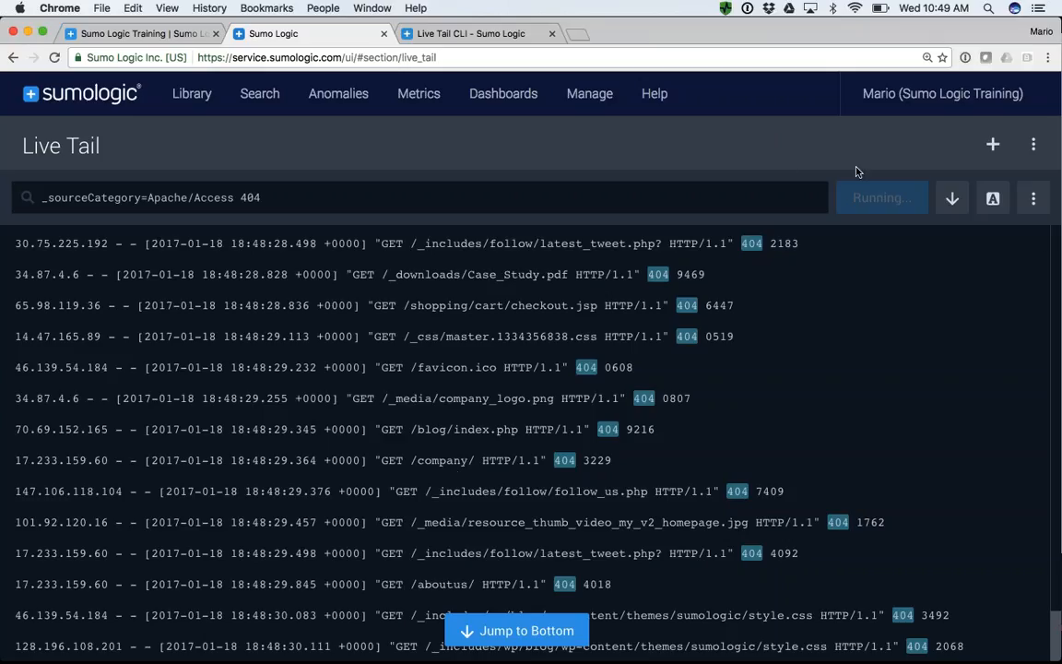
mouse_move(254, 96)
click(267, 152)
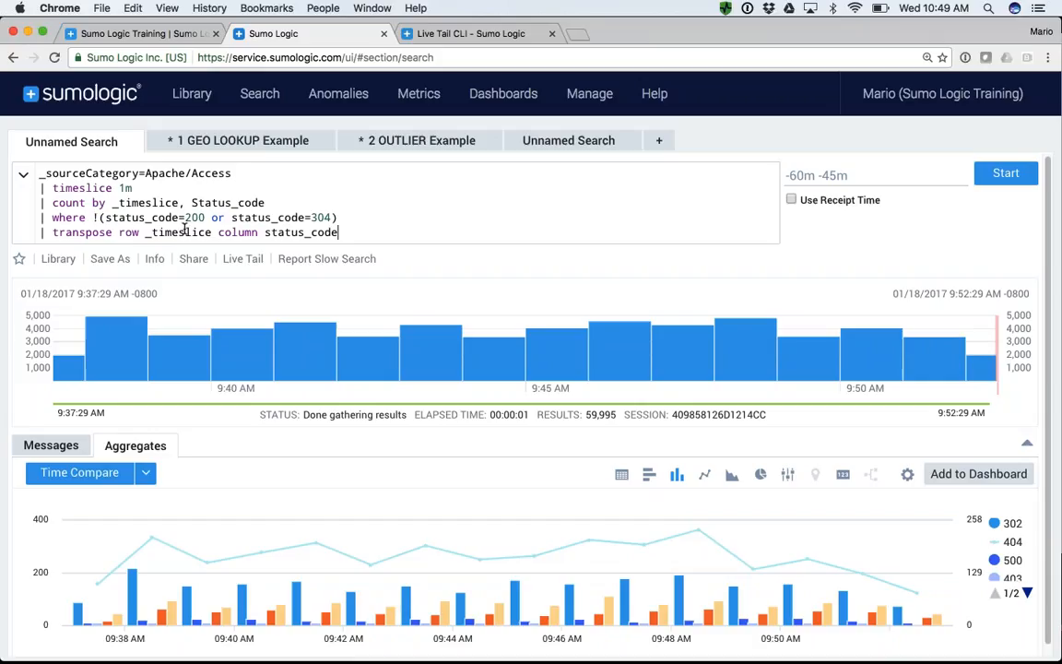
click(660, 145)
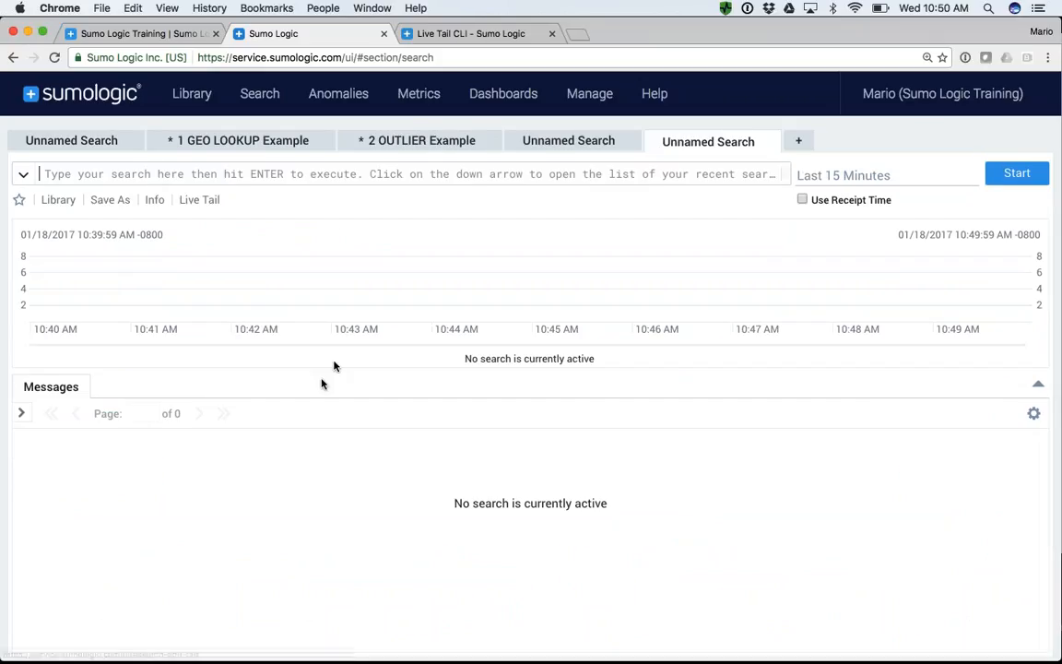
- Run the query _sourceCategory=prod/security/snort over the last 15 minutes and look through the returned messages
click(231, 175)
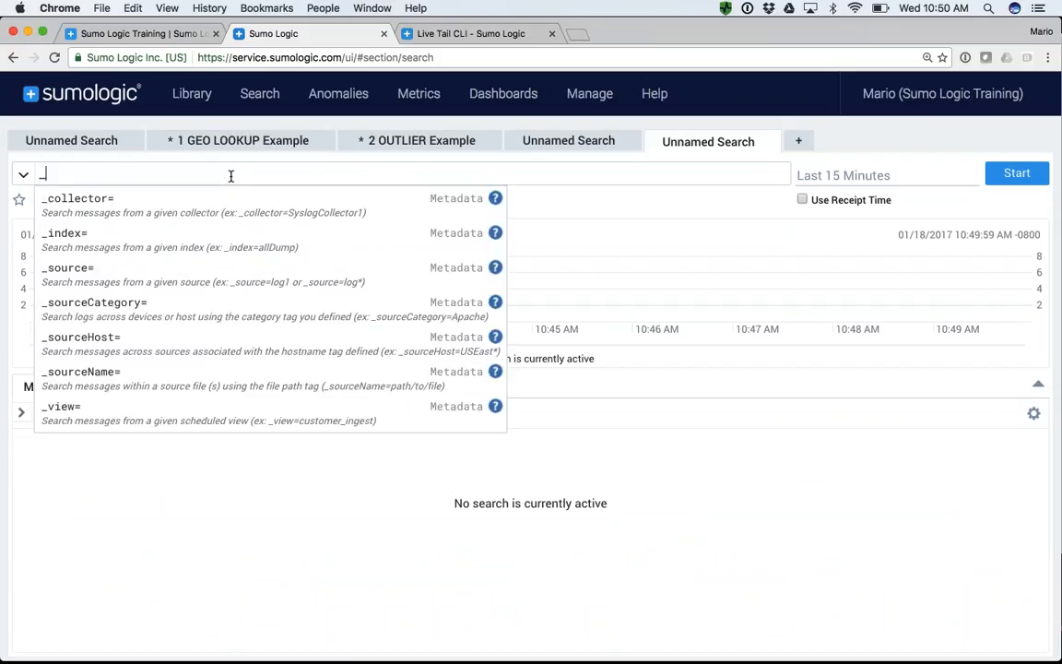
click(138, 303)
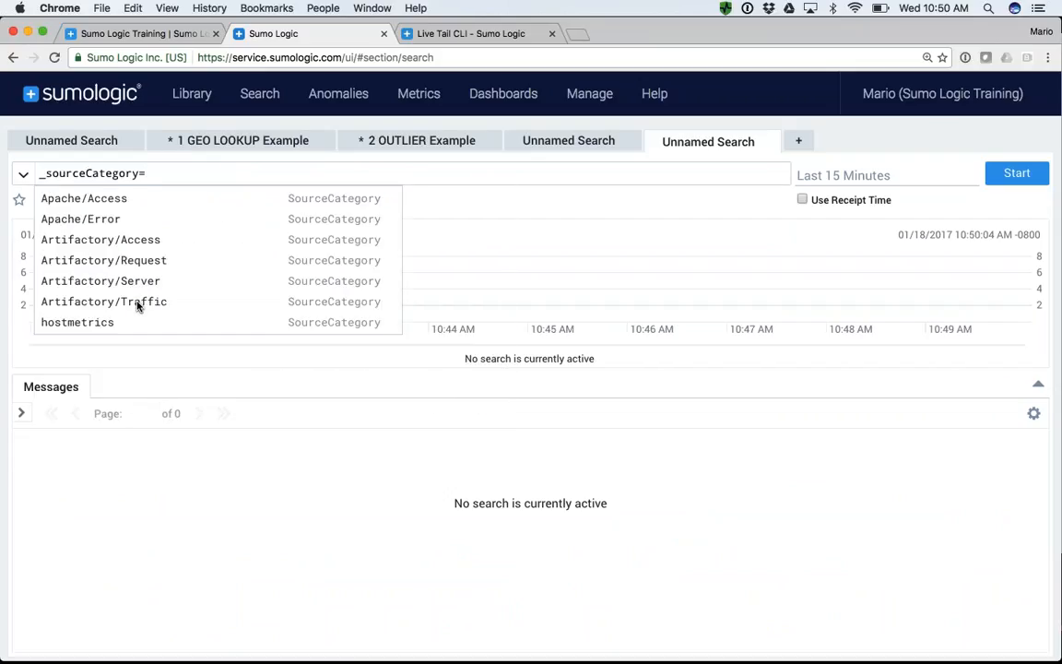
text(pro)
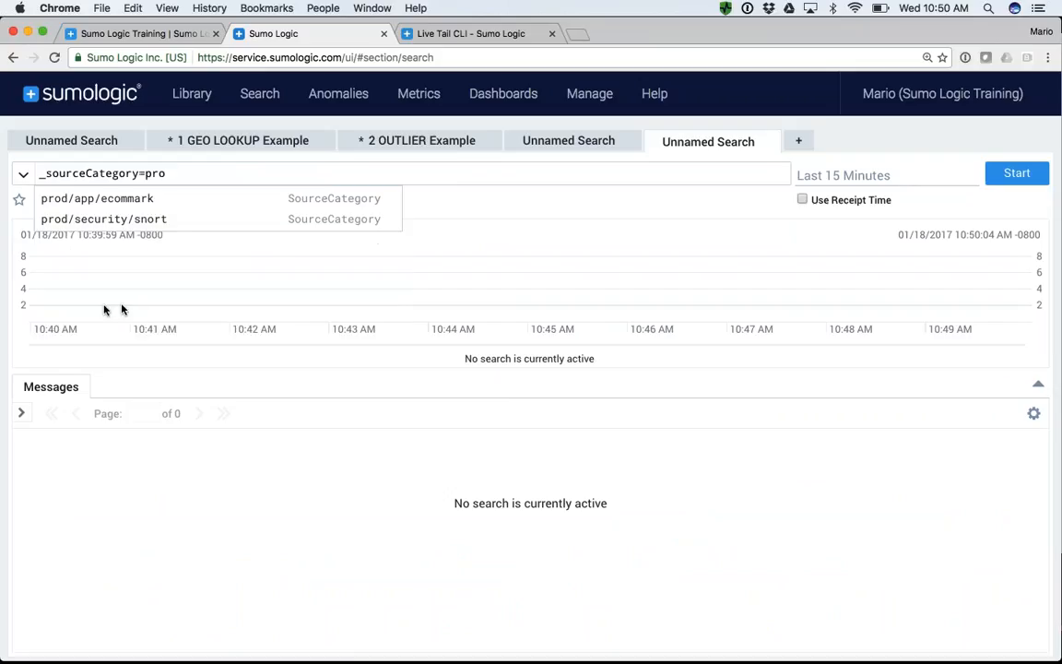
click(92, 219)
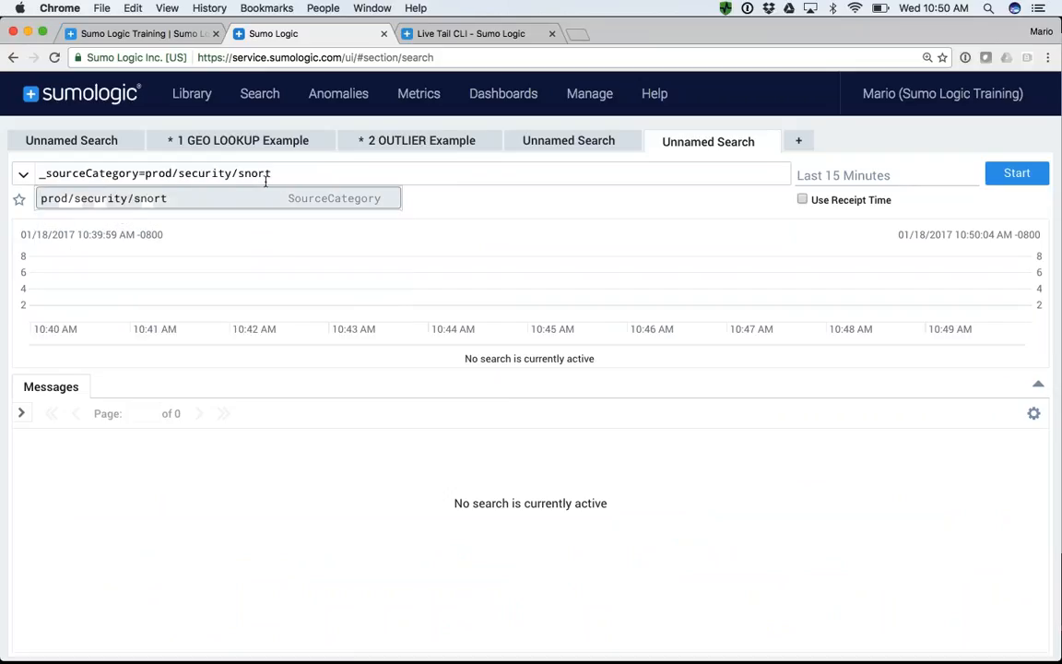
key(Return)
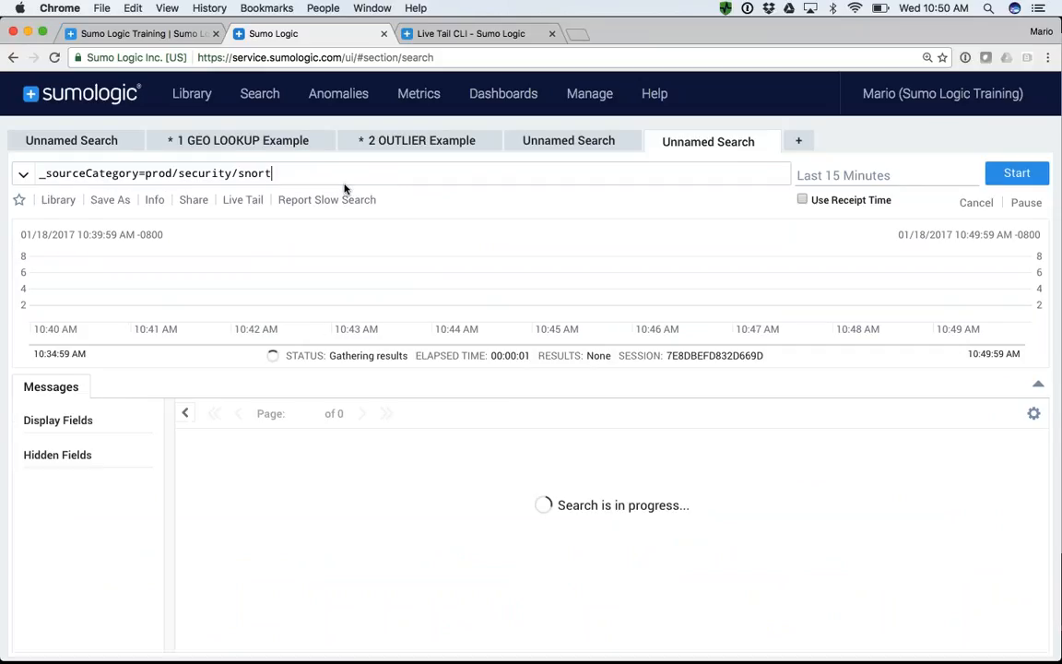
scroll(443, 441, down, 1)
scroll(443, 496, up, 1)
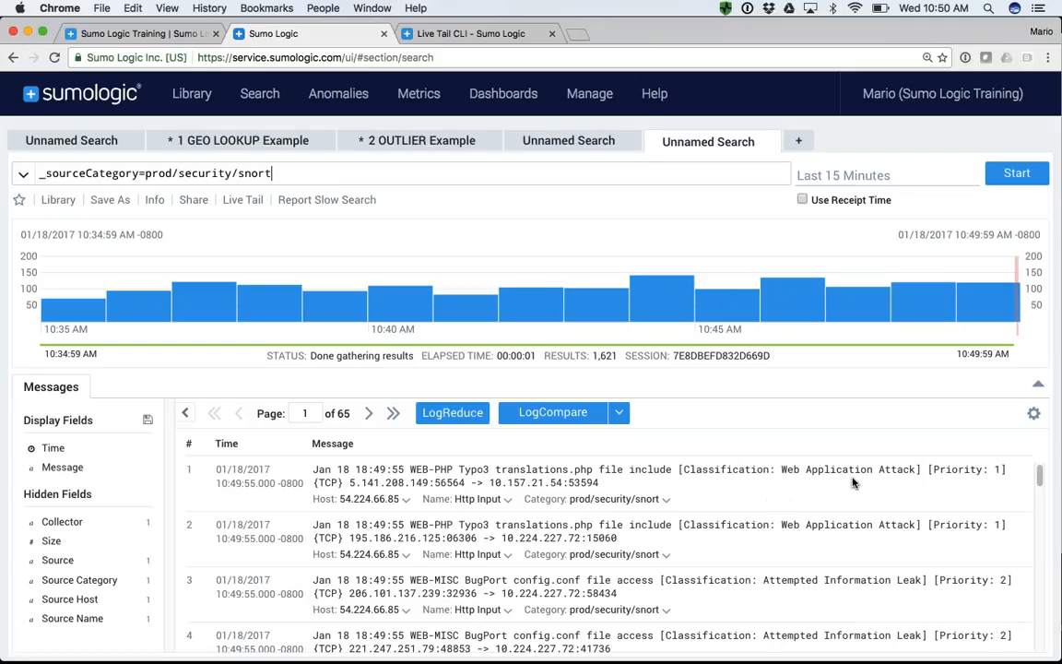
scroll(790, 552, down, 1)
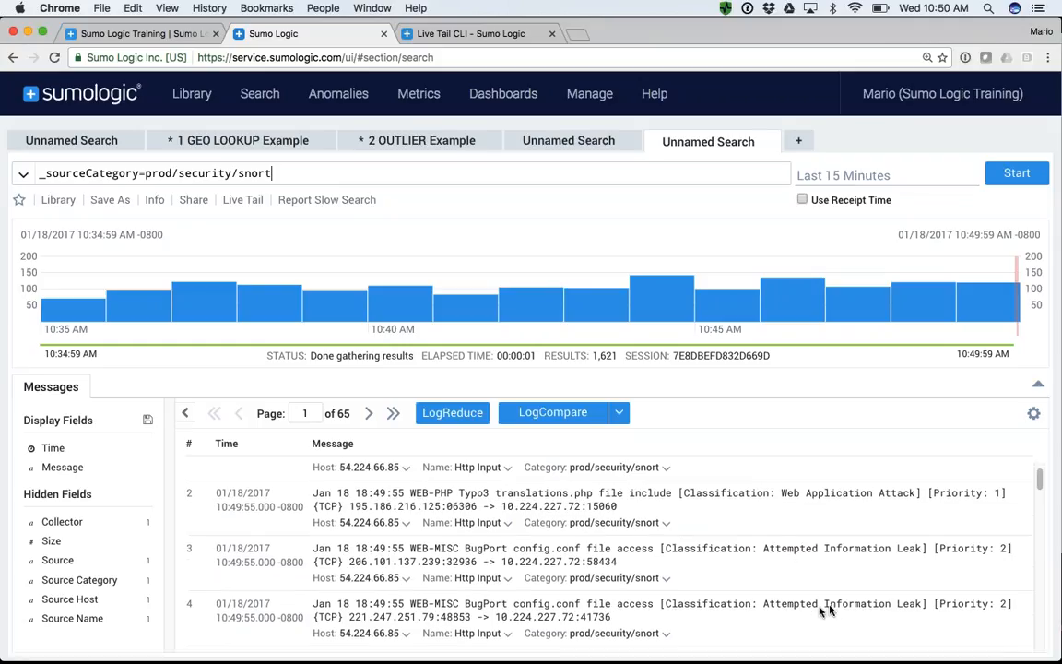
scroll(883, 610, down, 3)
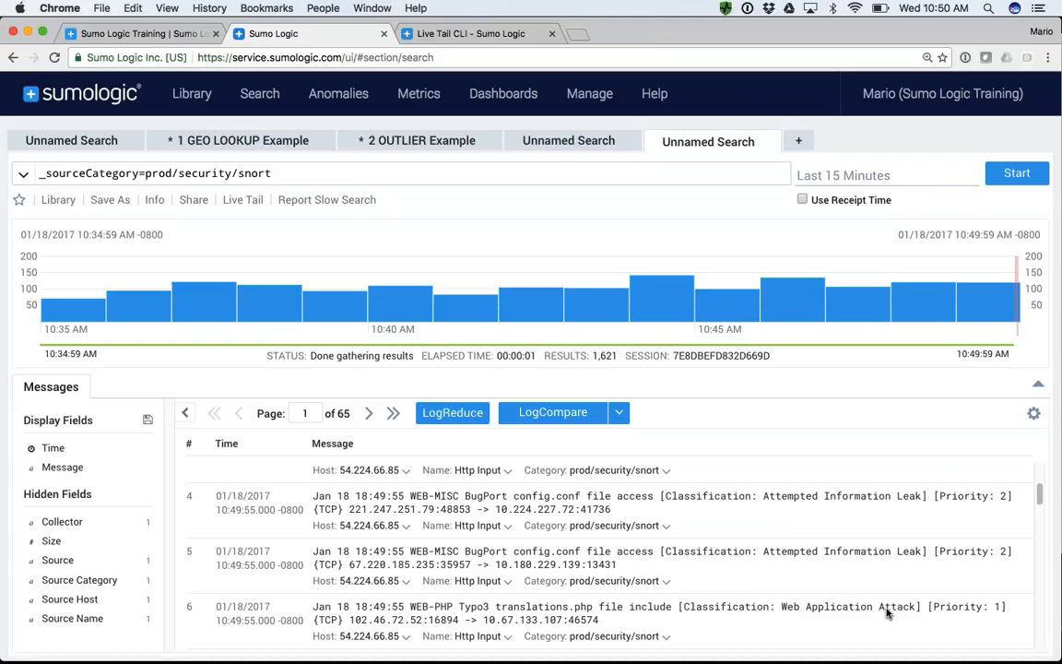
- Try to narrow the Snort search by adding the keyword intrusion and rerun it
text(intrusion)
key(Return)
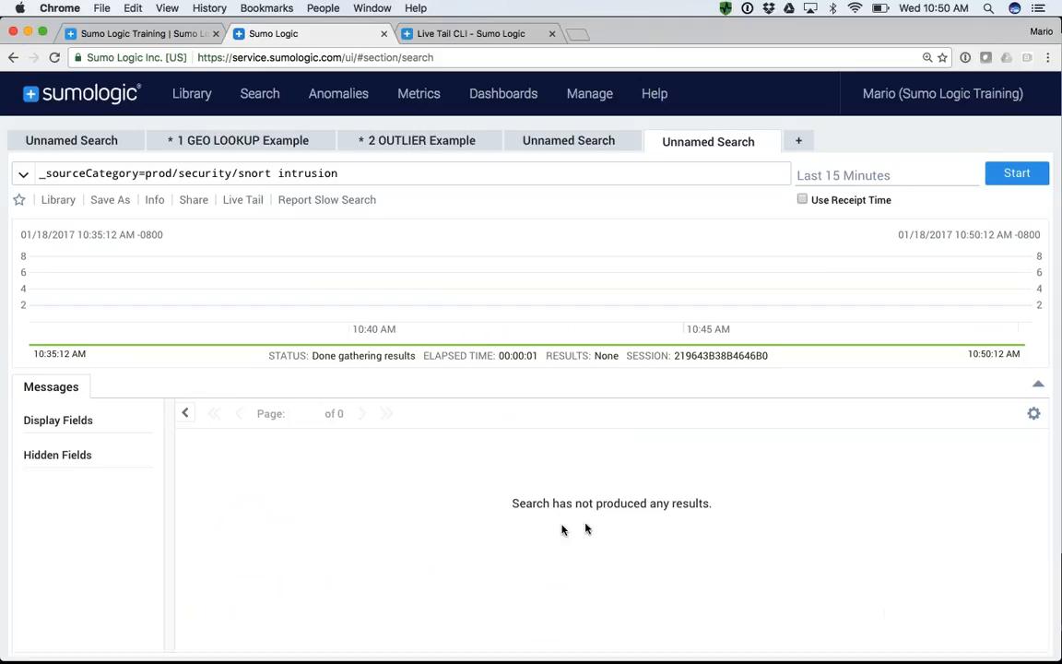
- Remove the keyword intrusion from the query and rerun the plain Snort search
double_click(310, 172)
key(BackSpace)
key(BackSpace)
key(Return)
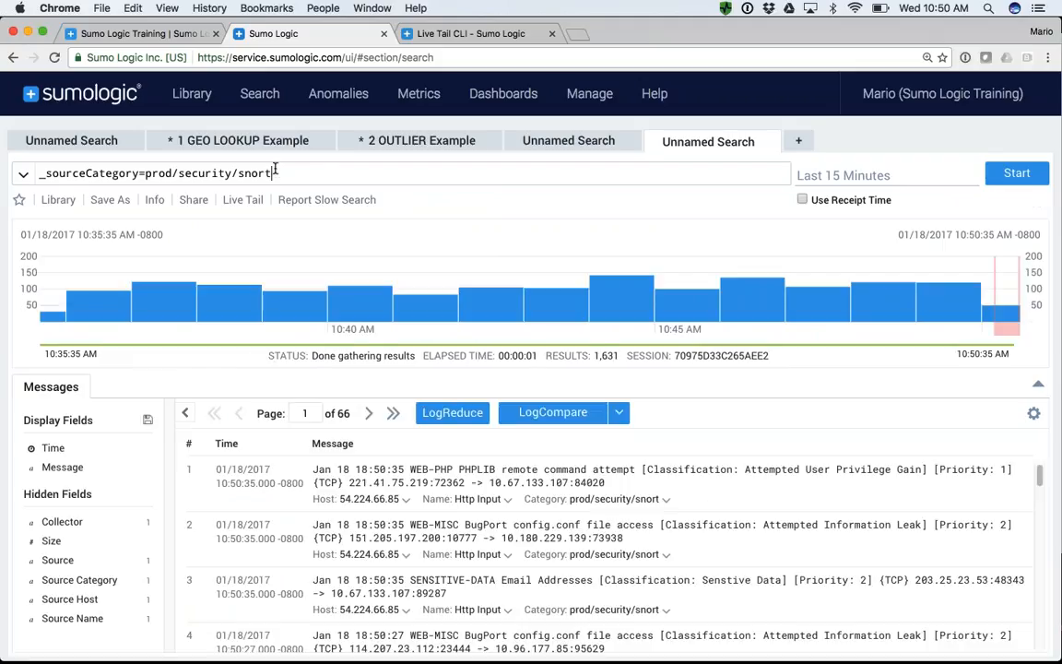
- Apply LogReduce to the Snort search results and sort the signatures by ascending count
drag(275, 173, 37, 173)
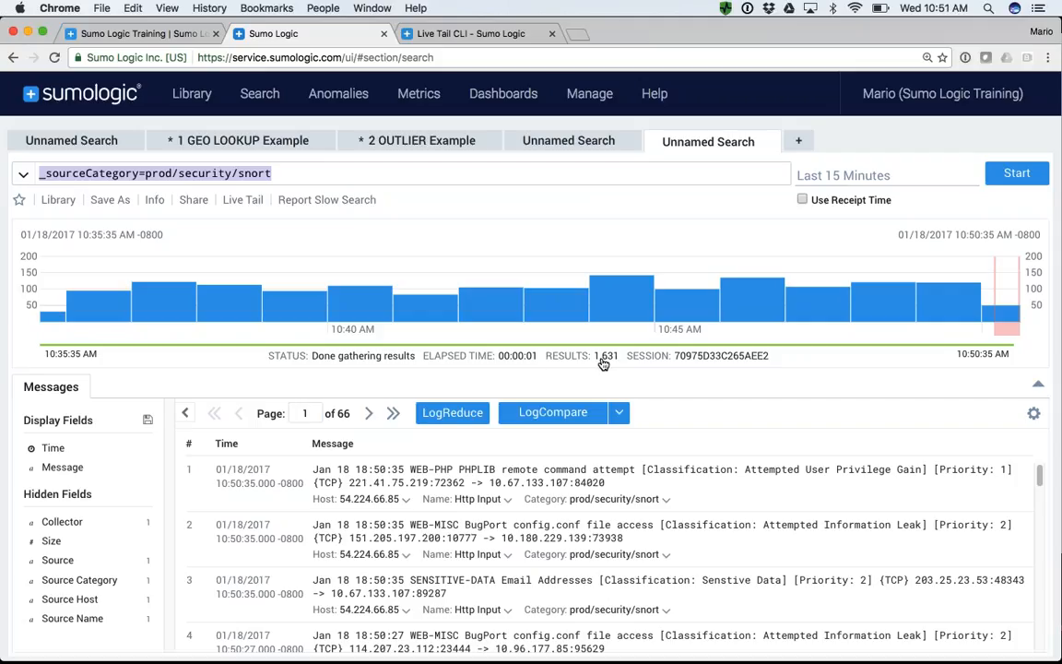
click(452, 413)
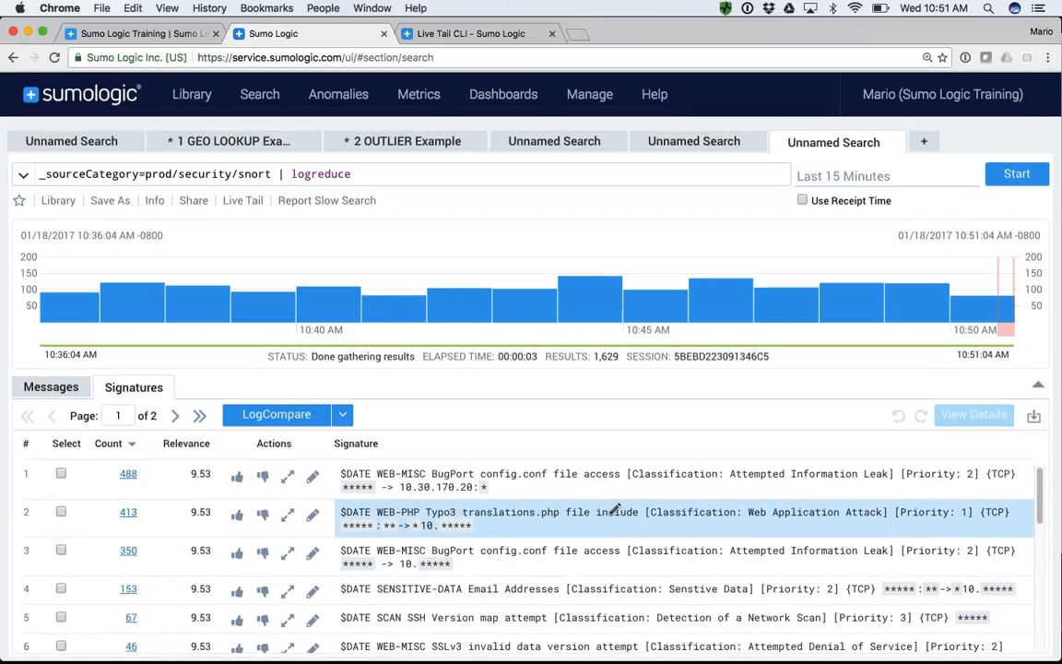
click(132, 448)
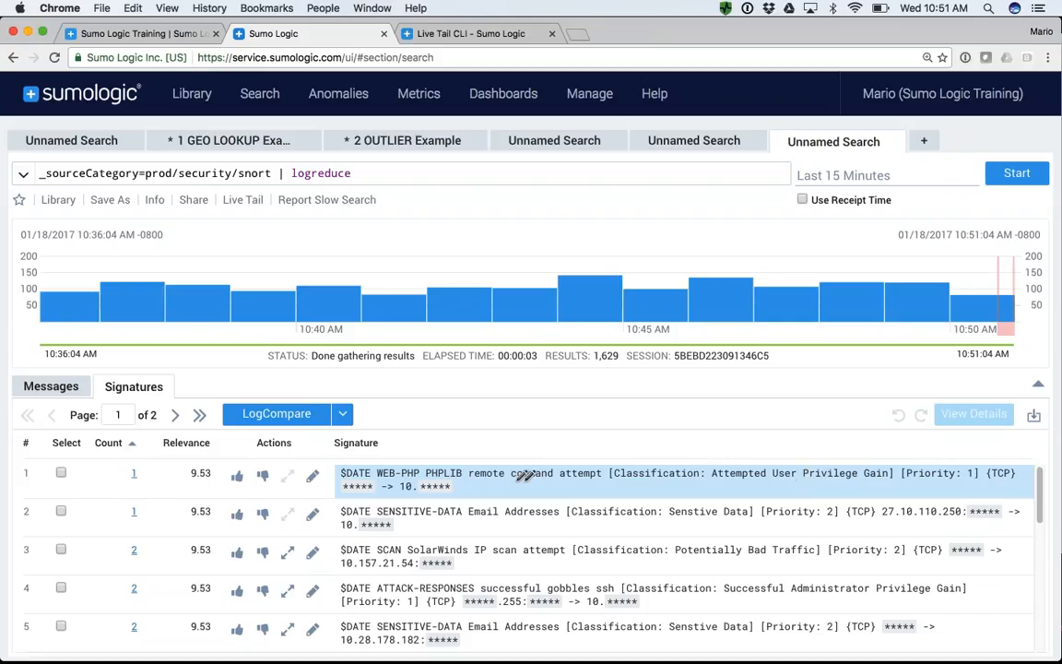
- Open the message behind the WEB-PHP PHPLIB remote command attempt signature and show its host's surrounding messages within +/- 1 minute
click(134, 477)
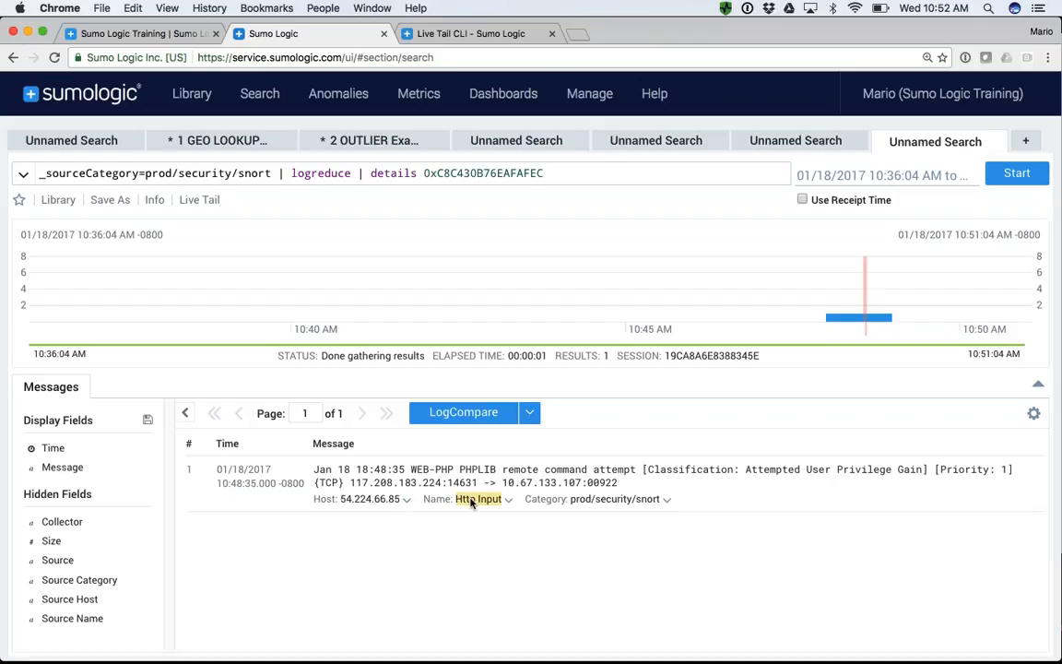
click(407, 500)
mouse_move(436, 529)
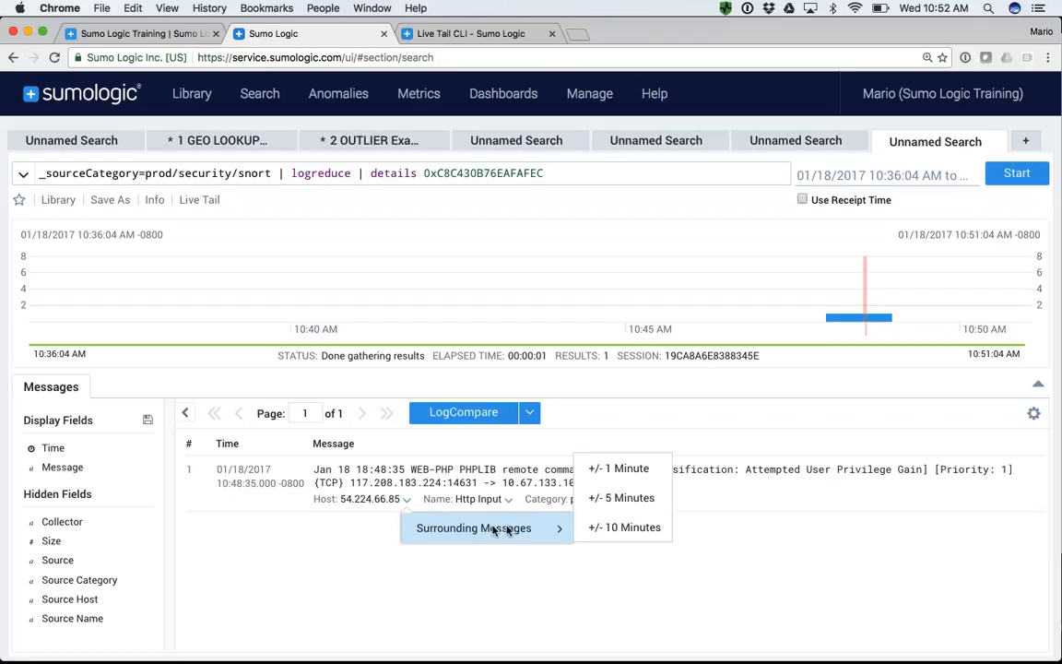
click(624, 476)
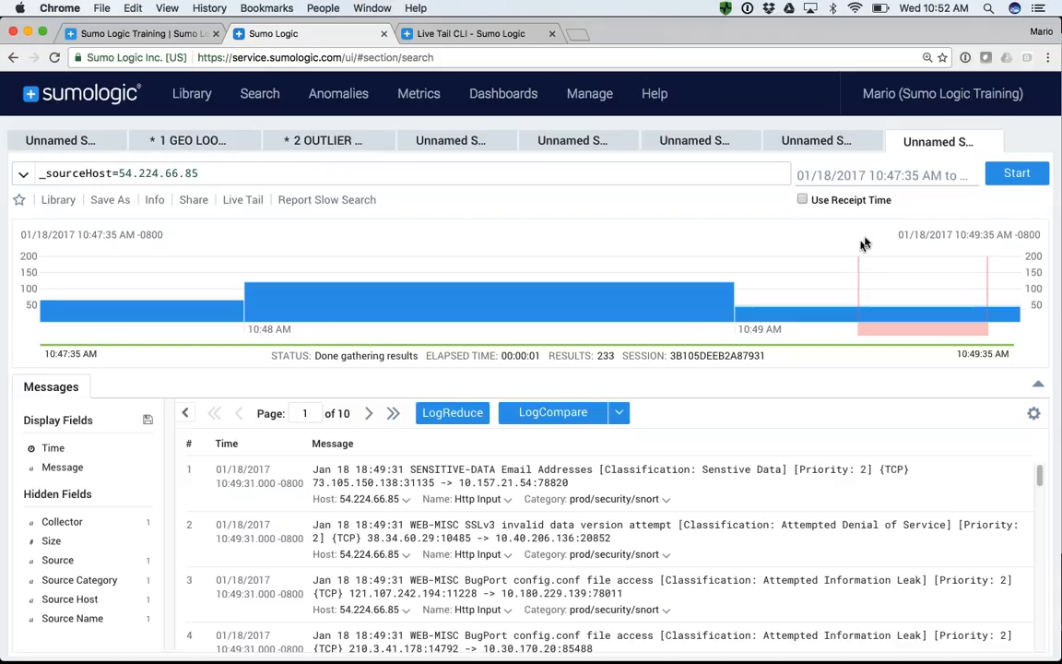
- Close the searches for the surrounding messages, the signature details and the LogReduce results, returning to the plain Snort search
click(996, 142)
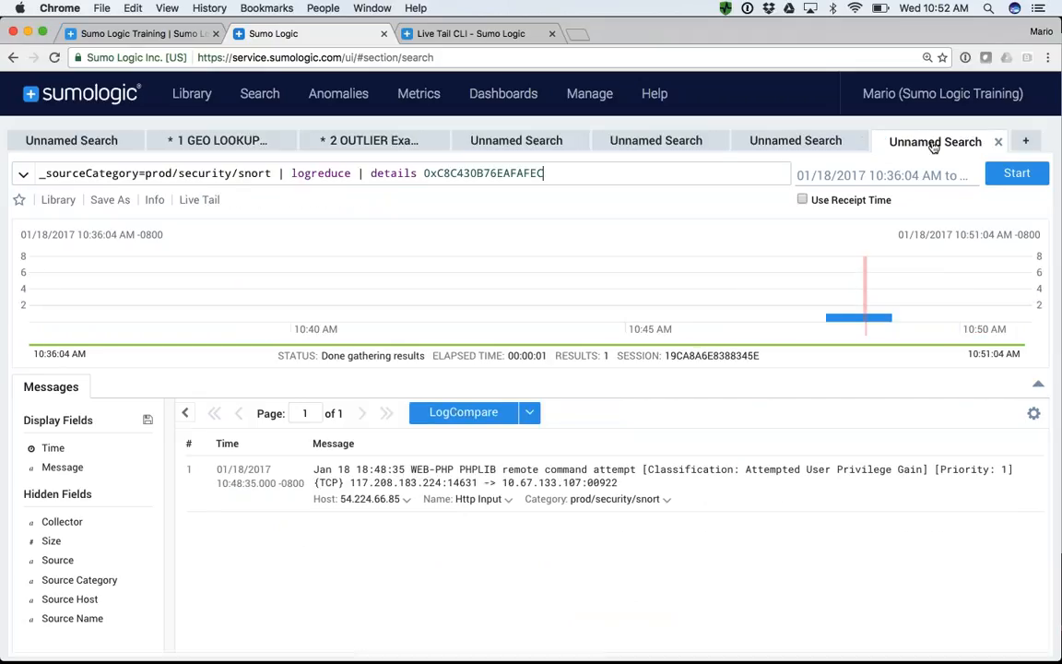
click(999, 142)
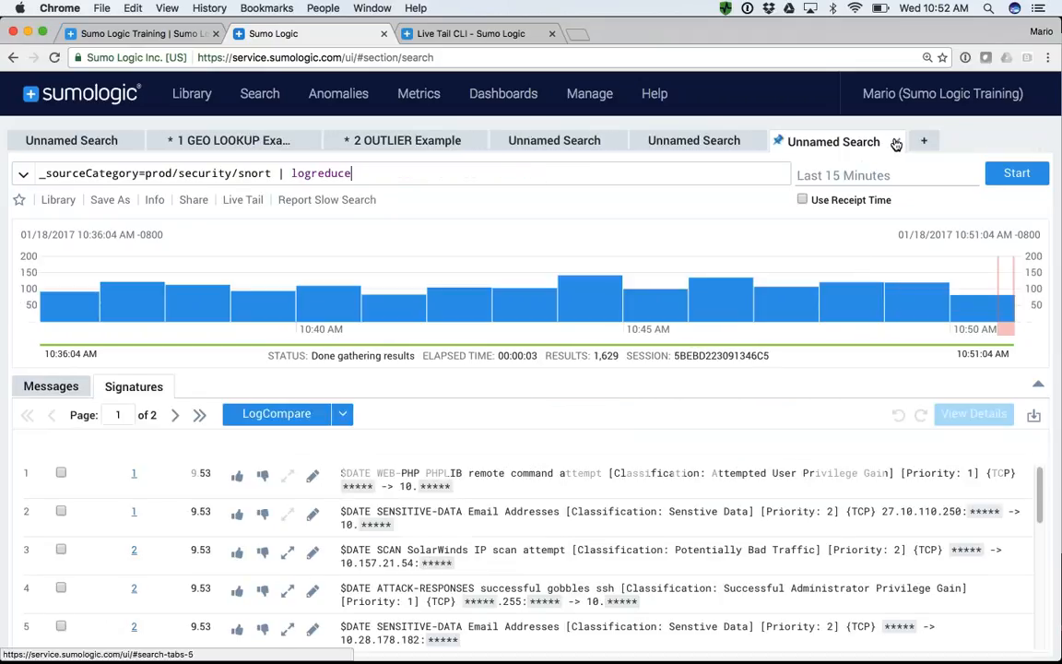
click(897, 143)
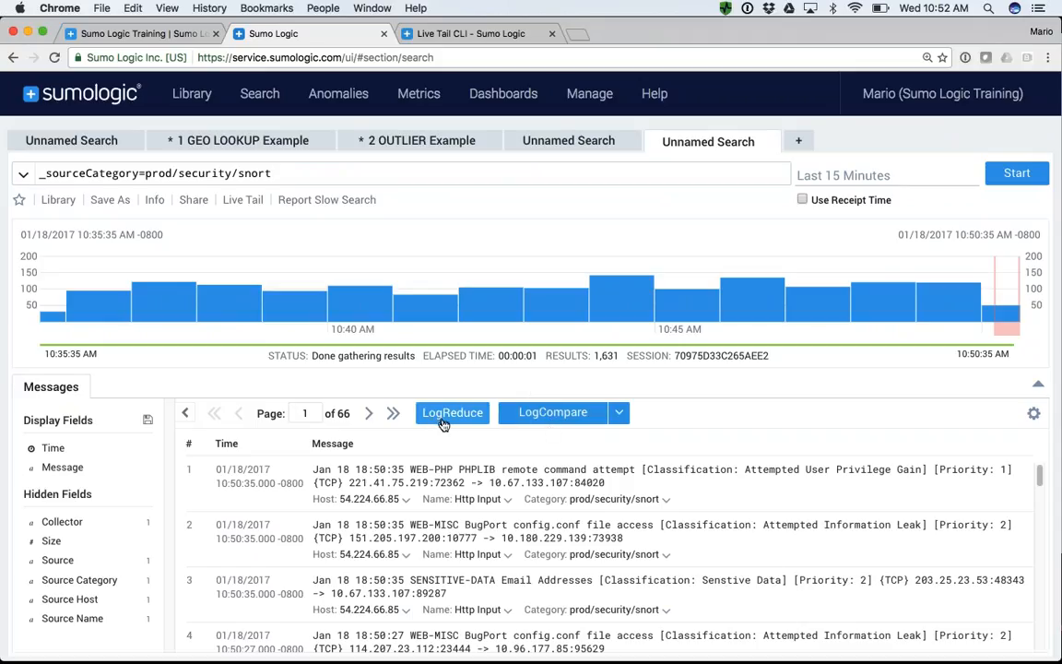
- Run LogCompare on the Snort search against 24 hours earlier and go through the signatures to the second page
click(558, 414)
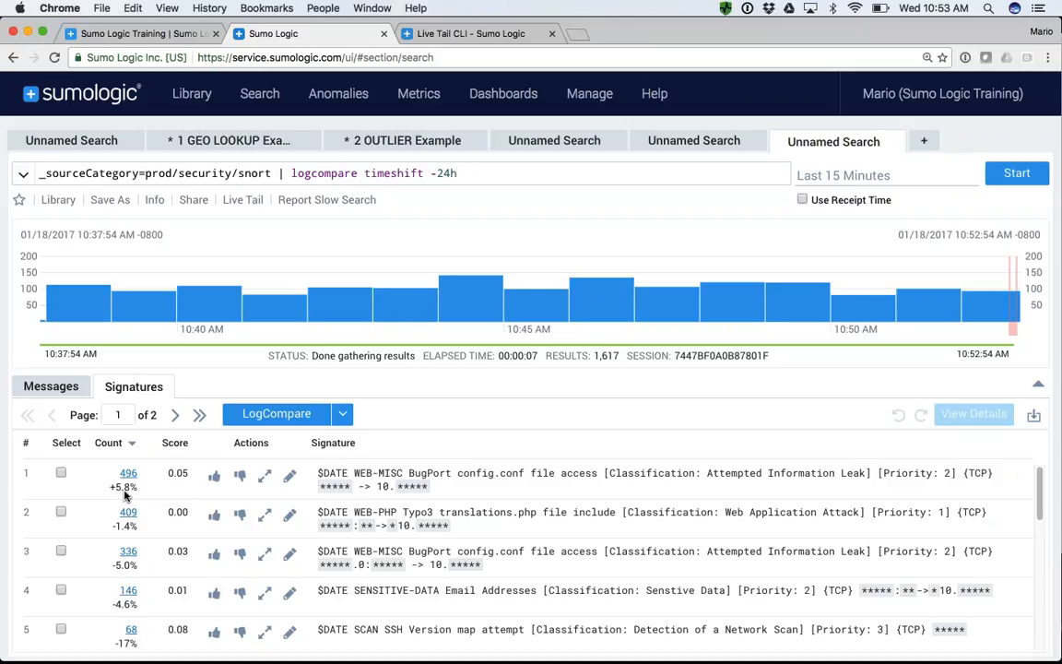
scroll(125, 496, down, 1)
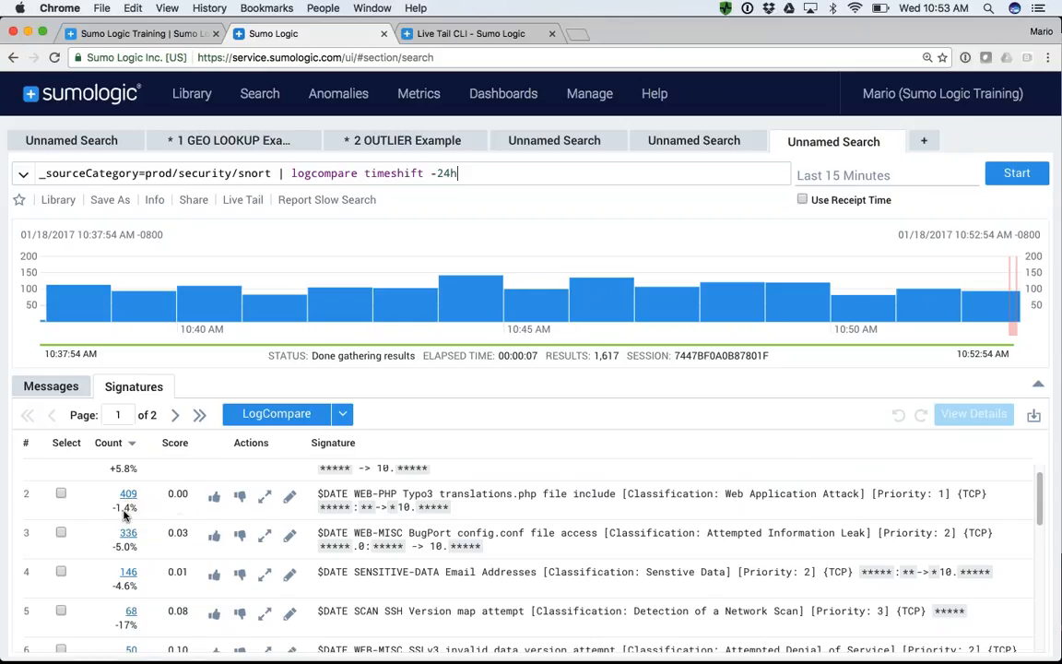
scroll(124, 514, down, 9)
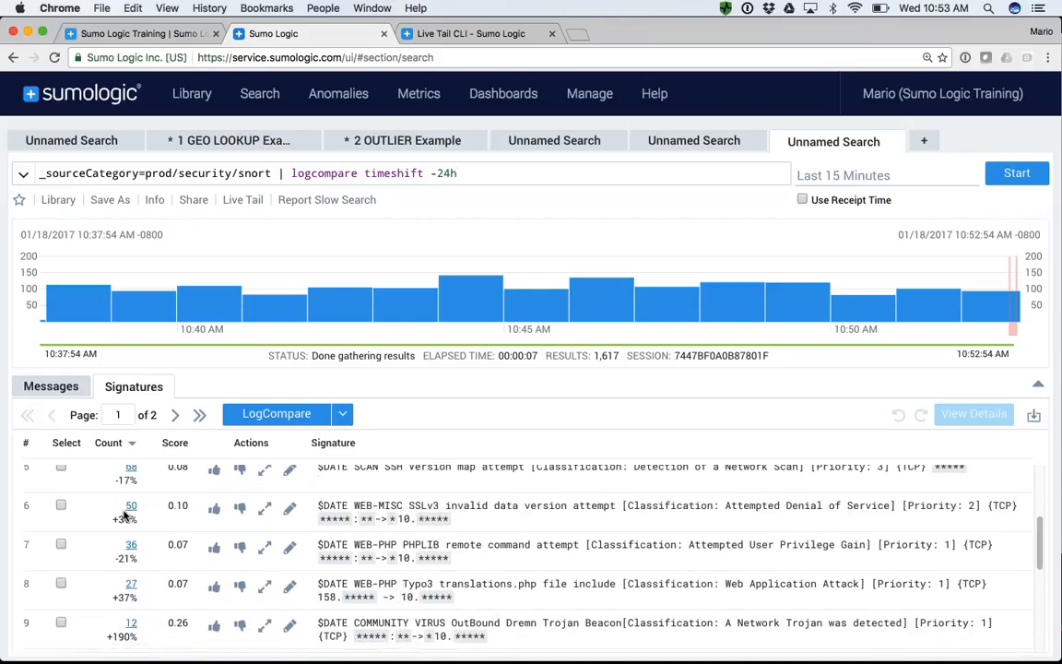
scroll(124, 514, down, 2)
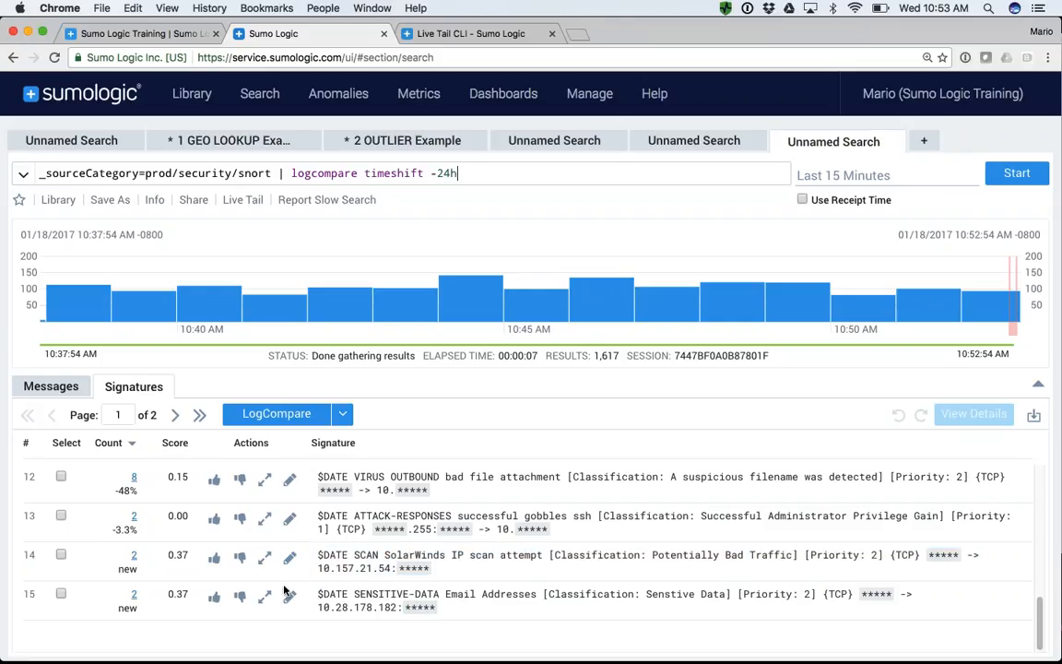
click(176, 415)
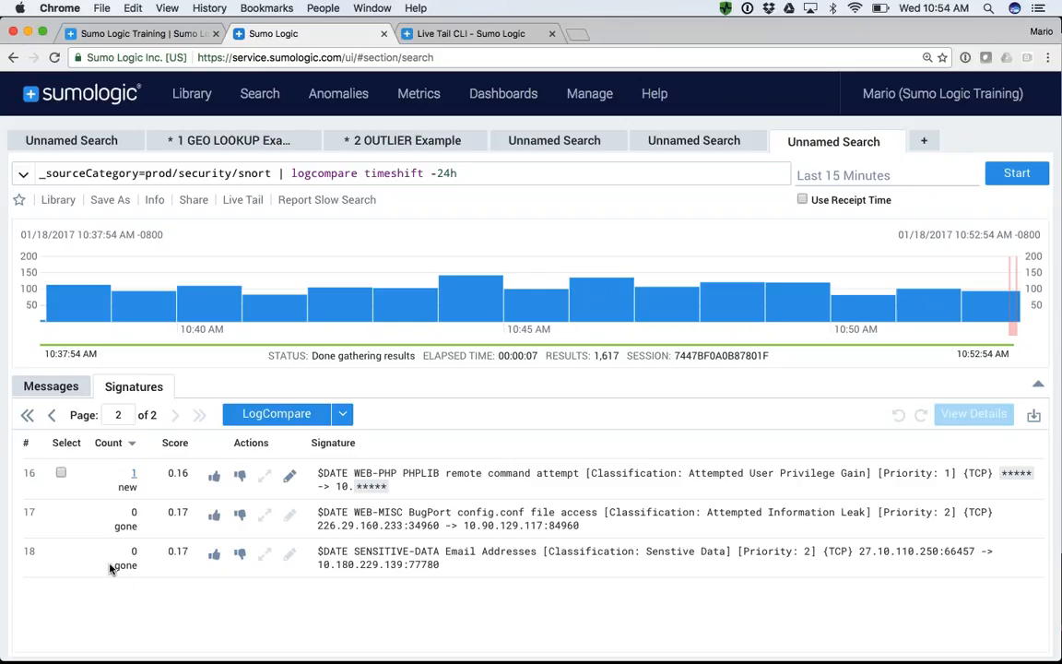
- Review the baseline time range presets in LogCompare's custom comparison settings, and cancel without running a comparison
click(342, 414)
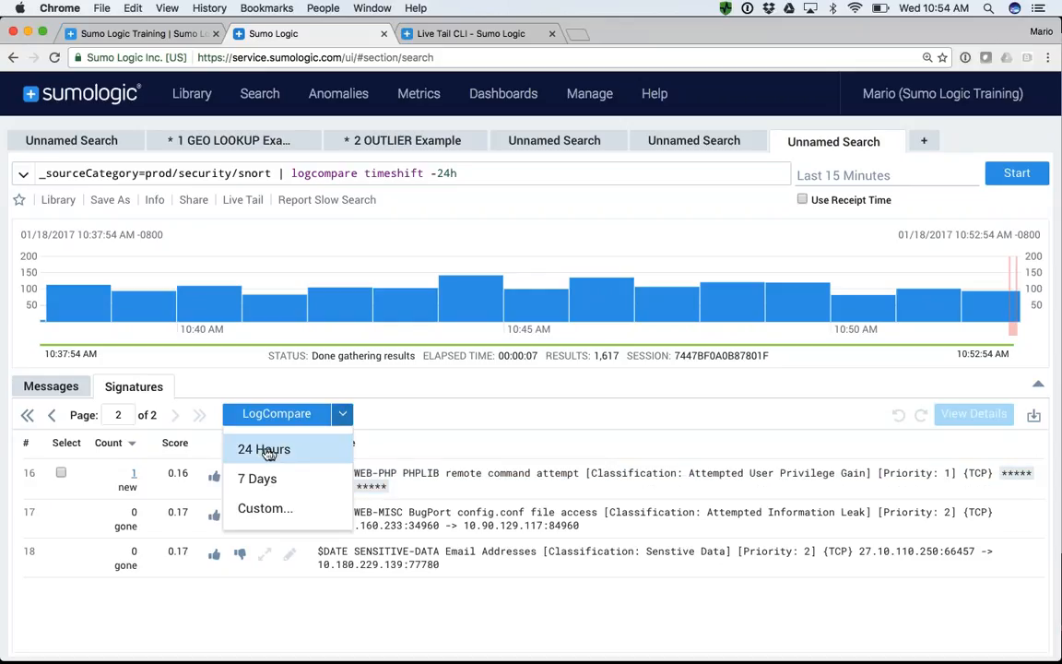
click(256, 478)
click(317, 529)
scroll(295, 481, down, 1)
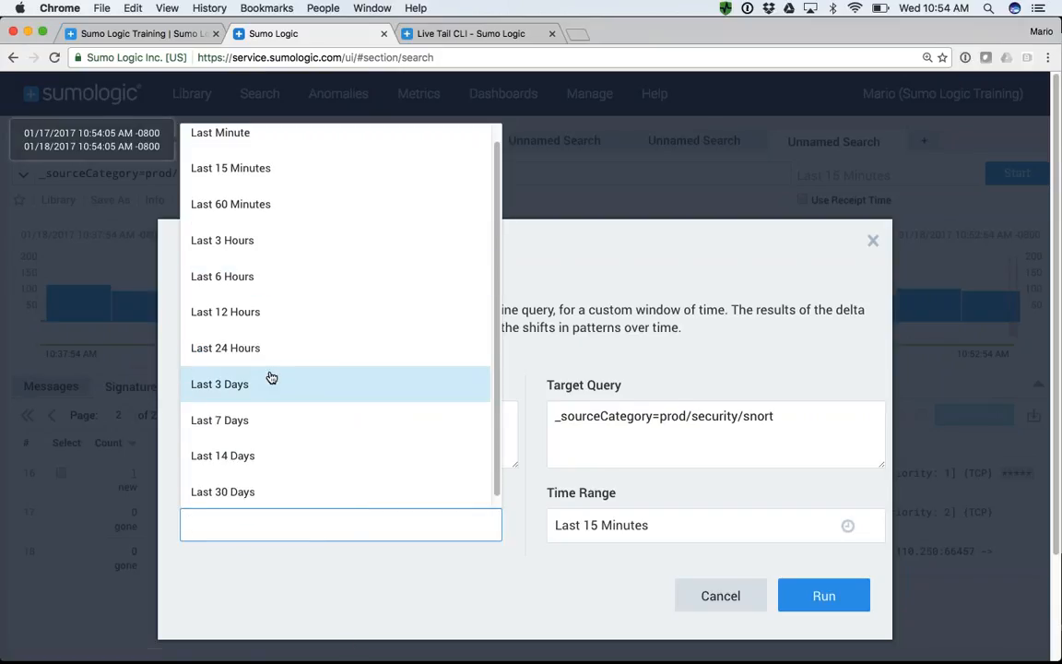
click(714, 599)
click(714, 598)
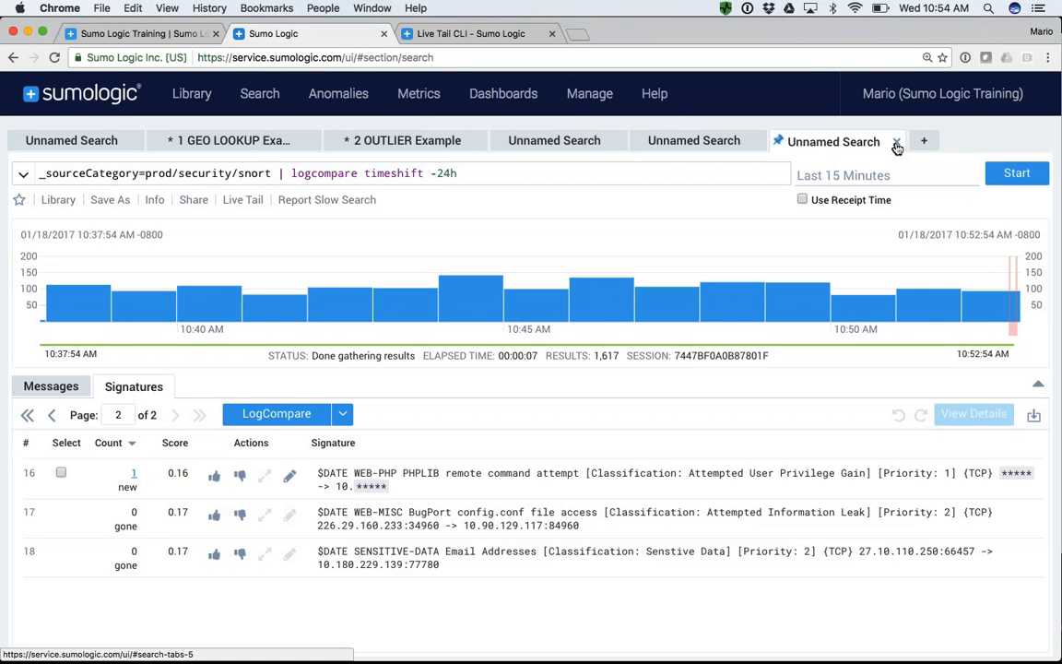
- Close the LogCompare, Snort and empty searches, and revisit the Apache status code search and the GEO LOOKUP example
click(896, 143)
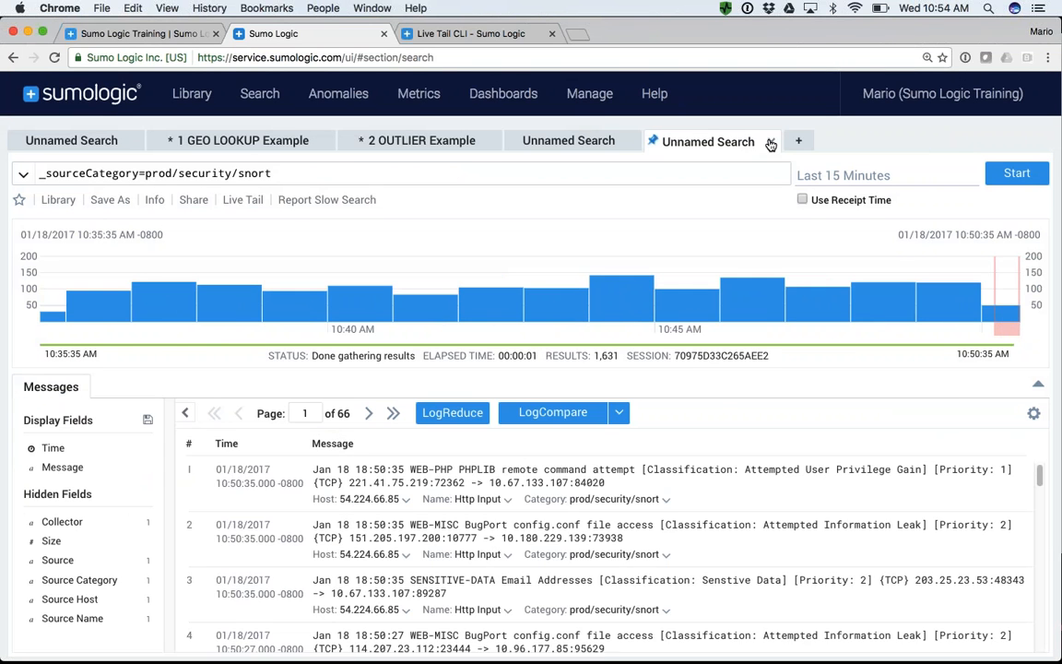
click(771, 142)
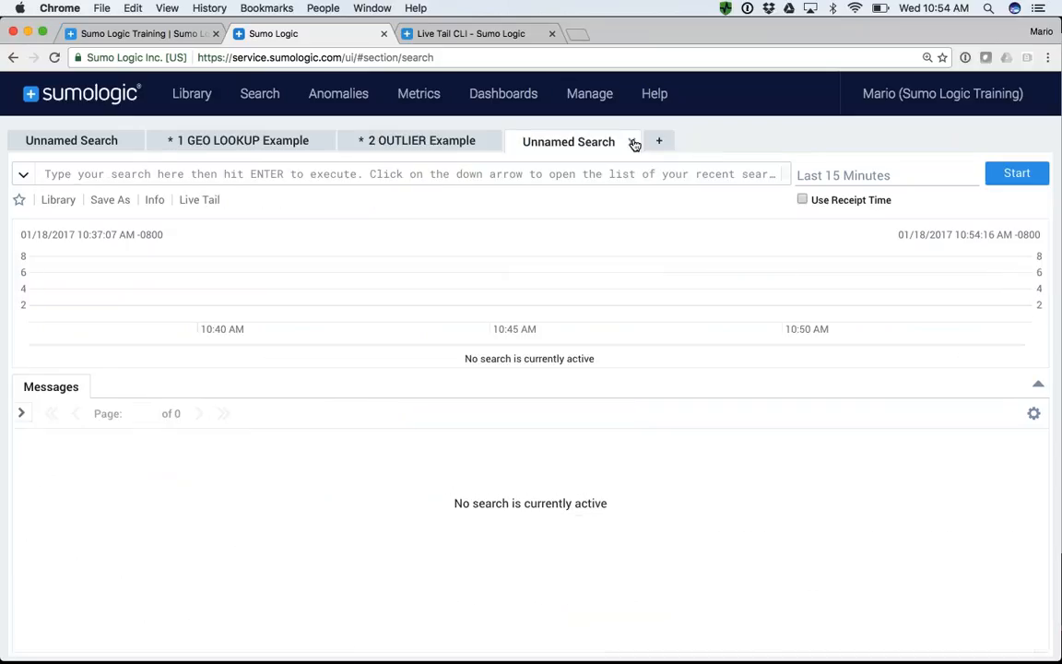
click(631, 142)
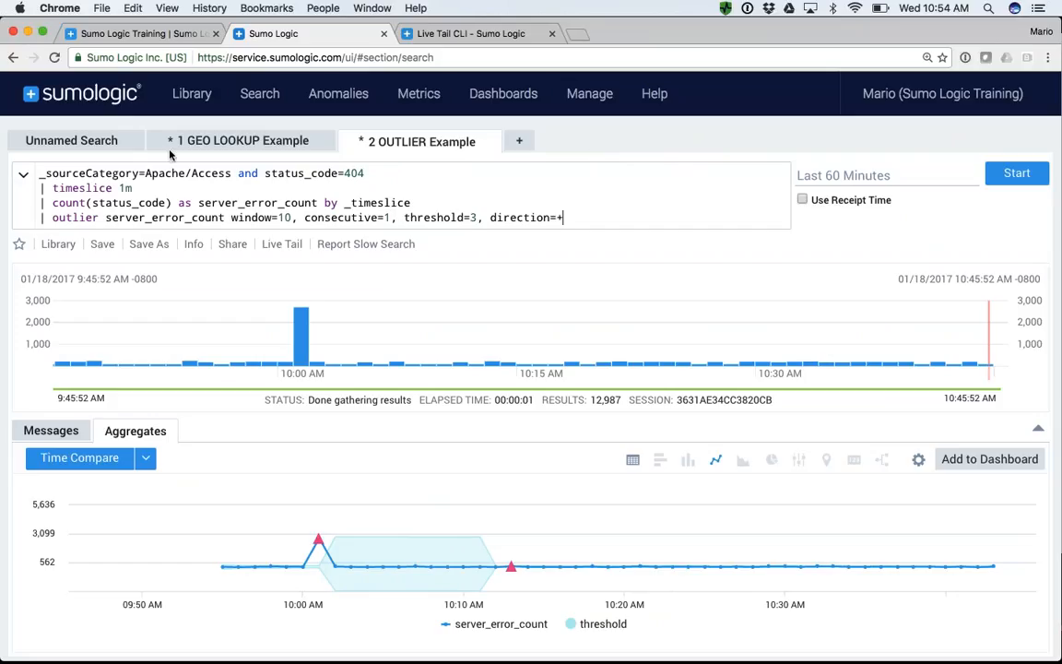
click(81, 143)
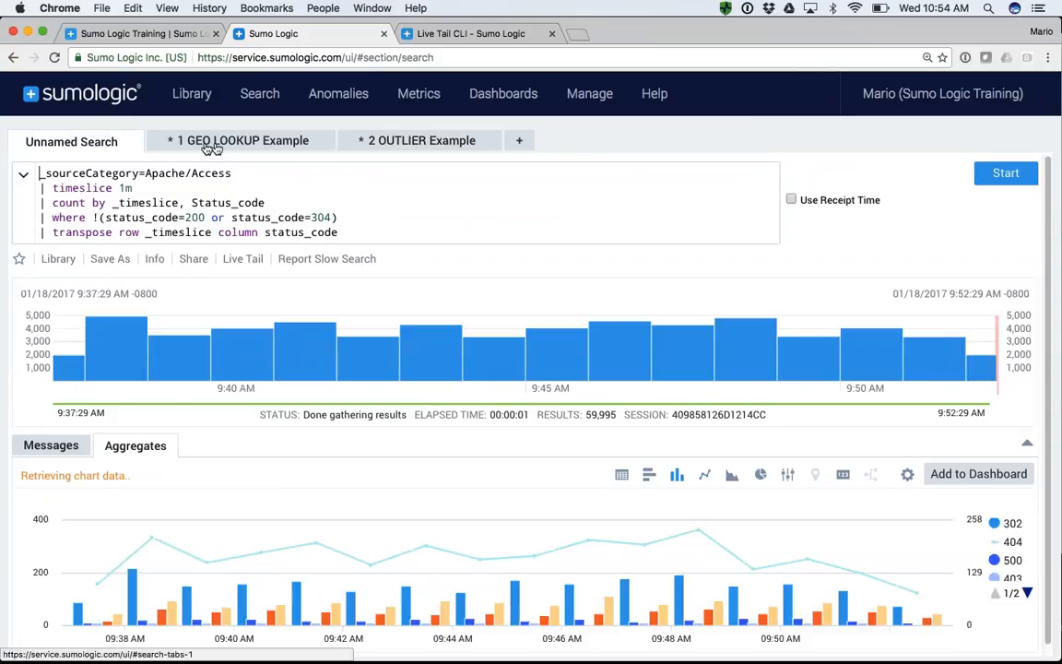
click(267, 144)
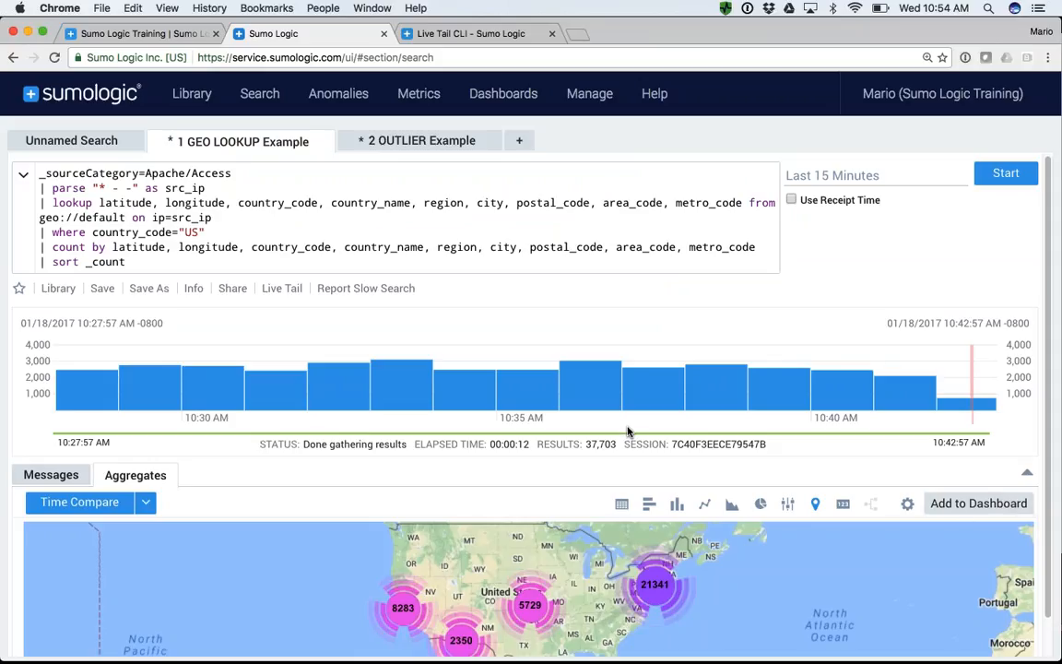
- Switch to the SumoLogic_QuickStart_Jan2017 presentation in PowerPoint and start the slide show from slide 31, Dashboards
key(super+Tab)
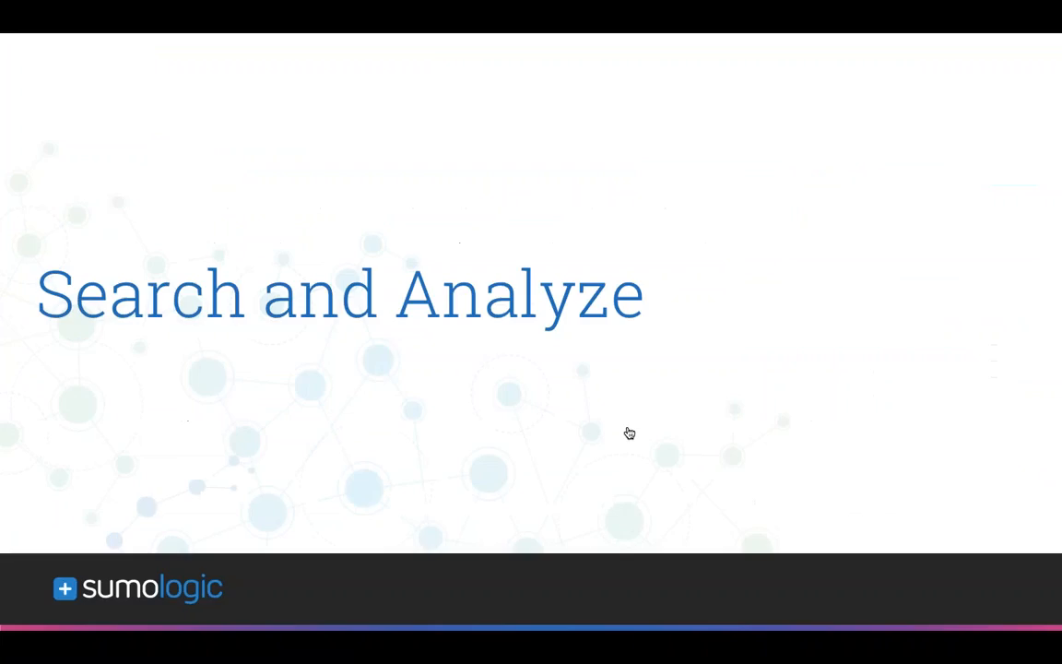
key(Escape)
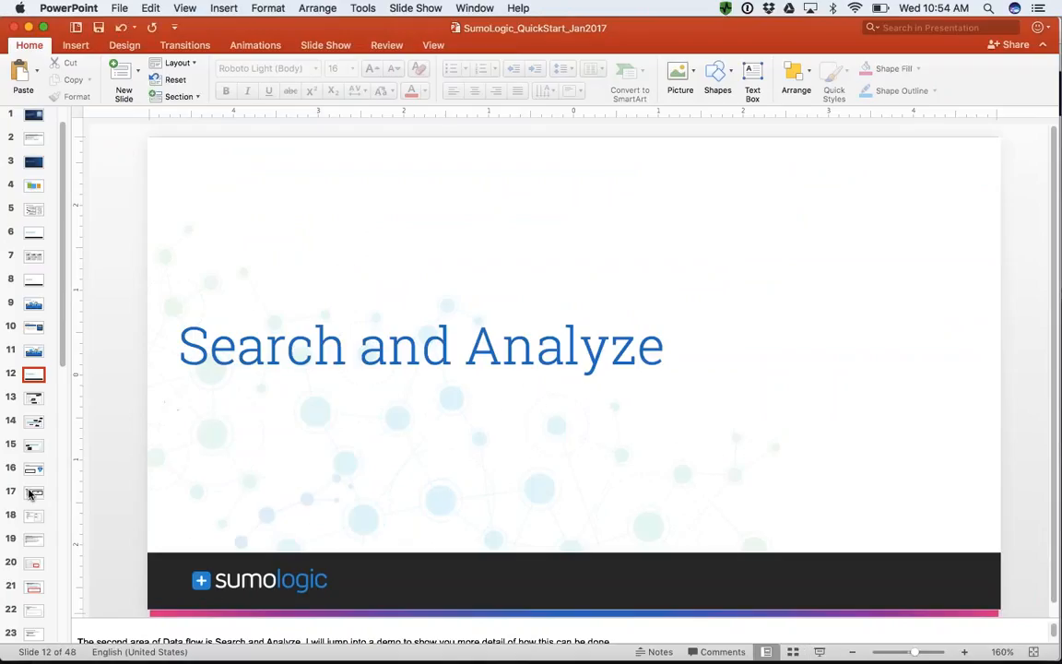
scroll(27, 479, down, 5)
scroll(27, 495, down, 3)
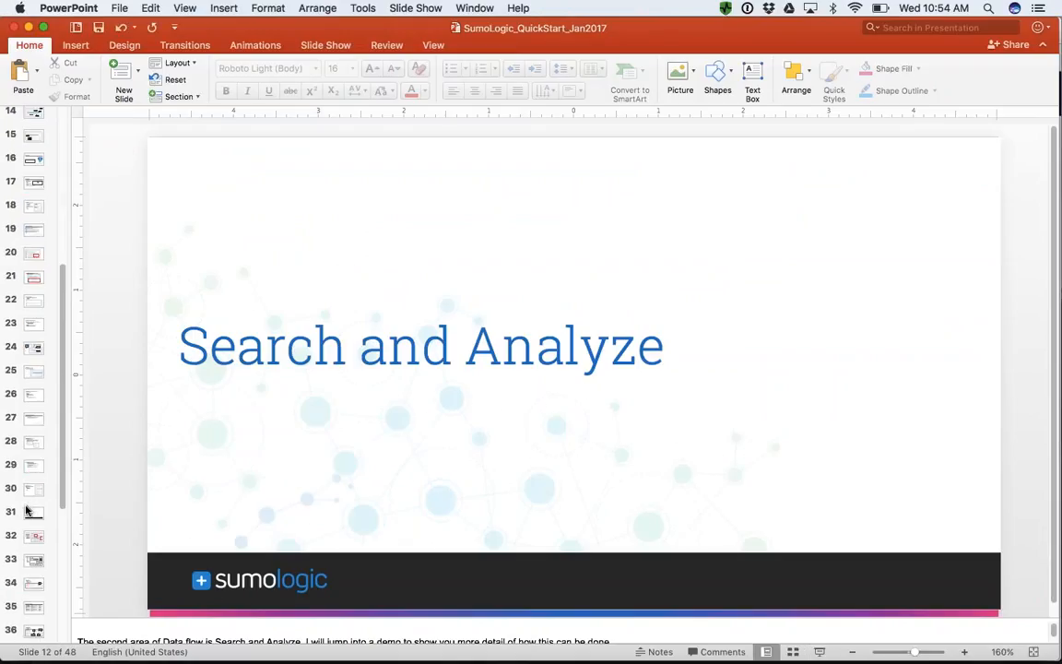
click(34, 513)
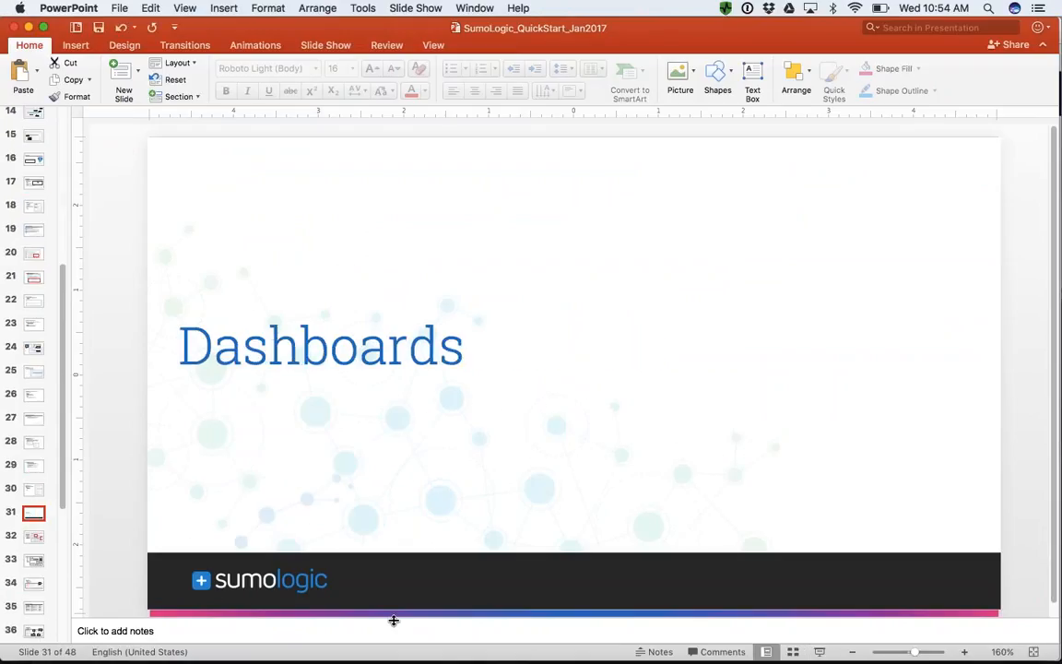
click(818, 652)
click(818, 652)
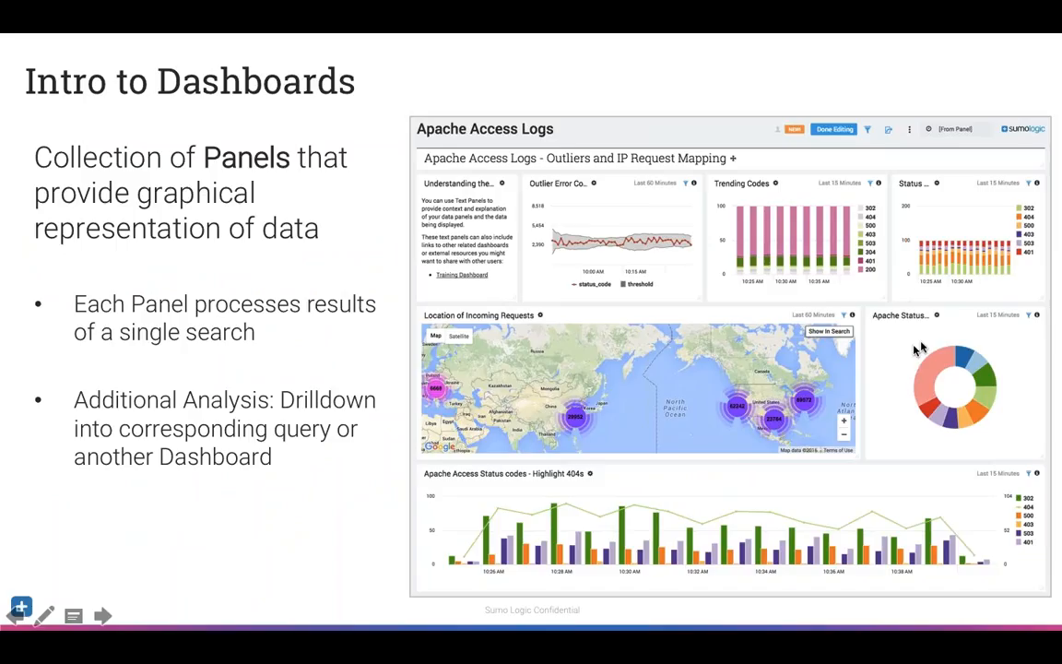
- Advance the slide show from the dashboard introduction through the chart types to the Dashboard Features slide on Live Mode
click(904, 241)
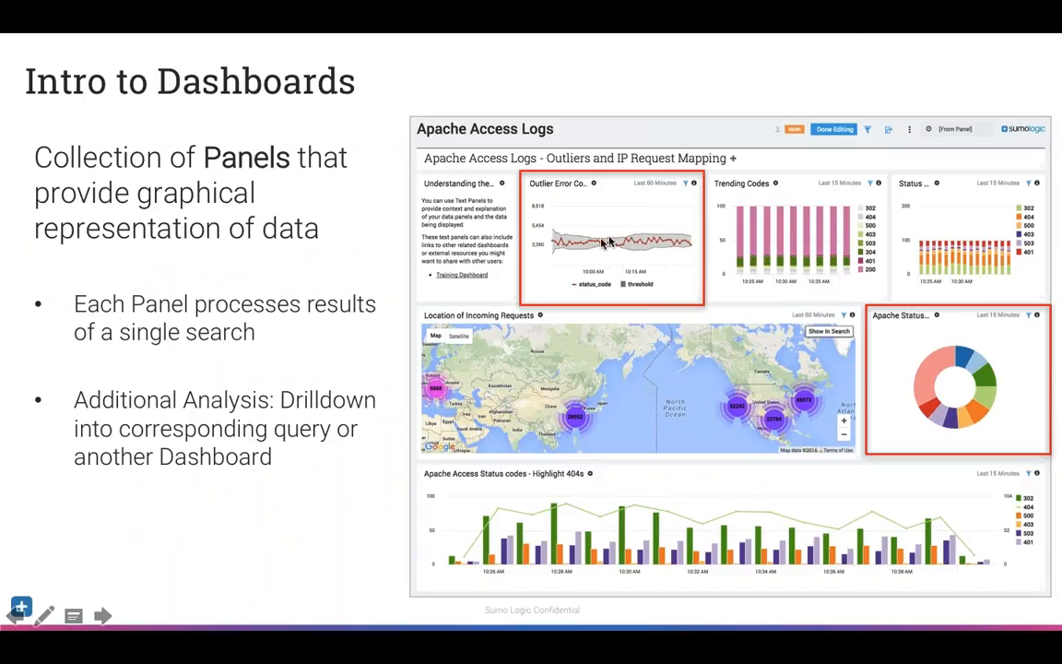
click(746, 378)
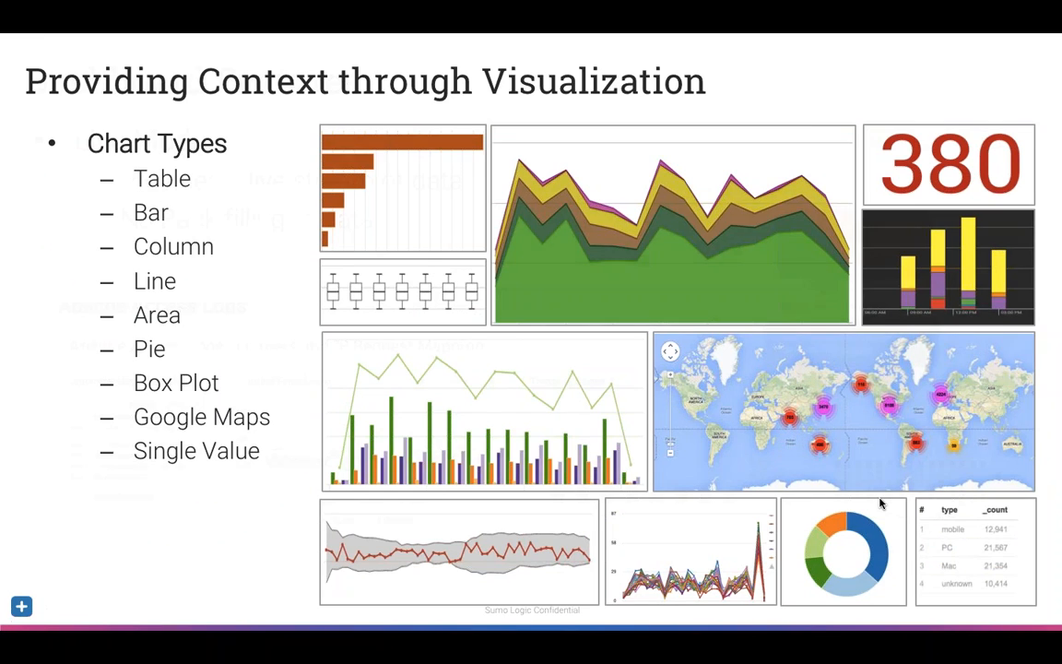
click(881, 503)
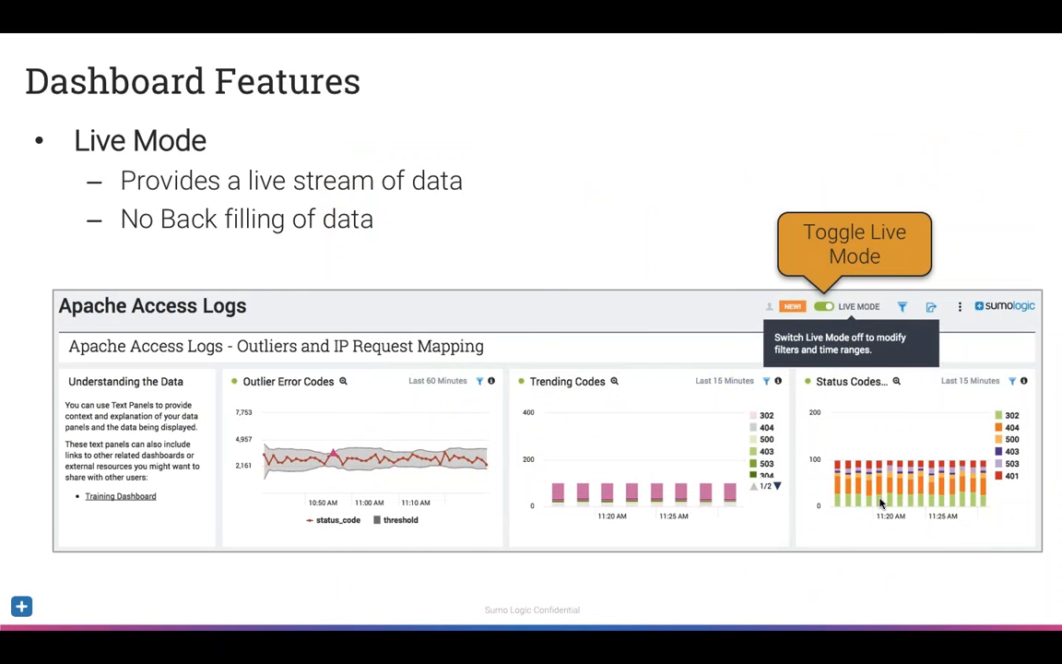
- Switch to Chrome and create a dashboard panel from the Apache status code search, titled Apache Access Status Codes
key(super+Tab)
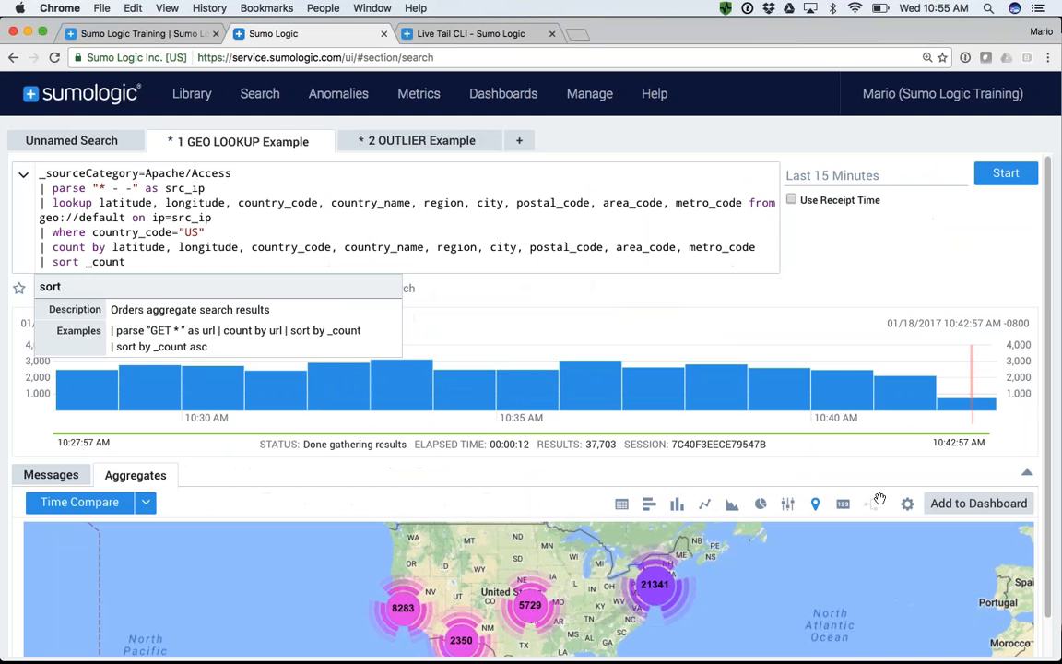
click(81, 141)
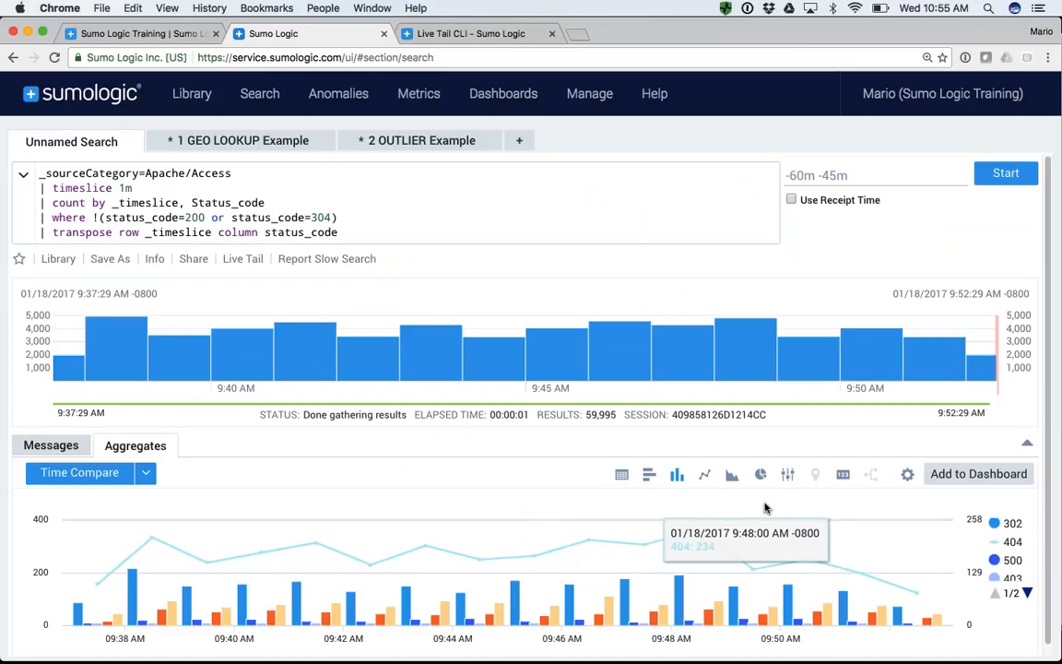
click(984, 477)
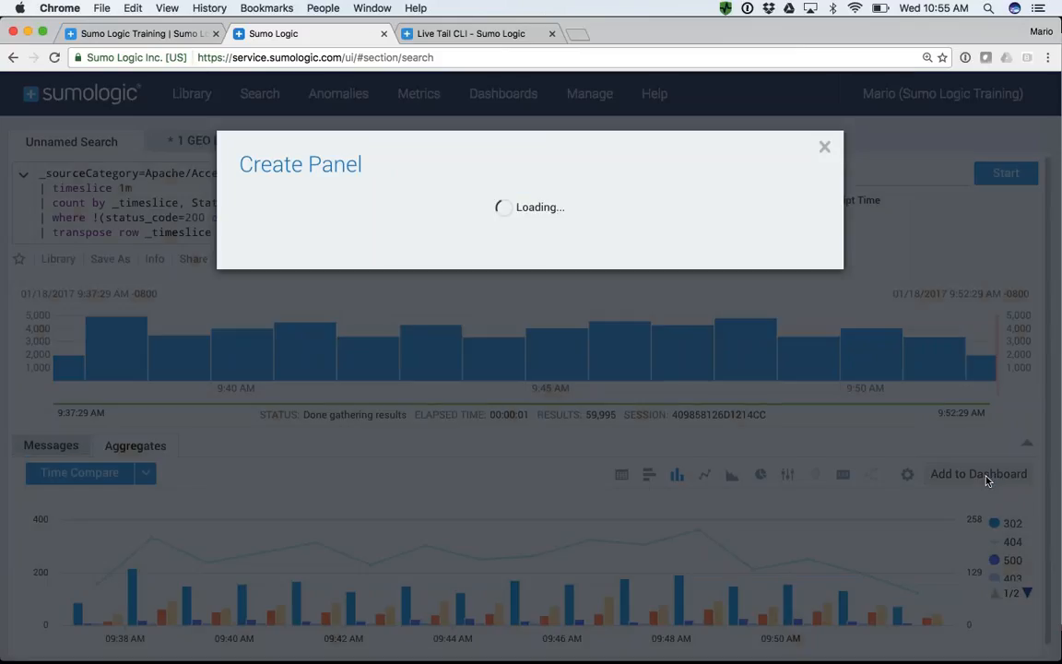
click(432, 220)
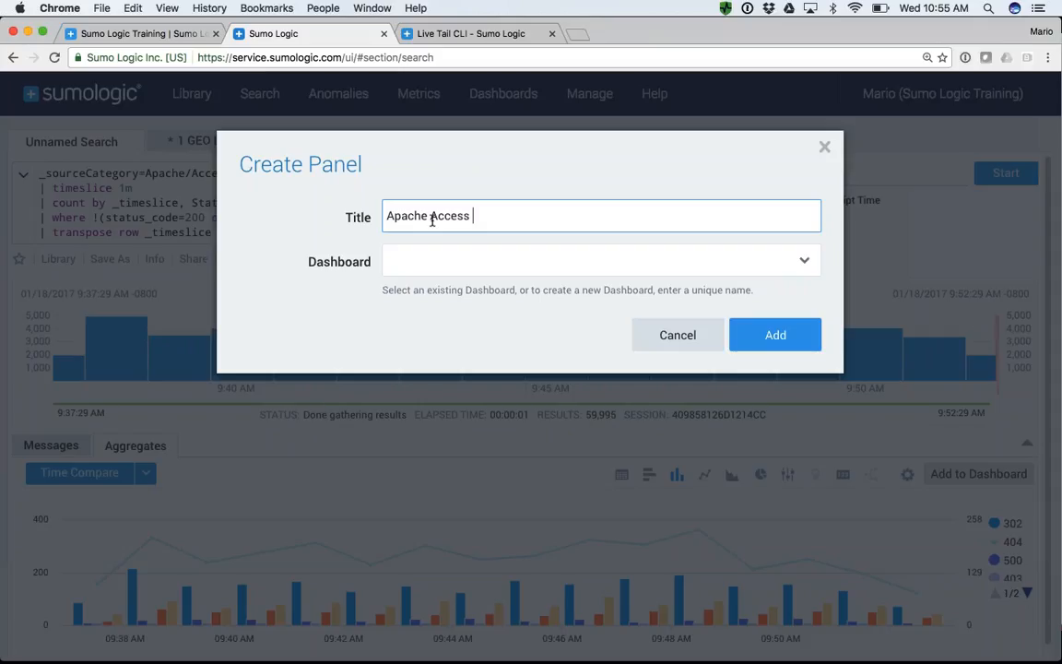
text(Apache Access Status Codes)
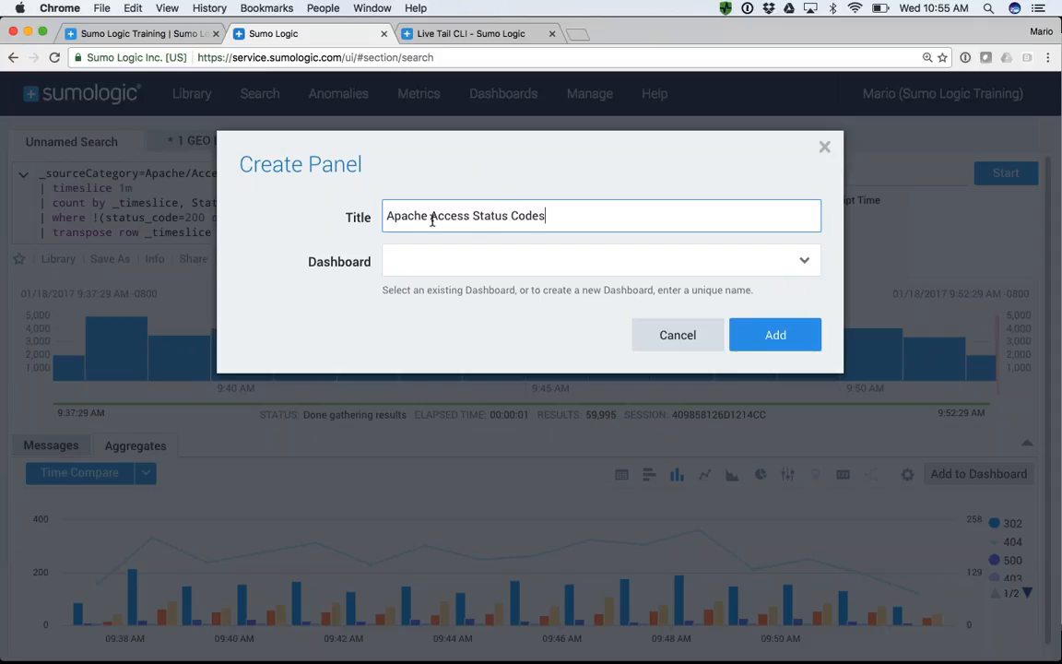
- Add the panel to a new dashboard named My First Dashboard in the Personal folder, and enlarge the panel there
click(458, 264)
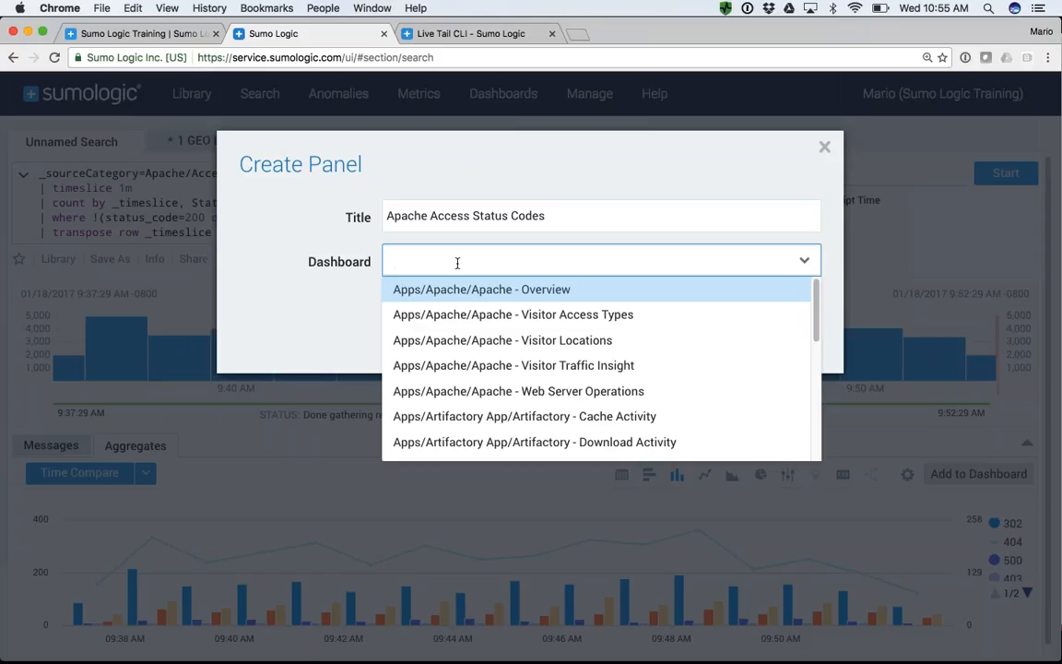
text(My Fir)
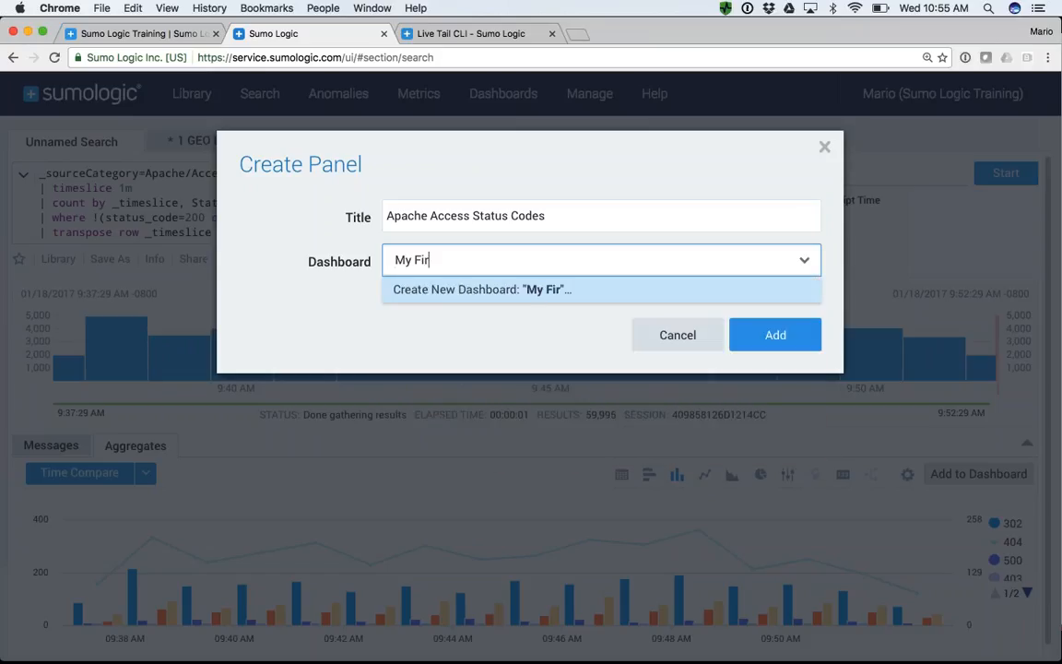
text(st Dashboard)
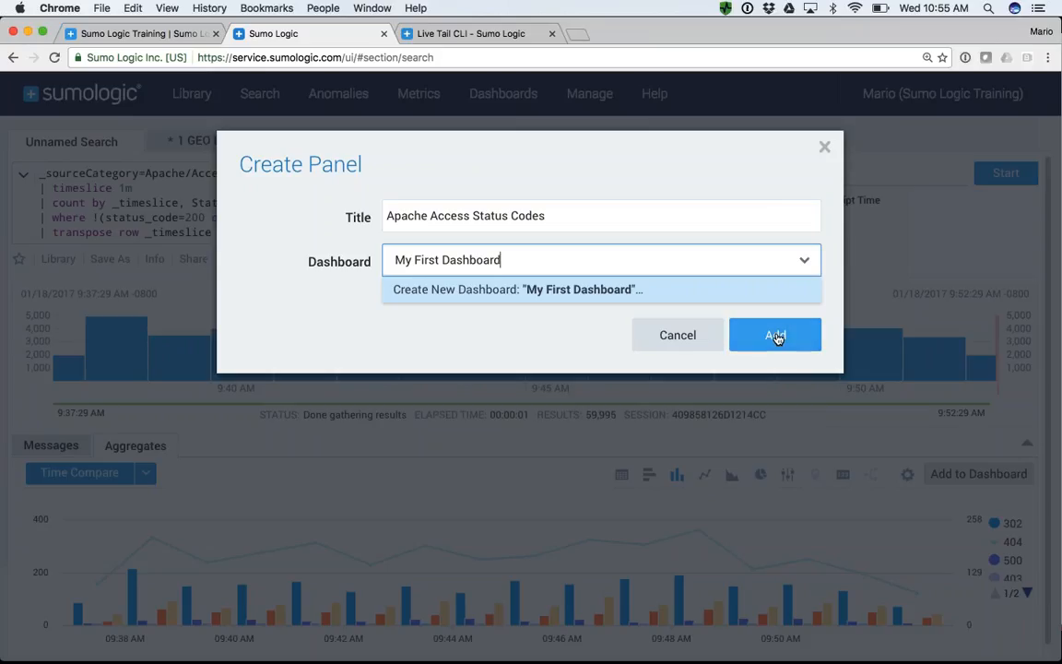
click(775, 334)
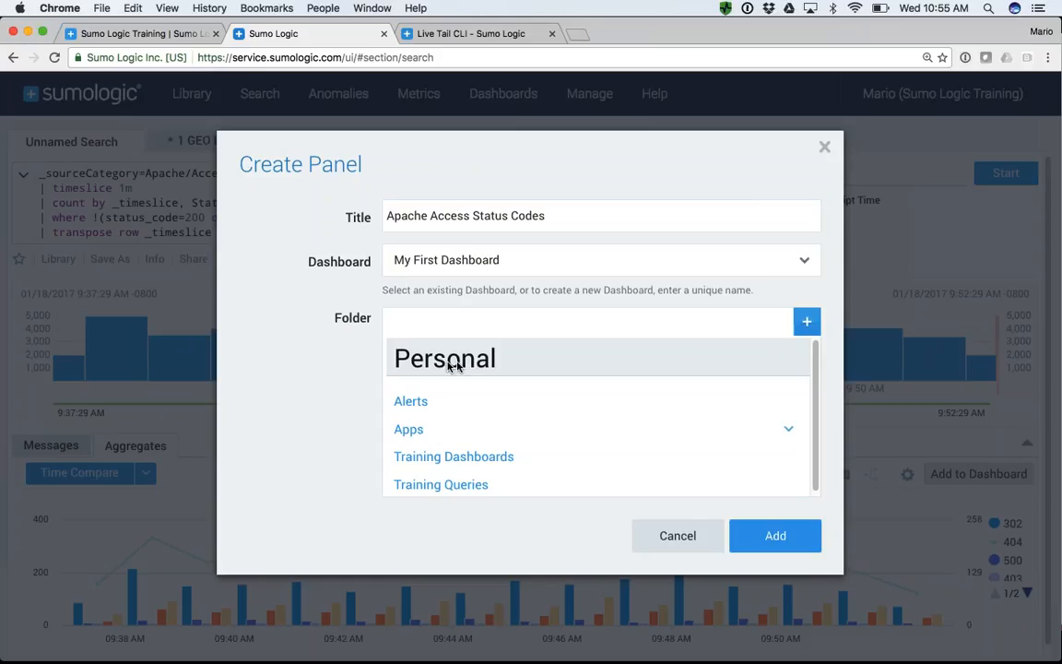
click(773, 536)
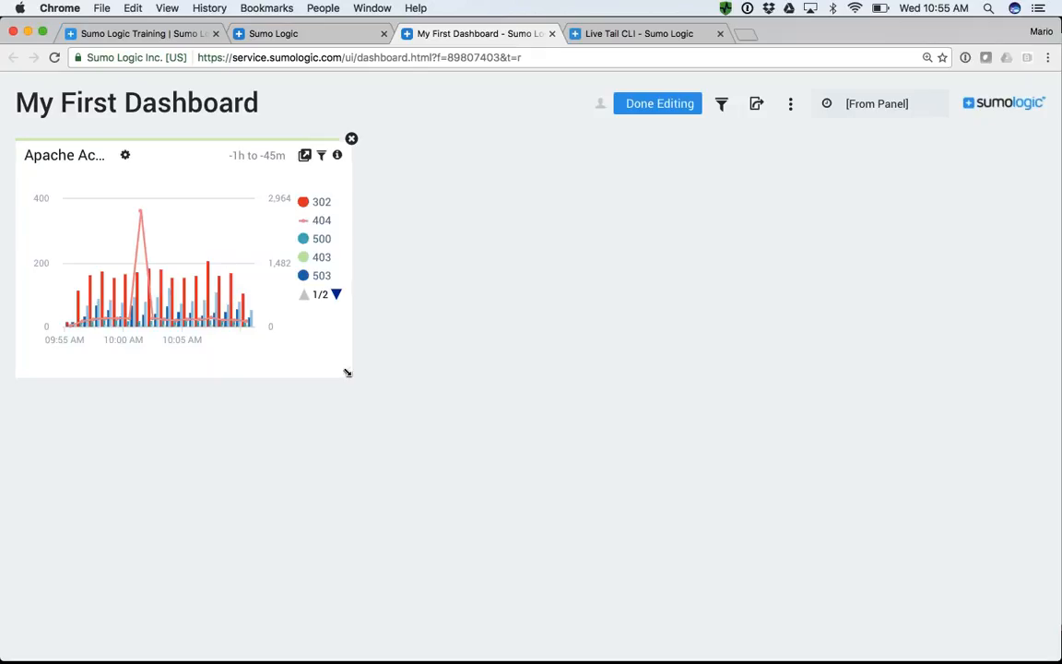
drag(347, 372, 511, 378)
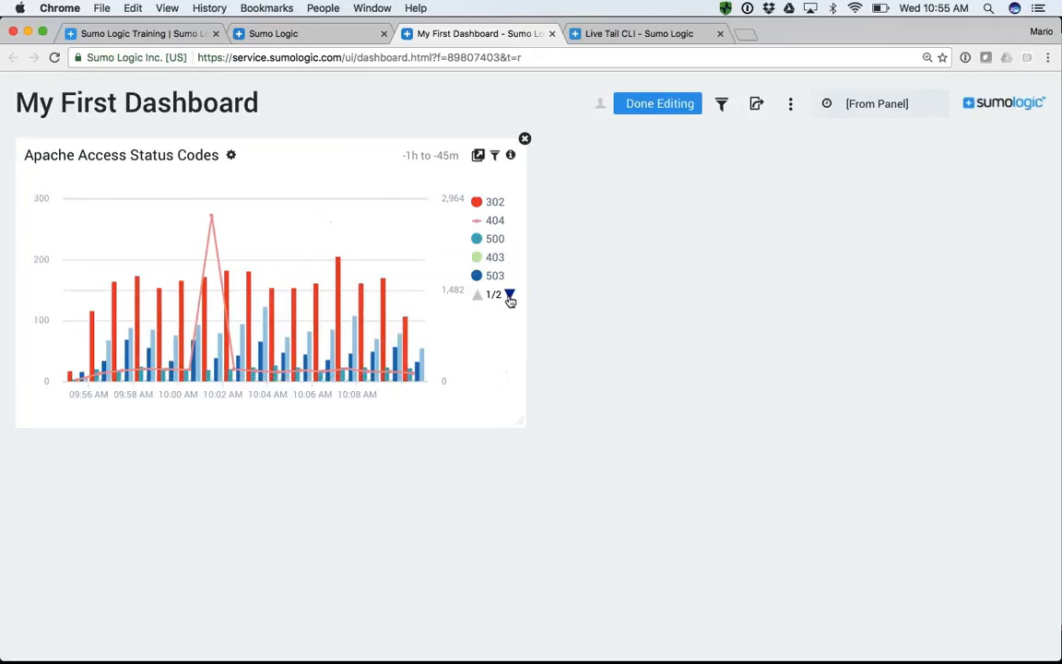
- Add the 1 GEO LOOKUP Example search to My First Dashboard as a panel titled Customer Locations
click(301, 35)
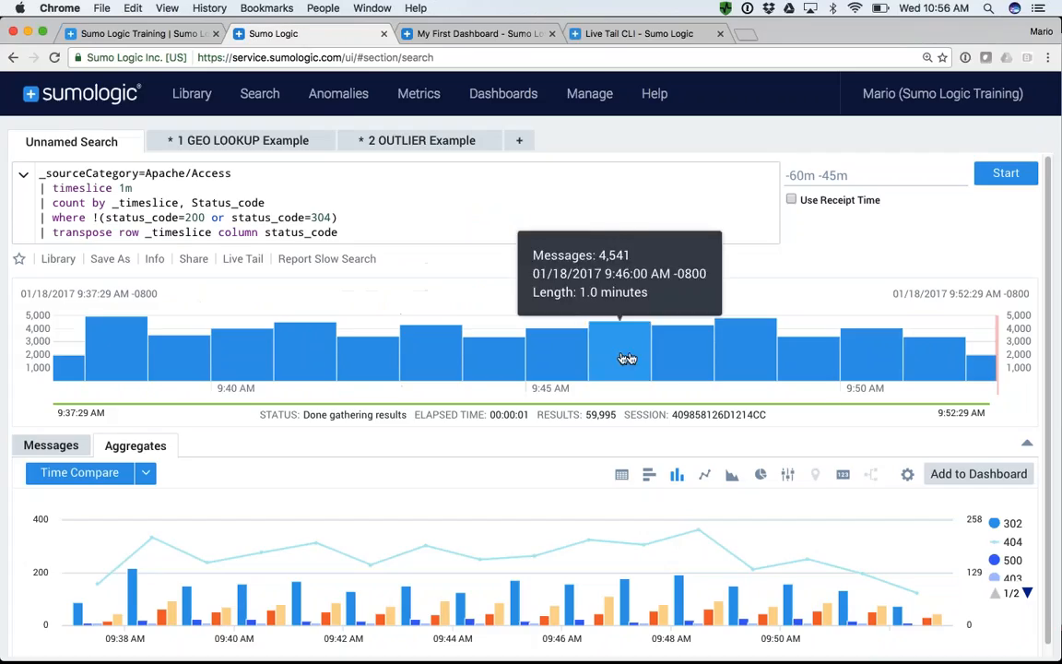
click(226, 143)
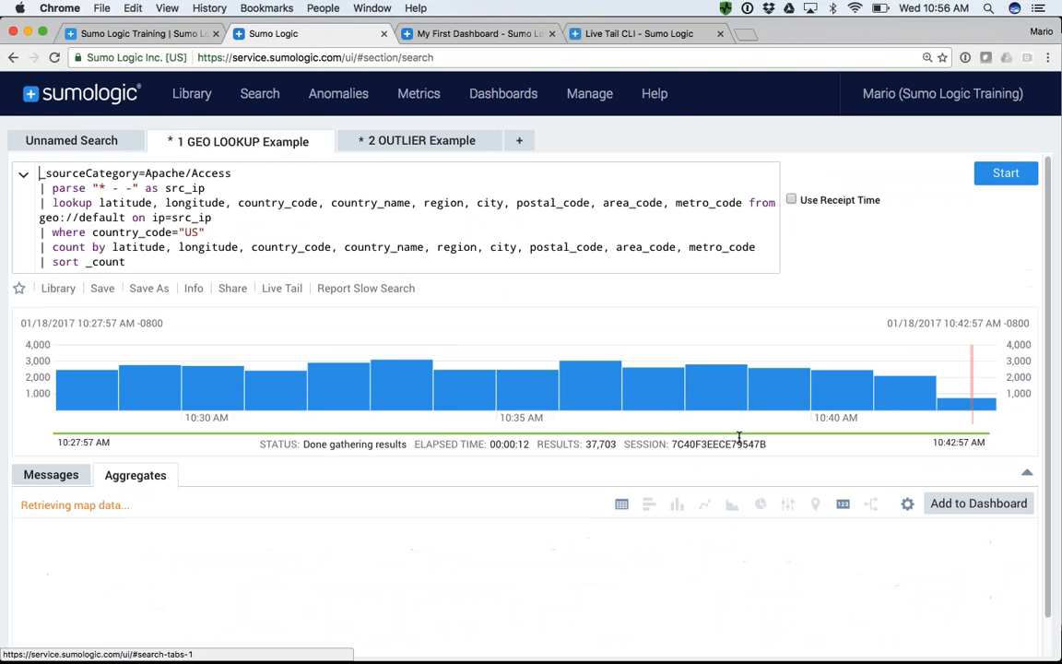
click(977, 504)
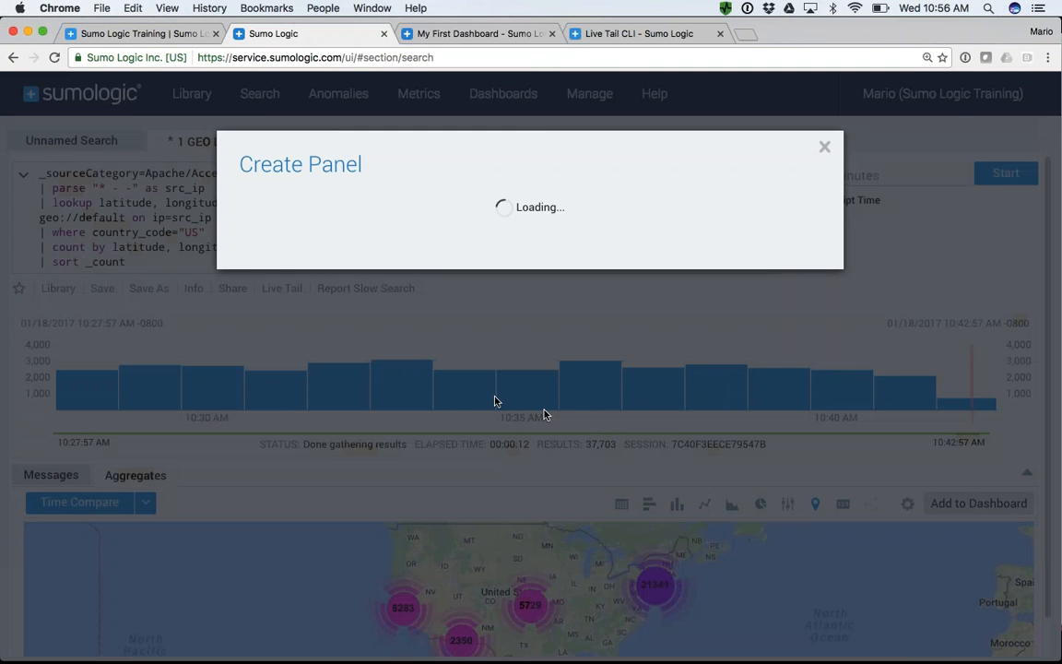
drag(518, 215, 378, 220)
text(Customer Locations)
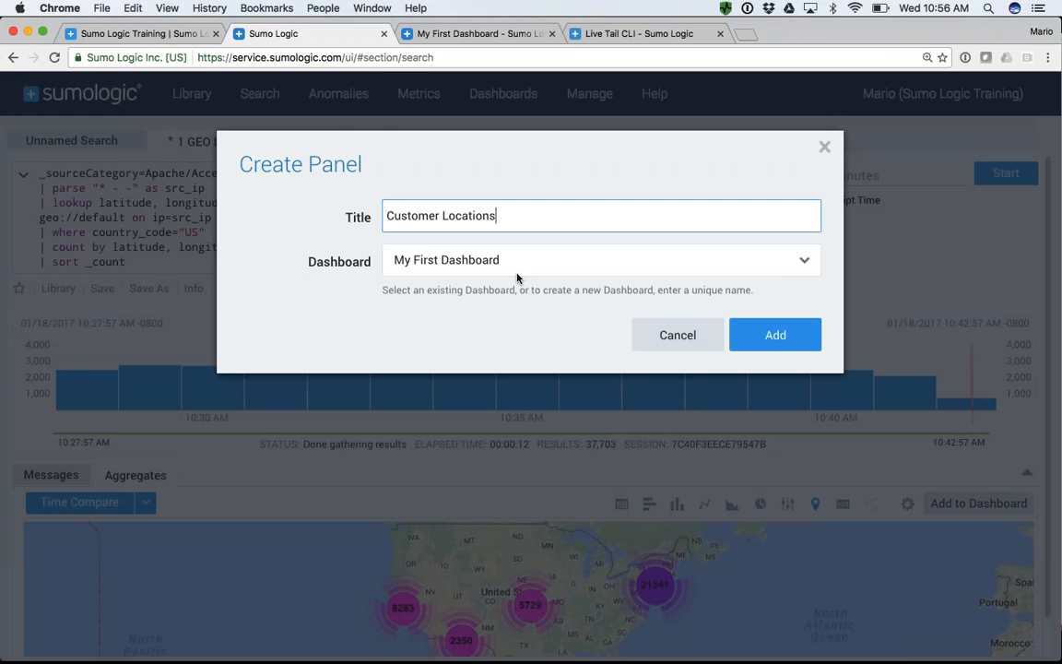
click(775, 334)
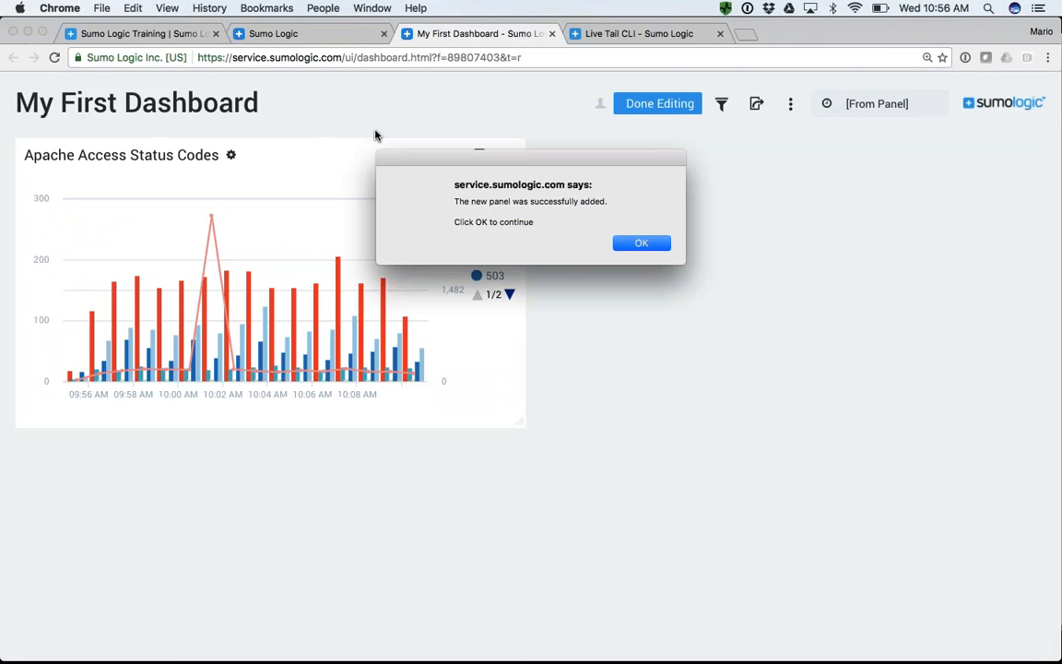
click(643, 243)
- Add the 2 OUTLIER Example search to My First Dashboard as a panel titled 404 Anomalies
click(298, 35)
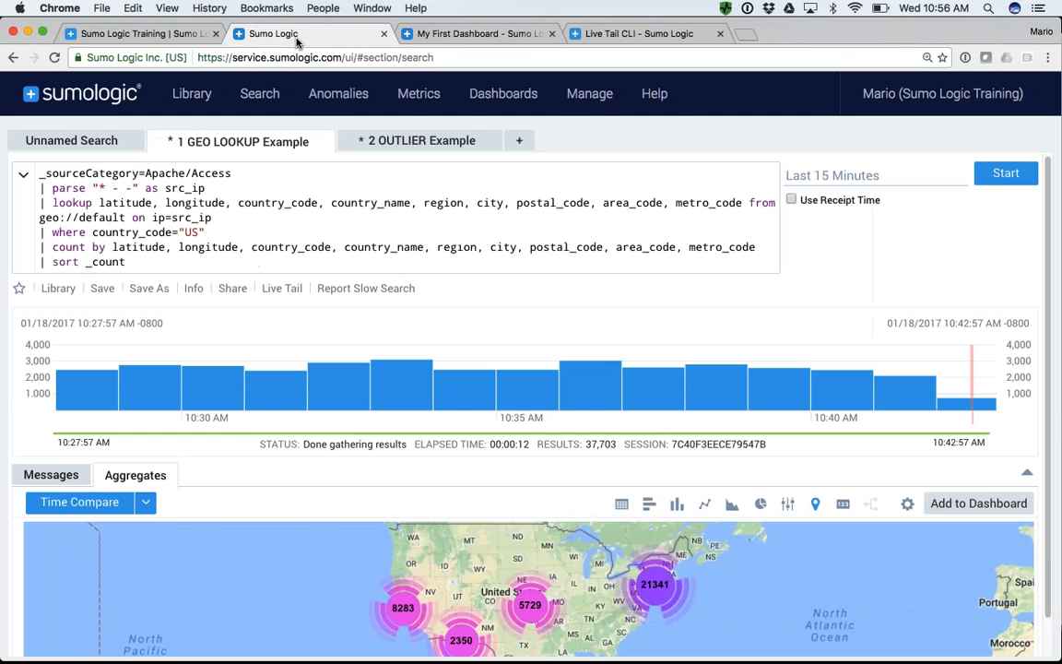
click(412, 145)
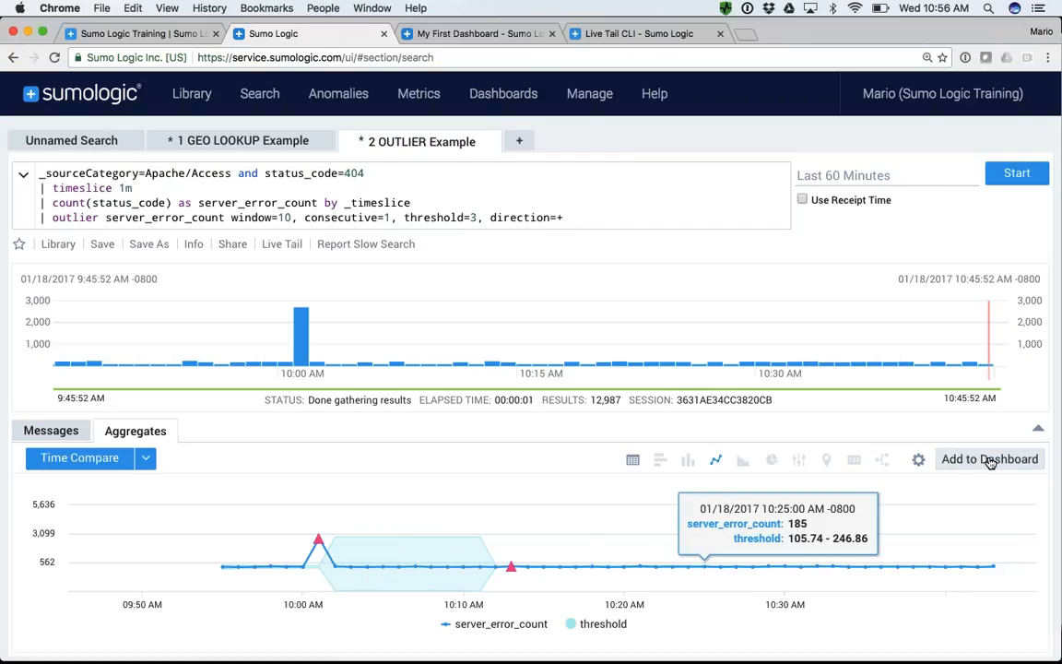
click(990, 460)
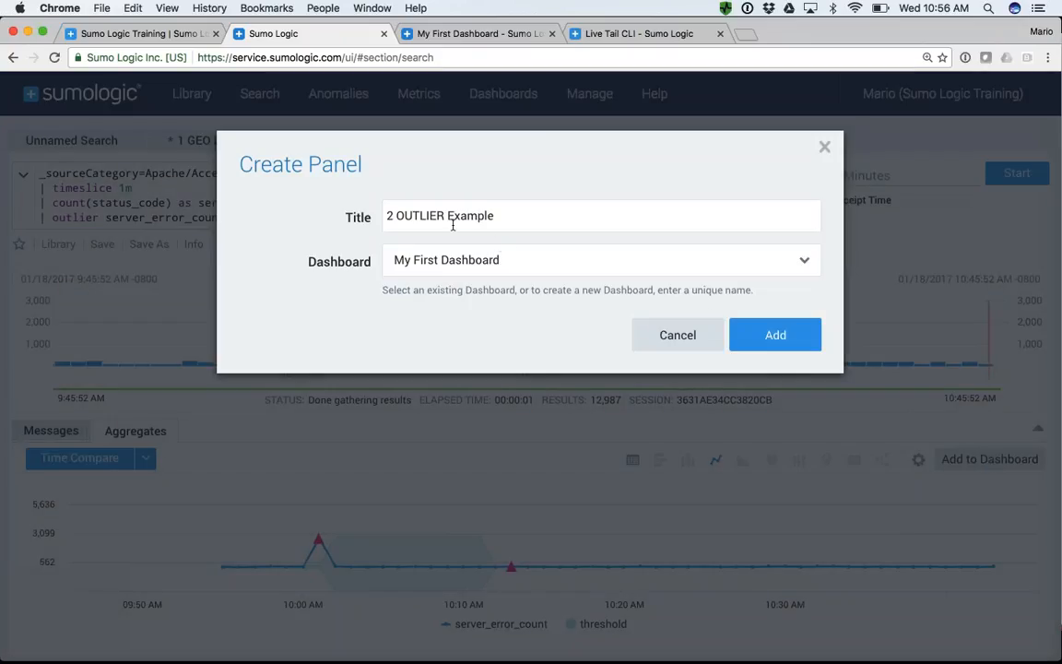
drag(509, 221, 357, 224)
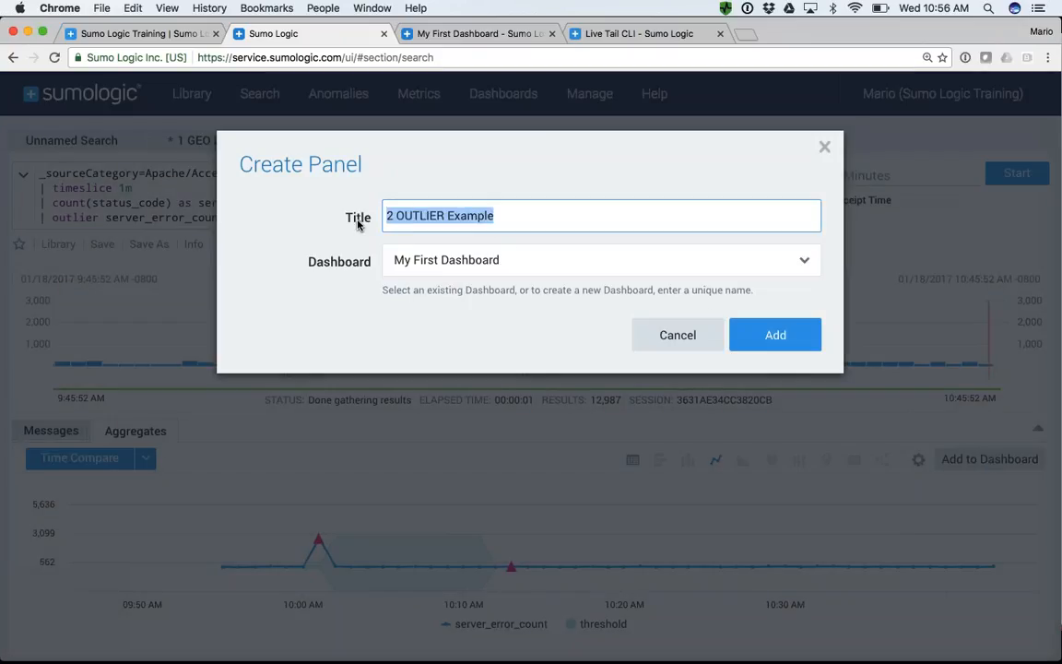
text($04)
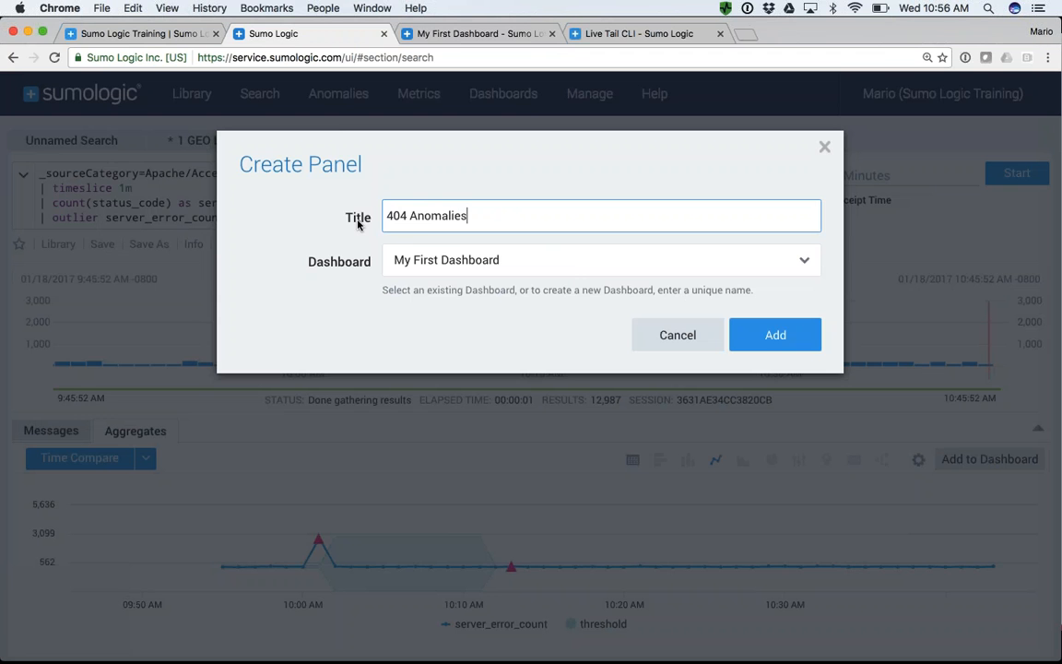
click(777, 335)
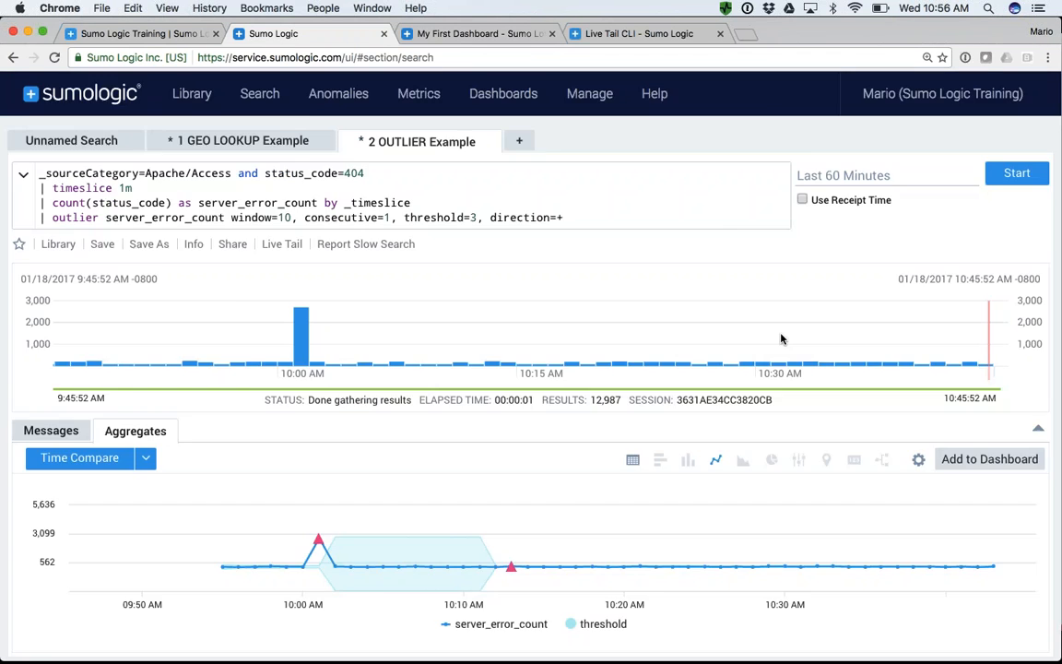
click(642, 262)
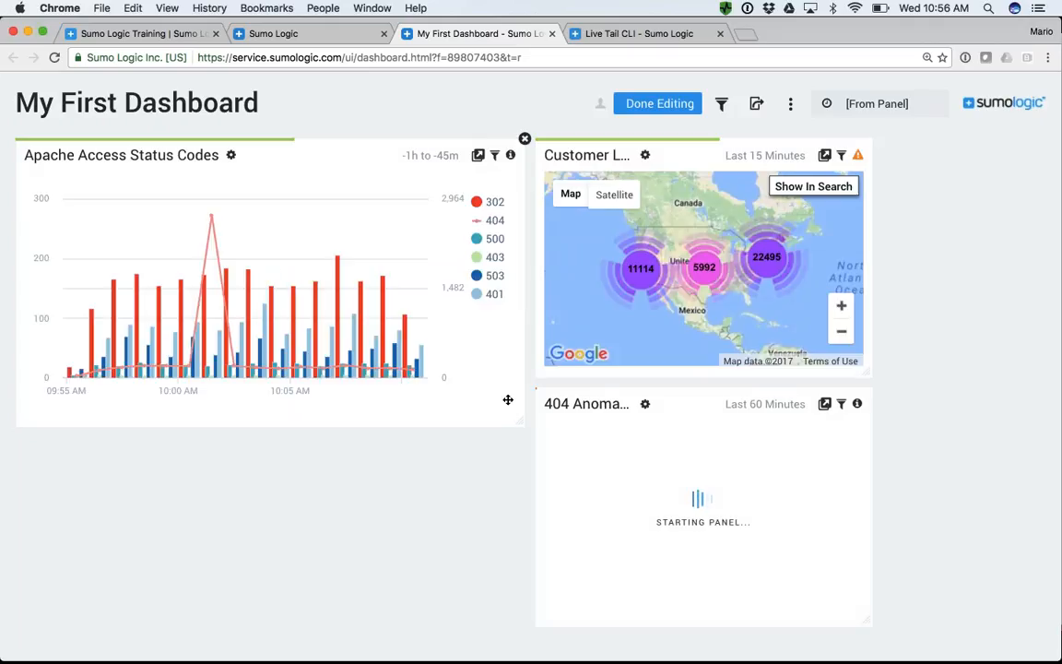
- Shorten the Apache Access Status Codes panel, place the 404 Anomalies panel below it, and widen 404 Anomalies to the map panel's far edge
drag(522, 419, 517, 388)
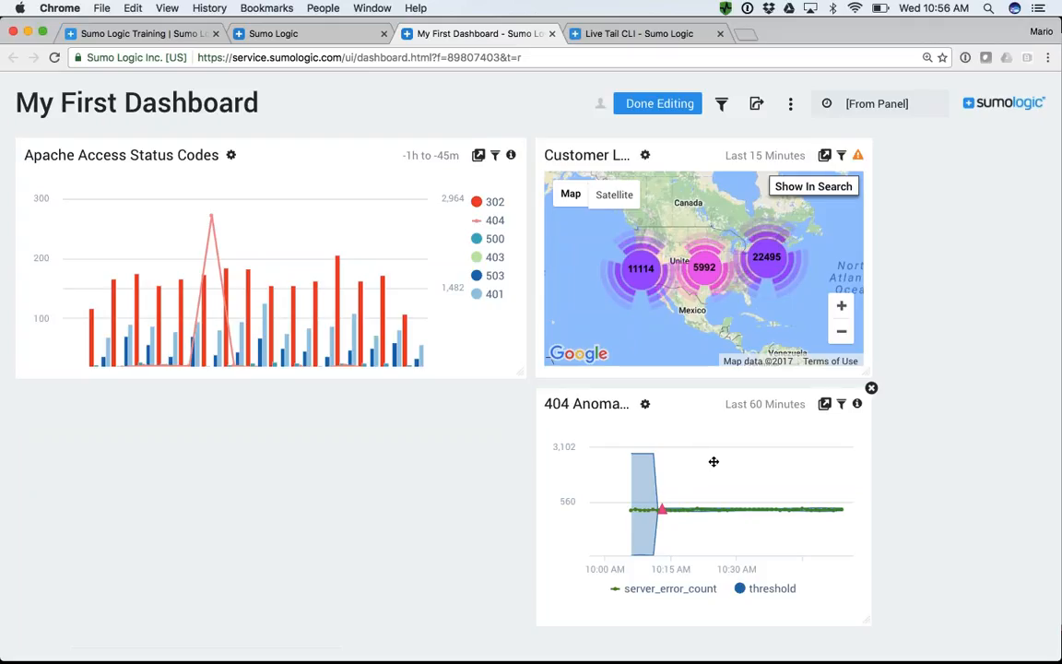
drag(713, 460, 240, 564)
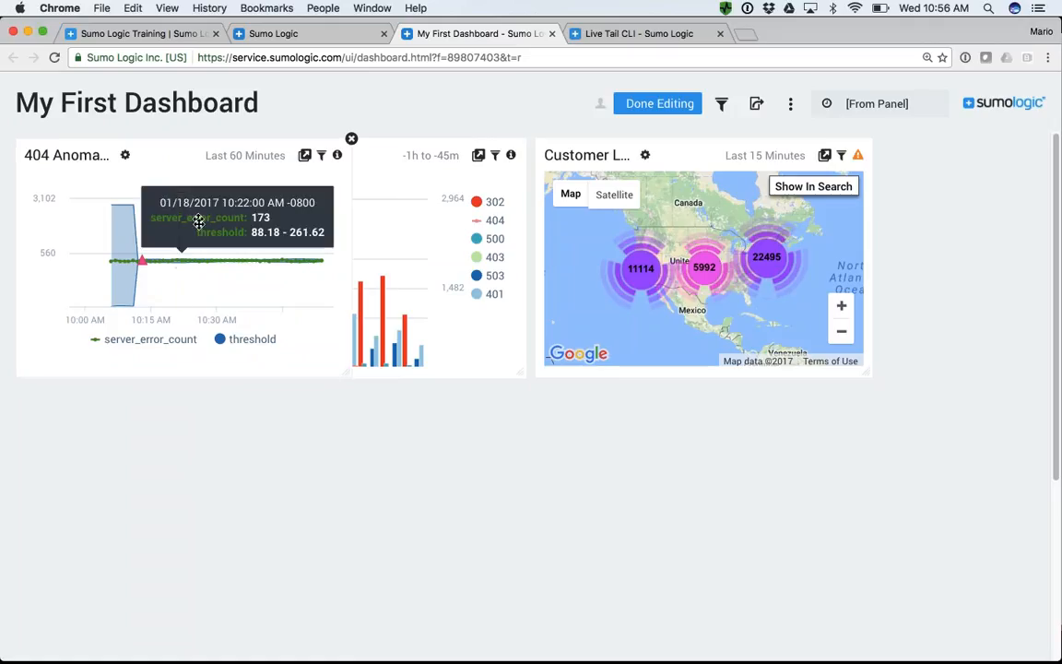
drag(203, 255, 232, 528)
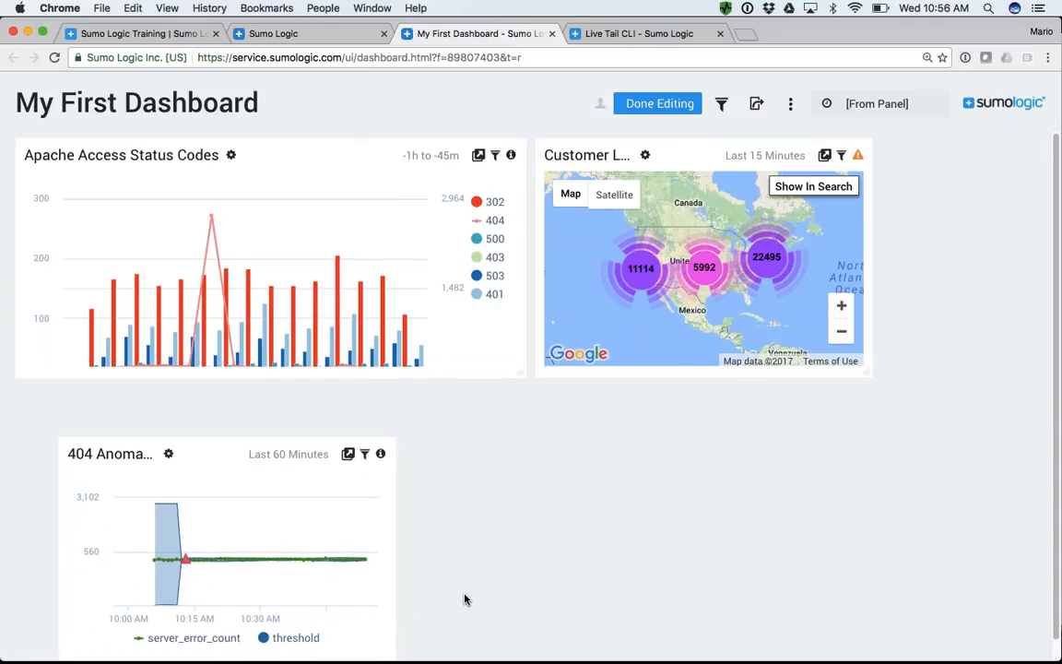
scroll(466, 599, down, 1)
drag(391, 652, 848, 641)
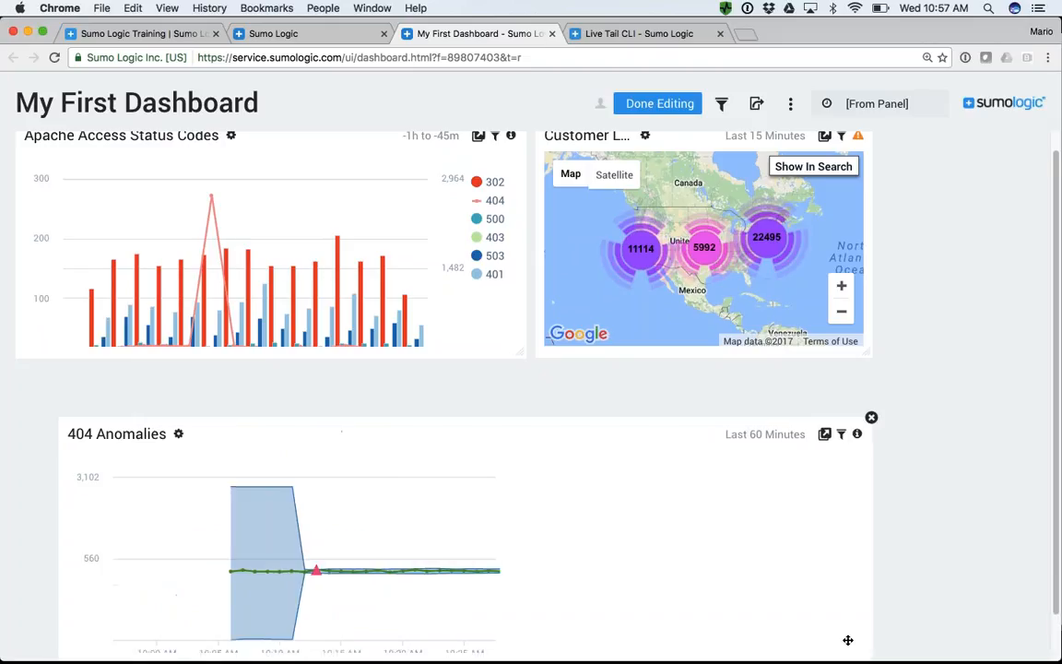
- Examine the panel types offered for a new dashboard panel, without creating one
click(790, 104)
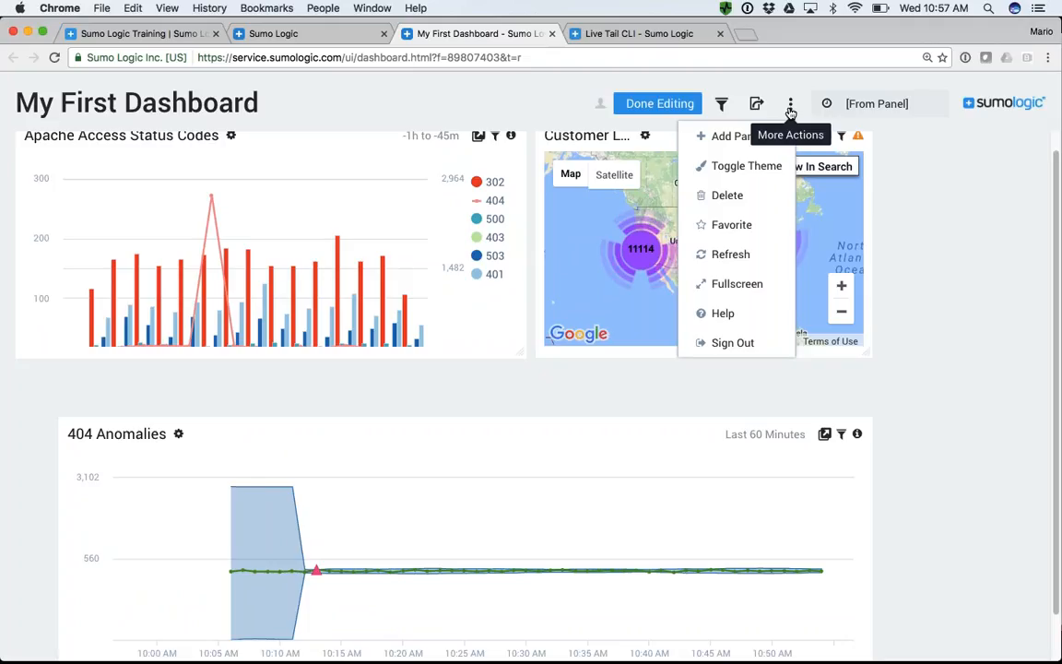
click(735, 139)
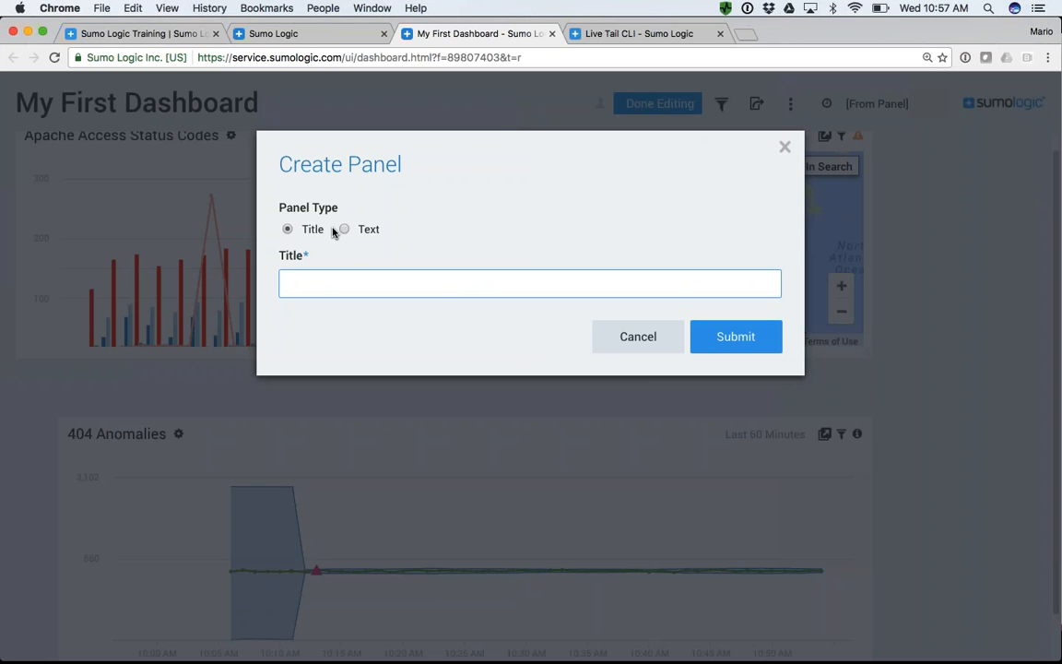
click(623, 343)
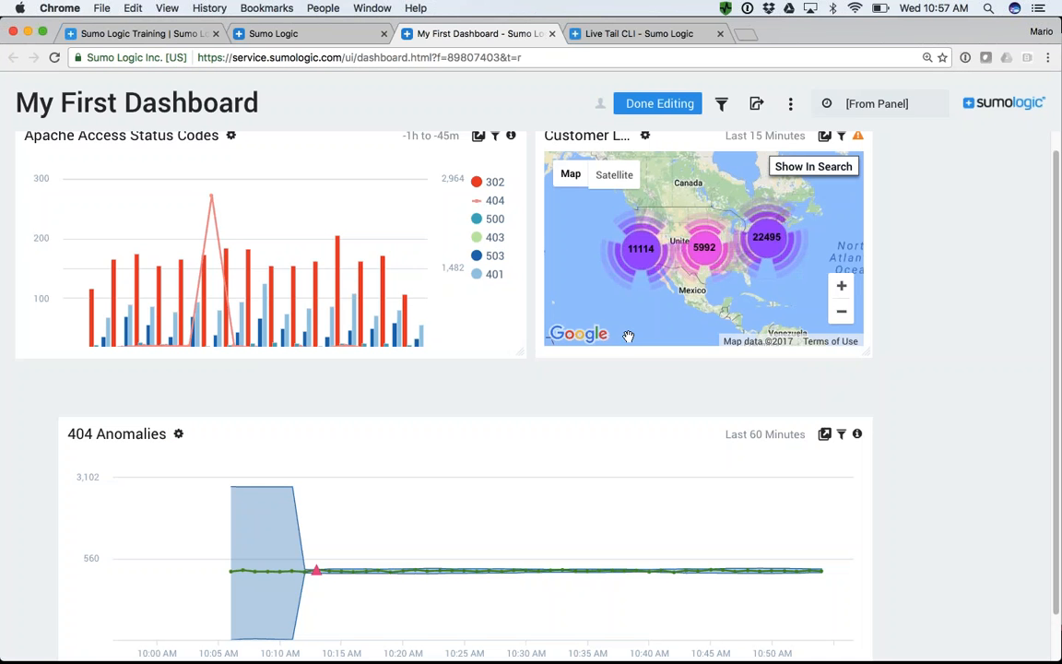
- Switch My First Dashboard to the dark theme
click(790, 104)
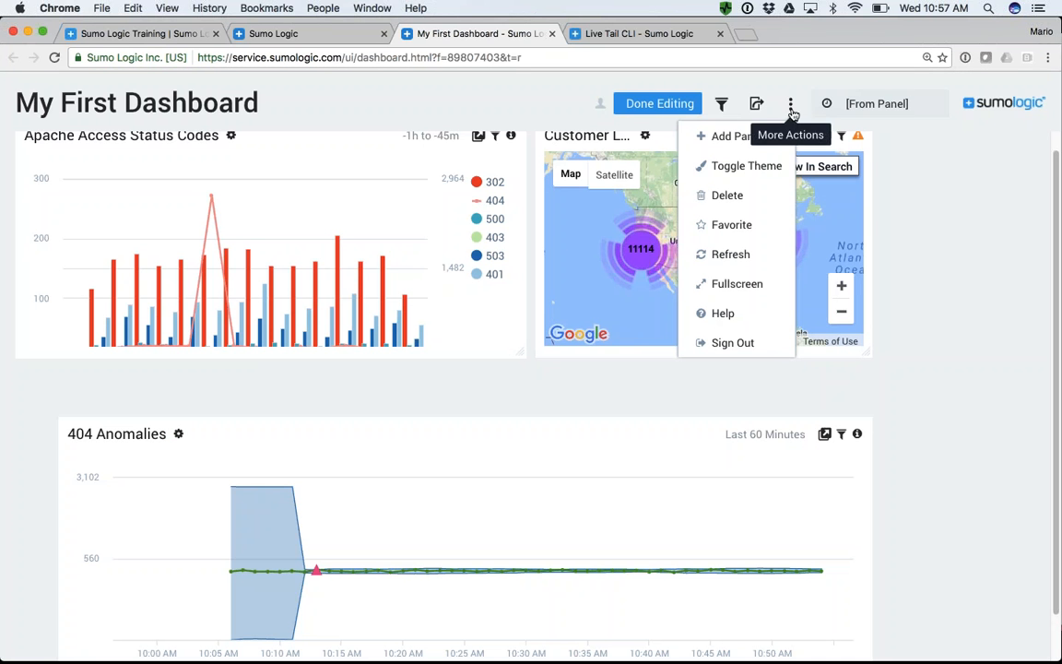
click(752, 168)
scroll(937, 273, up, 1)
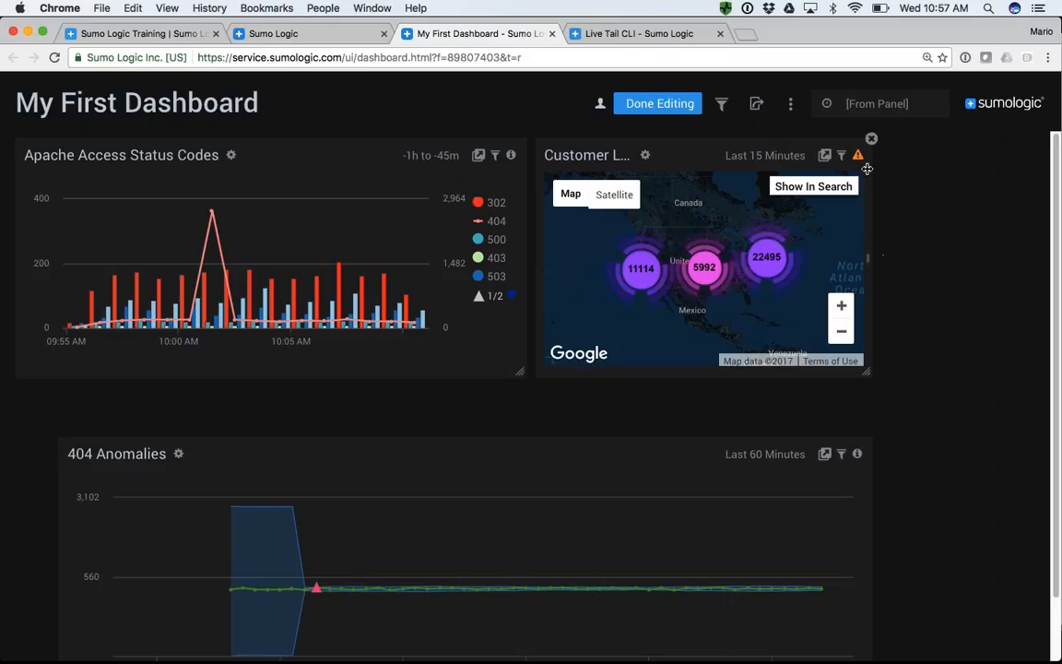
click(791, 107)
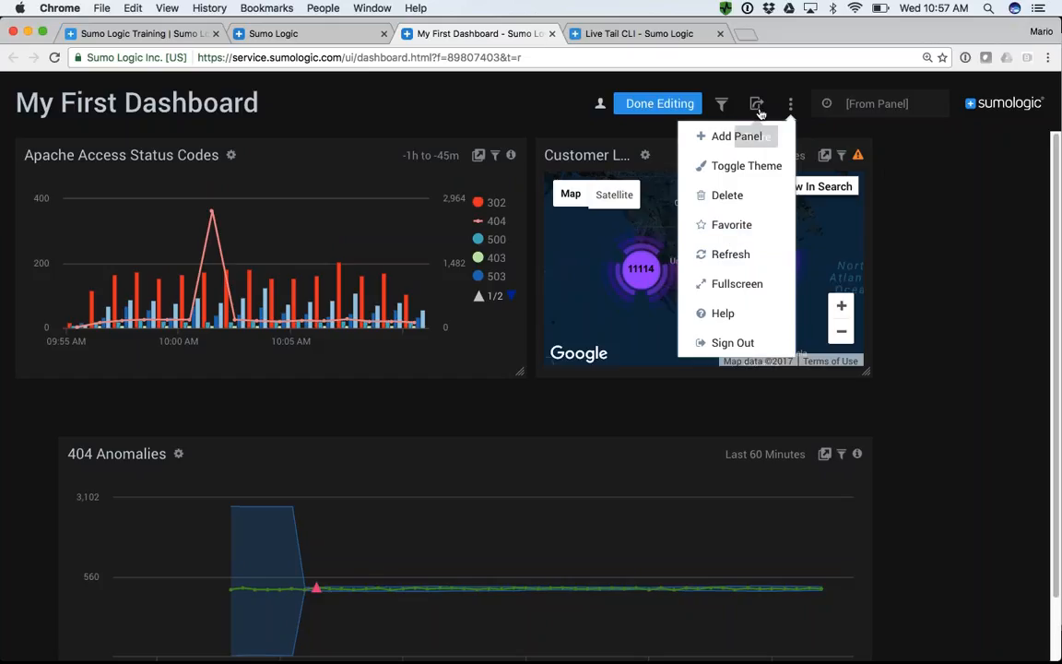
click(920, 189)
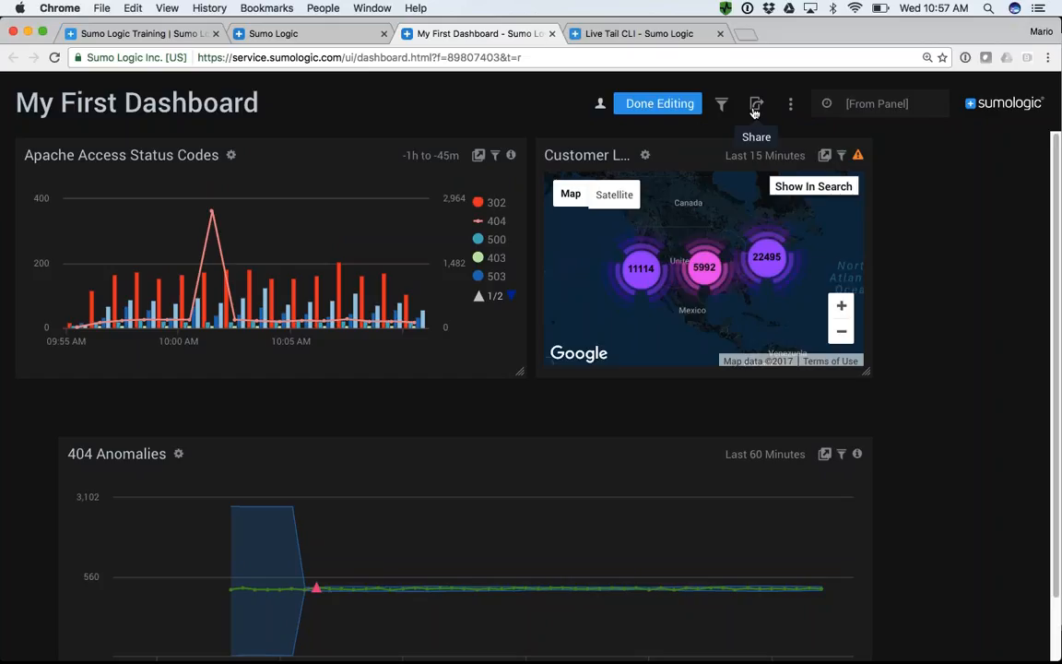
- Examine the dashboard sharing settings for anyone in the organization, including the advanced level of data access option, without saving
click(755, 106)
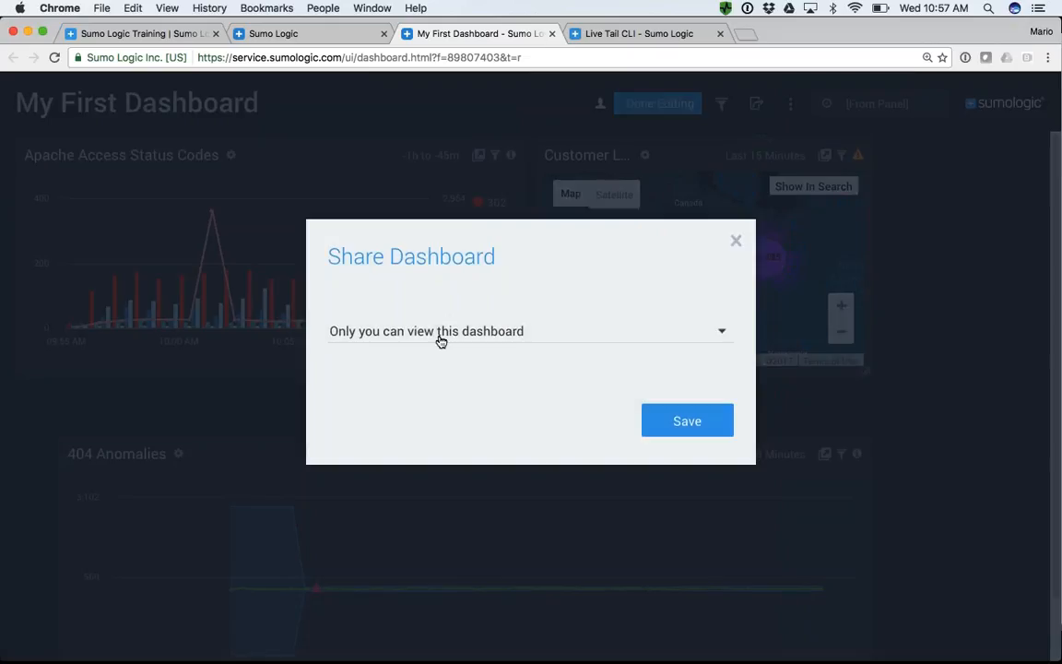
click(440, 339)
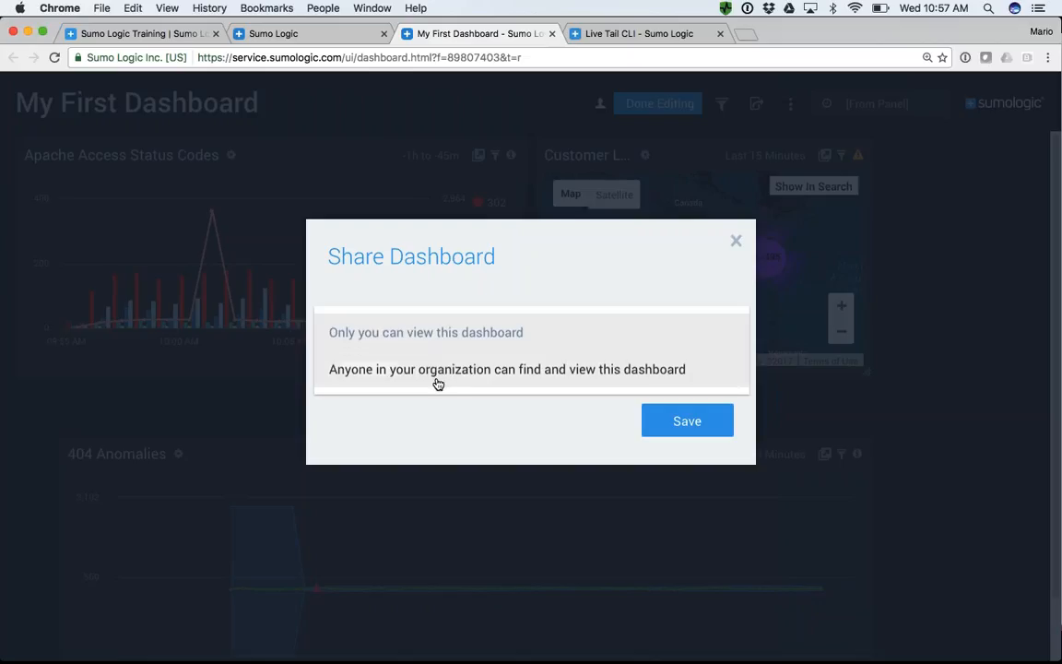
click(451, 378)
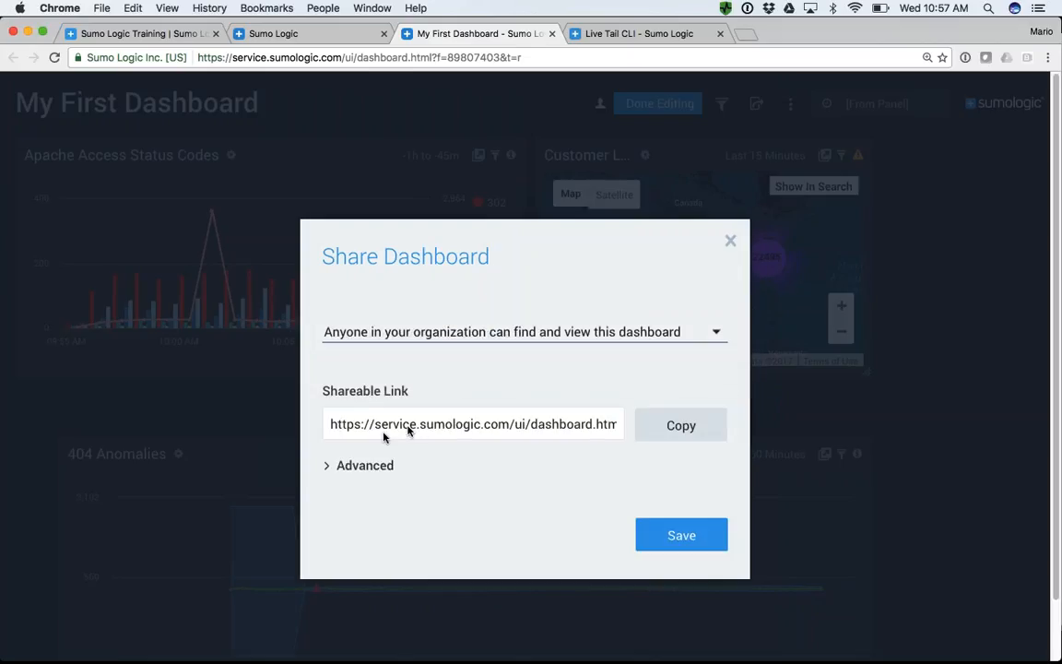
click(329, 468)
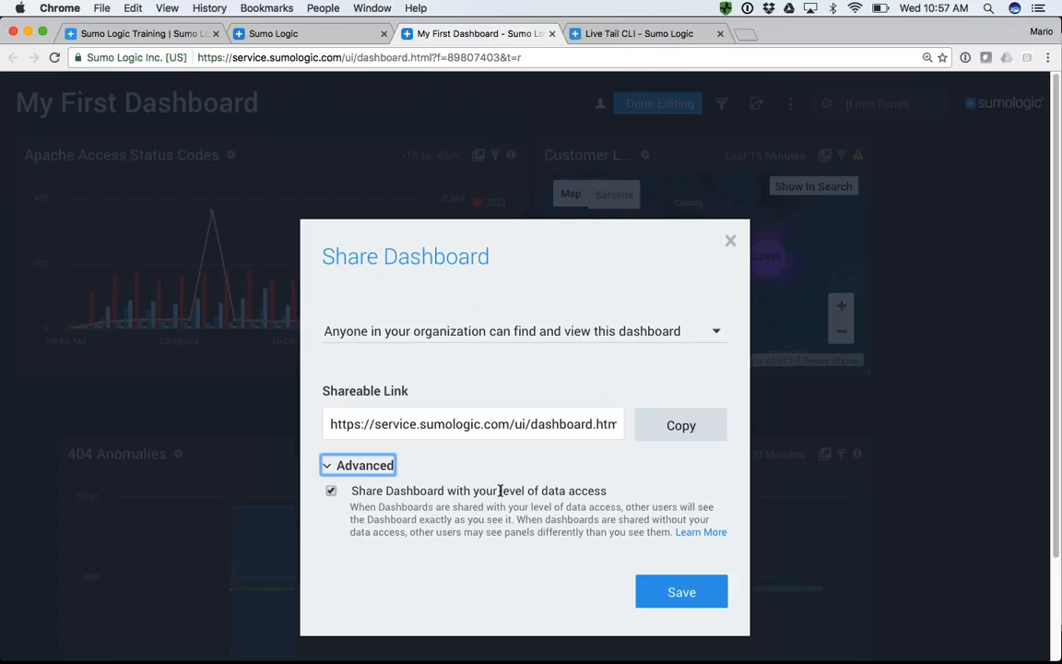
drag(500, 490, 606, 489)
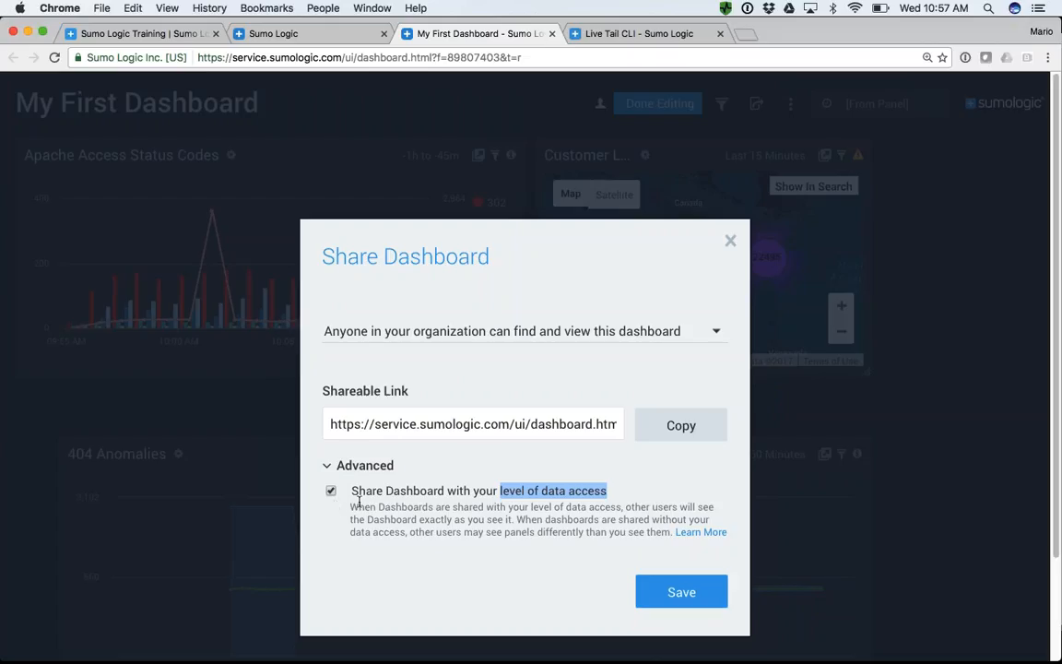
click(730, 242)
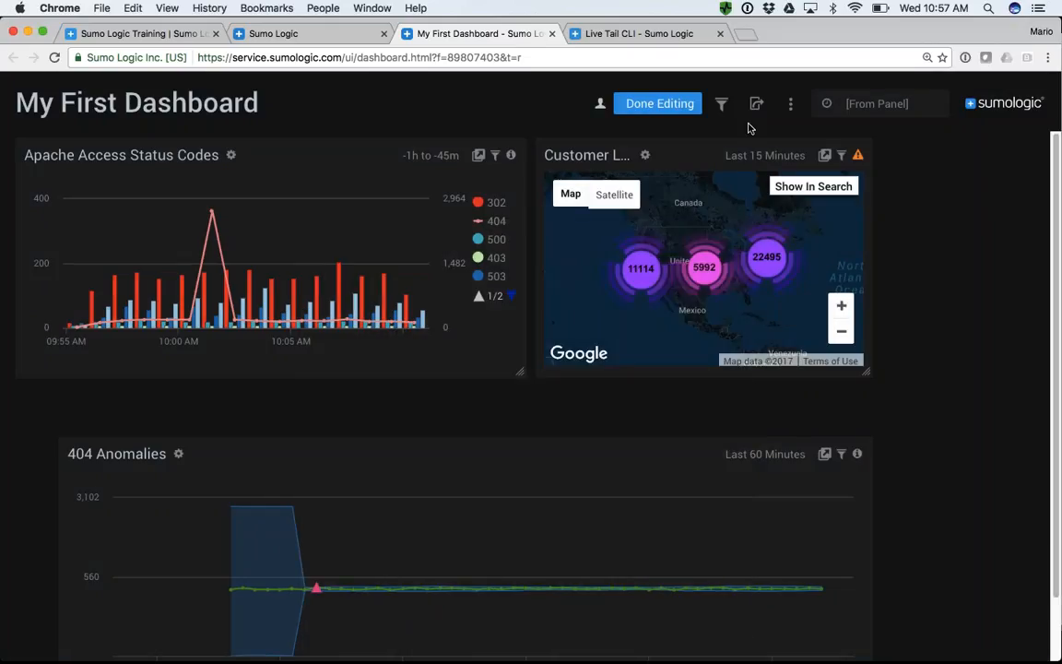
- Add a country_code filter for all panels of the dashboard
click(721, 104)
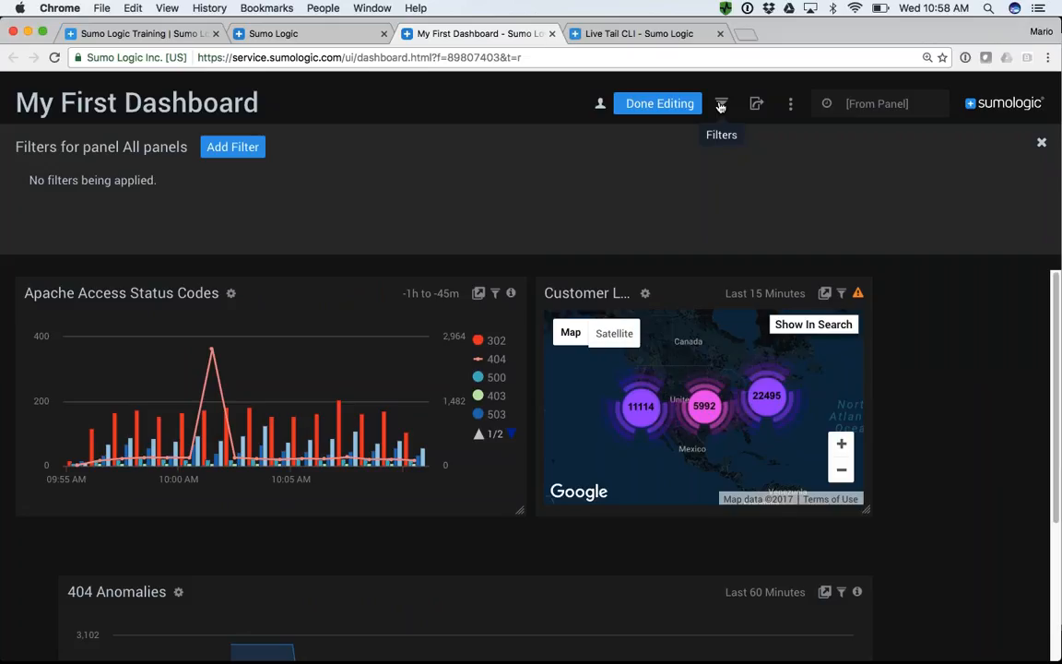
click(256, 147)
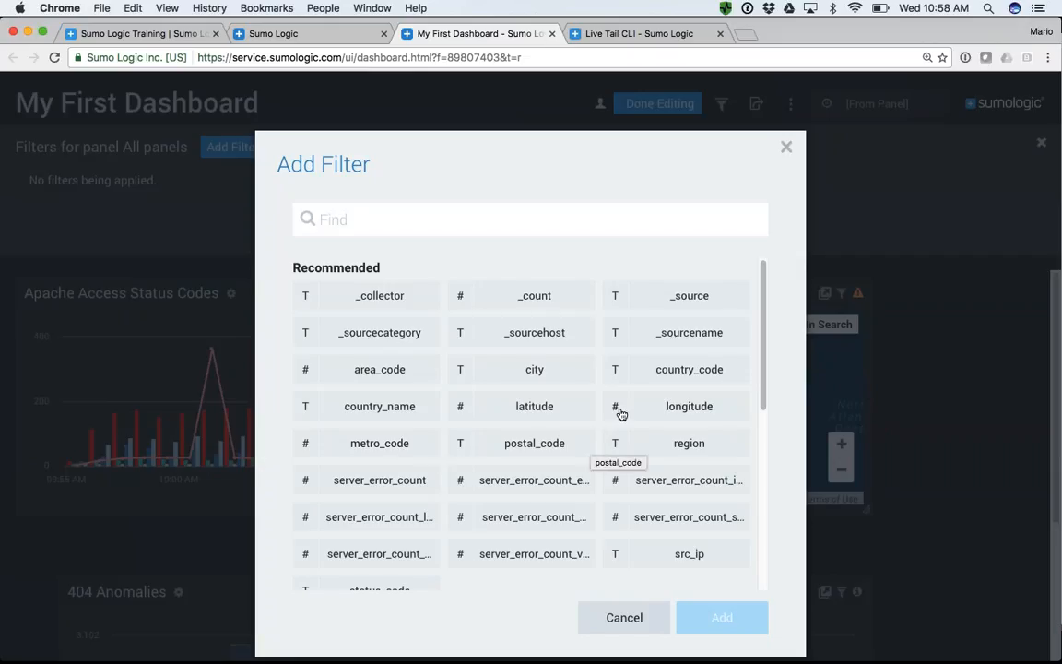
click(679, 373)
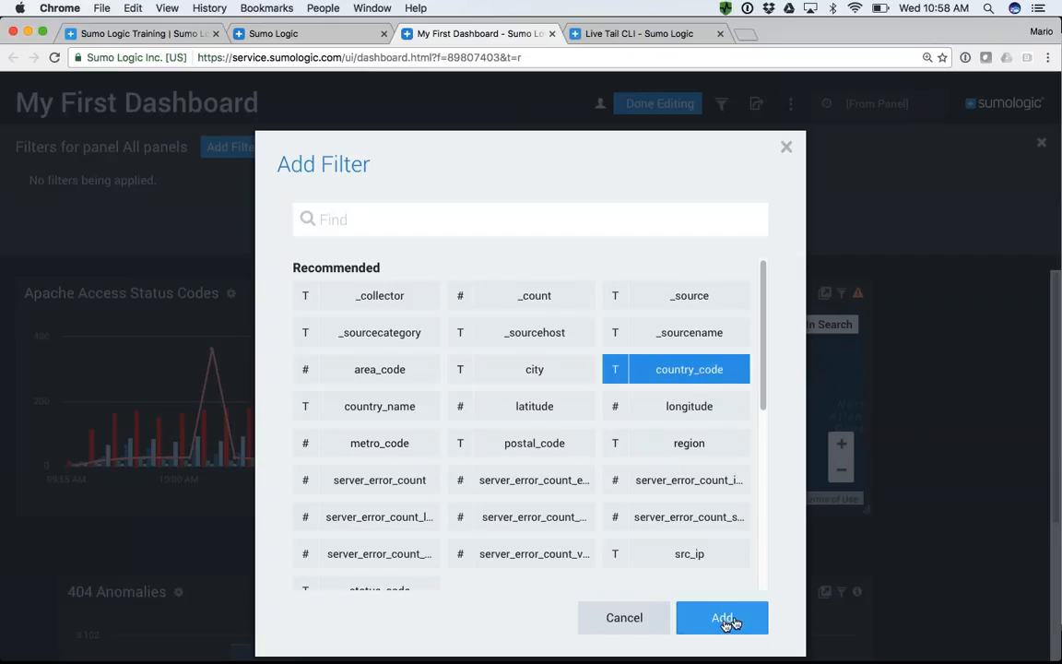
click(722, 616)
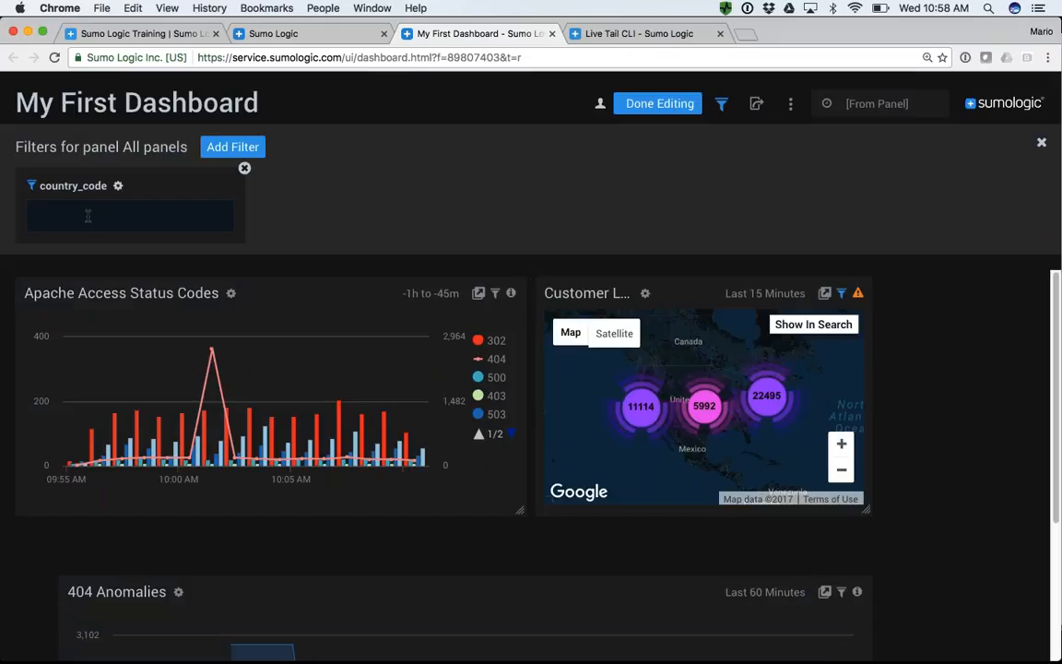
- Change the country_code filter's label to "Ener Desired Country Code:" and save the filter settings
click(117, 187)
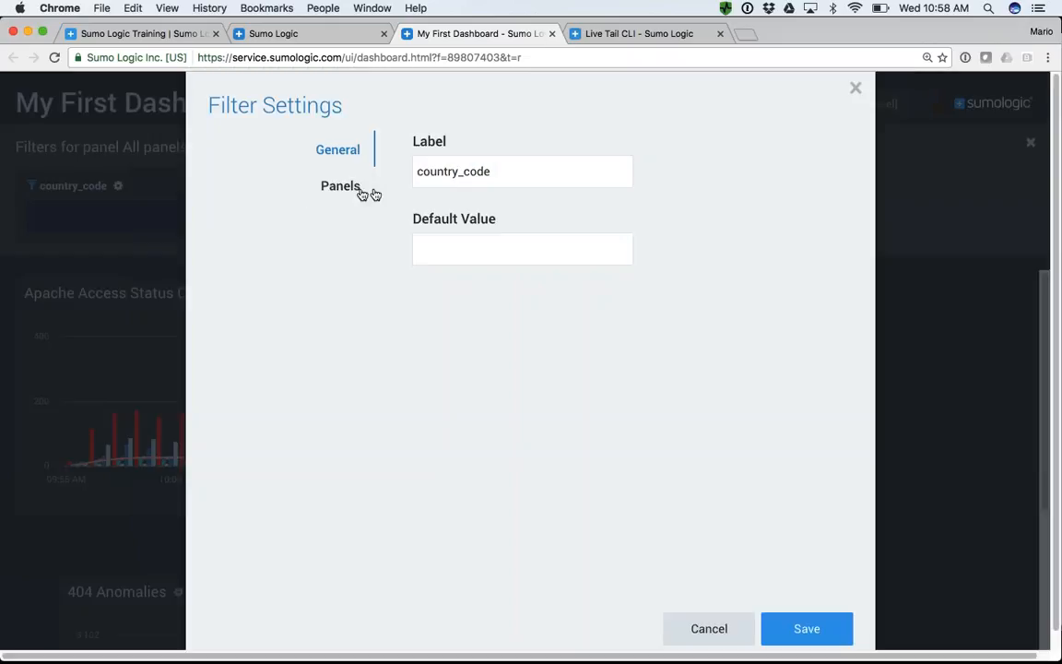
double_click(435, 173)
text(Ener )
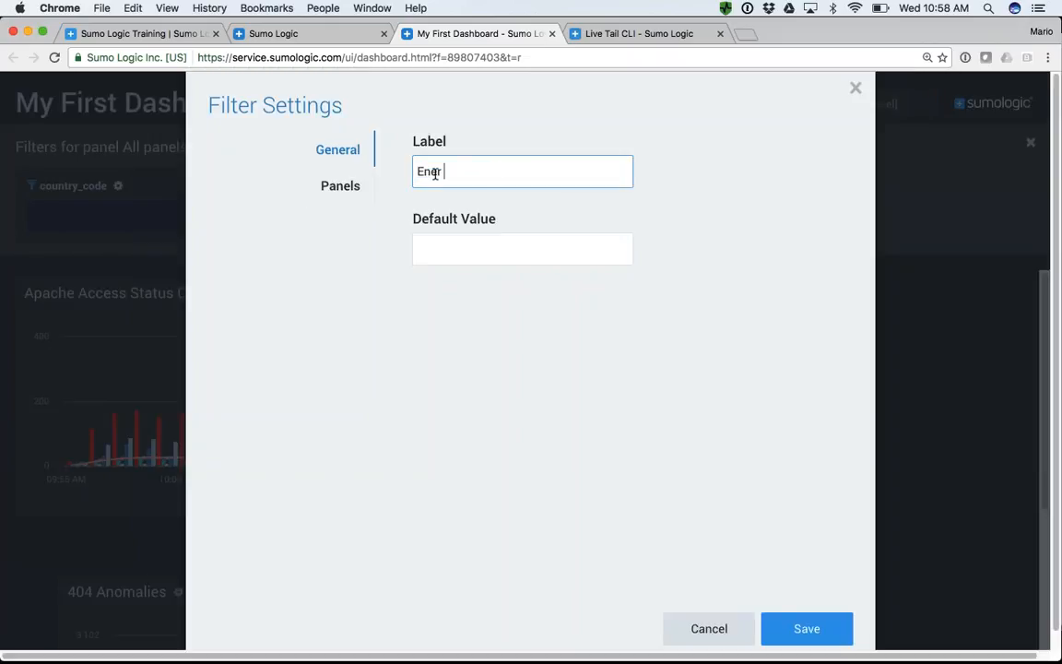
text(Desired Country Code:)
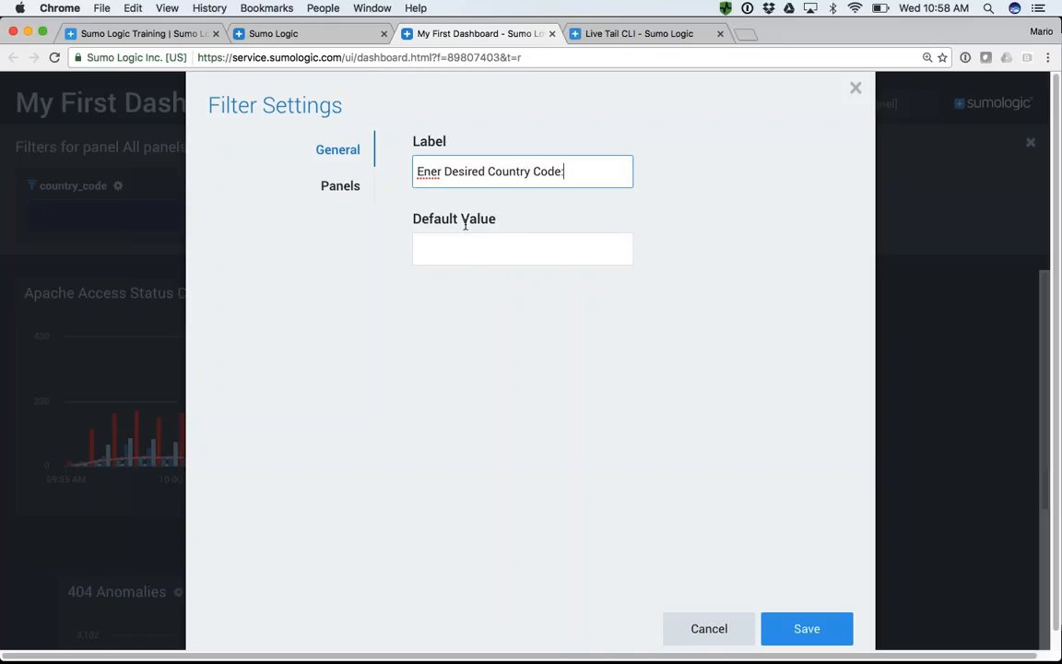
click(801, 627)
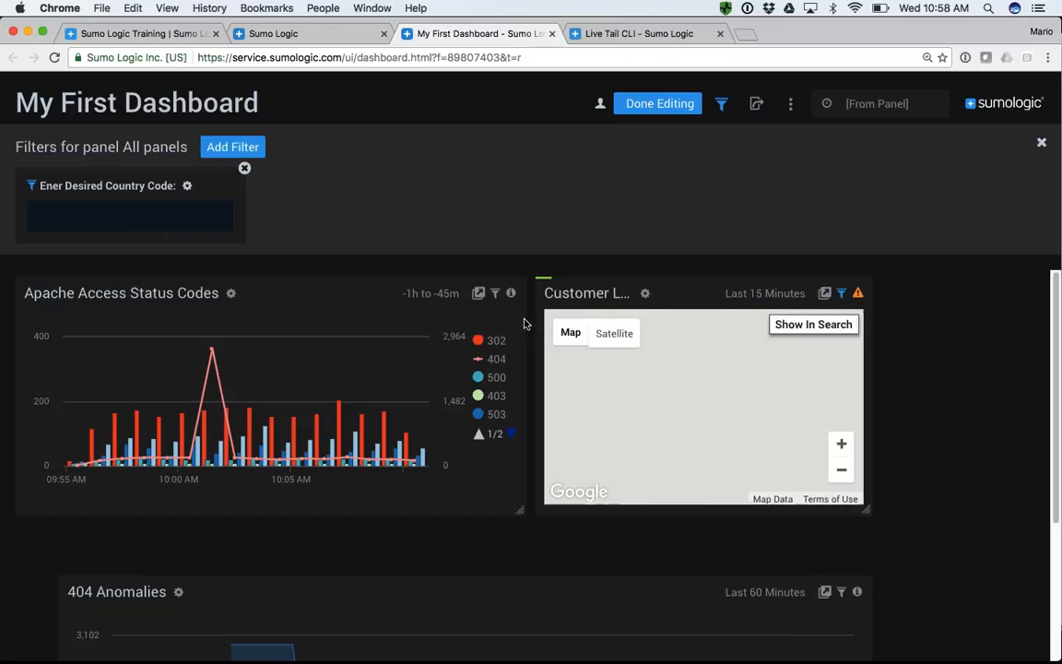
- Test the country code filter on the dashboard with the value UK and clear the value again
click(136, 220)
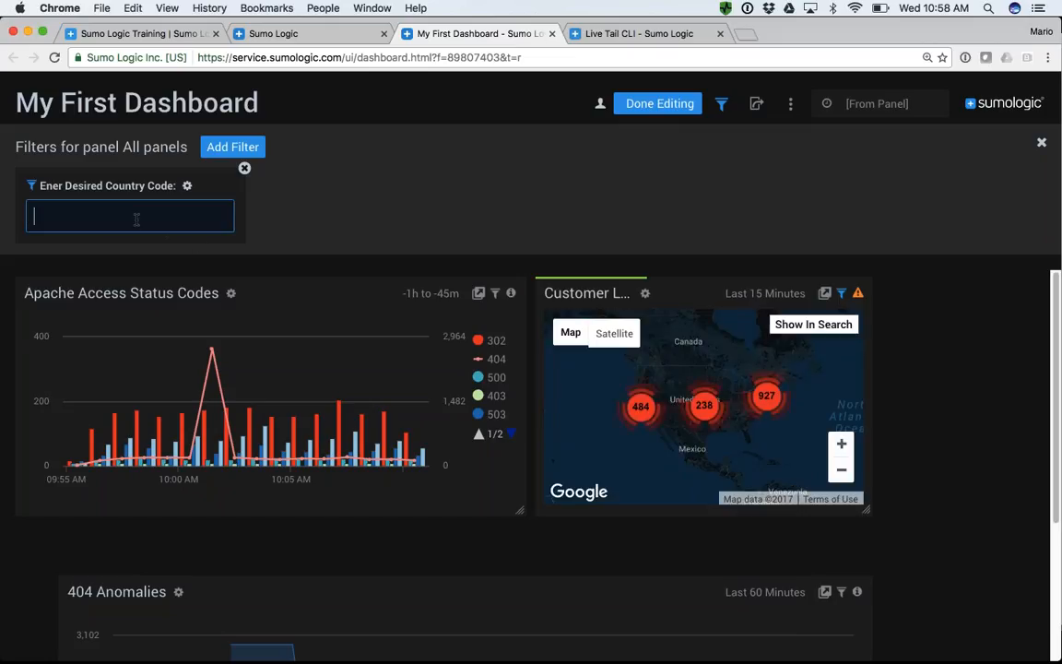
text(UK)
key(Return)
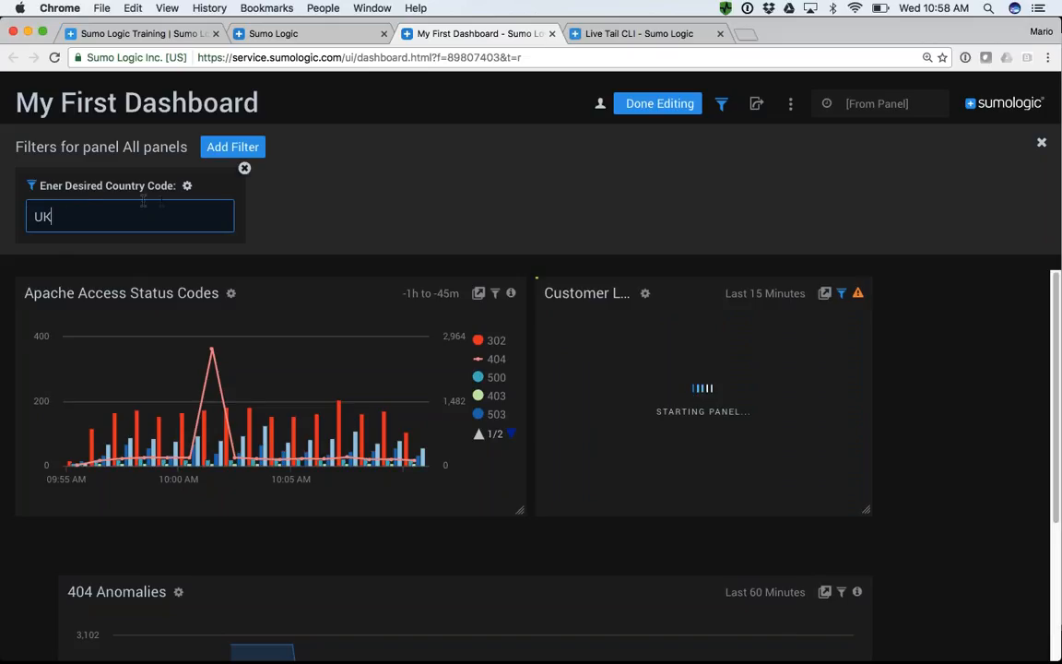
scroll(640, 446, down, 2)
scroll(640, 447, up, 2)
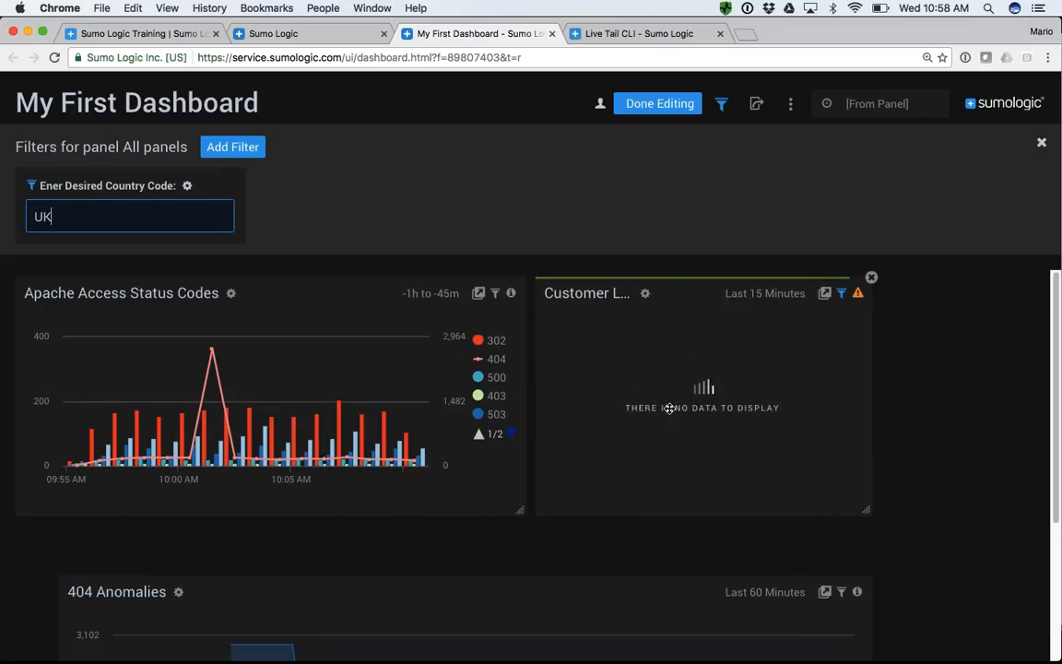
scroll(710, 417, down, 1)
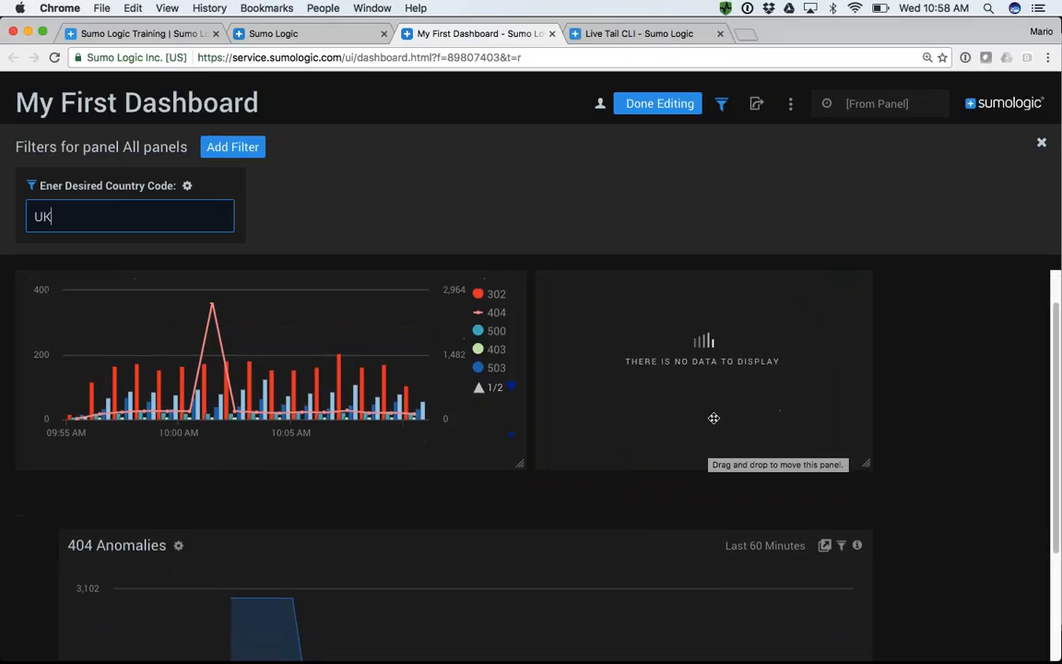
key(BackSpace)
key(BackSpace)
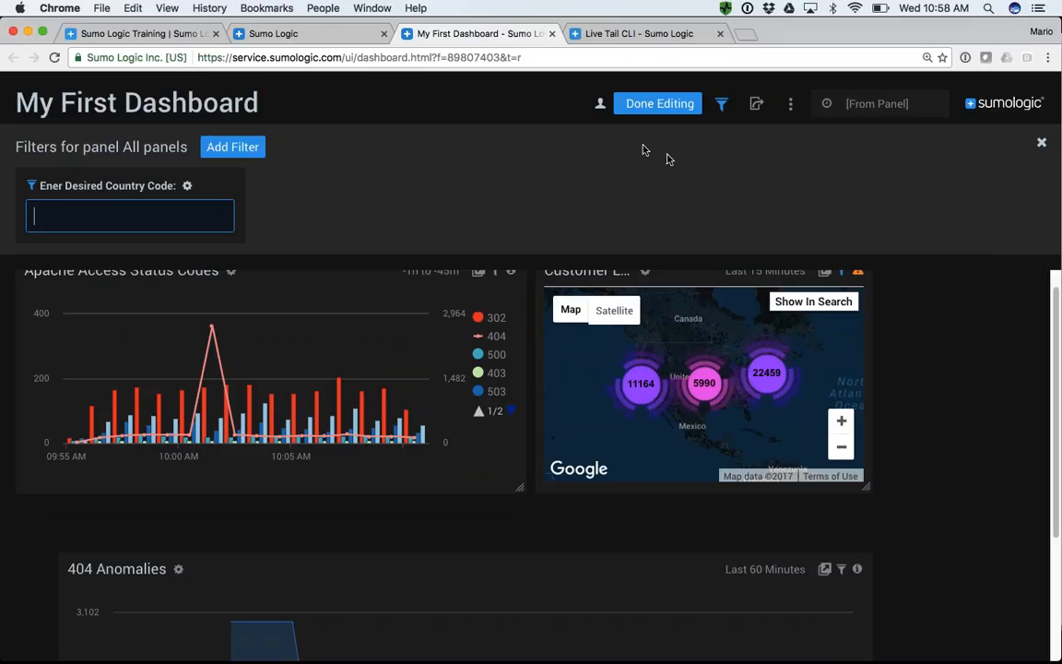
- Close the filter area and finish editing My First Dashboard
click(723, 106)
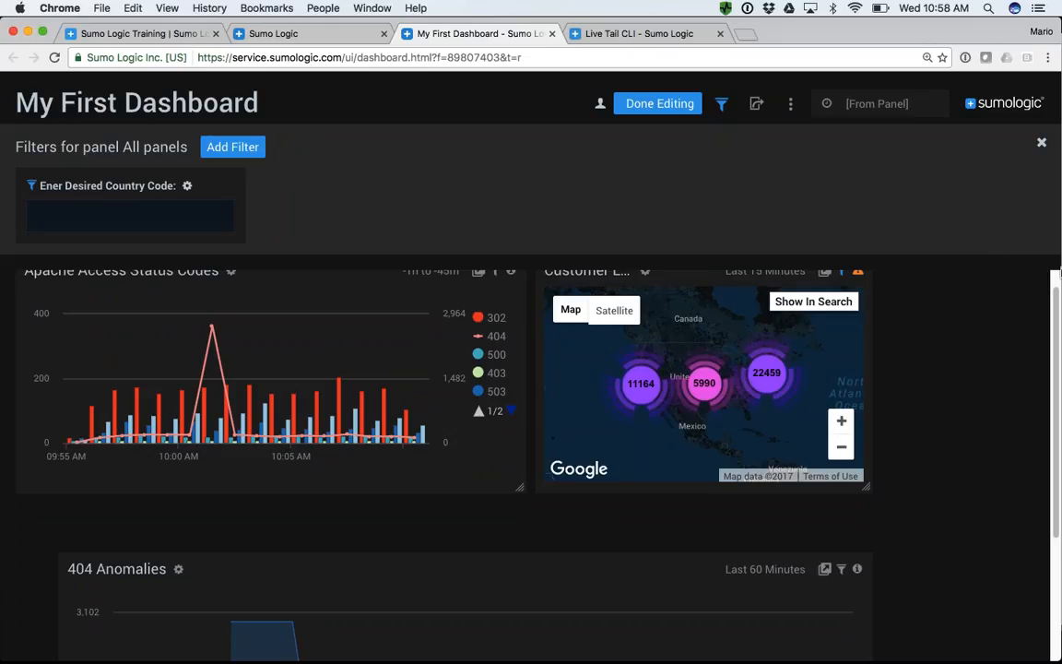
click(1042, 143)
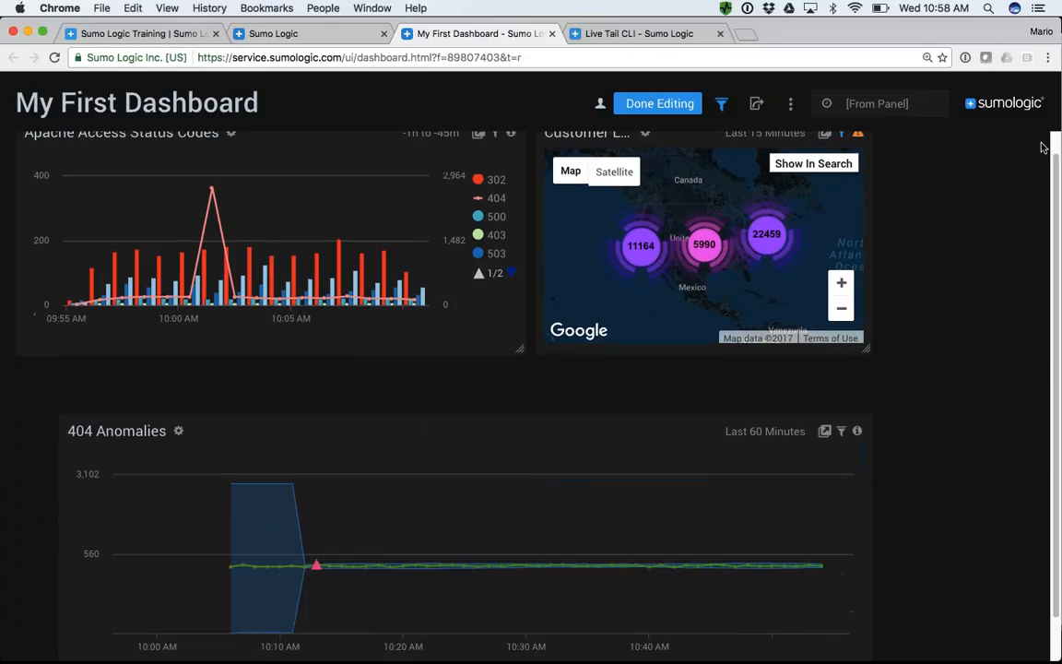
scroll(962, 244, up, 1)
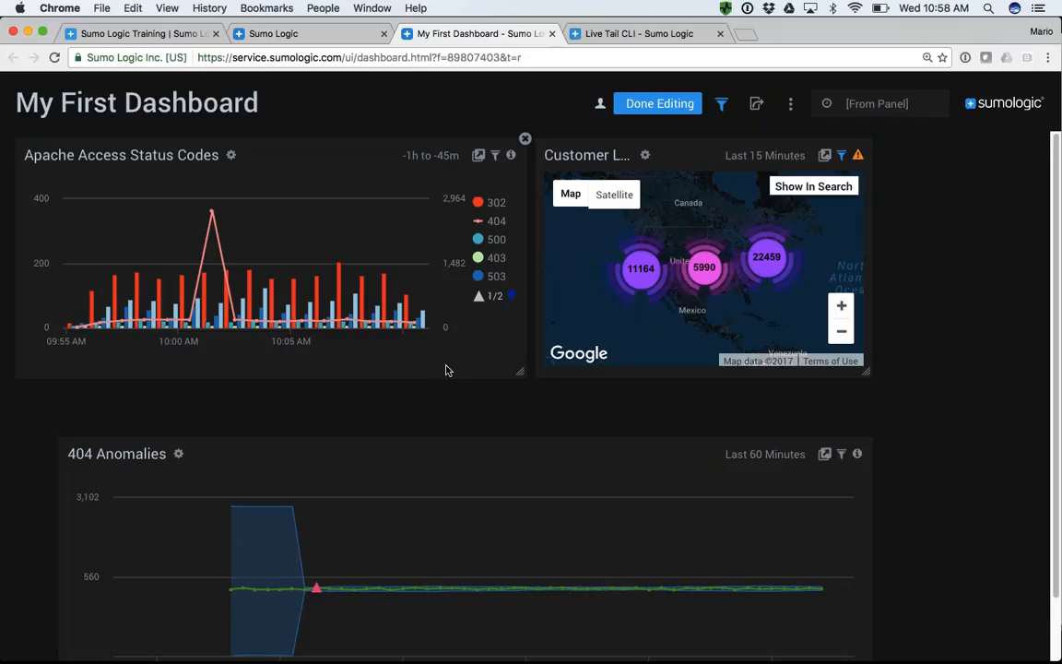
click(664, 107)
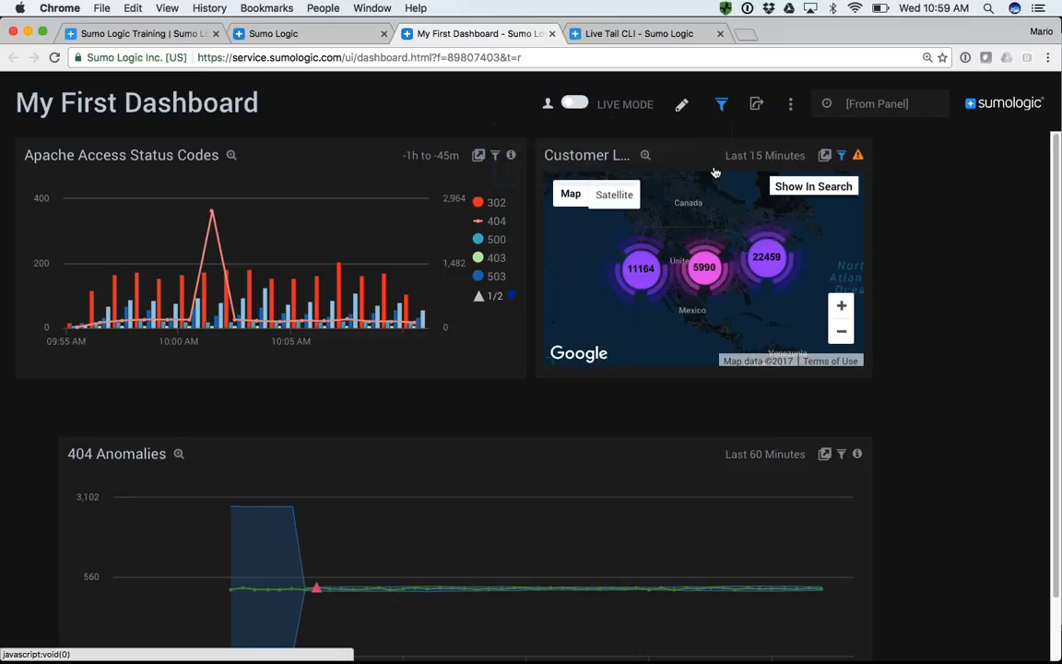
- Examine the time ranges and additional actions offered for the whole dashboard, without choosing any
click(888, 111)
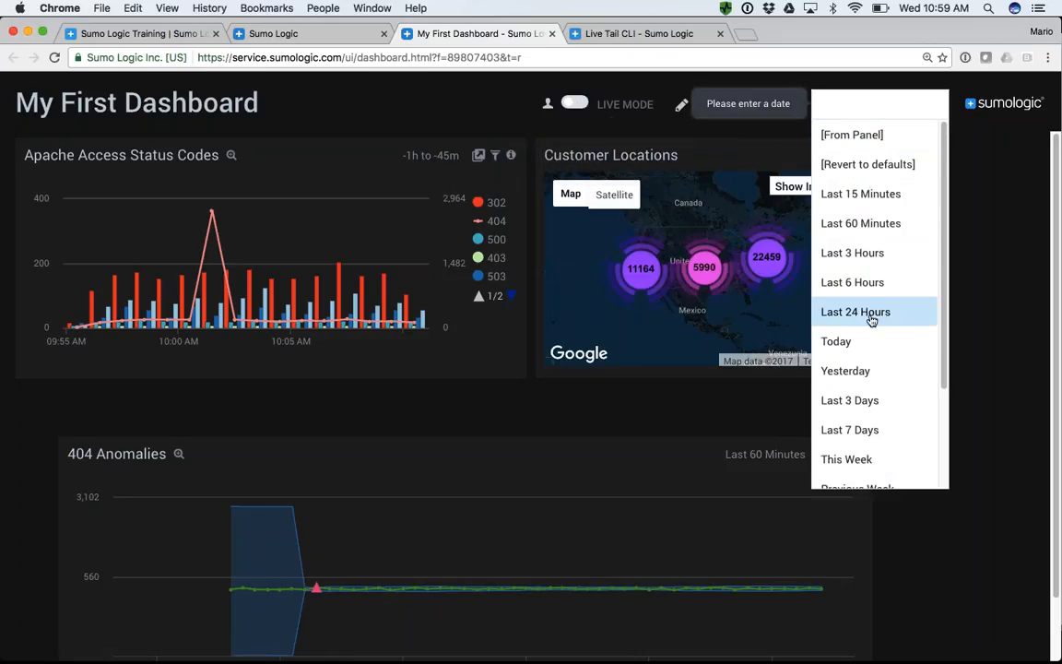
click(965, 269)
click(790, 109)
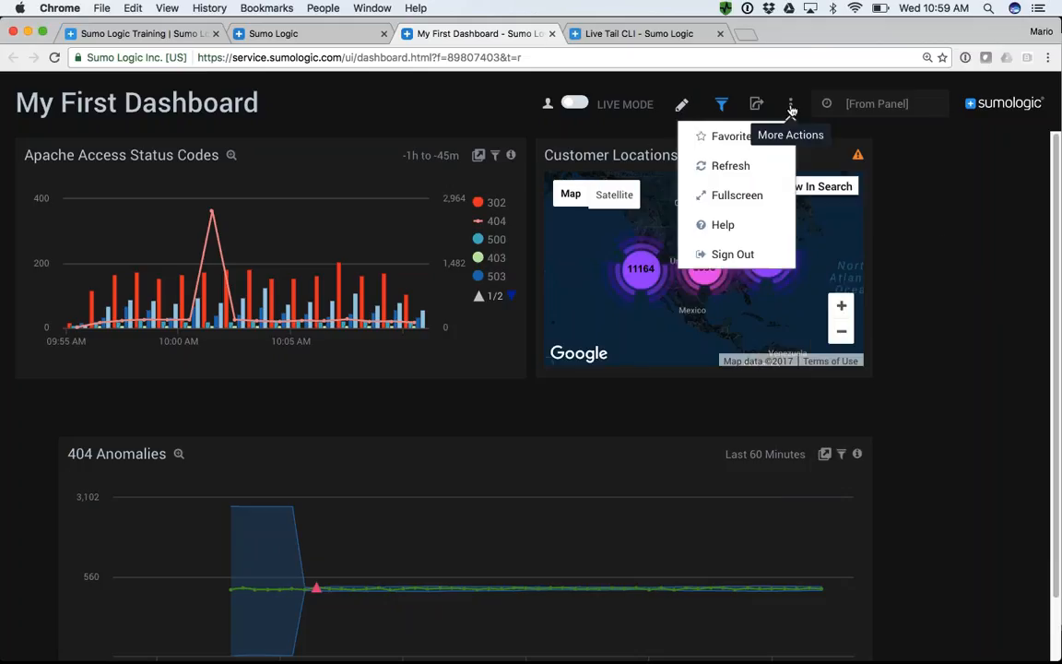
click(983, 215)
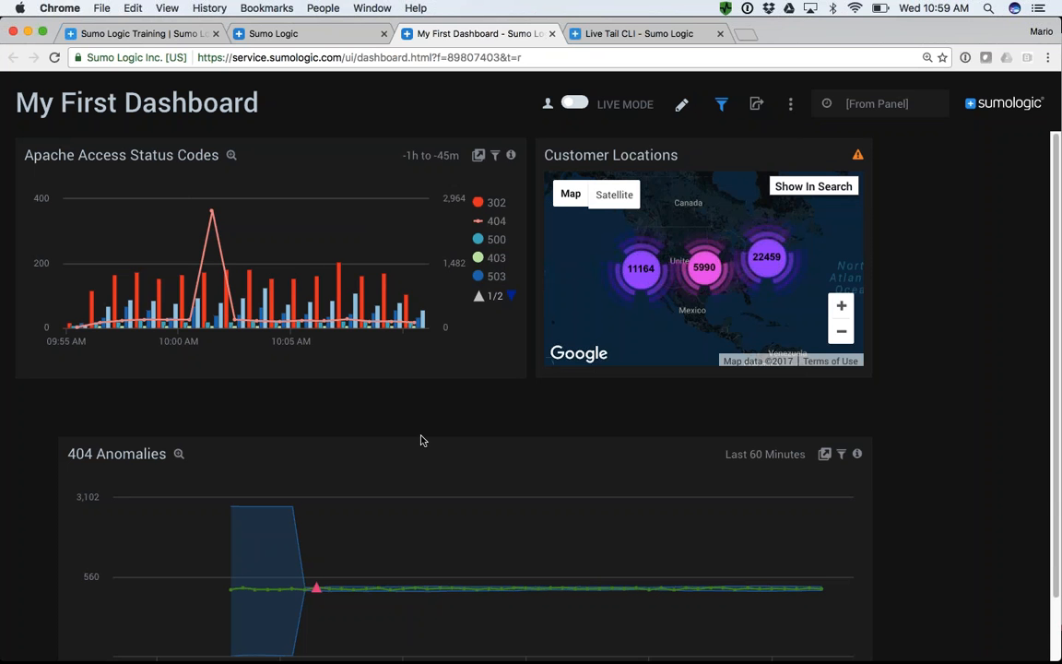
key(super+Tab)
key(Right)
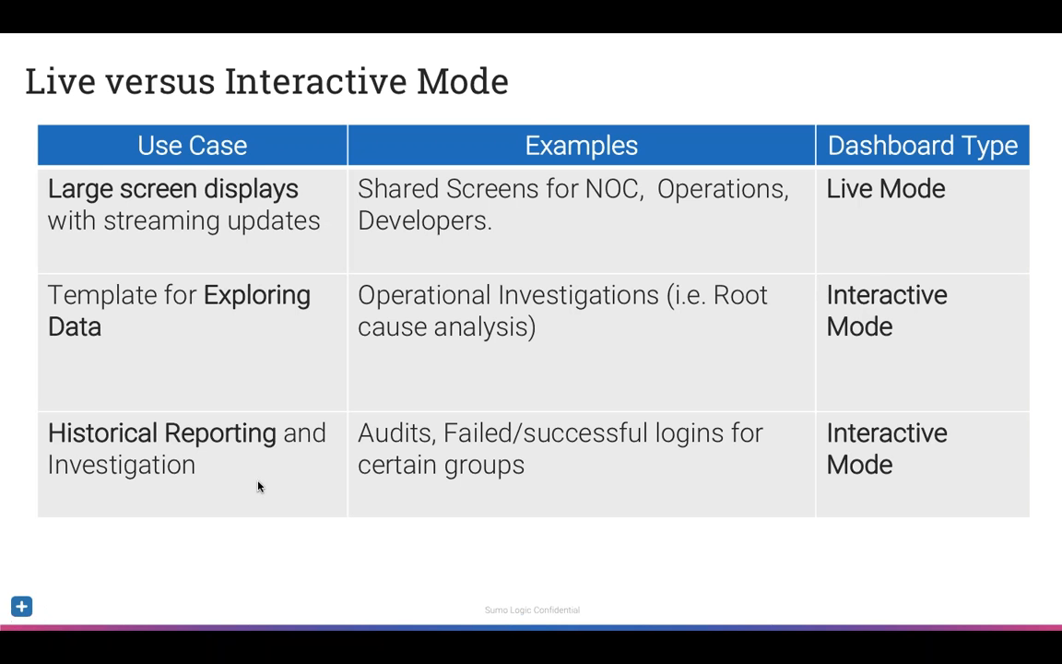
key(Right)
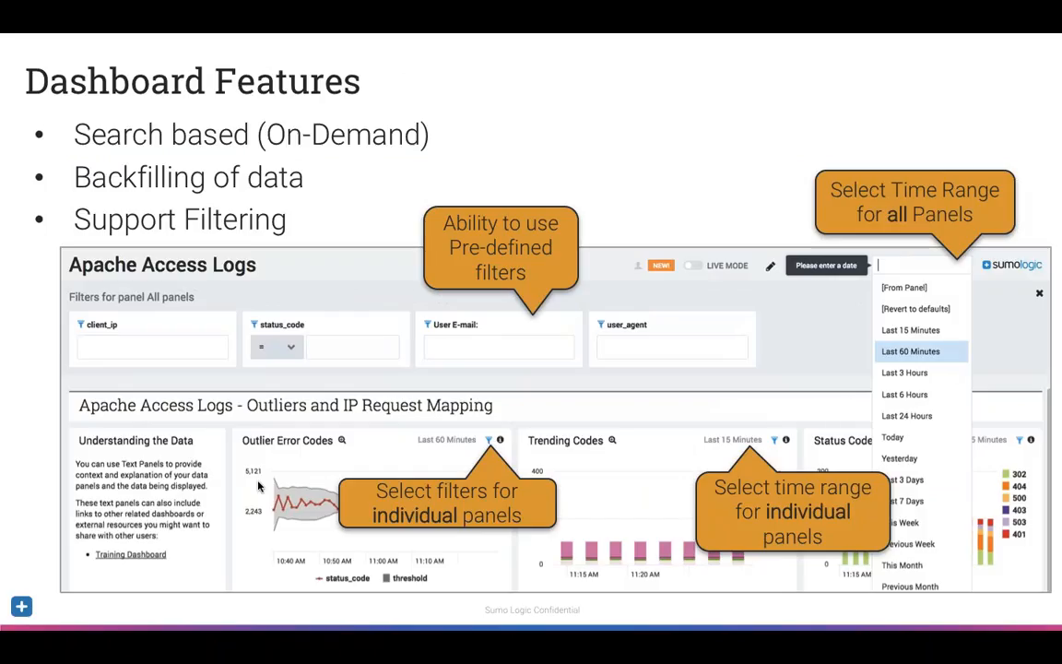
key(super+Tab)
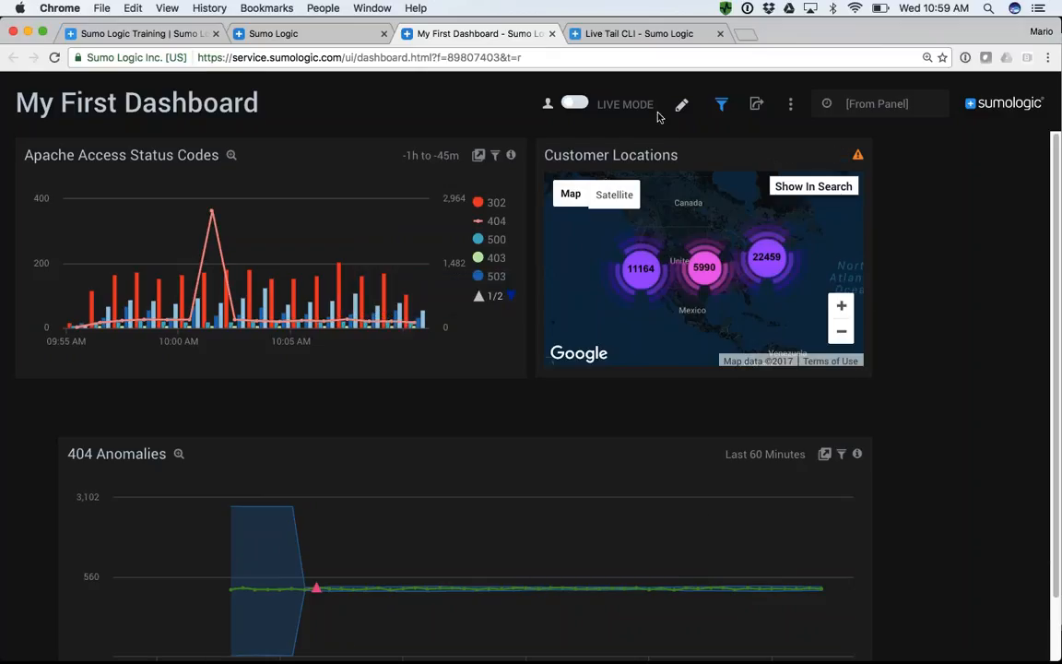
- Put the dashboard in edit mode and examine the chart types offered for the Apache Access Status Codes panel, without changing anything
mouse_move(546, 109)
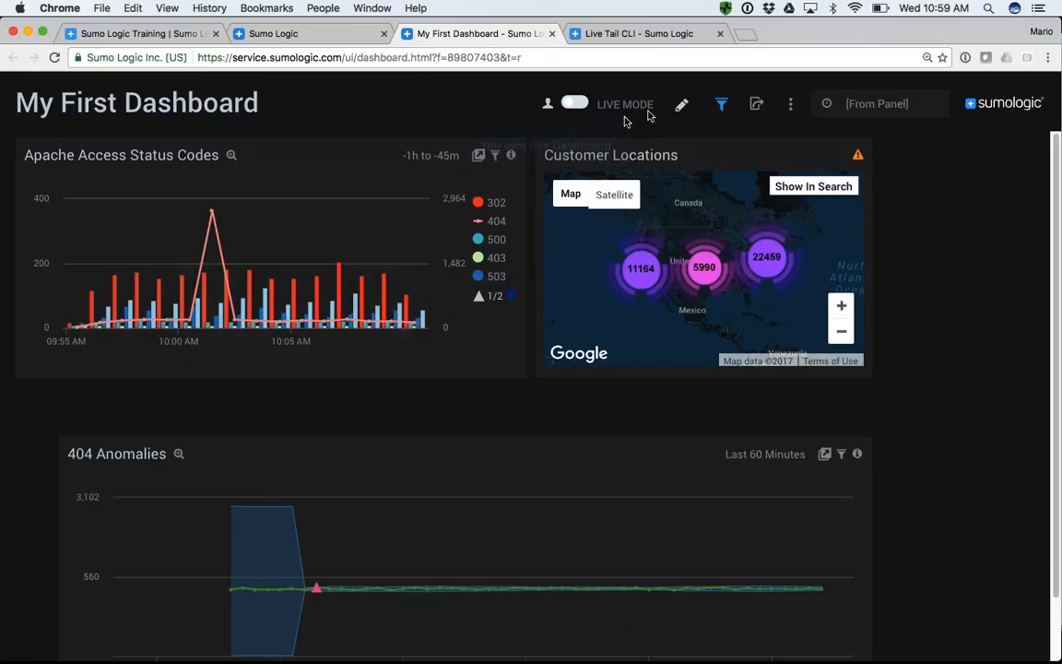
click(681, 105)
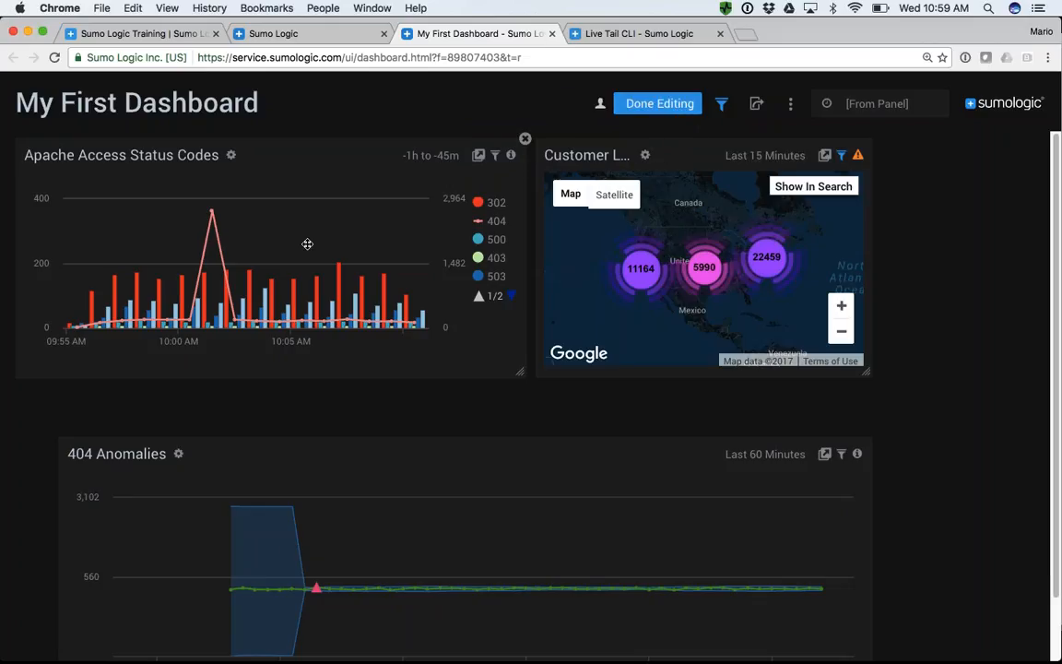
click(232, 156)
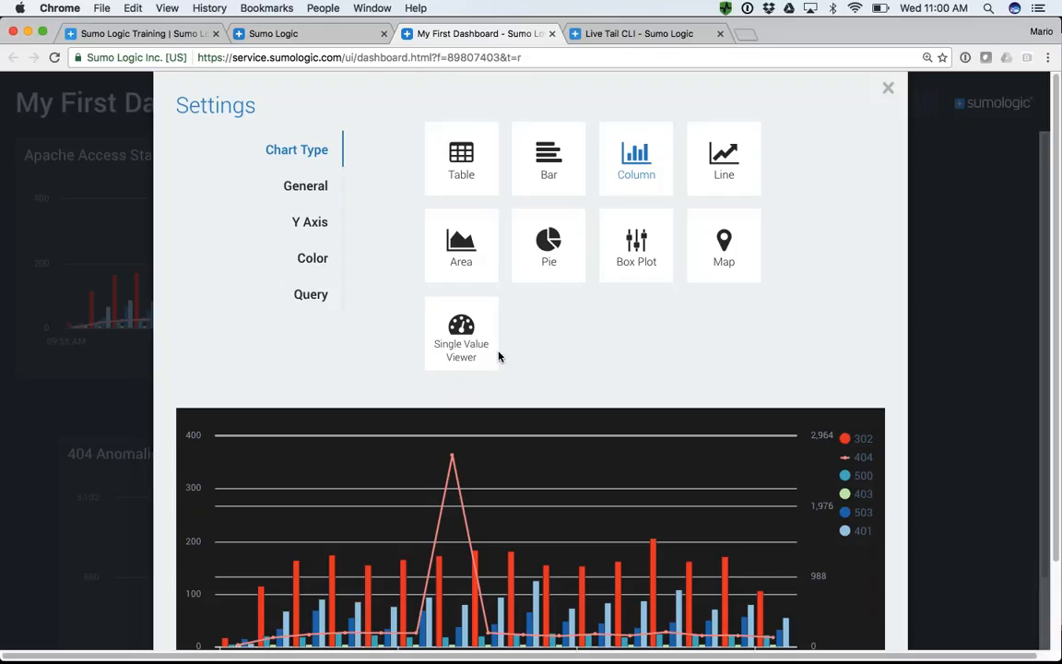
click(887, 92)
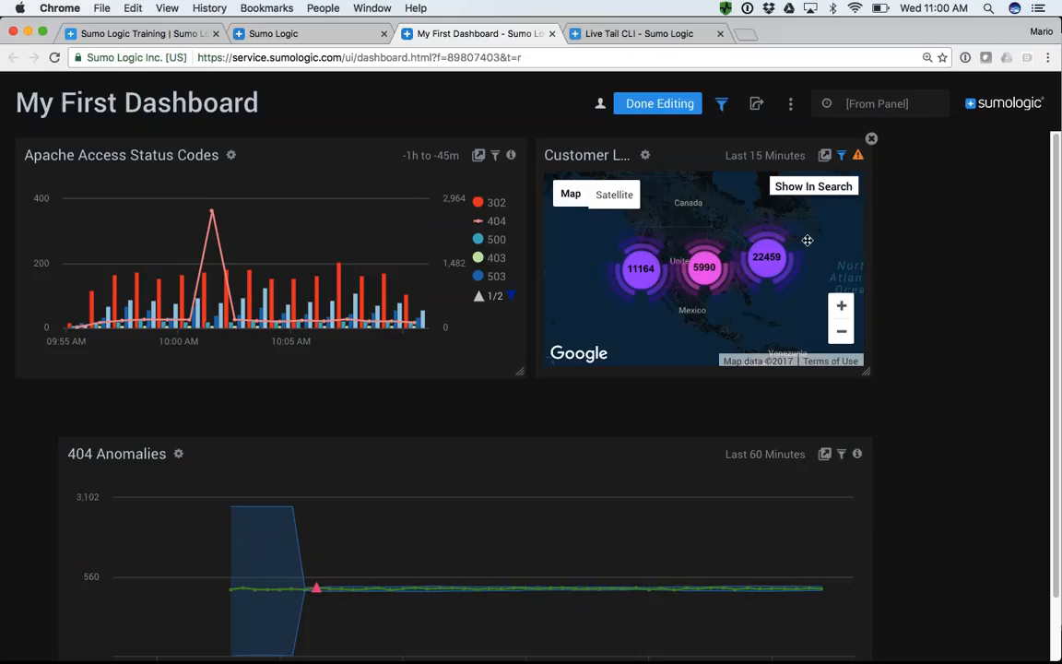
- Open the saved search OUTLIER Alert Example from the personal Training Queries folder in the library
click(300, 36)
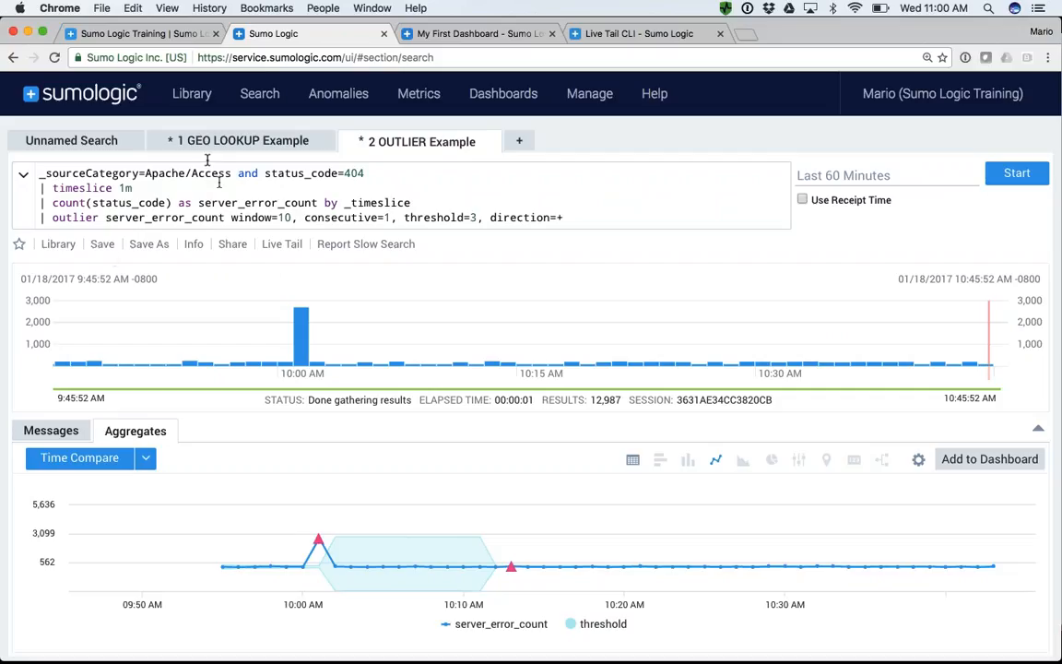
click(196, 96)
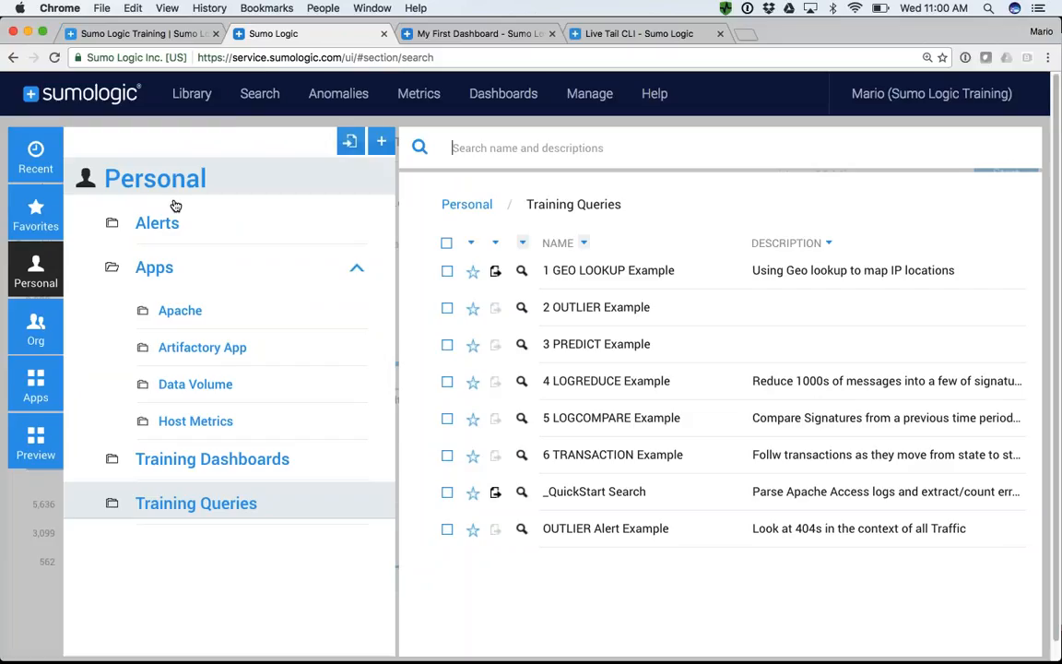
click(619, 536)
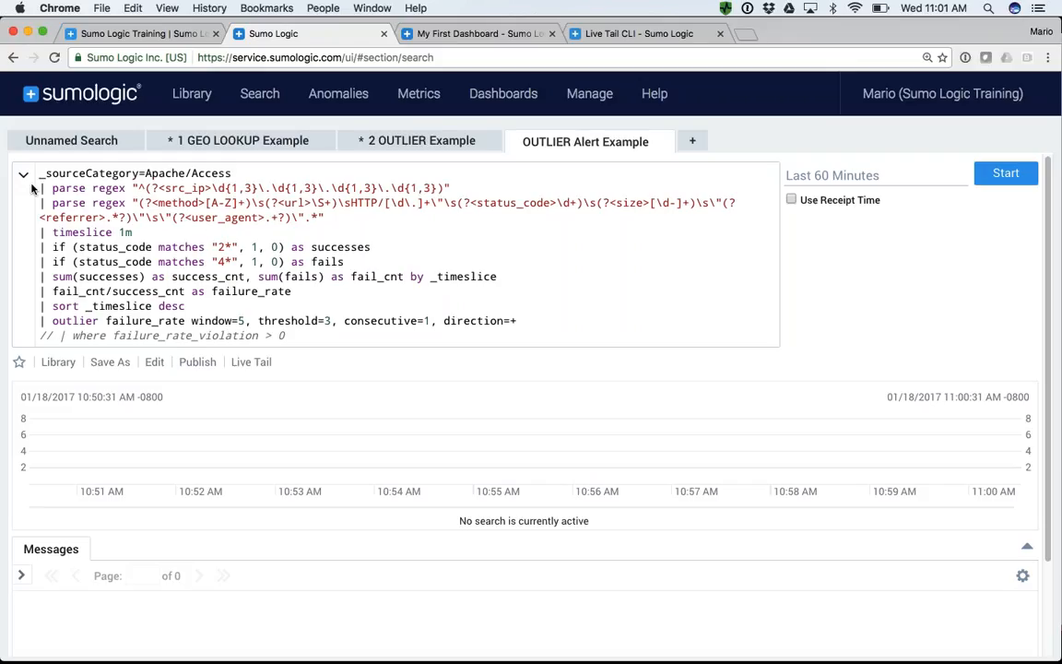
- Delete both parse regex lines from the OUTLIER Alert Example query
drag(39, 189, 334, 220)
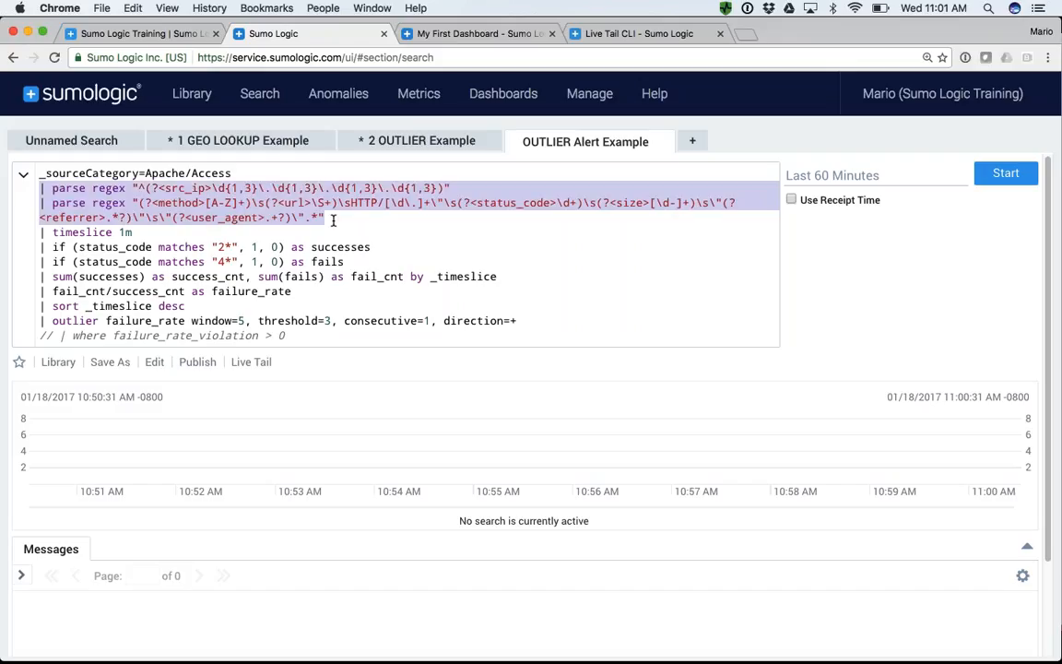
key(BackSpace)
key(BackSpace)
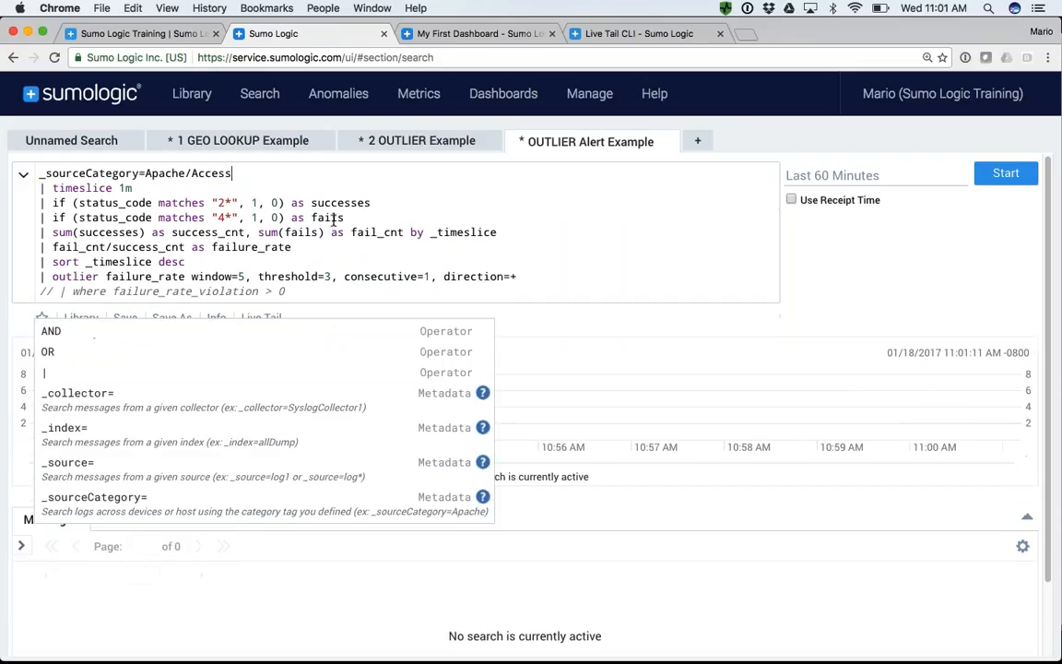
- Examine the timeslice line and how the two if conditions flag status codes as successes or fails
drag(233, 171, 137, 186)
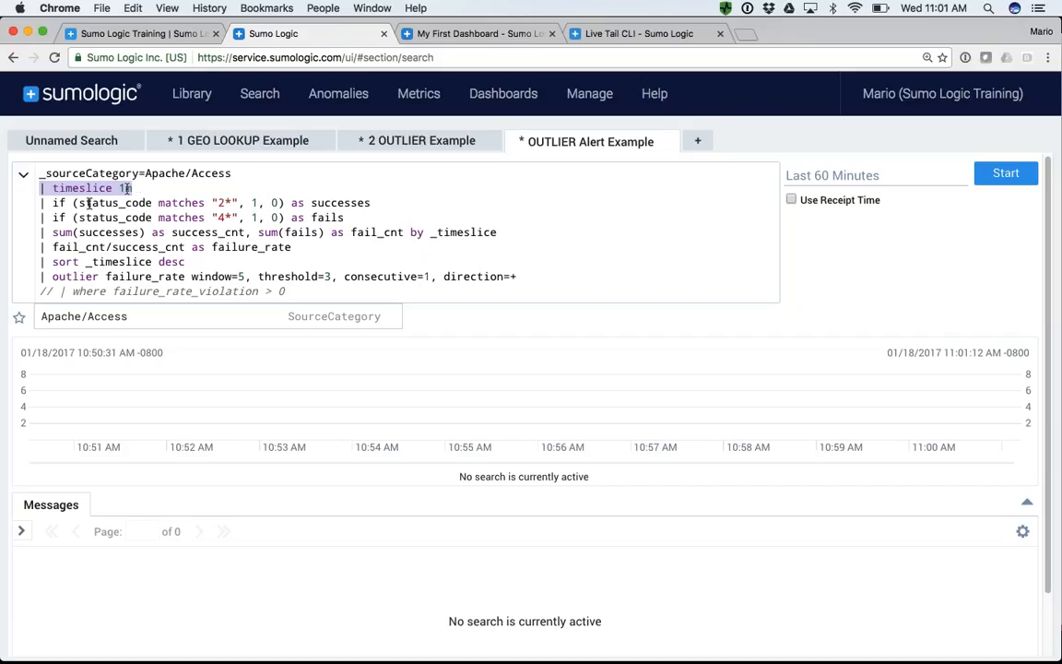
drag(40, 203, 348, 217)
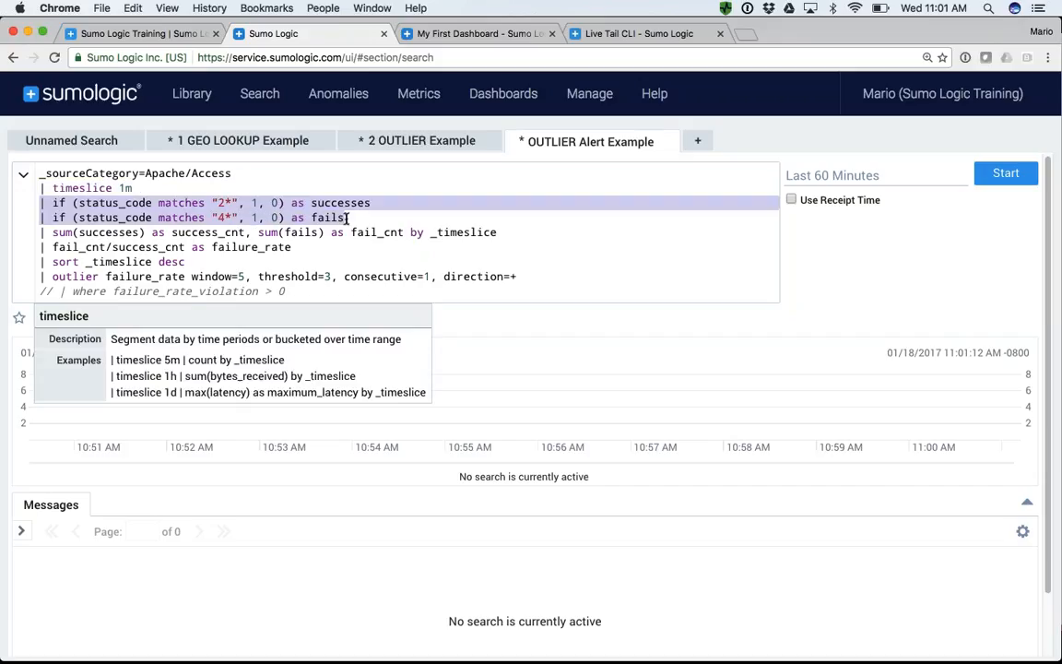
drag(225, 204, 373, 202)
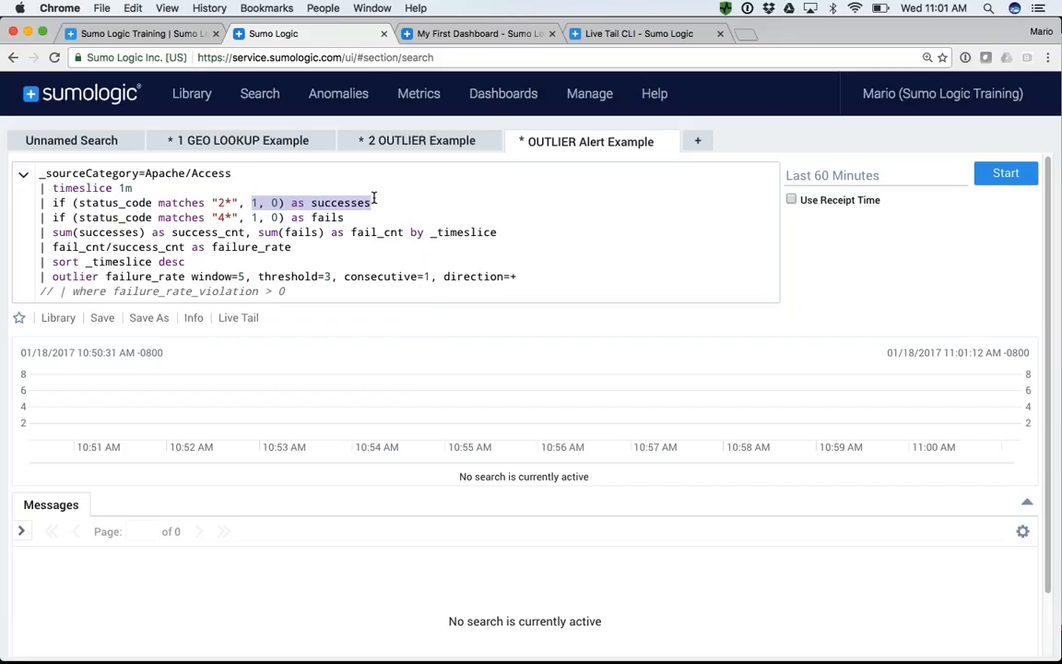
double_click(359, 203)
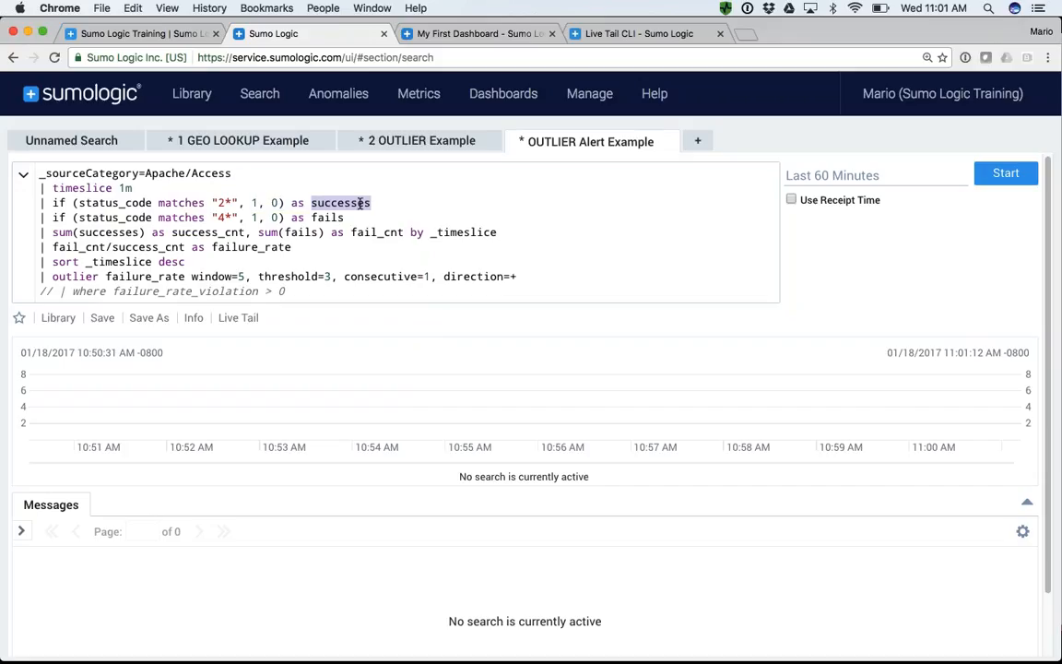
double_click(326, 217)
drag(251, 202, 281, 202)
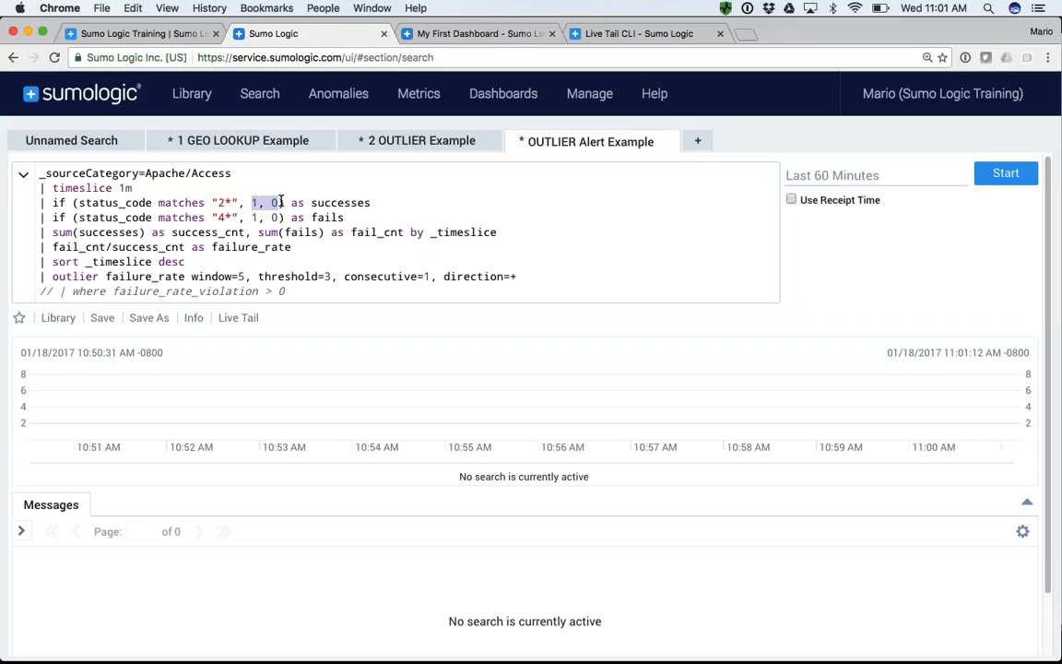
double_click(336, 202)
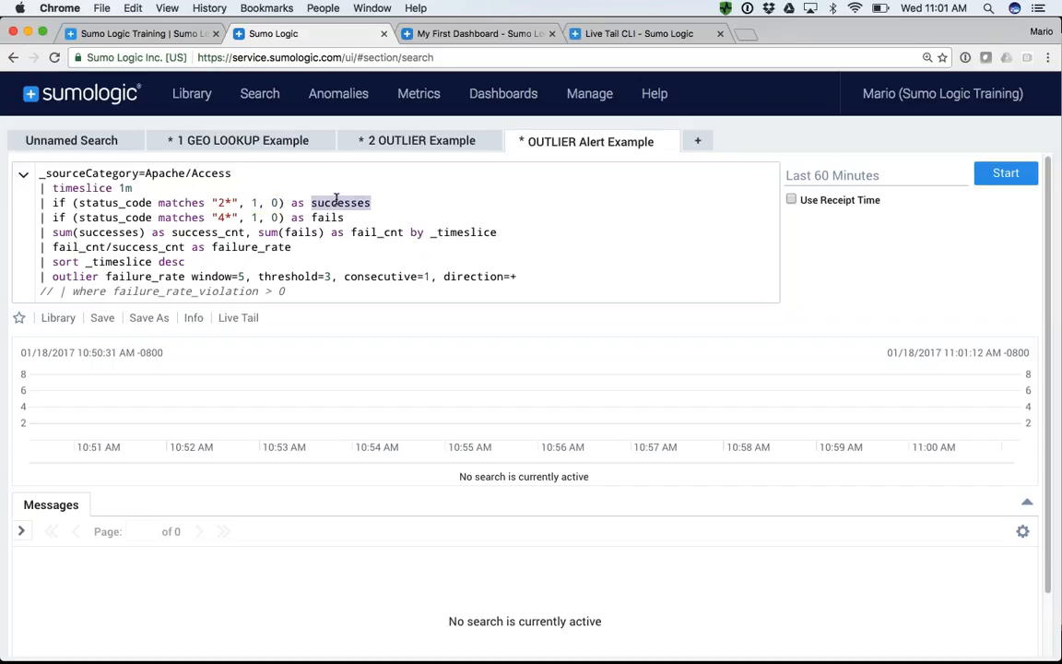
double_click(328, 217)
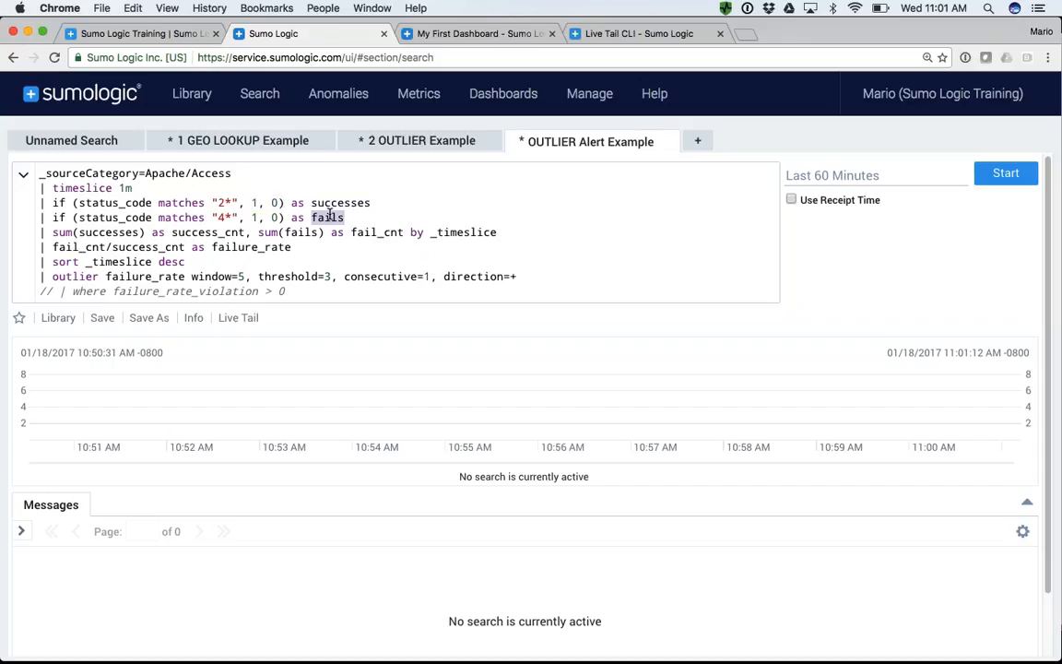
- Rewrite the successes condition as status_code=200, without quotes, wildcard or extra spaces
double_click(182, 201)
text(=)
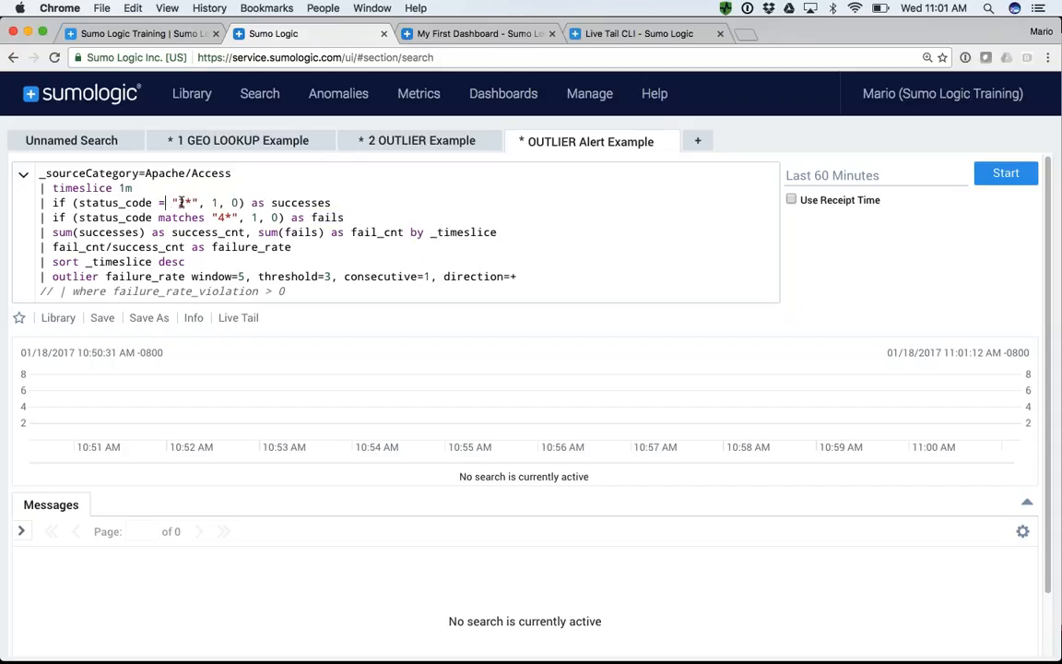
key(Delete)
key(Delete)
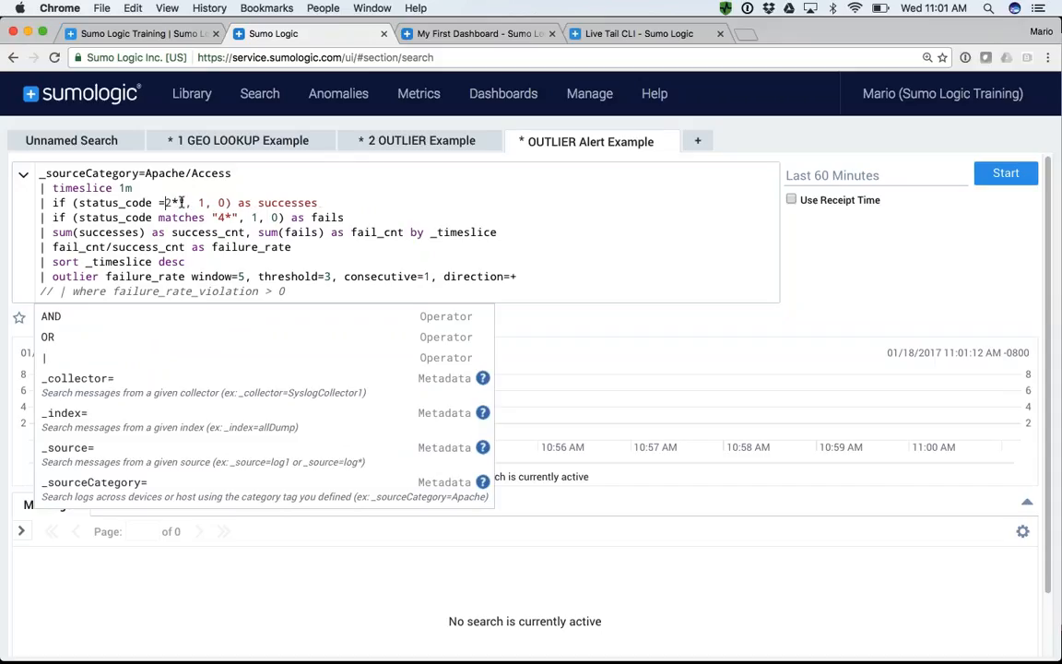
key(Delete)
key(Delete)
text(00)
double_click(188, 217)
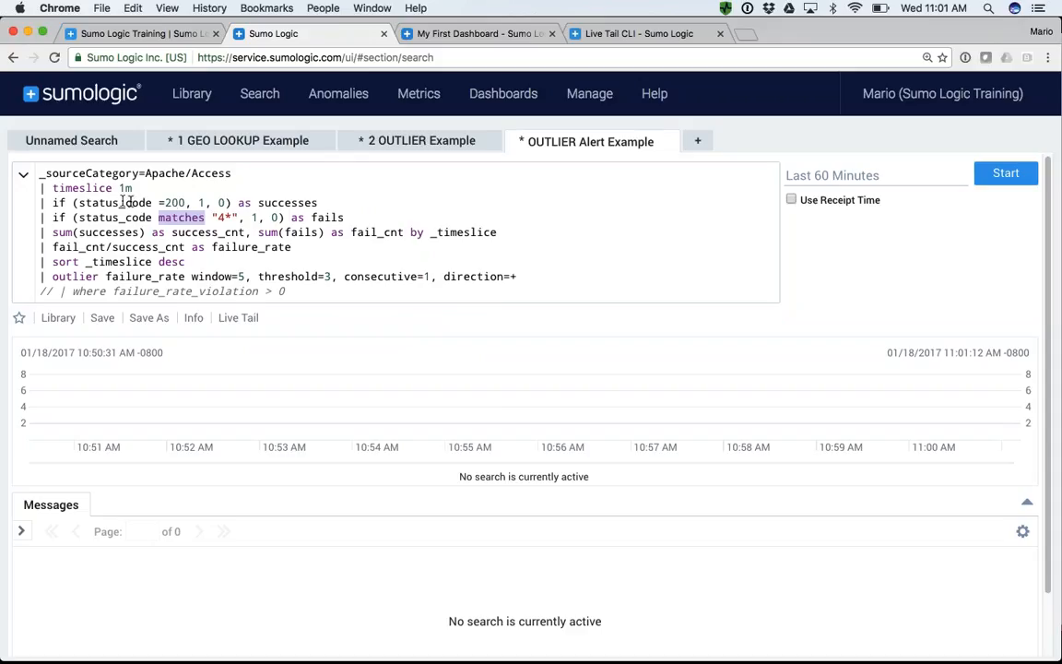
click(154, 202)
key(BackSpace)
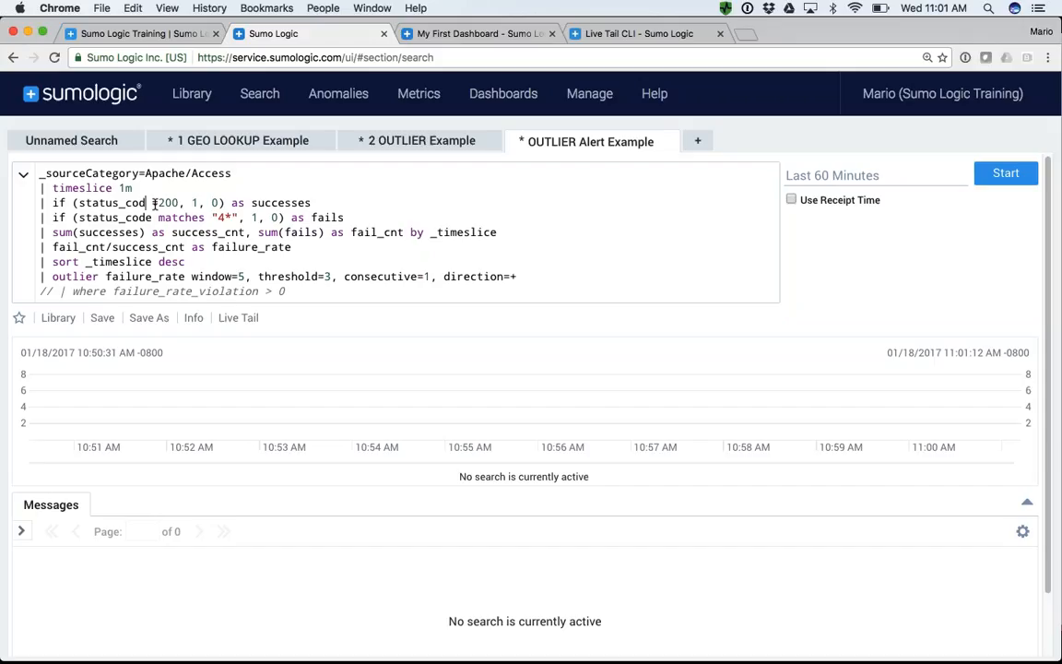
text(e)
key(Delete)
- Rewrite the fails condition as status_code=400 in place of the wildcard match
click(205, 218)
key(BackSpace)
key(BackSpace)
key(BackSpace)
key(BackSpace)
key(BackSpace)
key(BackSpace)
key(BackSpace)
key(BackSpace)
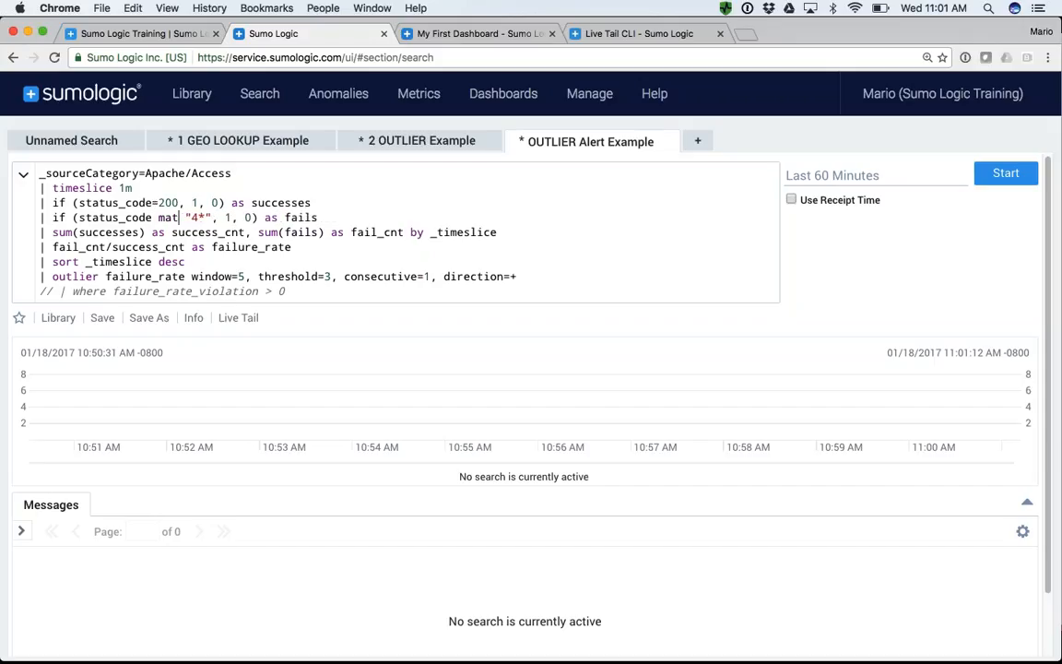
text(=)
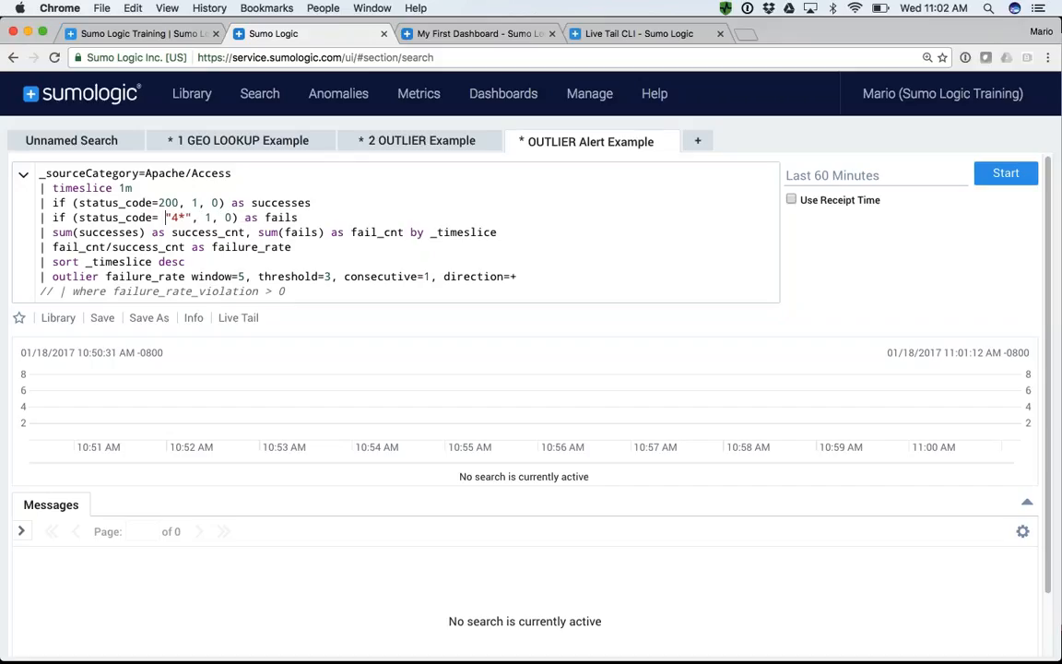
key(BackSpace)
key(BackSpace)
key(Right)
key(Right)
key(Right)
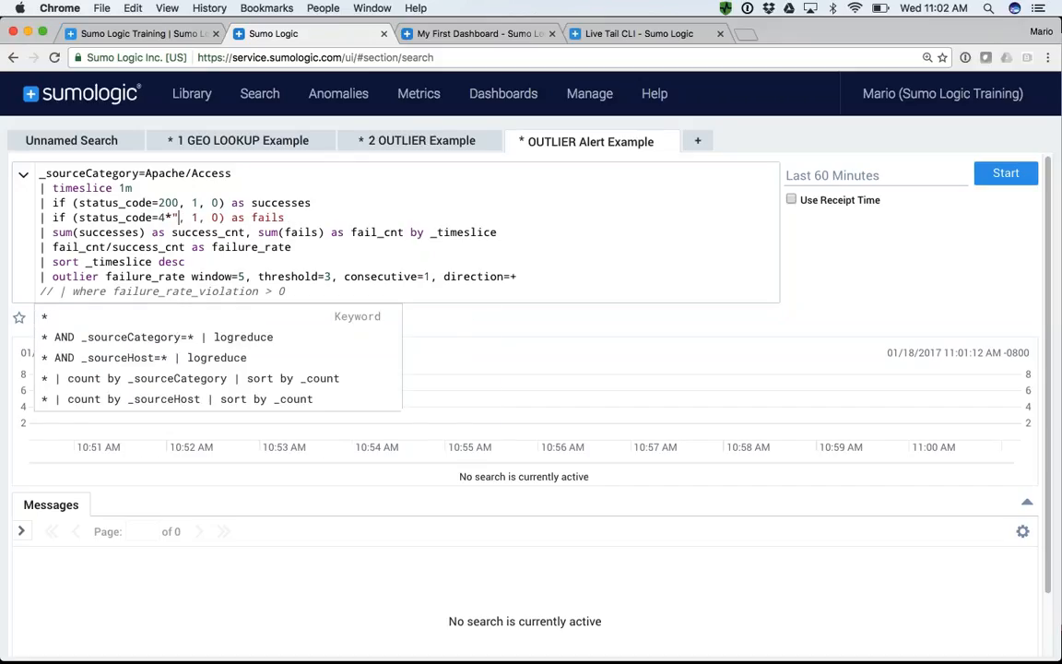
key(BackSpace)
key(BackSpace)
key(Escape)
text(00)
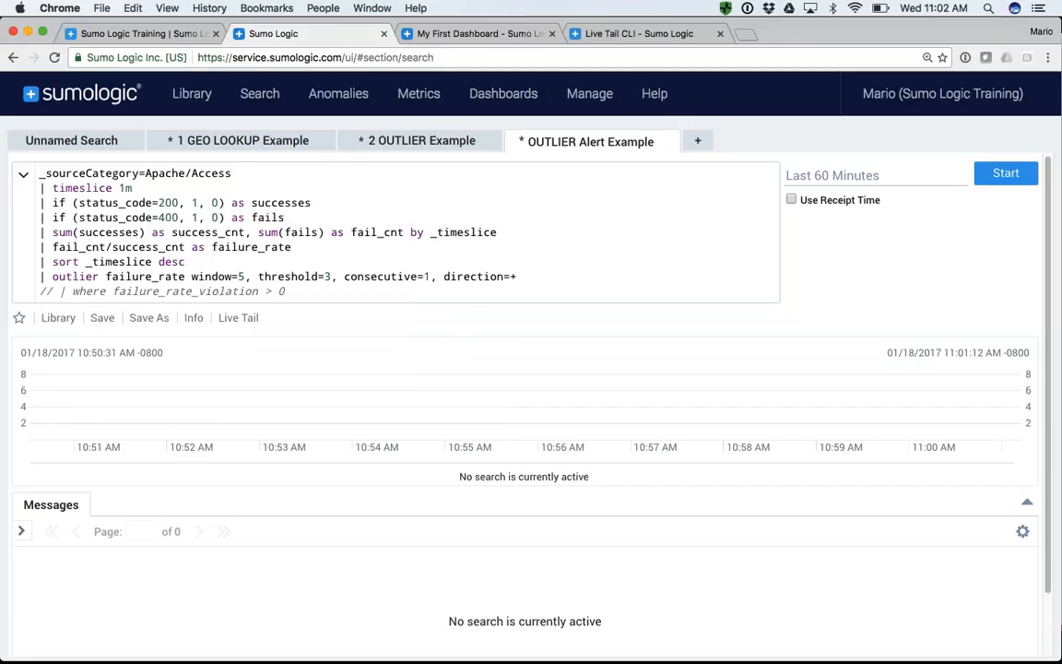
- Examine how success_cnt and fail_cnt are summed from the two status codes and divided into failure_rate
drag(51, 232, 237, 234)
double_click(241, 234)
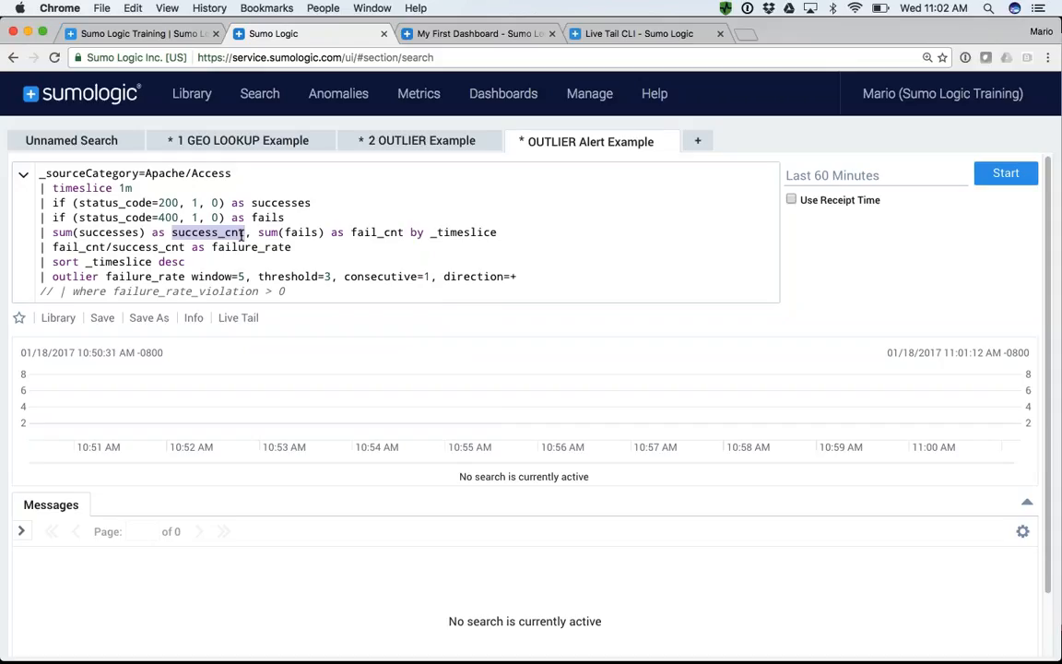
click(274, 232)
double_click(300, 232)
double_click(368, 231)
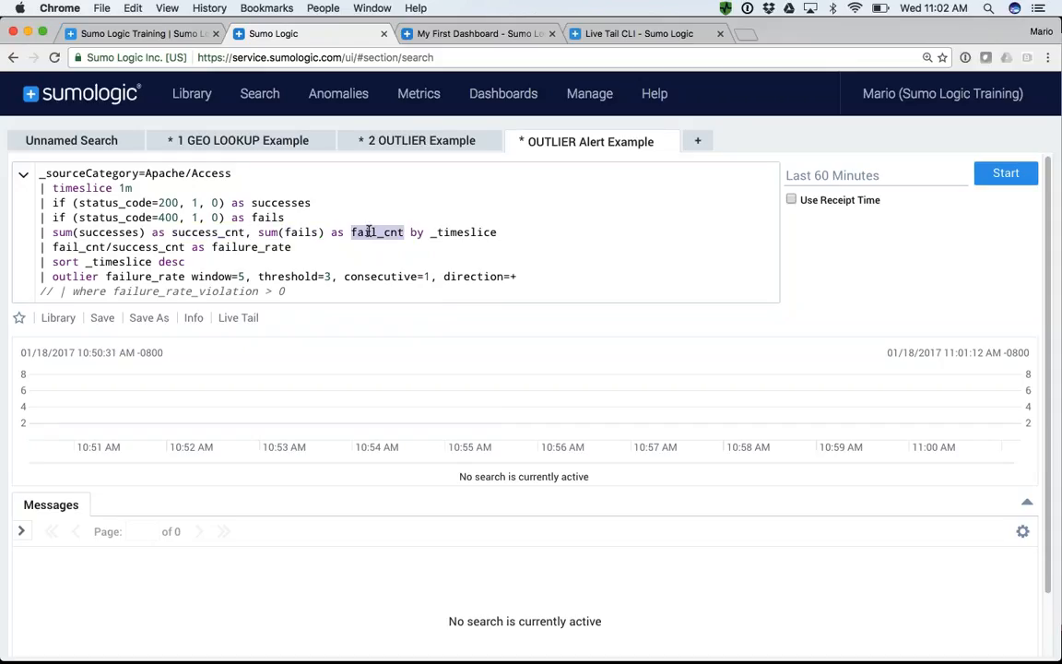
double_click(167, 203)
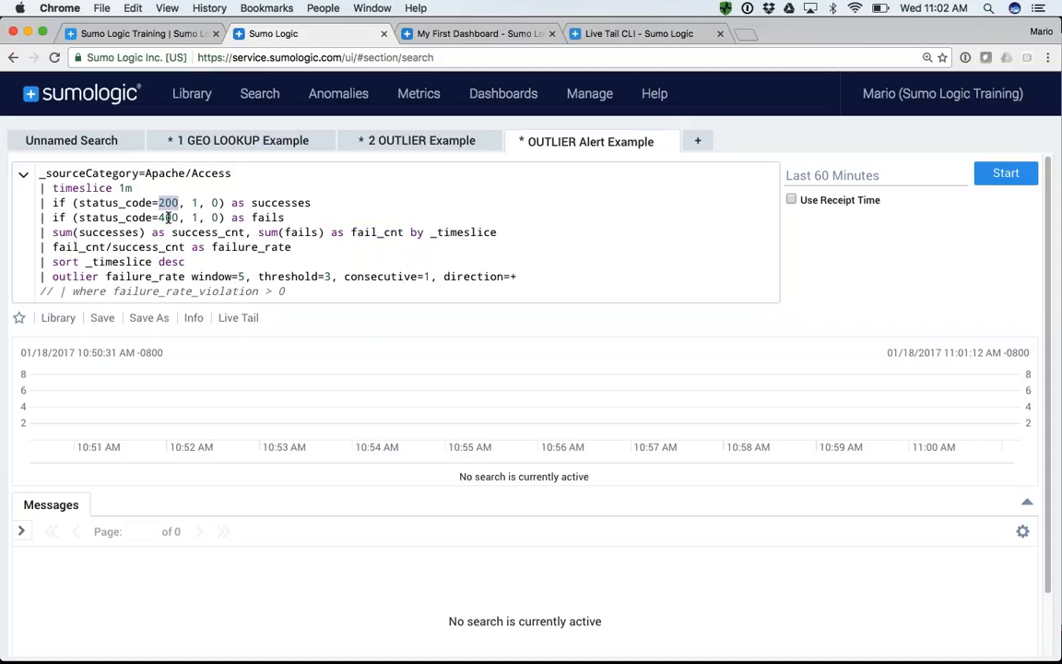
double_click(168, 217)
double_click(168, 202)
double_click(169, 217)
double_click(170, 203)
double_click(222, 247)
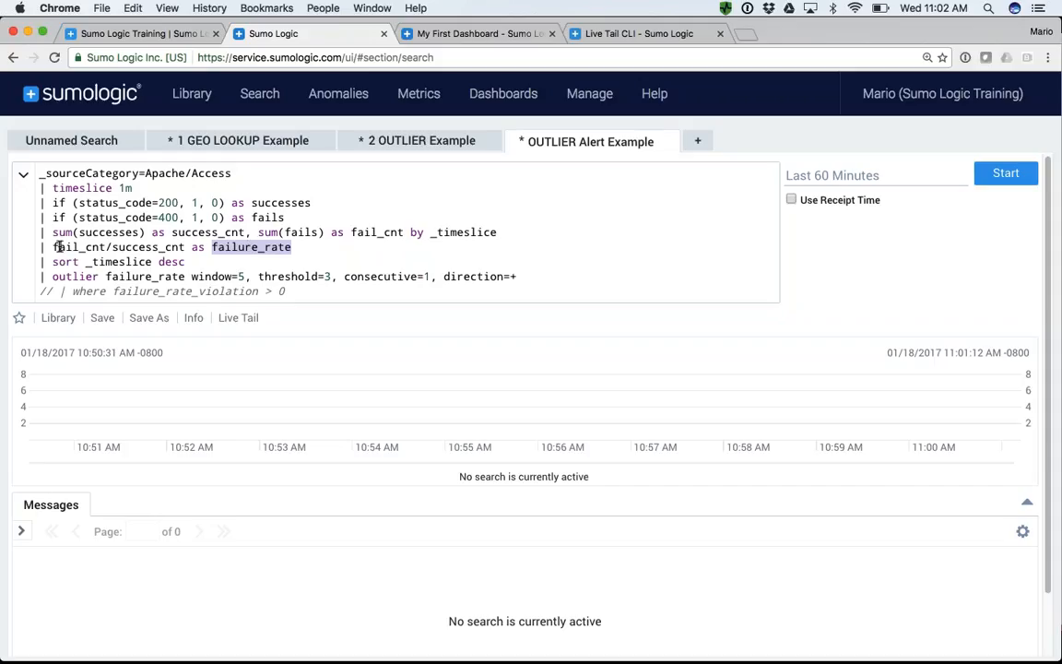
drag(53, 247, 186, 247)
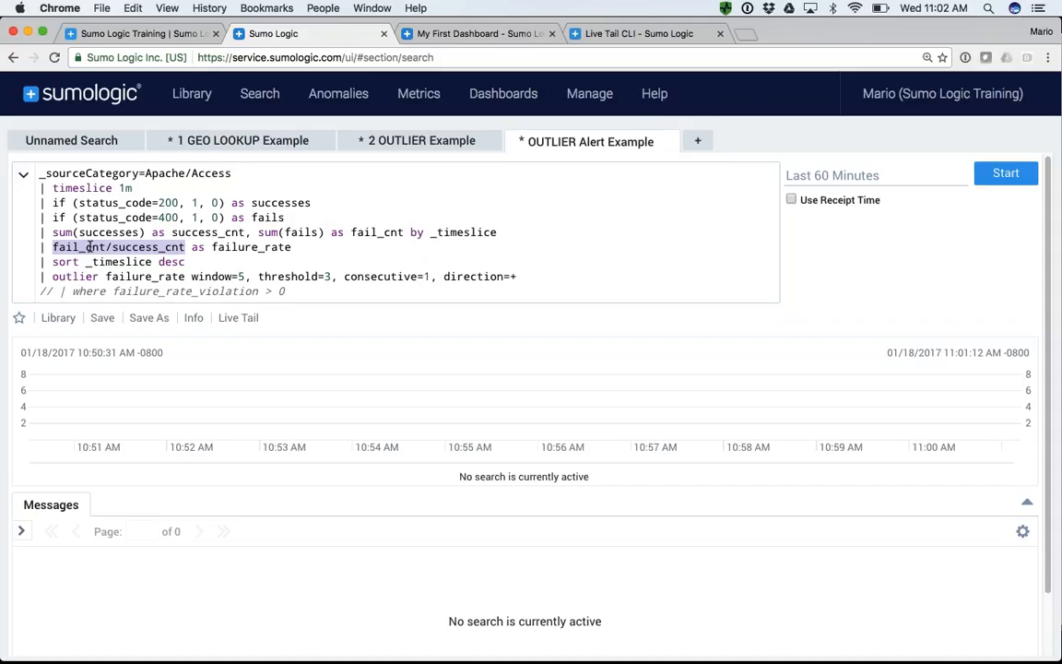
- Run the search over the last 60 minutes and show the aggregated outlier results as a line chart
click(1005, 174)
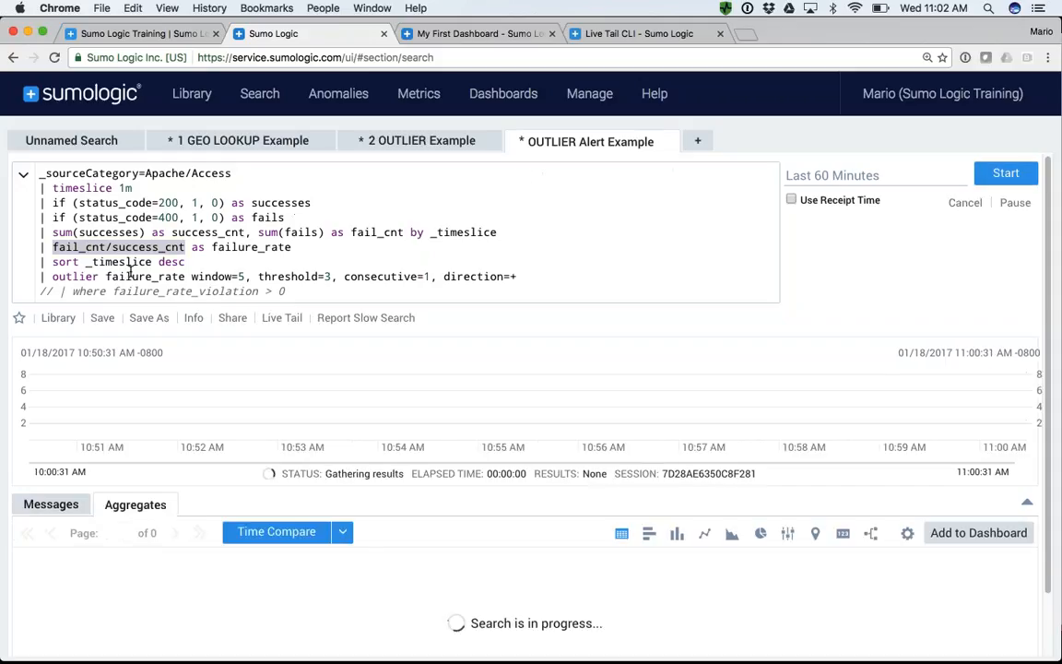
double_click(69, 277)
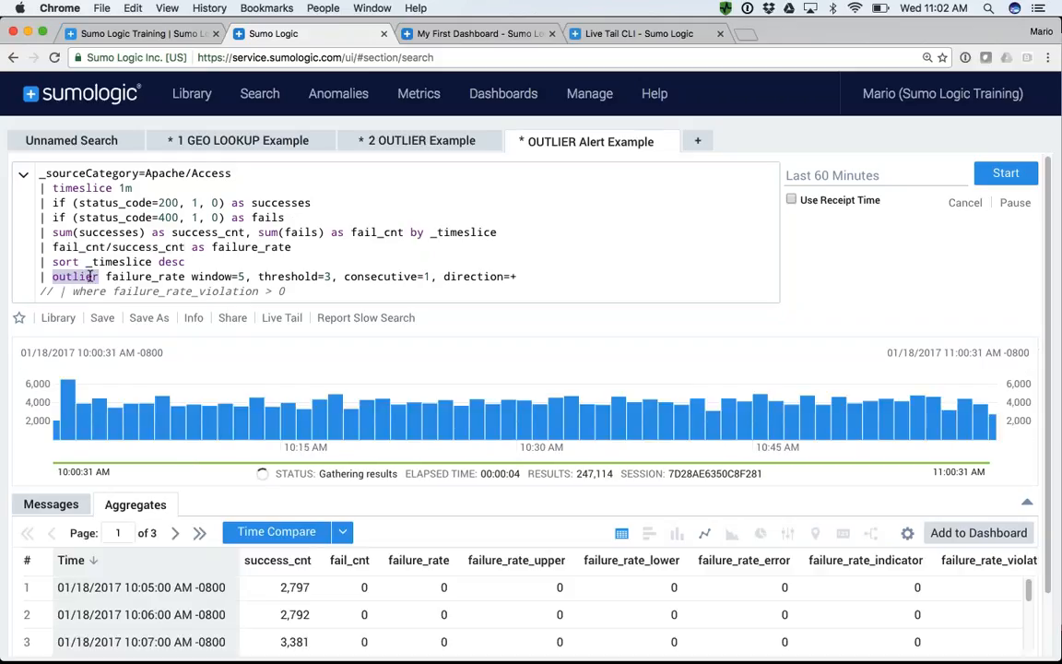
drag(107, 276, 182, 276)
double_click(242, 247)
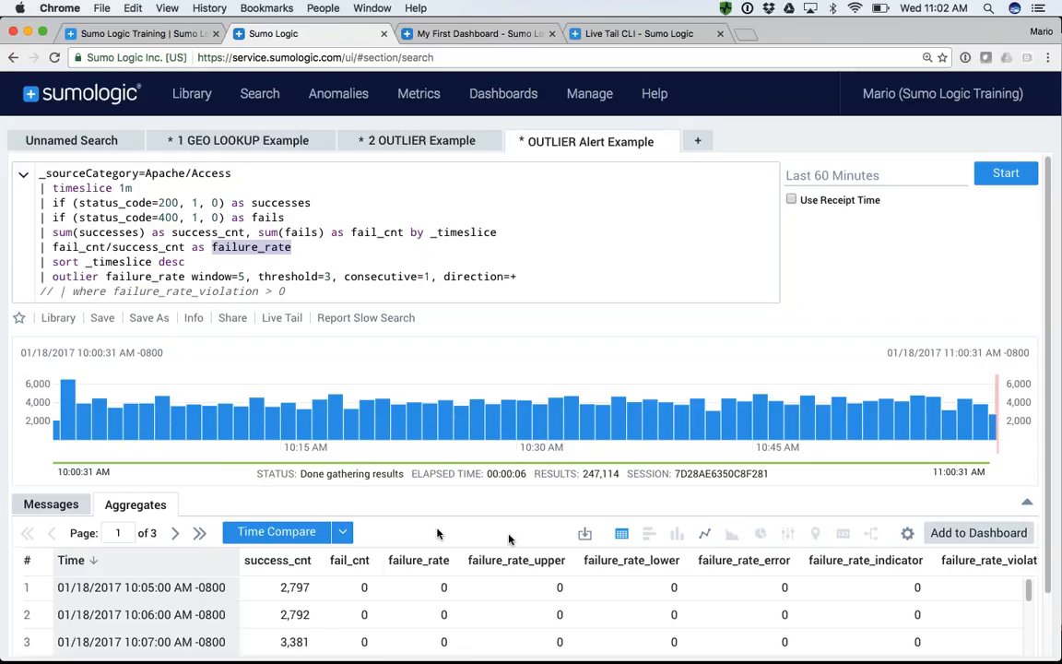
click(704, 533)
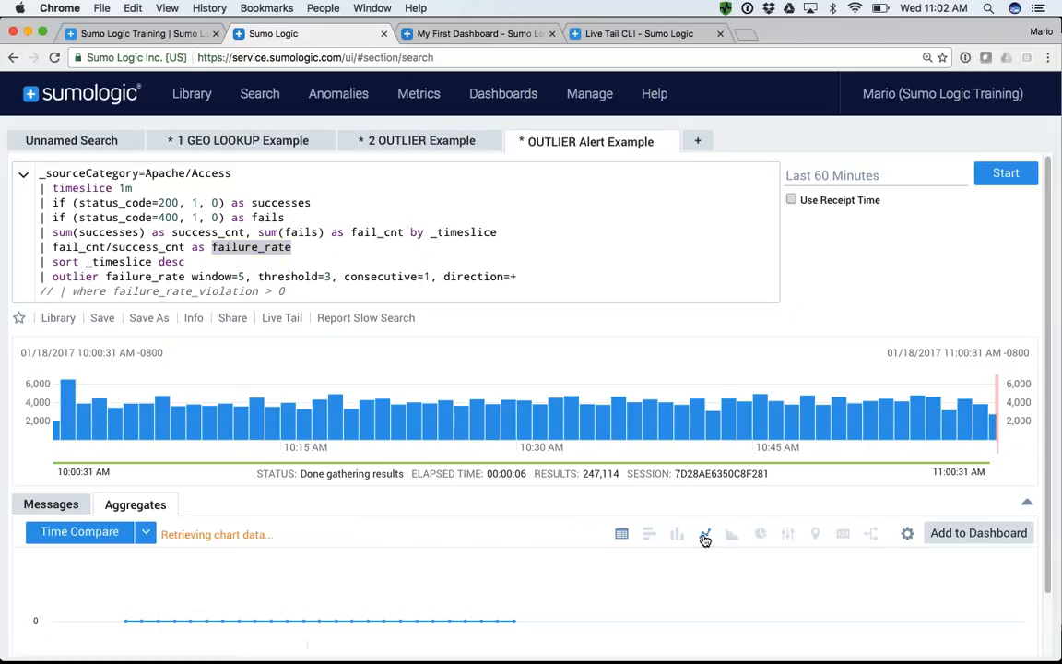
scroll(1047, 543, down, 1)
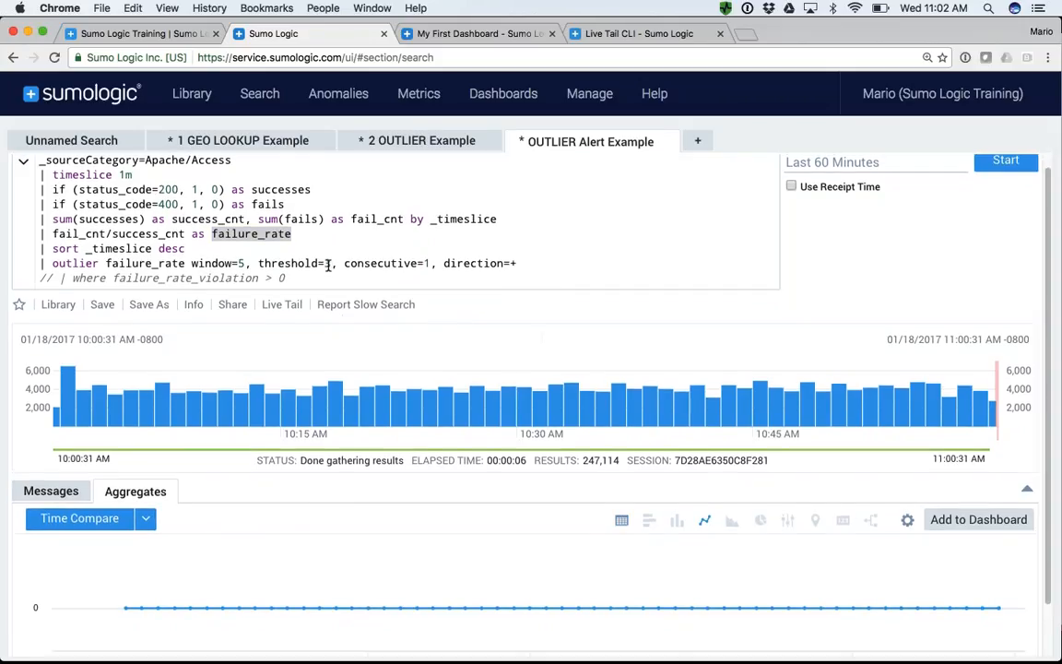
- Set the outlier threshold to 2, rerun the search, and view the chart enlarged before restoring the layout
double_click(327, 263)
text(2)
key(Return)
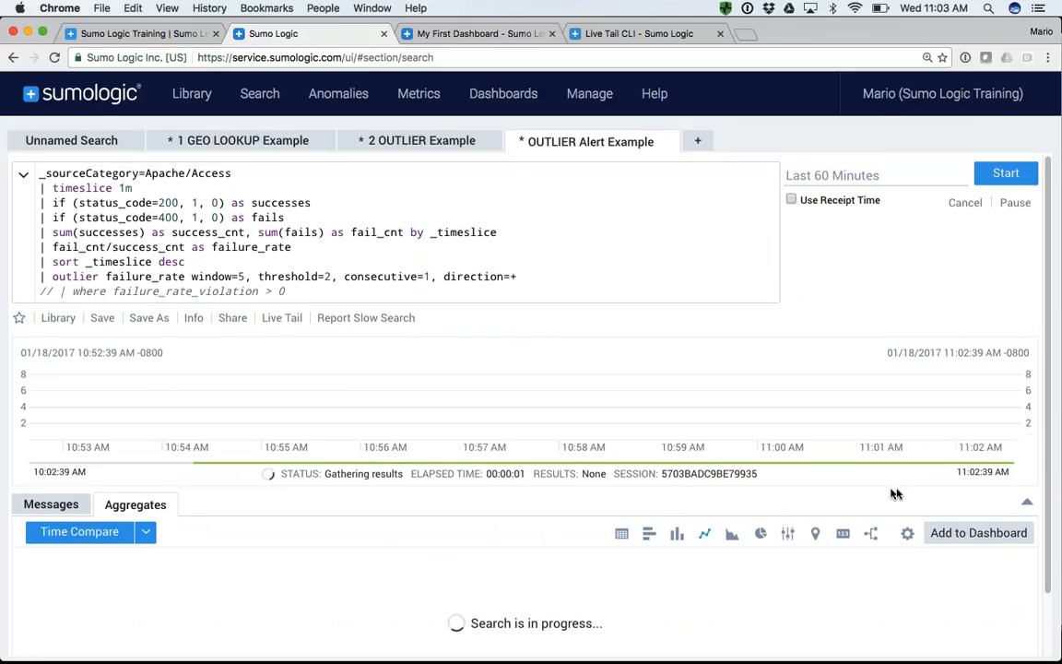
click(1028, 504)
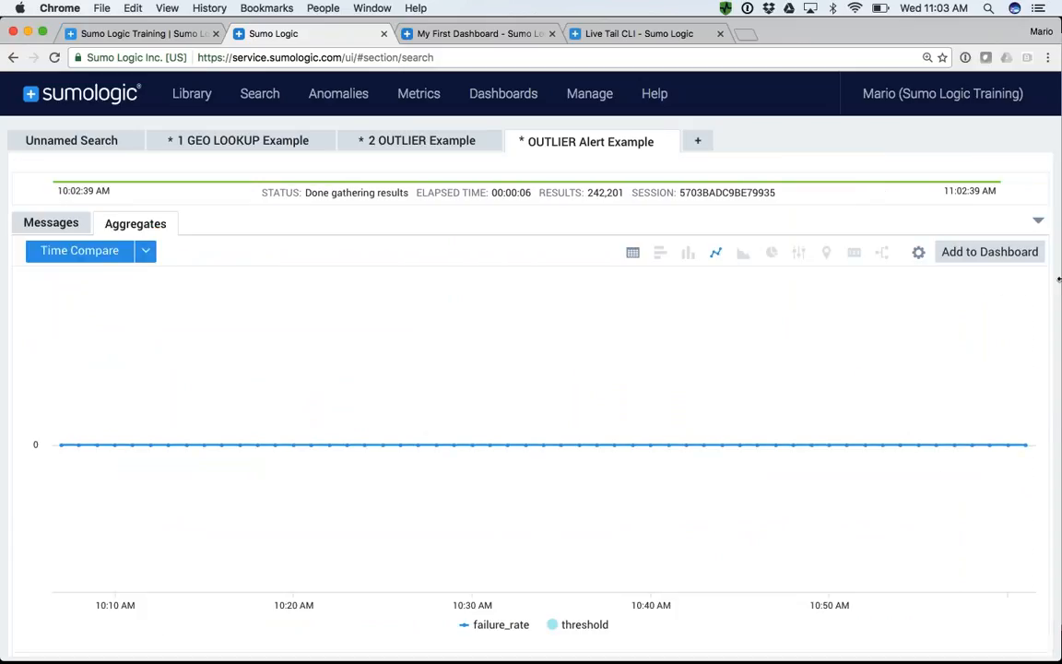
click(1038, 221)
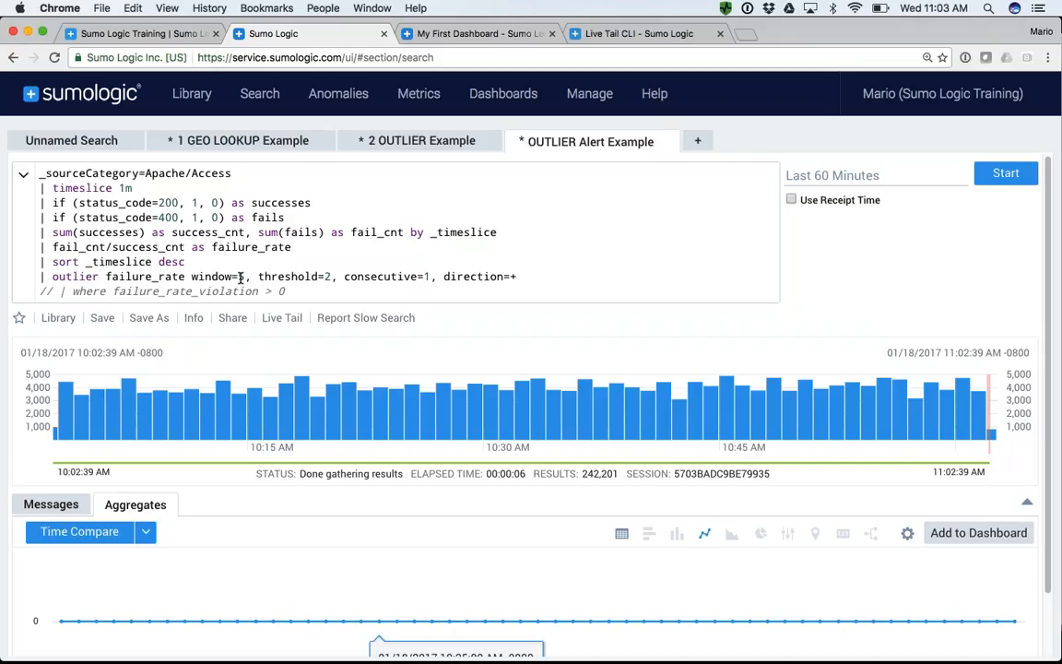
- Rerun the search with an outlier threshold of 1 and set the time range to Last 3 Hours
click(327, 276)
key(Return)
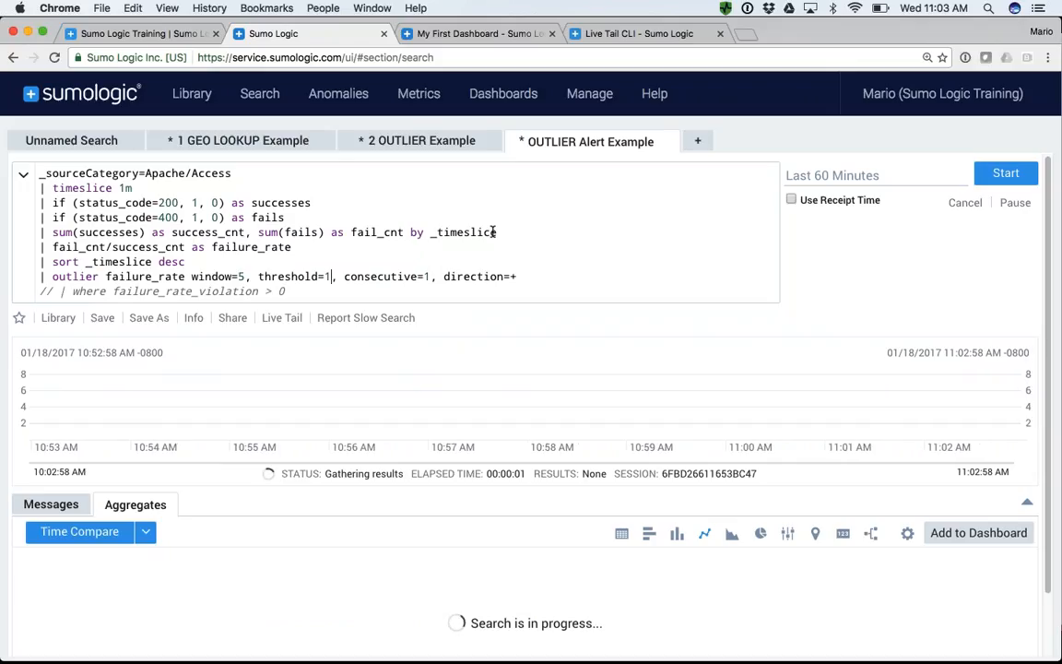
click(822, 185)
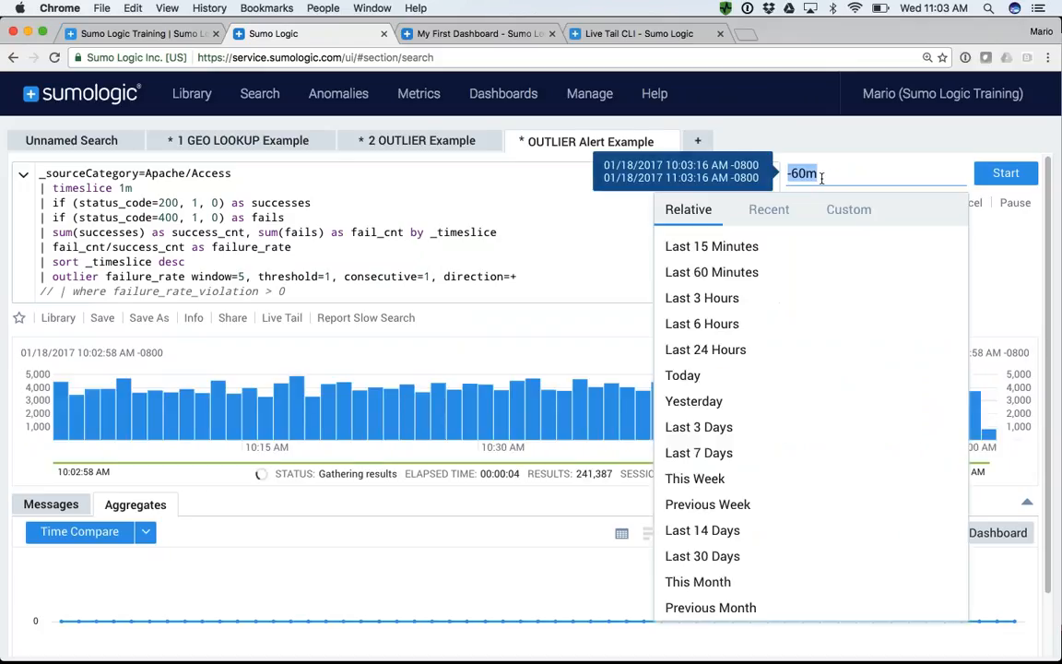
click(726, 297)
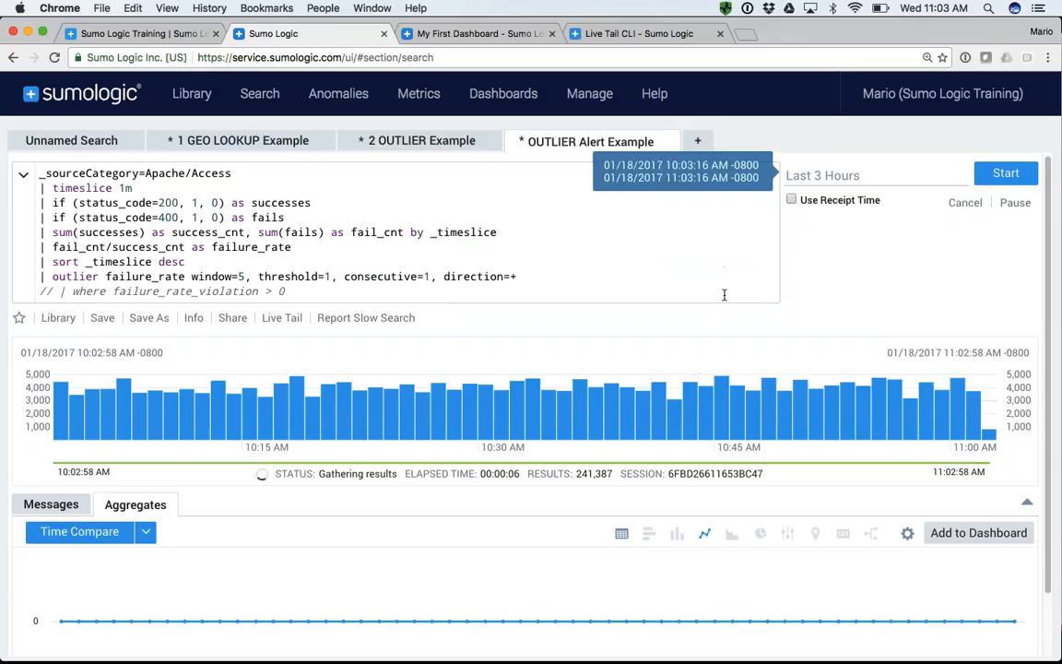
- Set the timeslice to 5m and rerun the search
click(127, 189)
text(5)
key(Return)
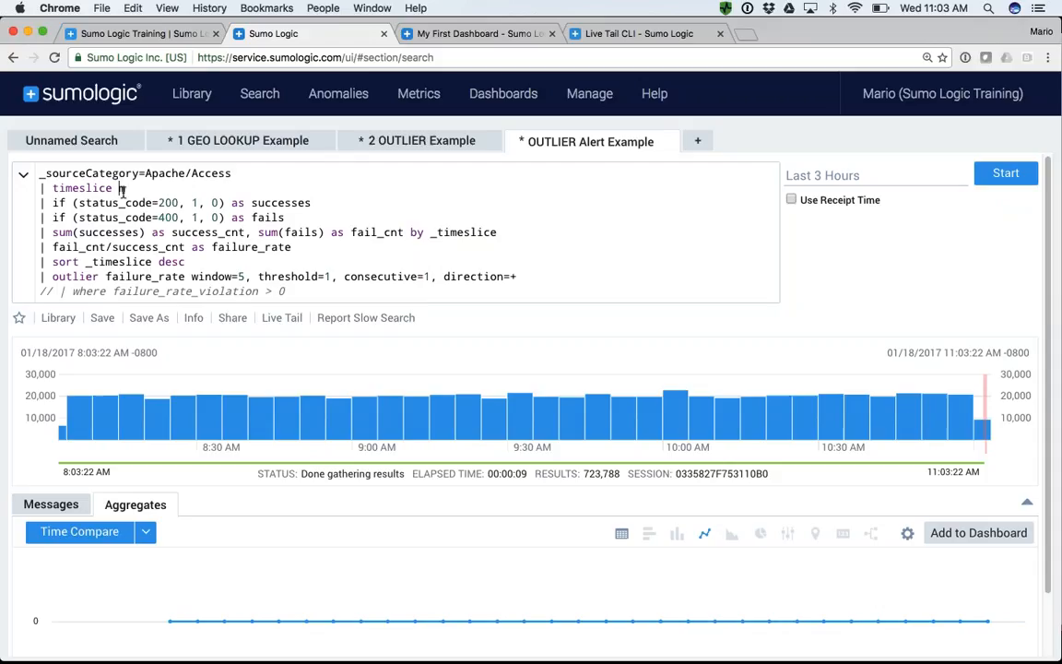
- Set the timeslice to 1m and the time range to Last 60 Minutes, and rerun the search
text(1m)
click(802, 175)
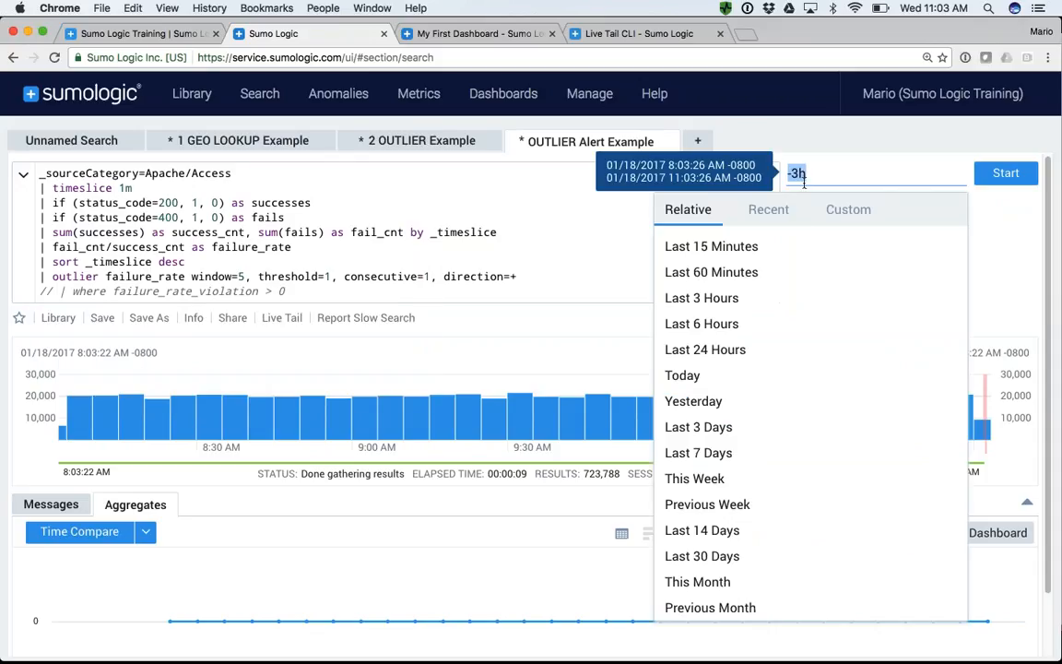
click(710, 272)
click(1005, 174)
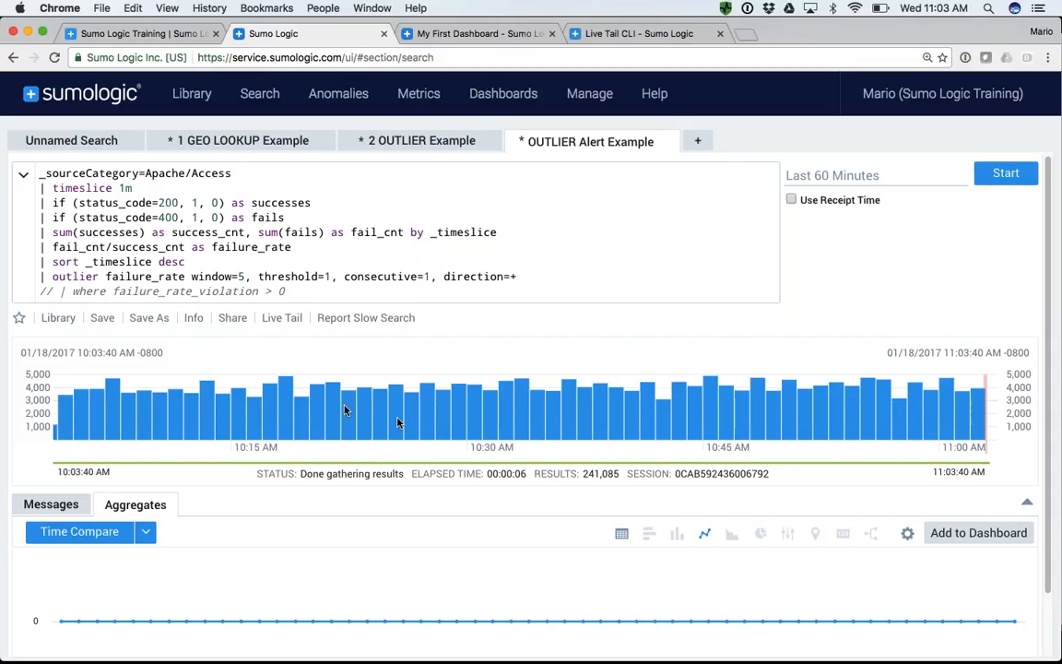
- Show the aggregate results as a table and examine the failure_rate_violation column in the enlarged view before restoring the layout
click(622, 536)
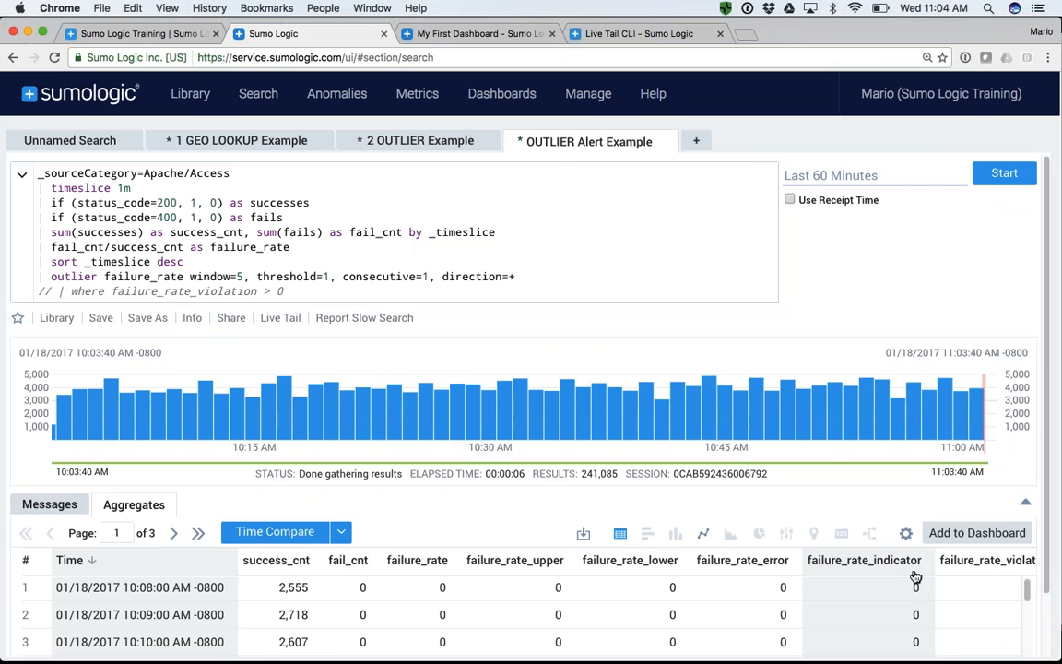
scroll(989, 566, down, 4)
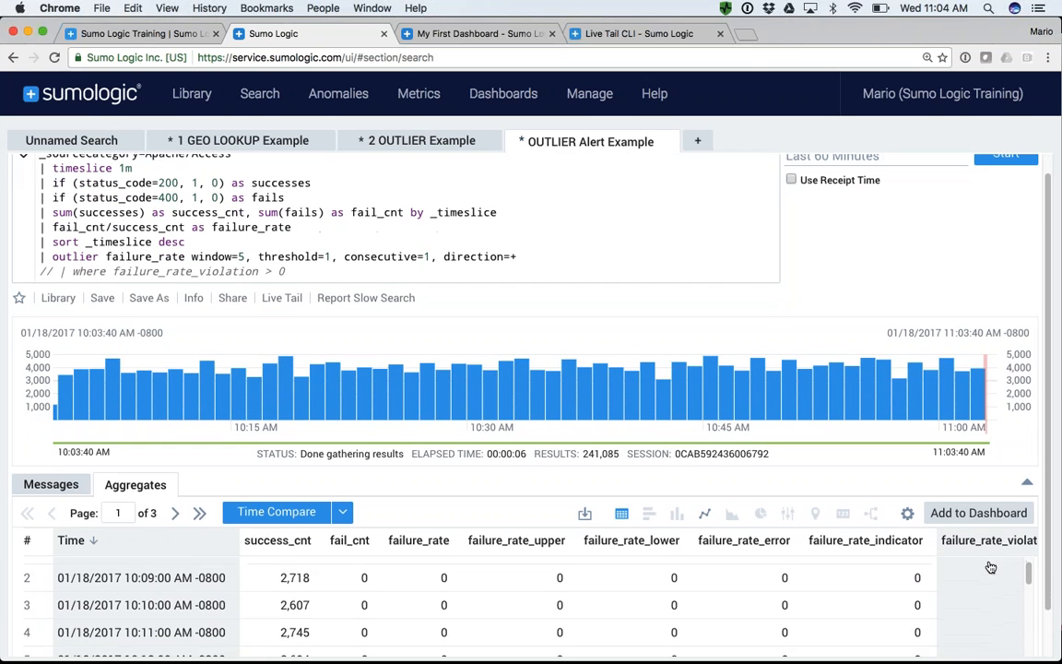
click(1027, 487)
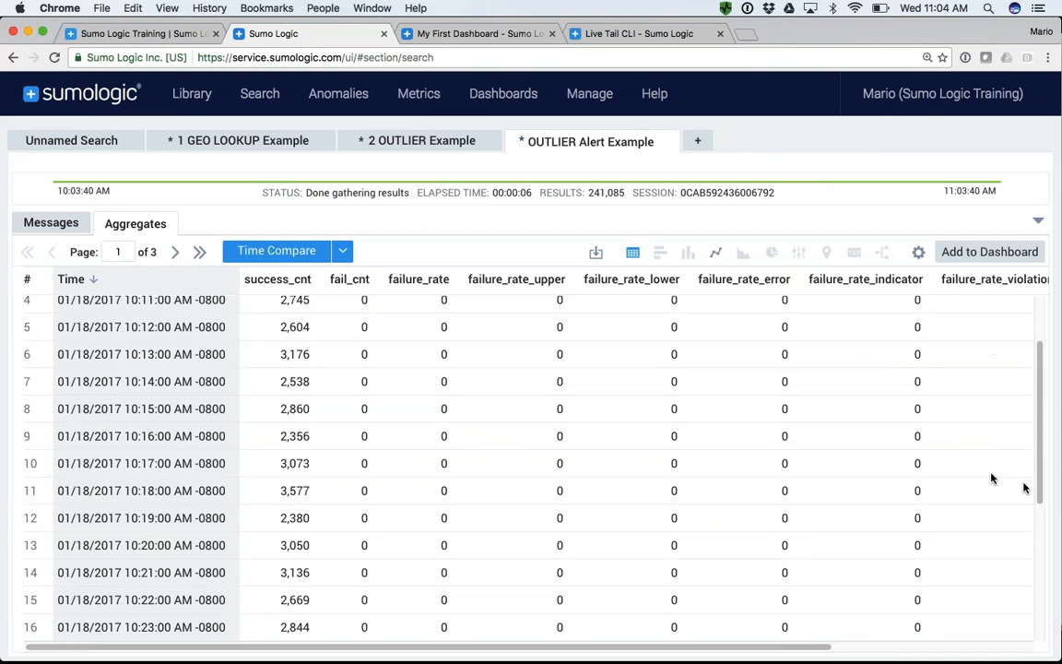
scroll(913, 401, right, 4)
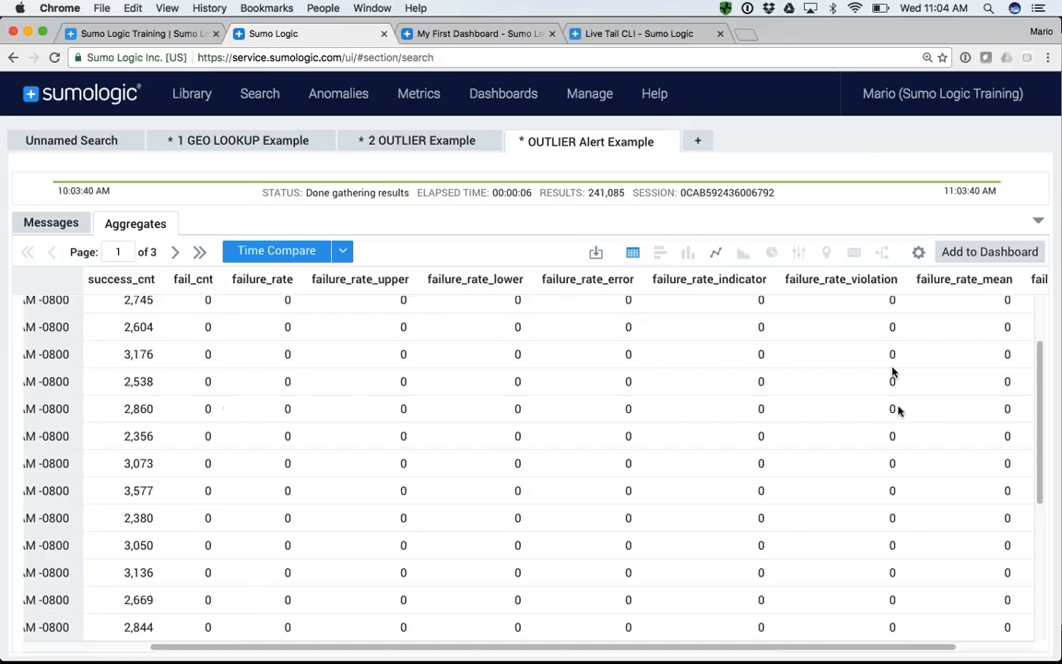
click(1037, 224)
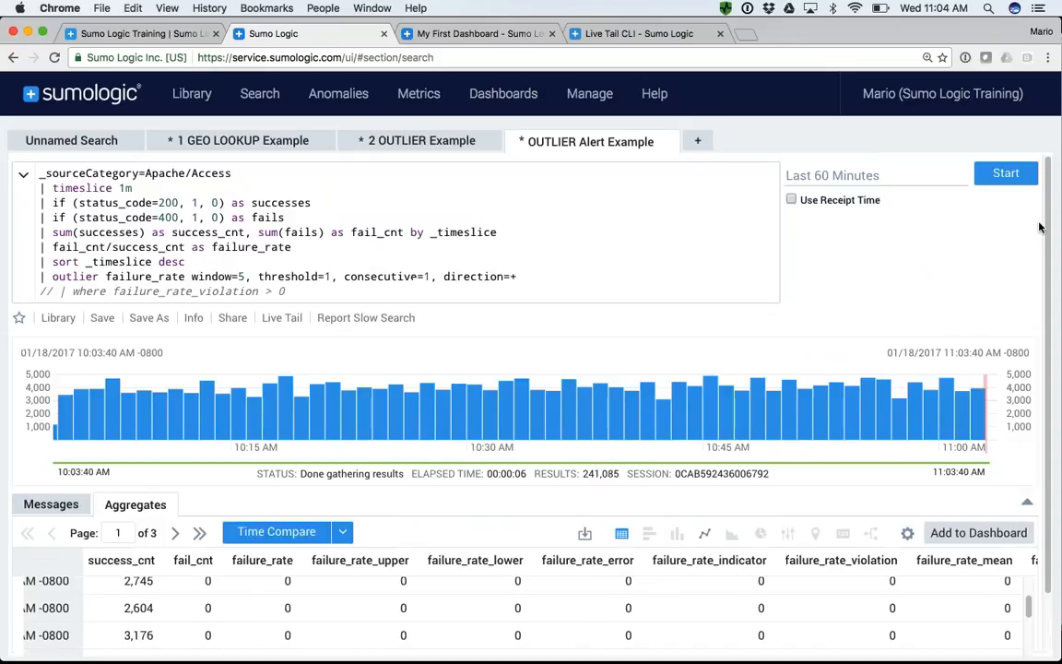
- Uncomment the final query line so that it filters with where failure_rate_violation > 0
click(54, 292)
key(BackSpace)
key(BackSpace)
key(BackSpace)
key(BackSpace)
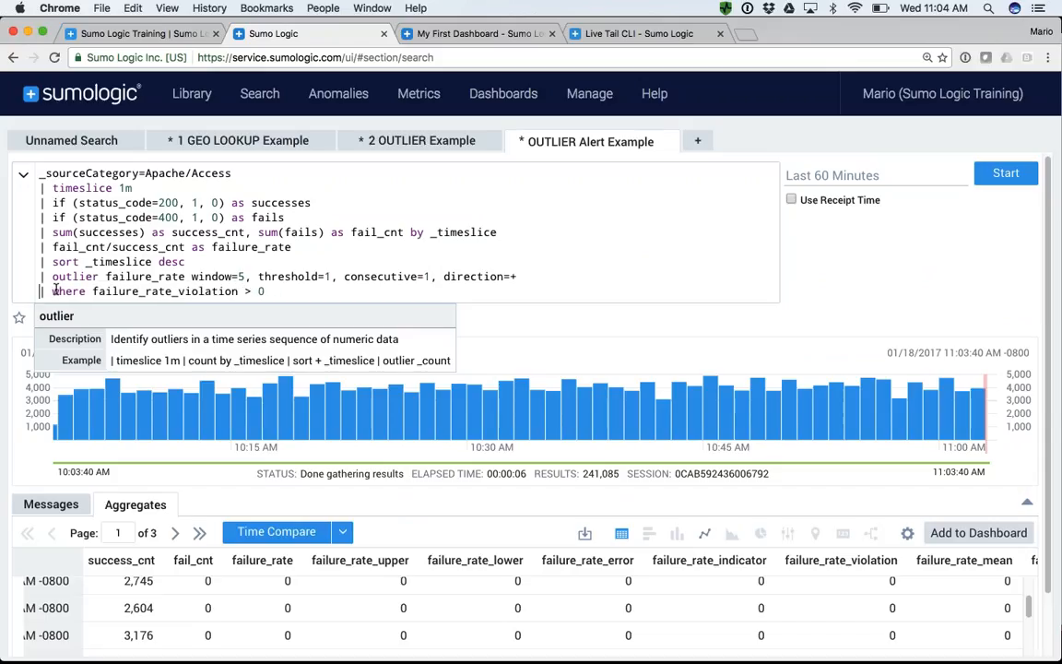
drag(53, 292, 264, 297)
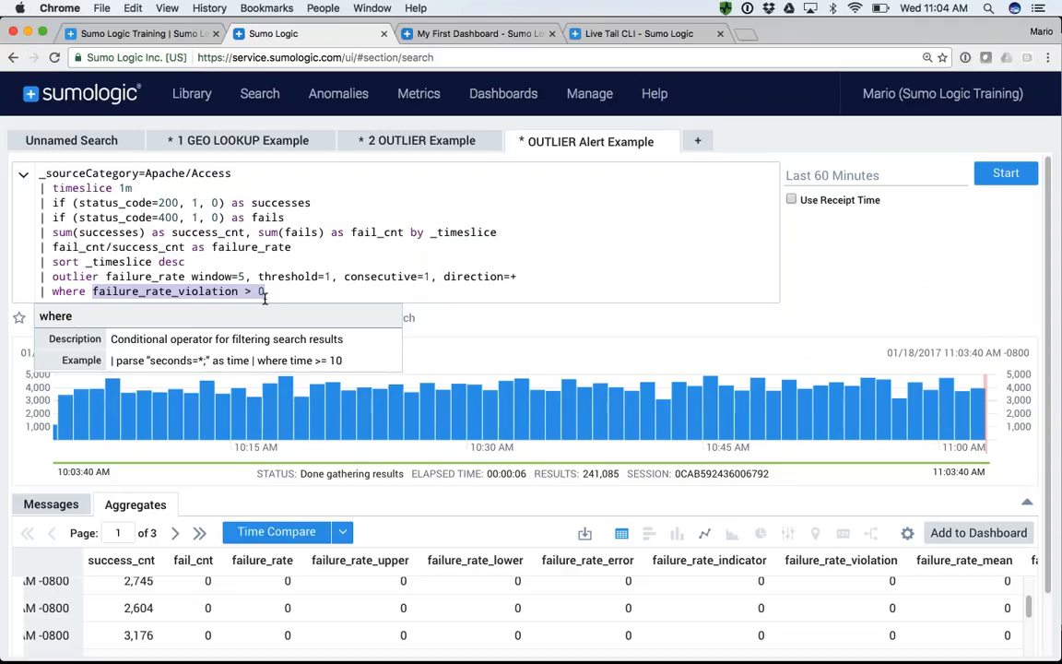
click(275, 293)
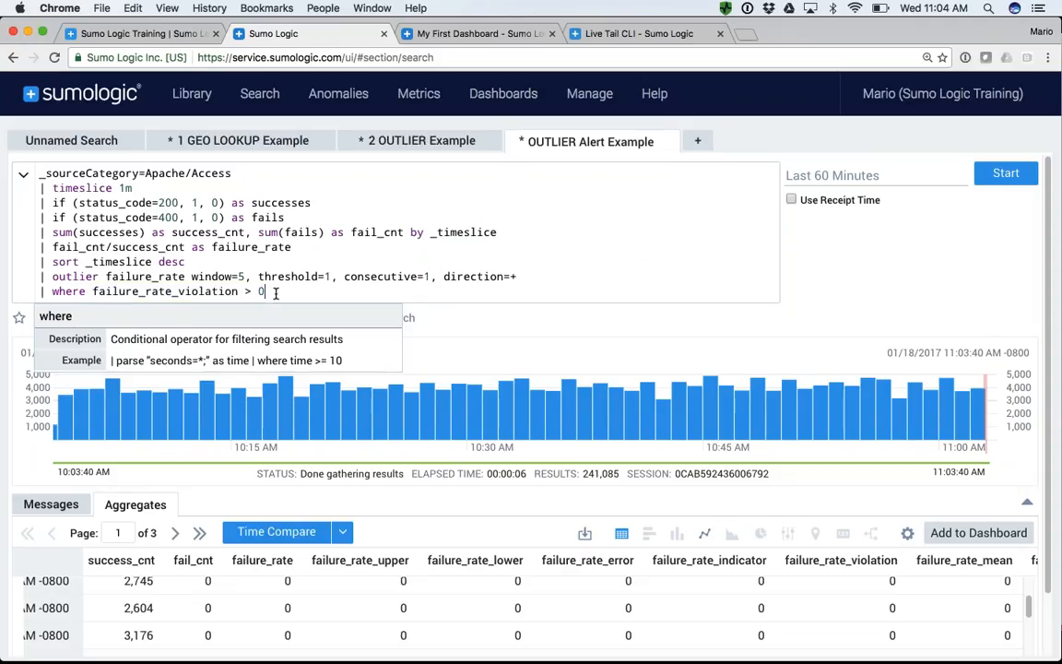
drag(266, 291, 43, 291)
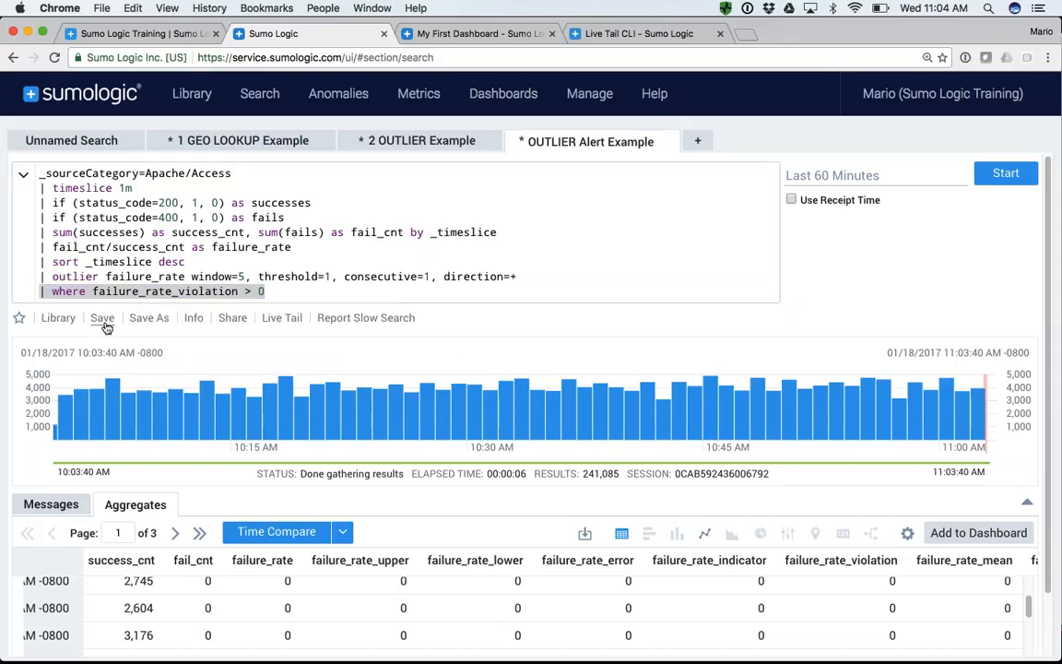
- Start saving the search under Save As and schedule it to run Hourly over the Last 60 Minutes
click(150, 319)
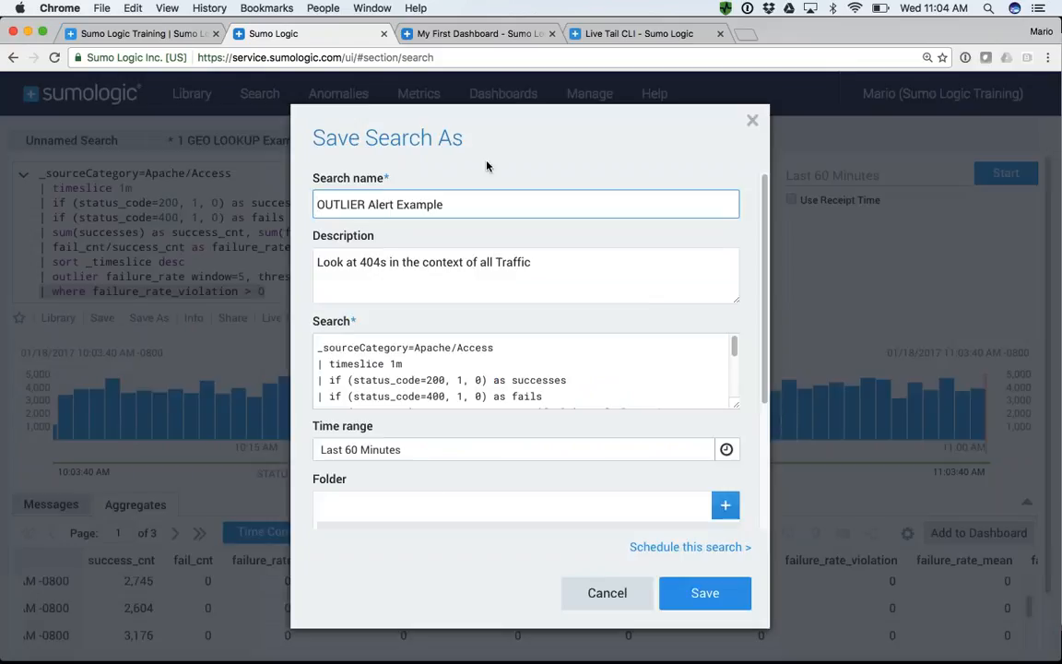
click(686, 549)
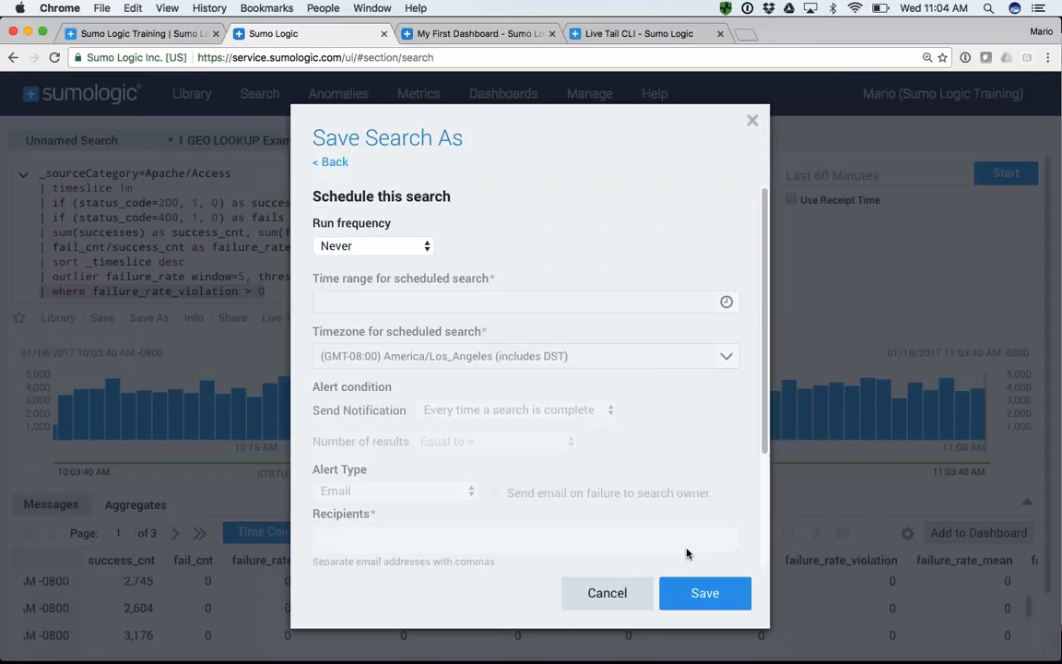
click(355, 246)
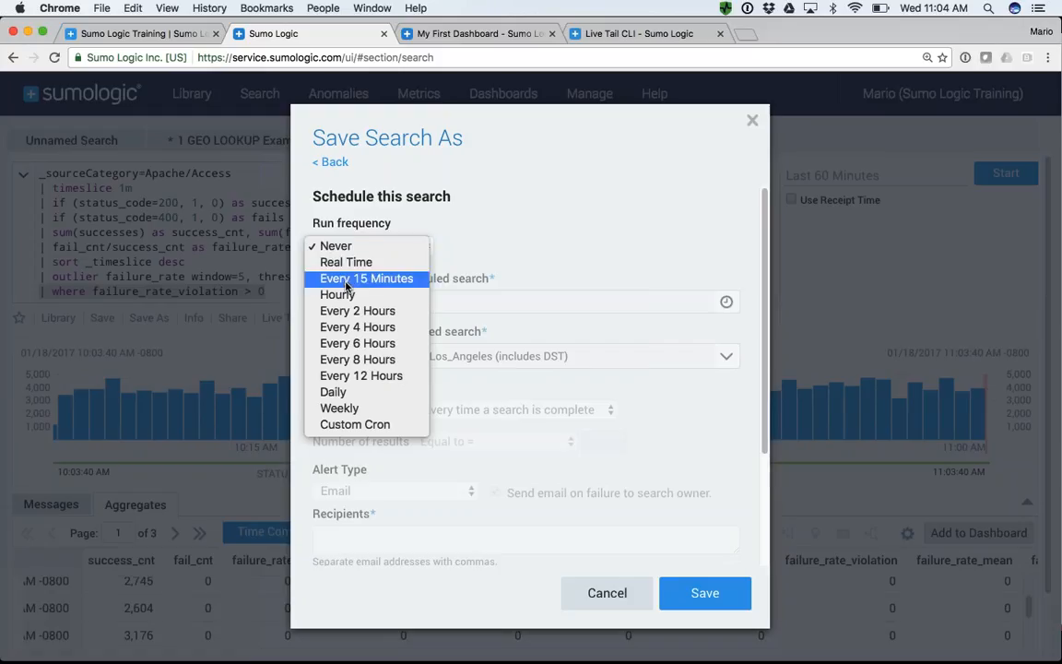
click(346, 295)
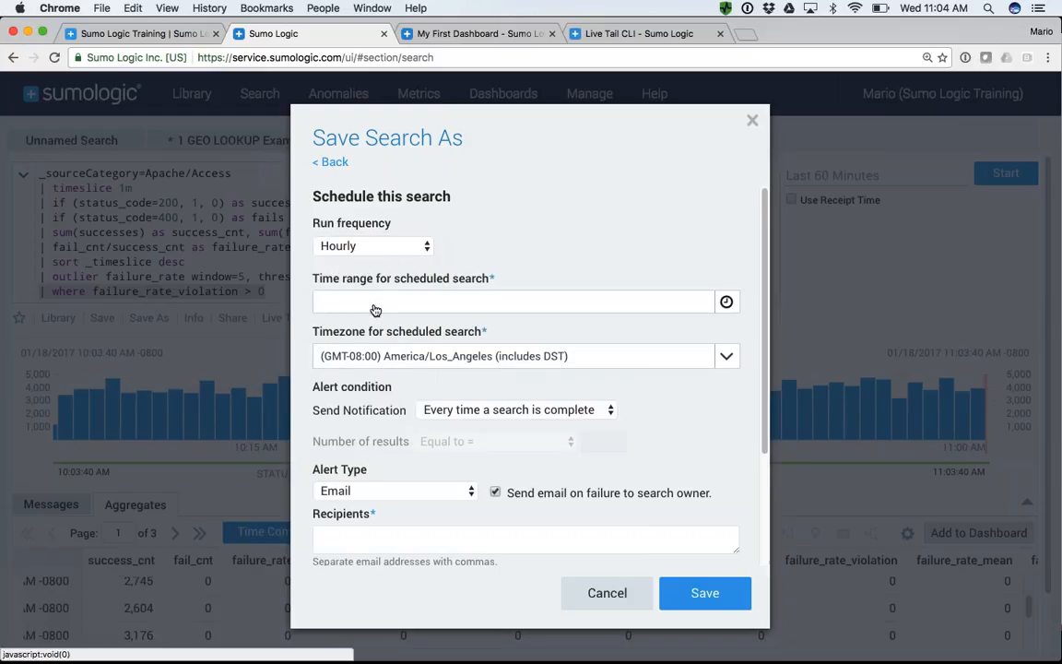
click(373, 305)
click(364, 371)
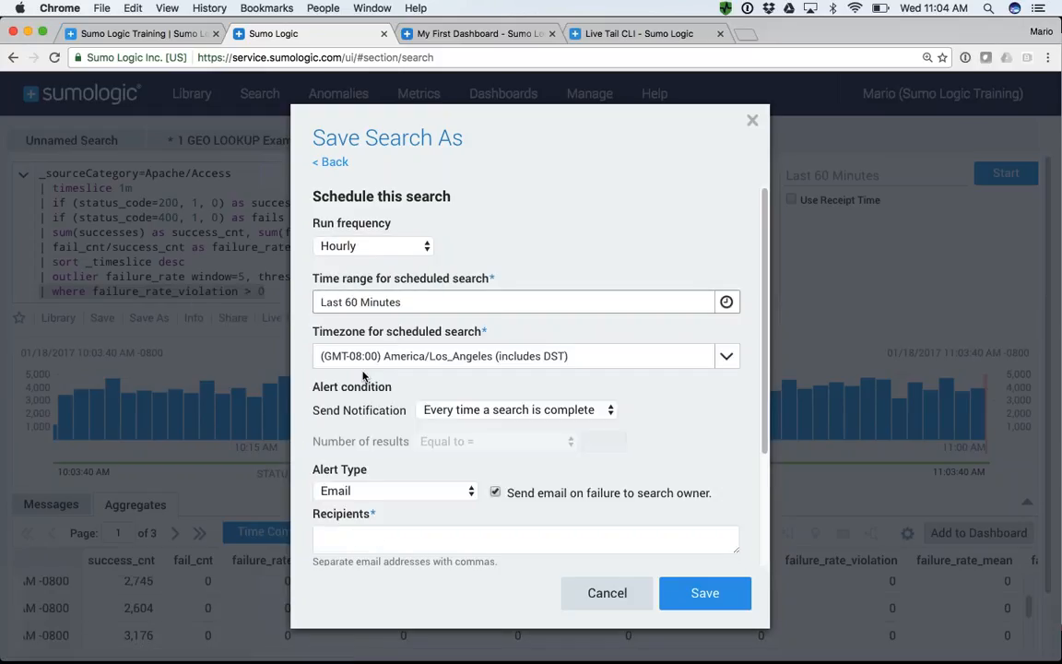
- Set the scheduled search to send a notification only if the number of results is greater than 0
scroll(441, 368, down, 3)
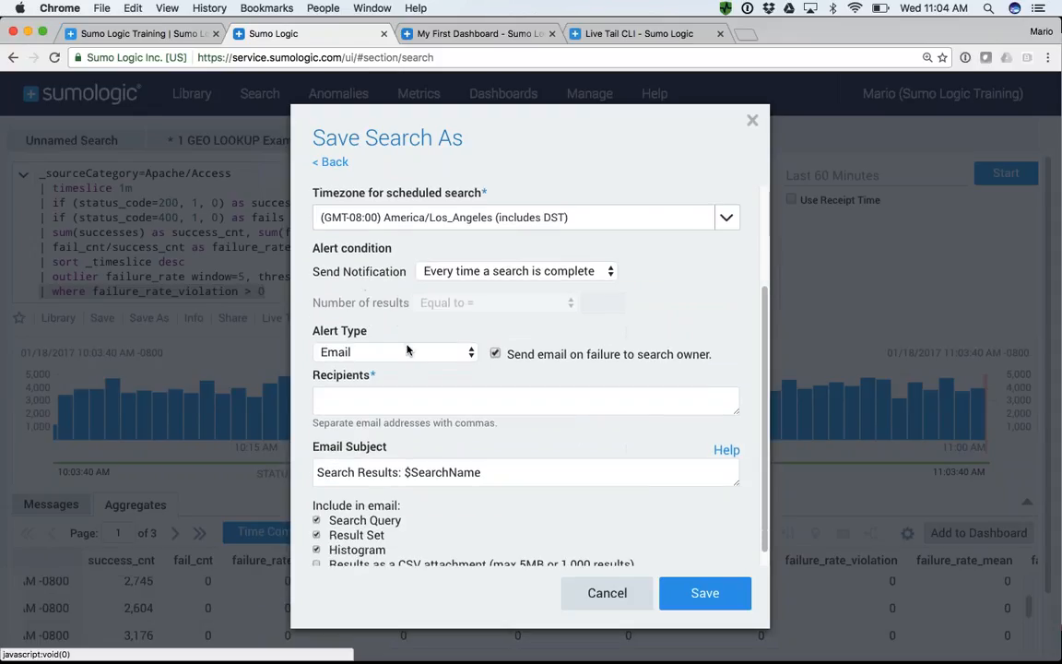
click(508, 273)
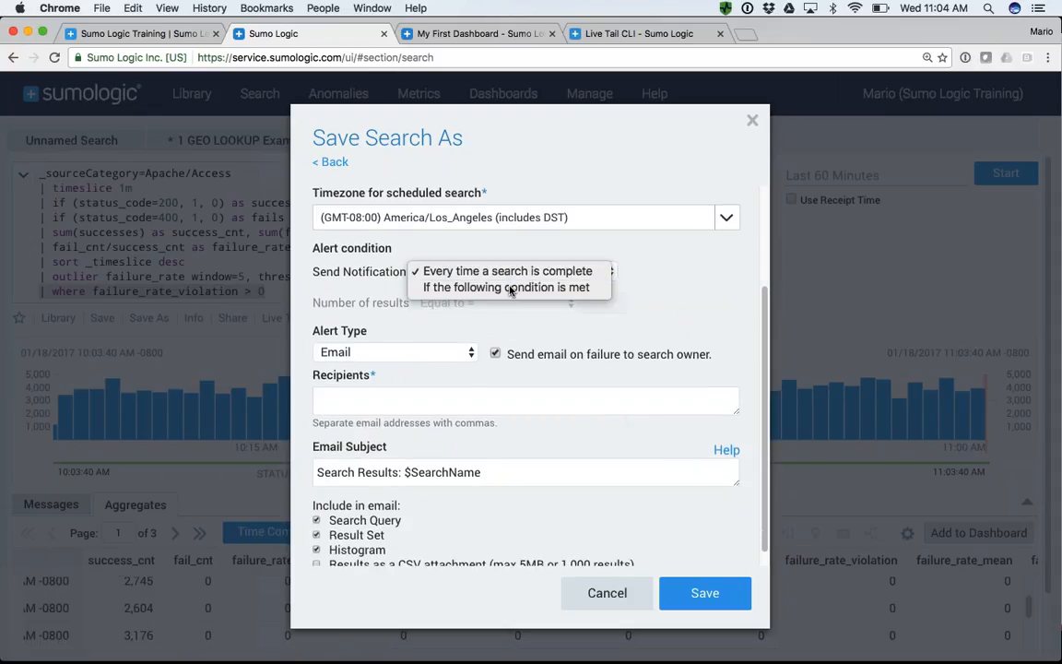
click(536, 287)
click(435, 303)
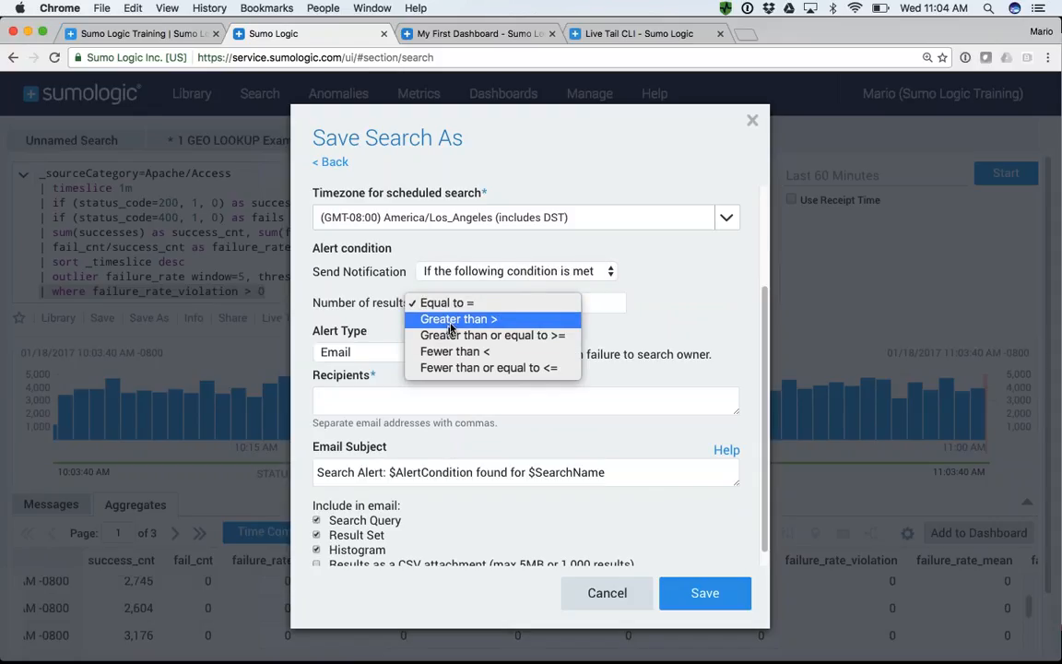
click(453, 322)
click(609, 303)
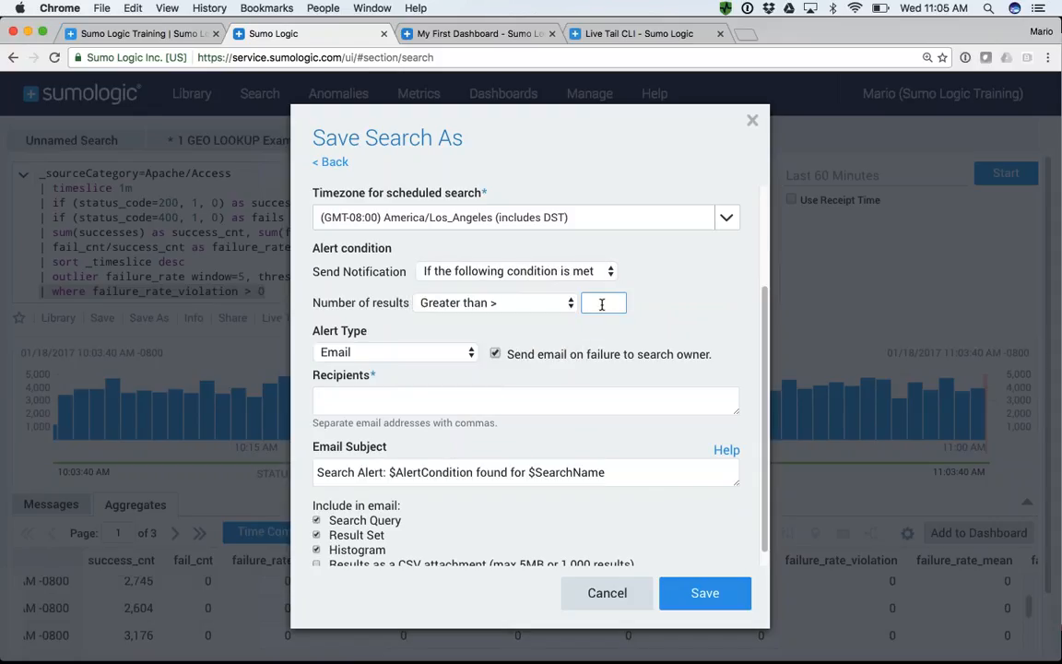
text(0)
click(684, 314)
- Enter the recipient's e-mail for the Email alert type and cancel saving the scheduled search
click(339, 398)
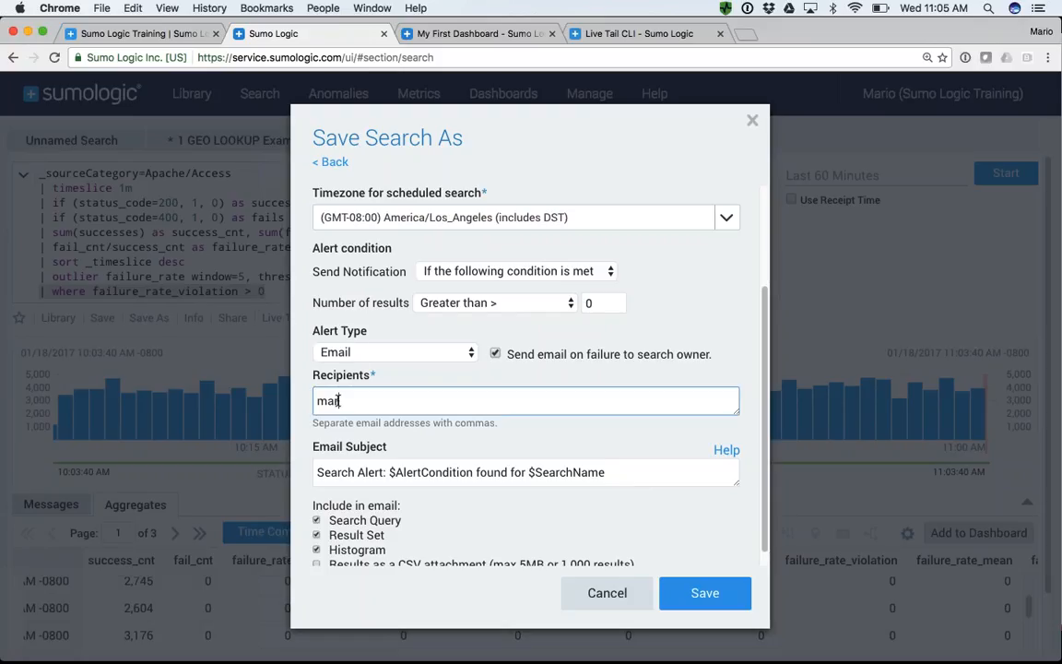
click(347, 360)
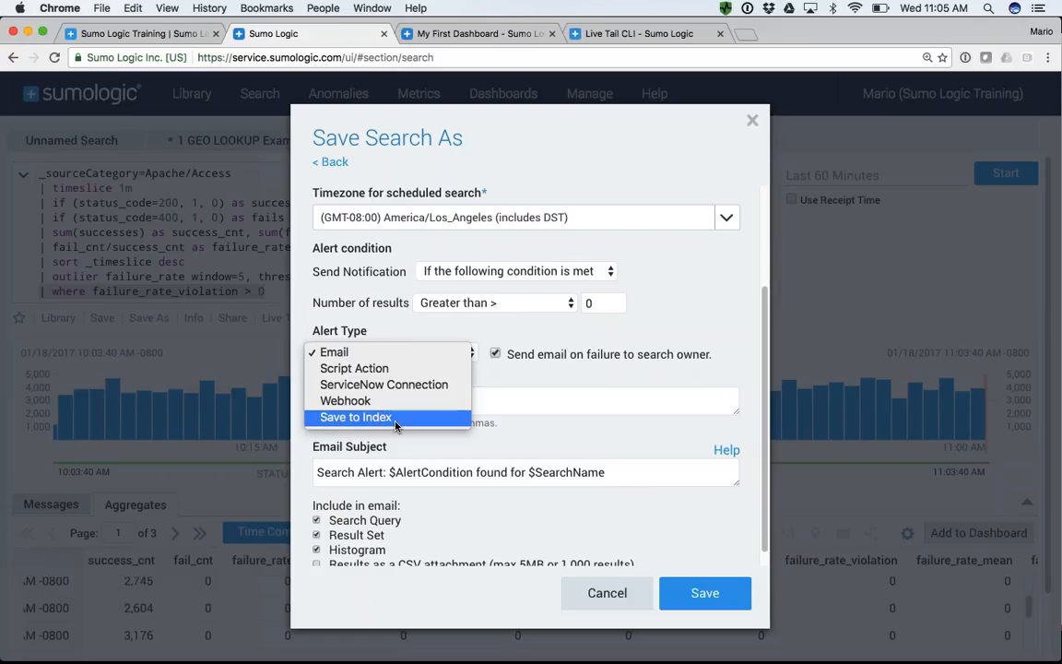
click(357, 352)
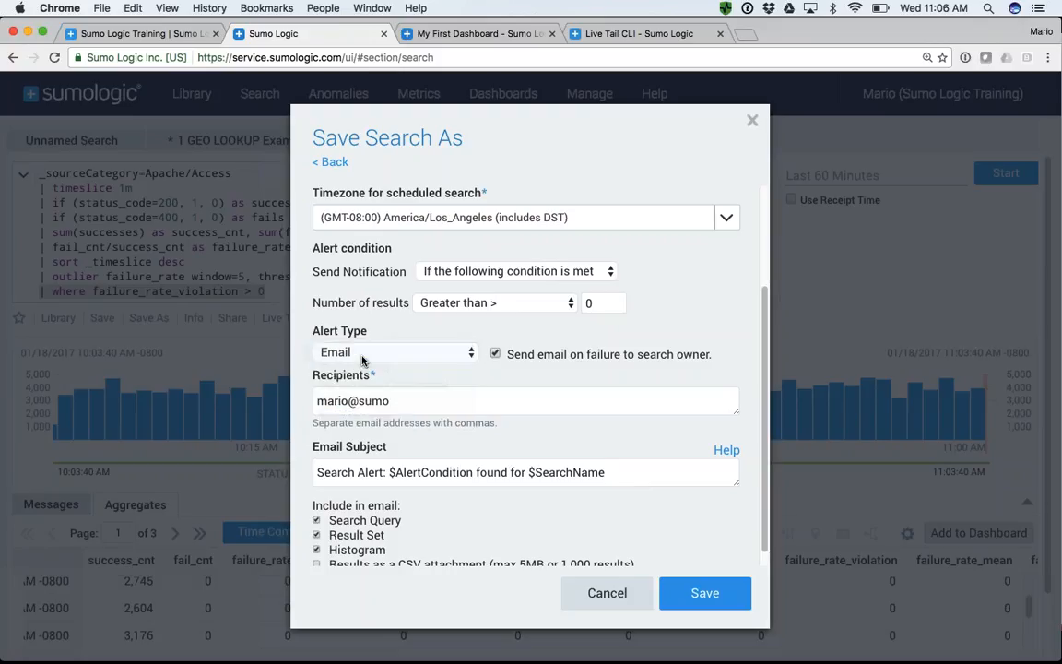
scroll(364, 387, down, 1)
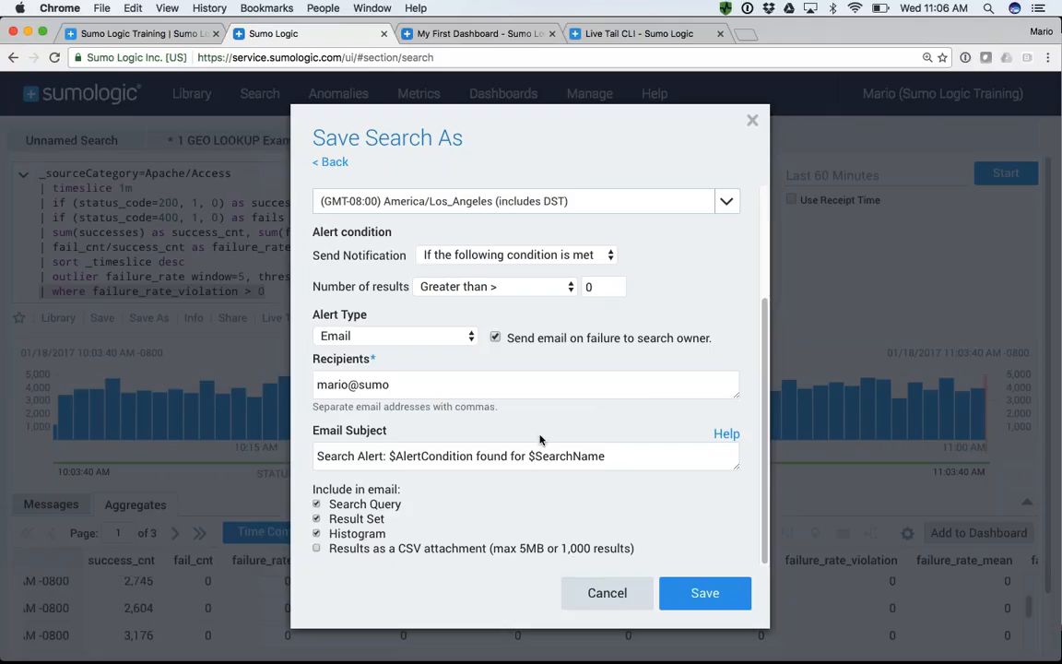
click(619, 593)
click(266, 291)
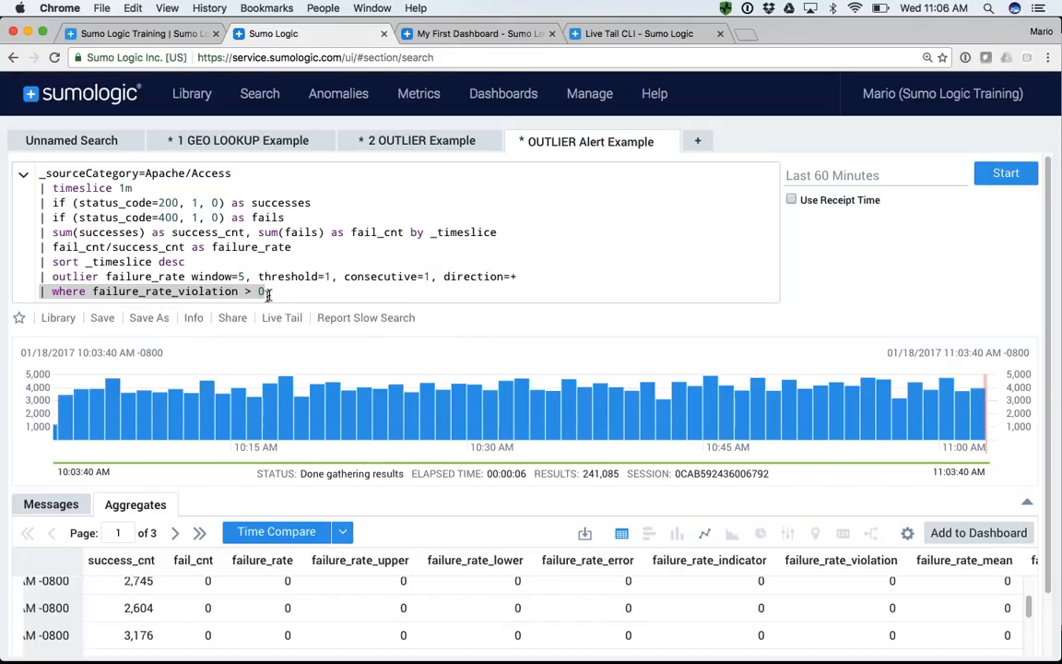
drag(265, 292, 40, 174)
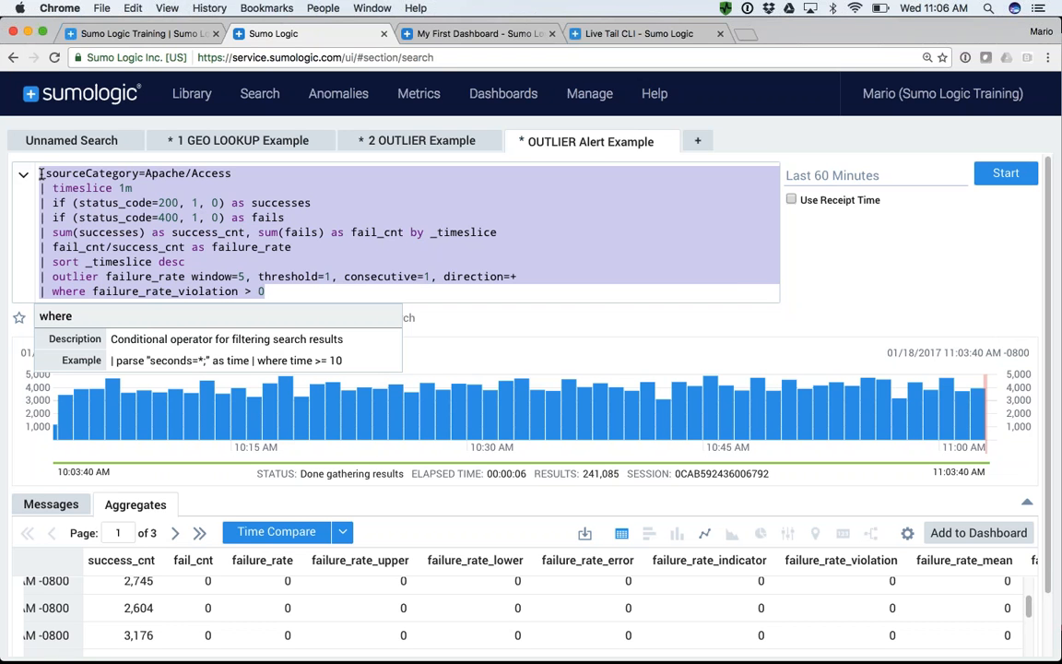
key(super+Tab)
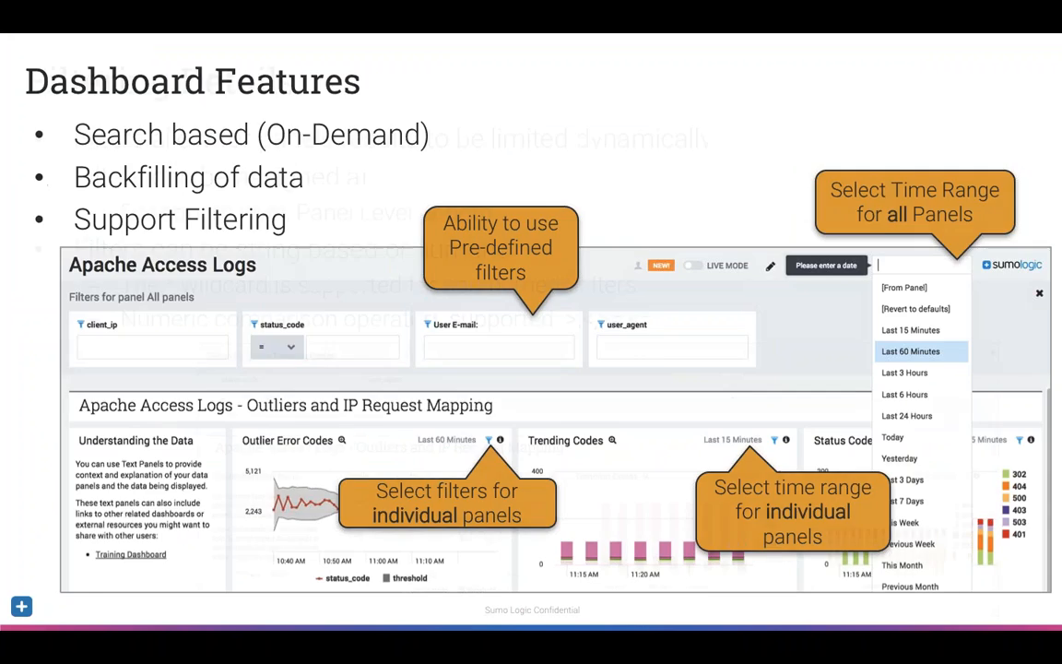
key(Right)
key(Right)
key(Right)
key(Right)
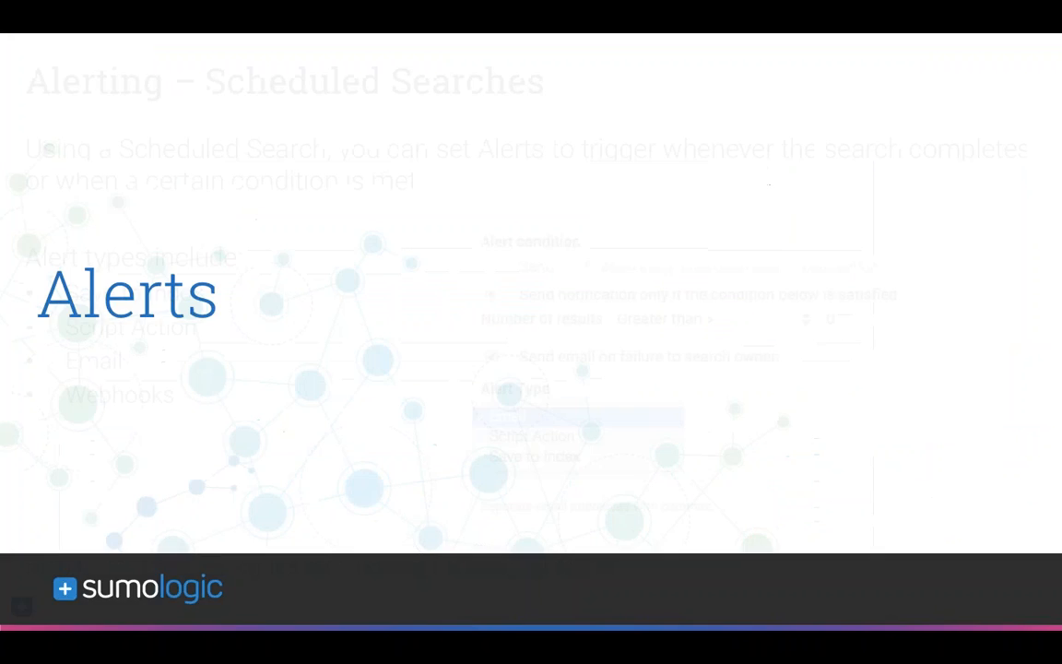